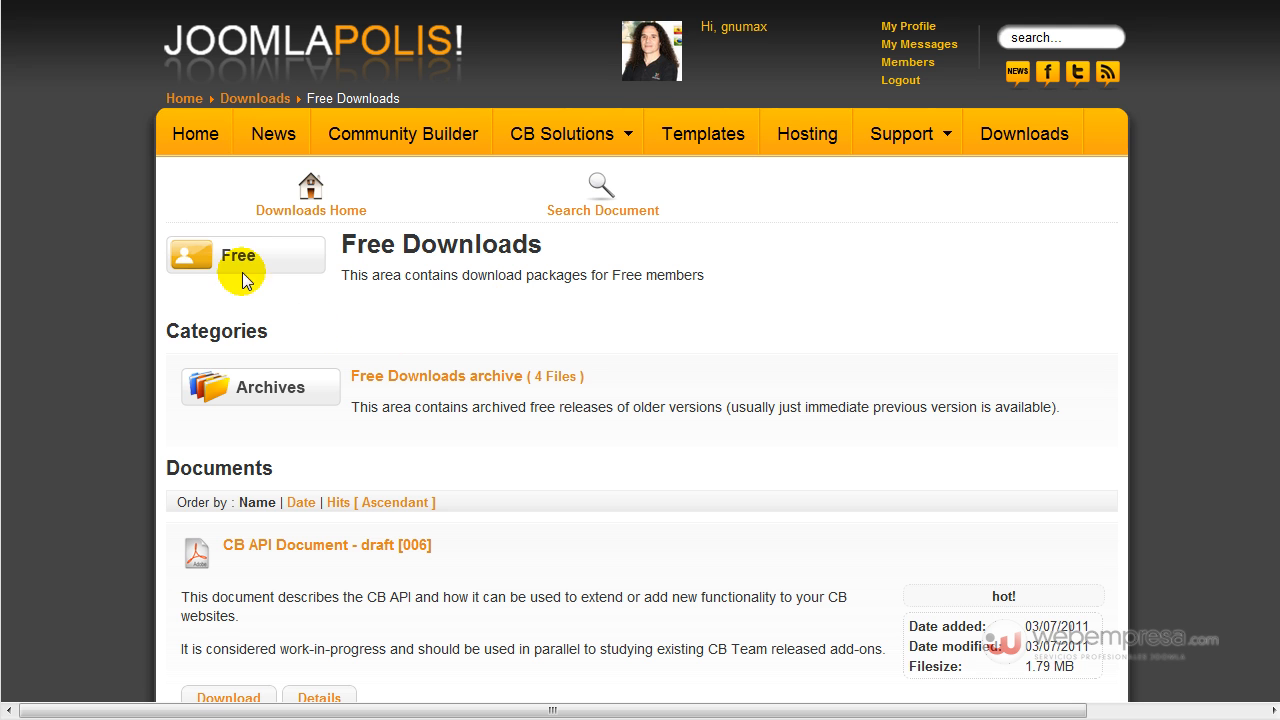
Return to the Downloads overview and browse the Free, Advanced, Professional, CBSubs, Templates and Archives categories.
{"action": "left_click", "coordinate": [306, 197]}
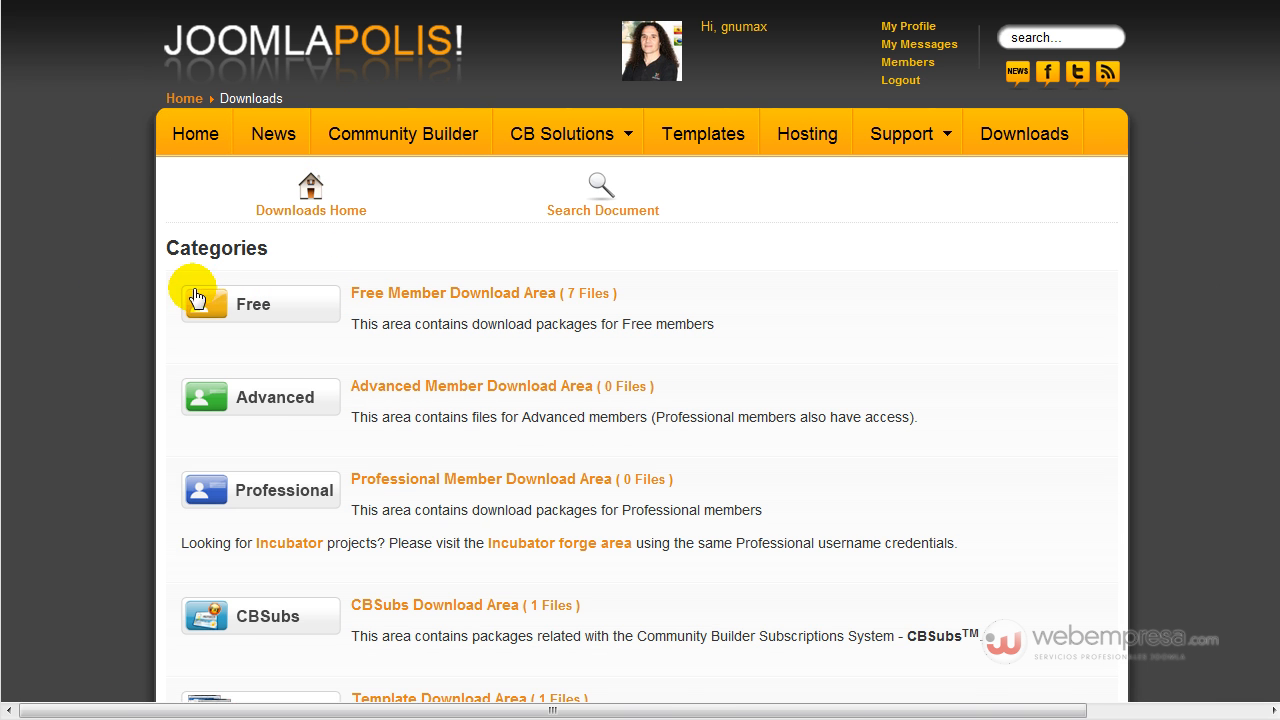
{"action": "scroll", "coordinate": [193, 282], "scroll_direction": "down", "scroll_amount": 3}
{"action": "scroll", "coordinate": [198, 315], "scroll_direction": "up", "scroll_amount": 2}
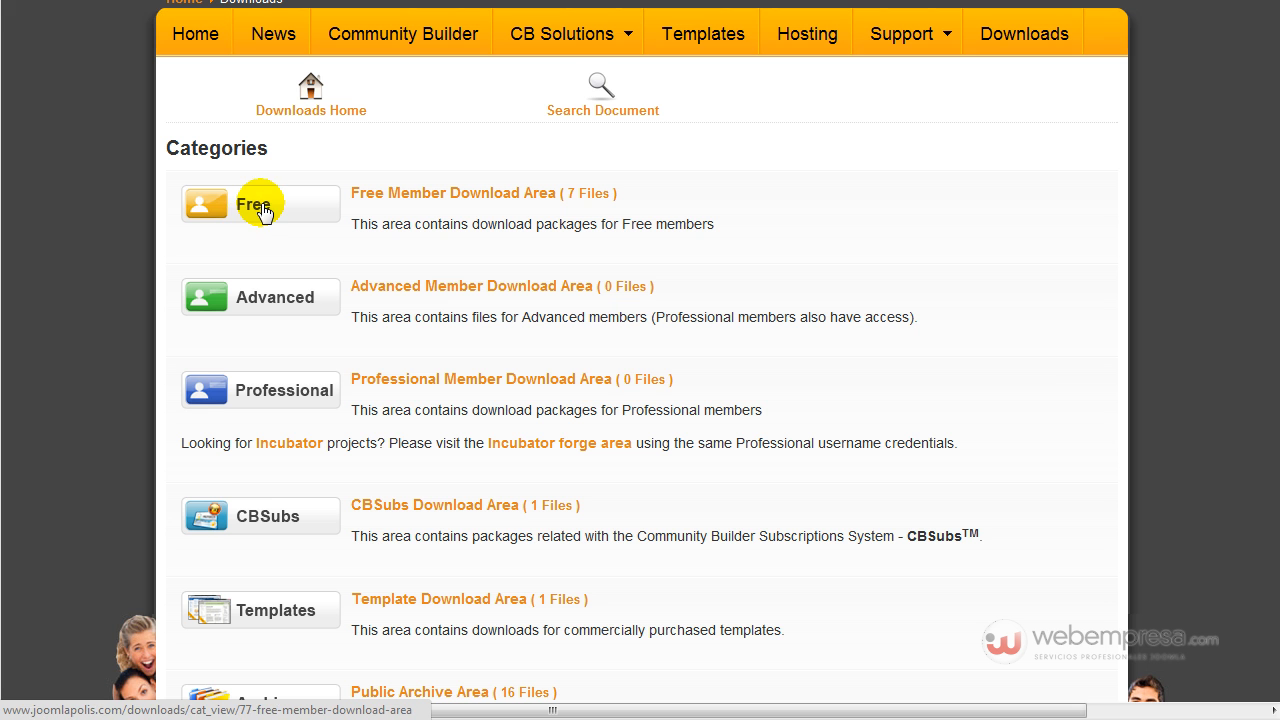
{"action": "scroll", "coordinate": [322, 400], "scroll_direction": "down", "scroll_amount": 2}
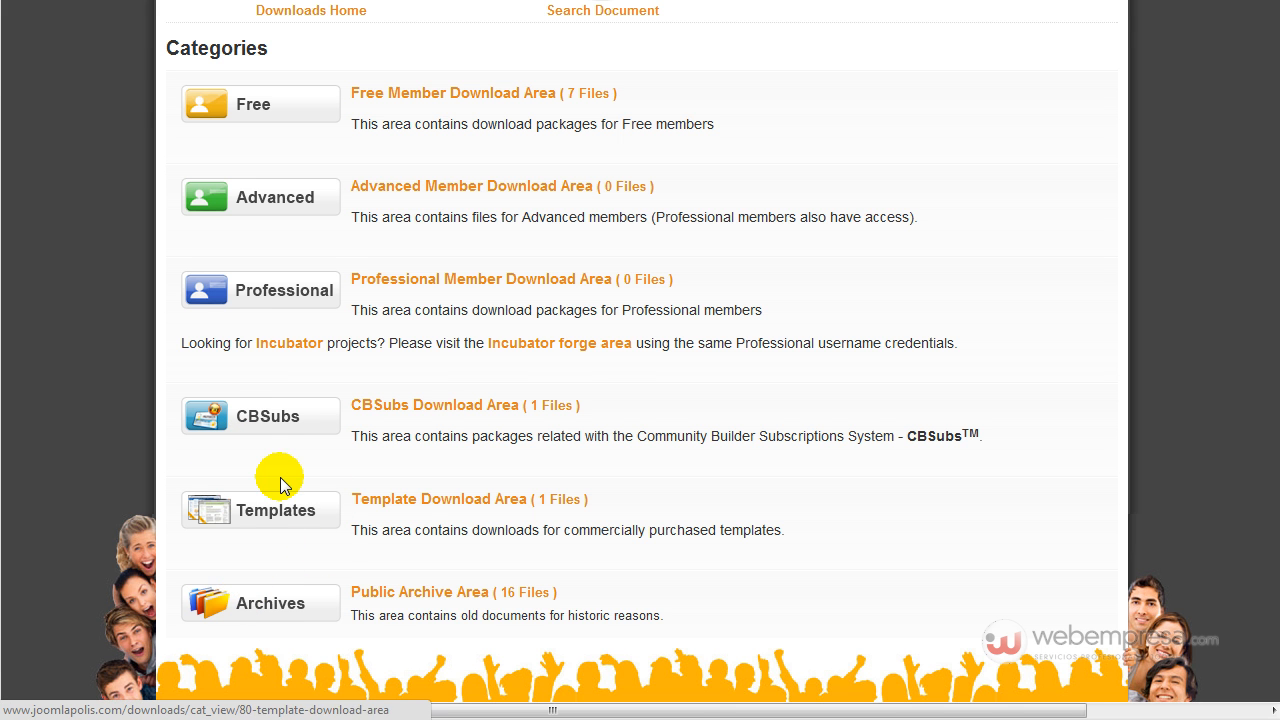
{"action": "scroll", "coordinate": [275, 485], "scroll_direction": "up", "scroll_amount": 3}
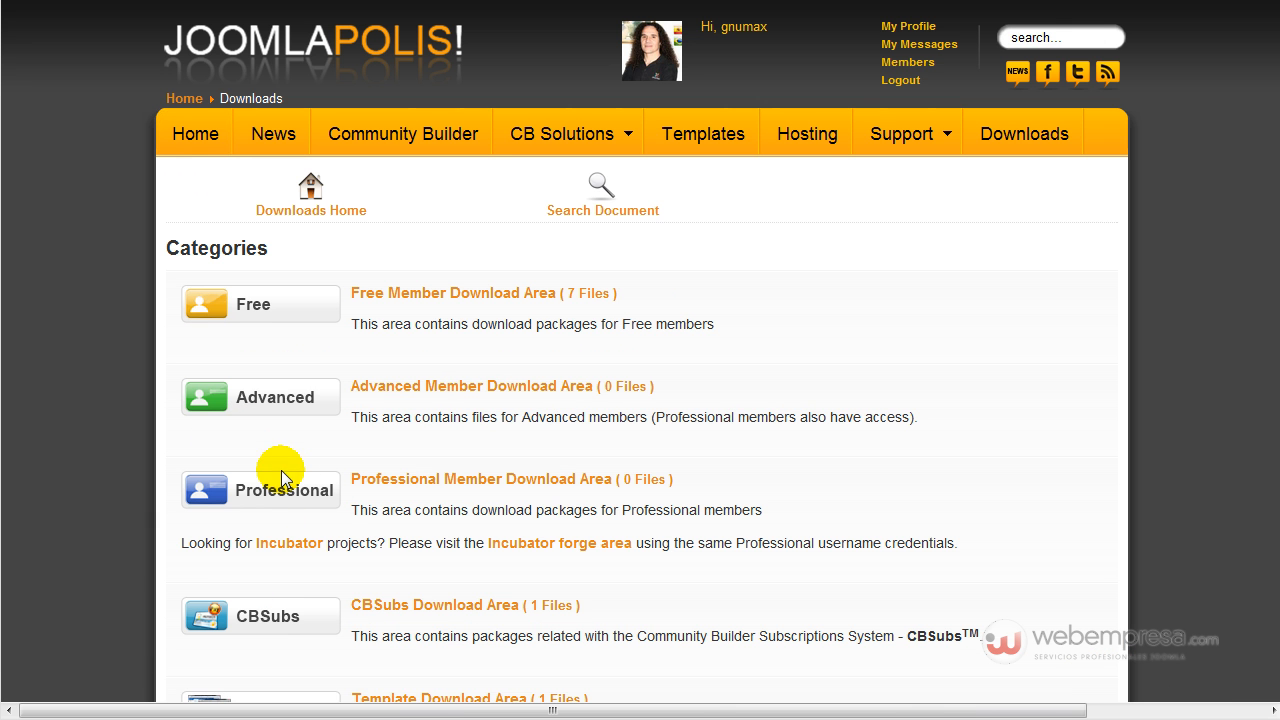
Open the Free member downloads area.
{"action": "left_click", "coordinate": [279, 314]}
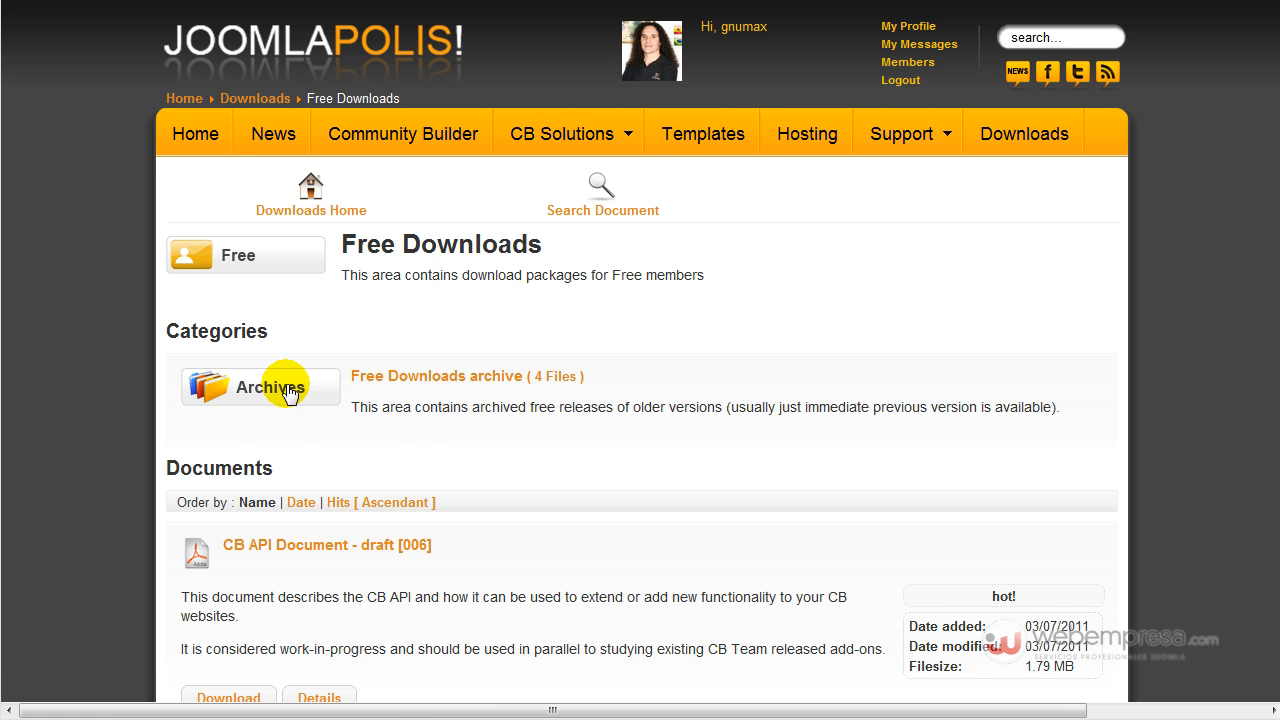
{"action": "scroll", "coordinate": [286, 383], "scroll_direction": "down", "scroll_amount": 2}
{"action": "scroll", "coordinate": [290, 330], "scroll_direction": "up", "scroll_amount": 1}
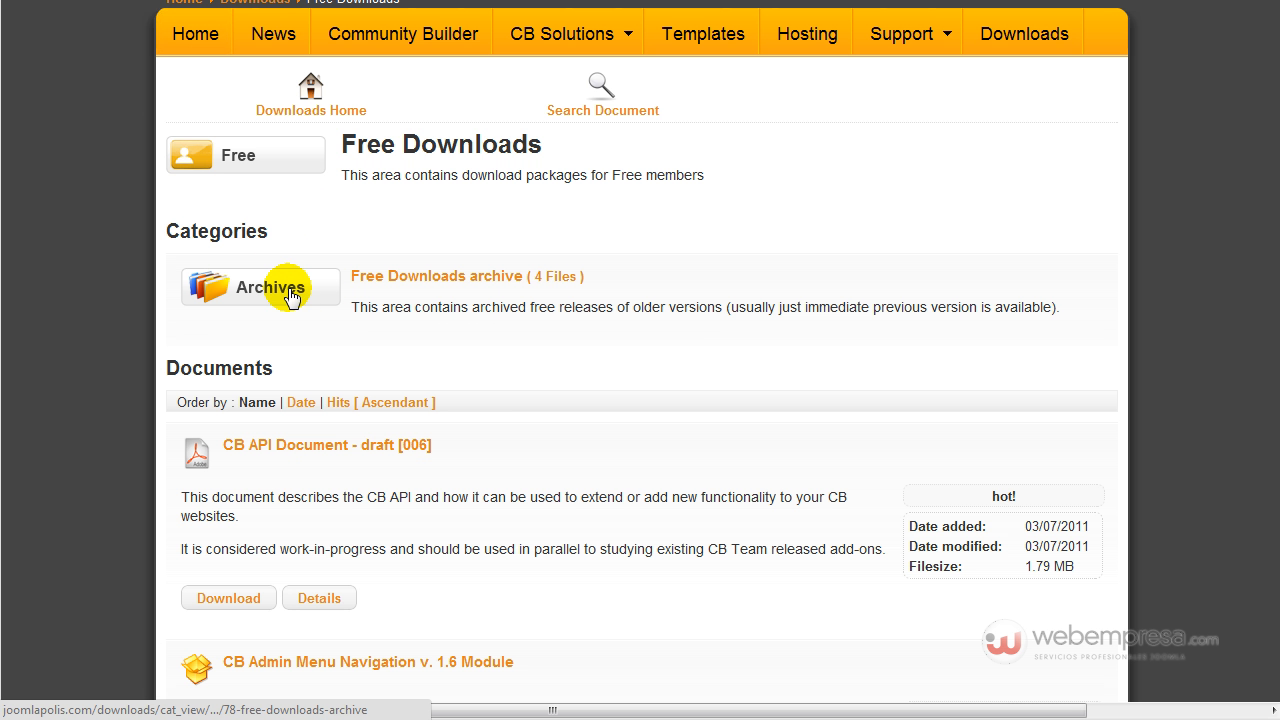
Browse the Free Downloads (old) archive listing older packages like CB 1.4 and CB 1.3.1.
{"action": "left_click", "coordinate": [291, 296]}
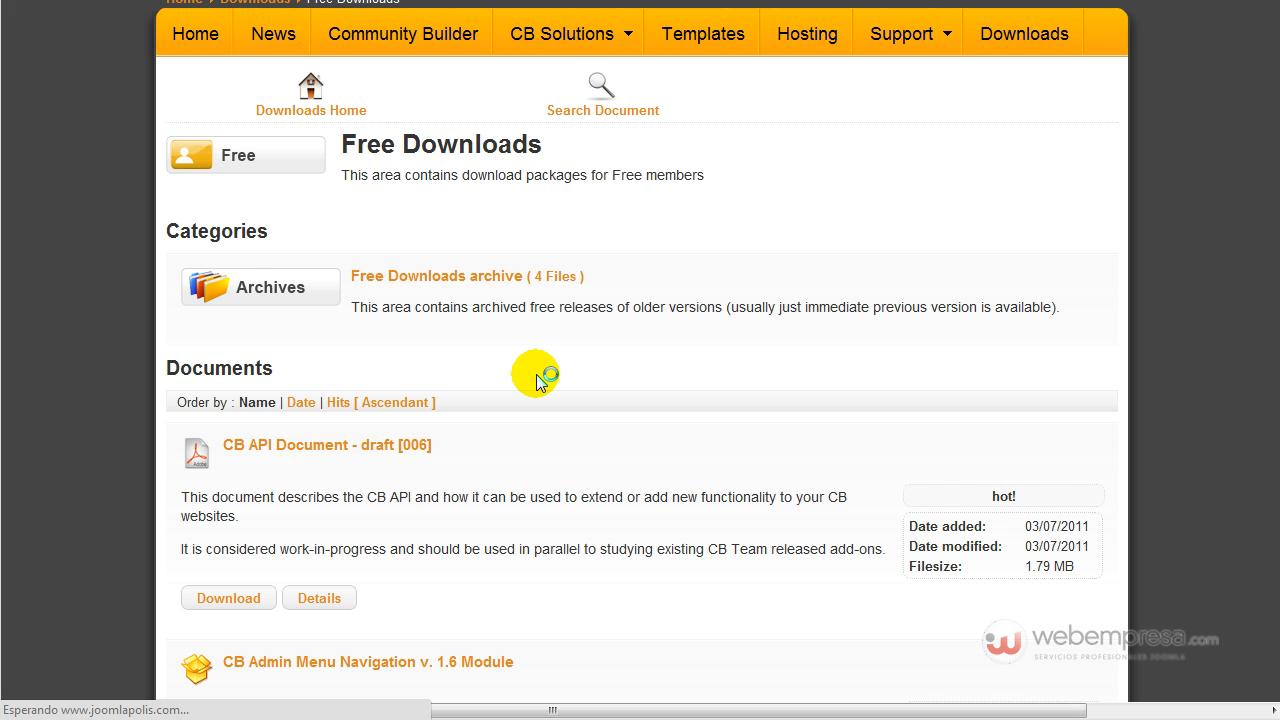
{"action": "scroll", "coordinate": [538, 372], "scroll_direction": "down", "scroll_amount": 1}
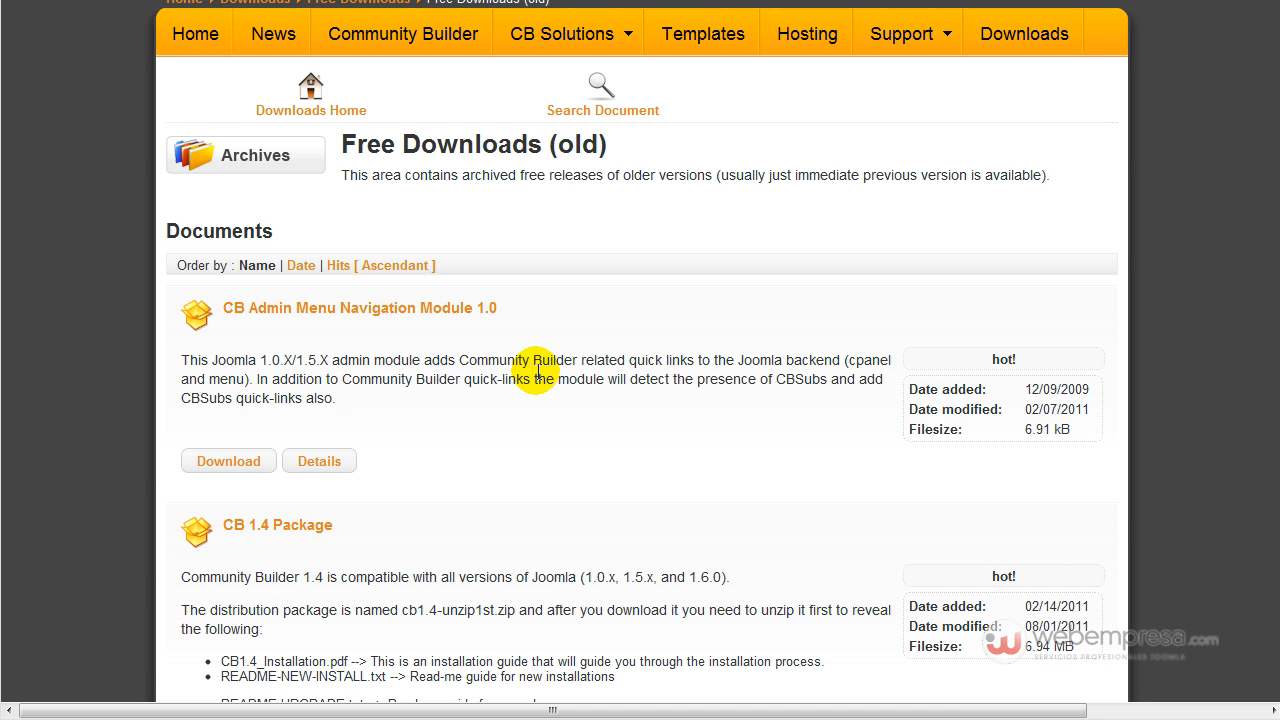
{"action": "scroll", "coordinate": [267, 343], "scroll_direction": "down", "scroll_amount": 4}
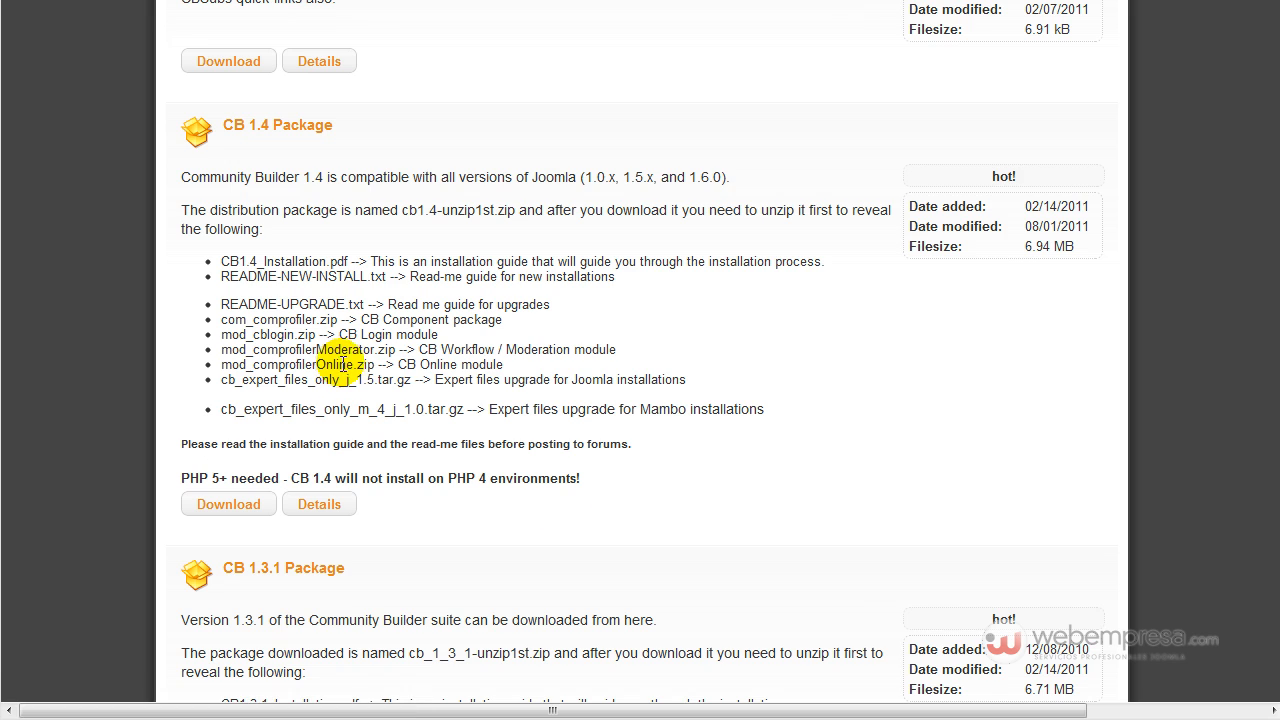
{"action": "scroll", "coordinate": [414, 337], "scroll_direction": "up", "scroll_amount": 3}
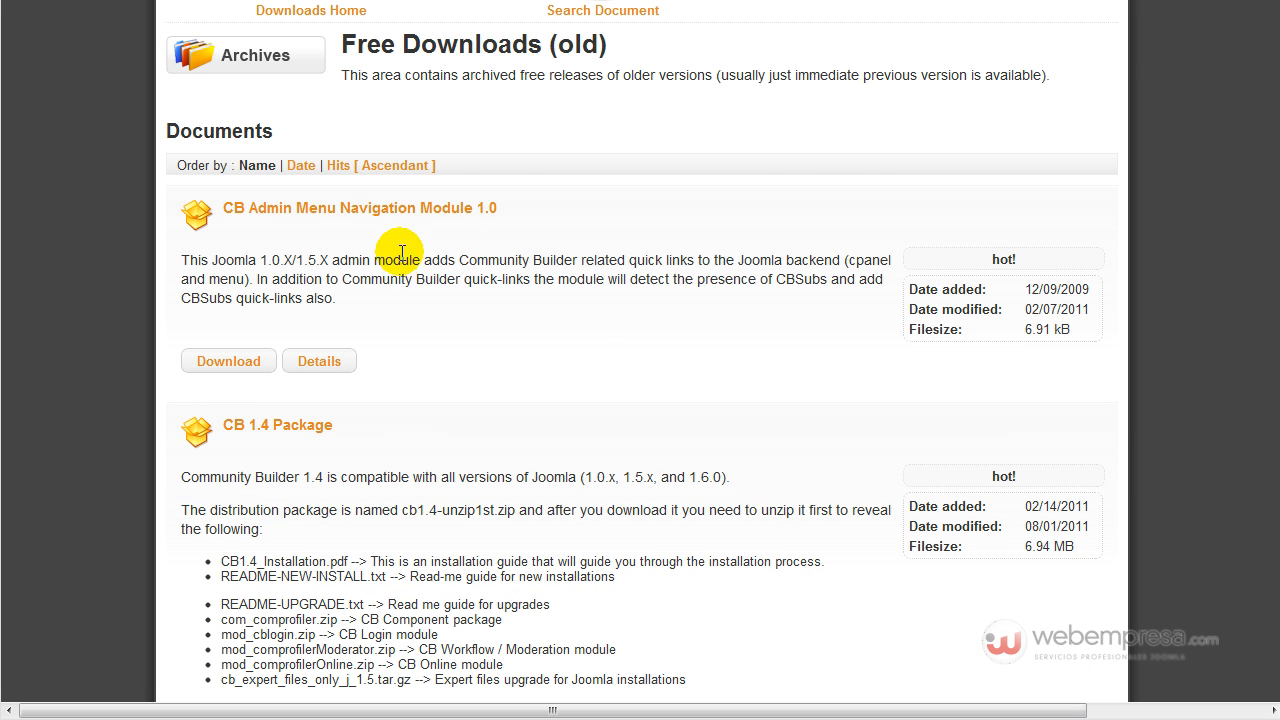
{"action": "scroll", "coordinate": [337, 254], "scroll_direction": "down", "scroll_amount": 3}
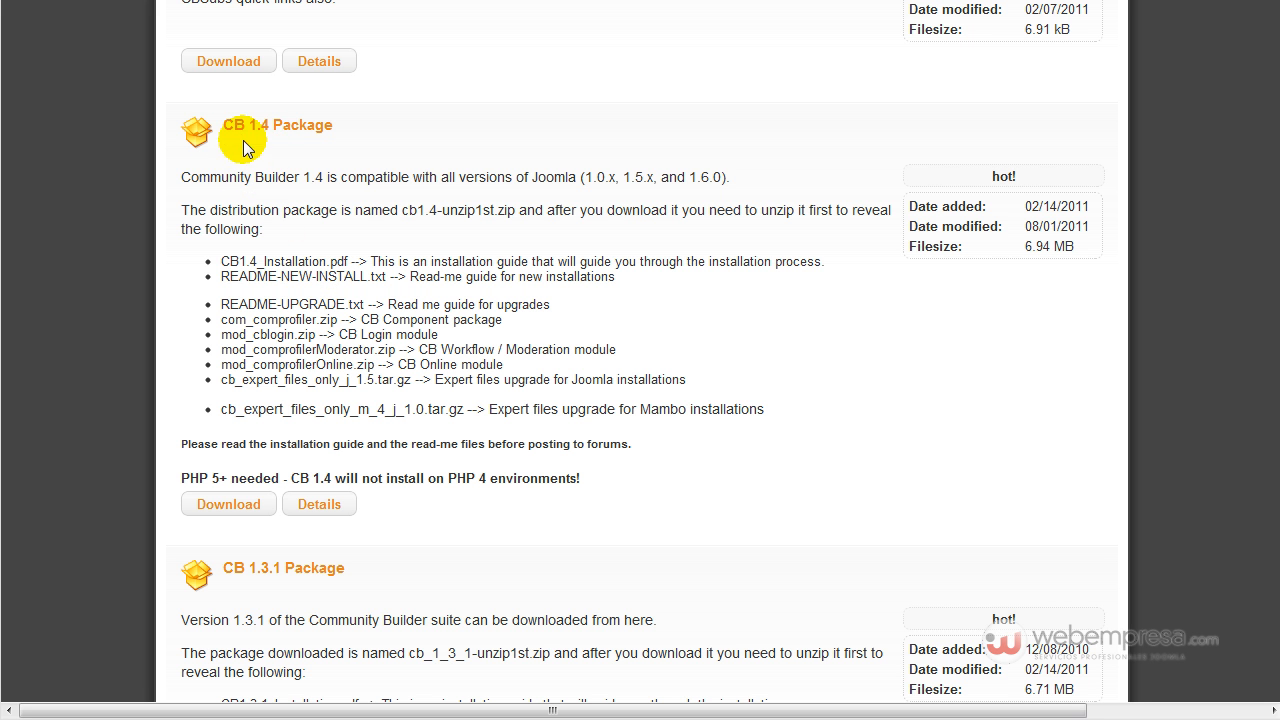
{"action": "scroll", "coordinate": [443, 223], "scroll_direction": "down", "scroll_amount": 5}
{"action": "scroll", "coordinate": [360, 222], "scroll_direction": "down", "scroll_amount": 5}
{"action": "scroll", "coordinate": [300, 300], "scroll_direction": "up", "scroll_amount": 7}
{"action": "scroll", "coordinate": [305, 290], "scroll_direction": "up", "scroll_amount": 7}
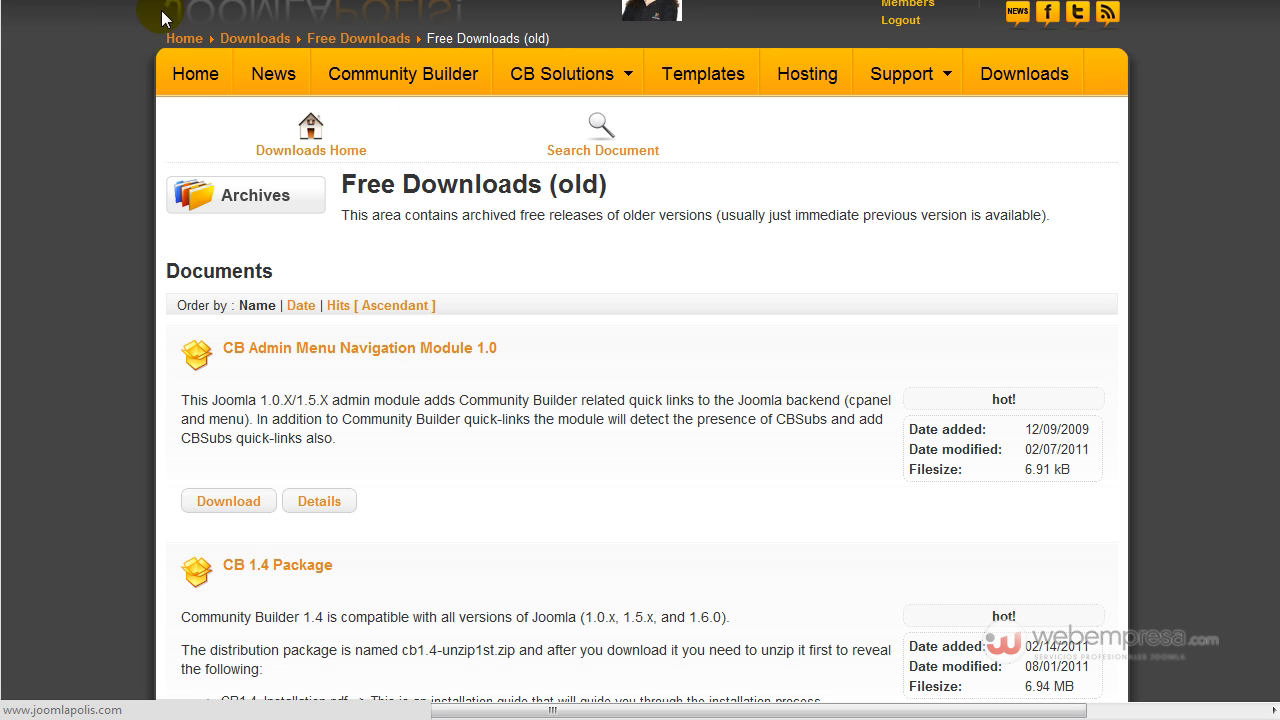
Follow the Community Builder download link from the Extensions Directory to the Joomlapolis CB 1.7 Package entry.
{"action": "left_click", "coordinate": [1003, 190]}
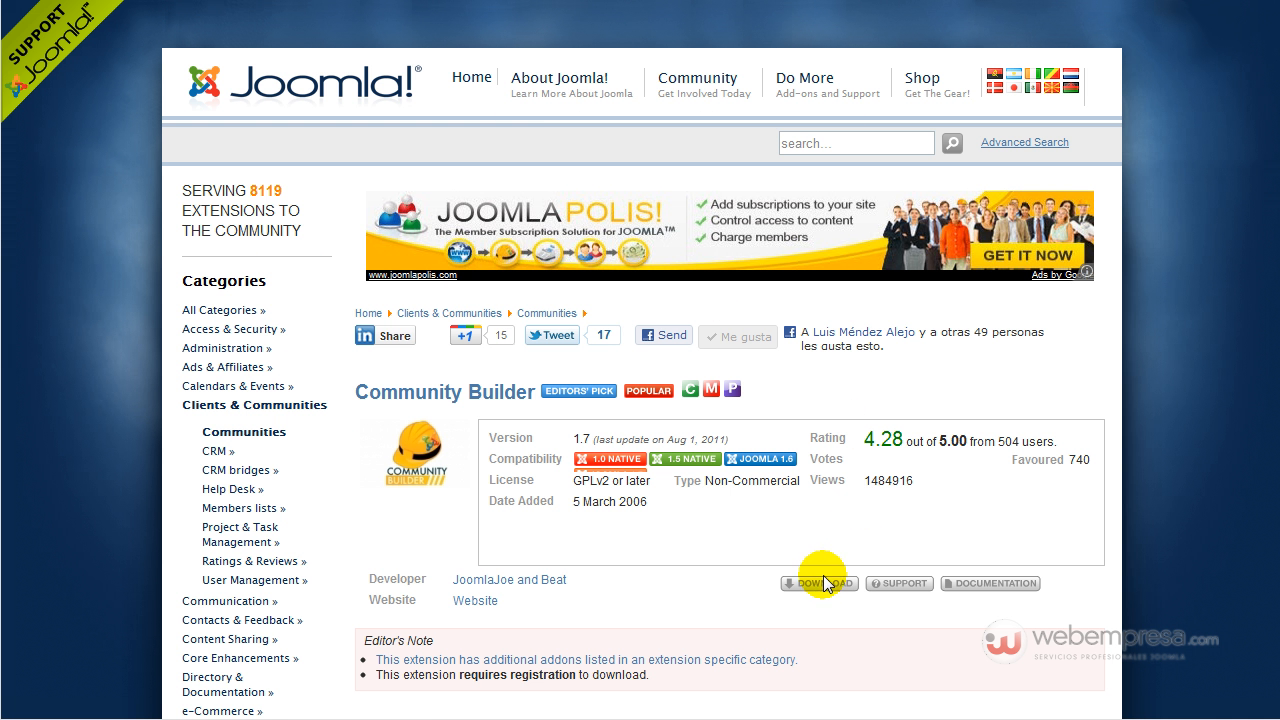
{"action": "left_click", "coordinate": [820, 586]}
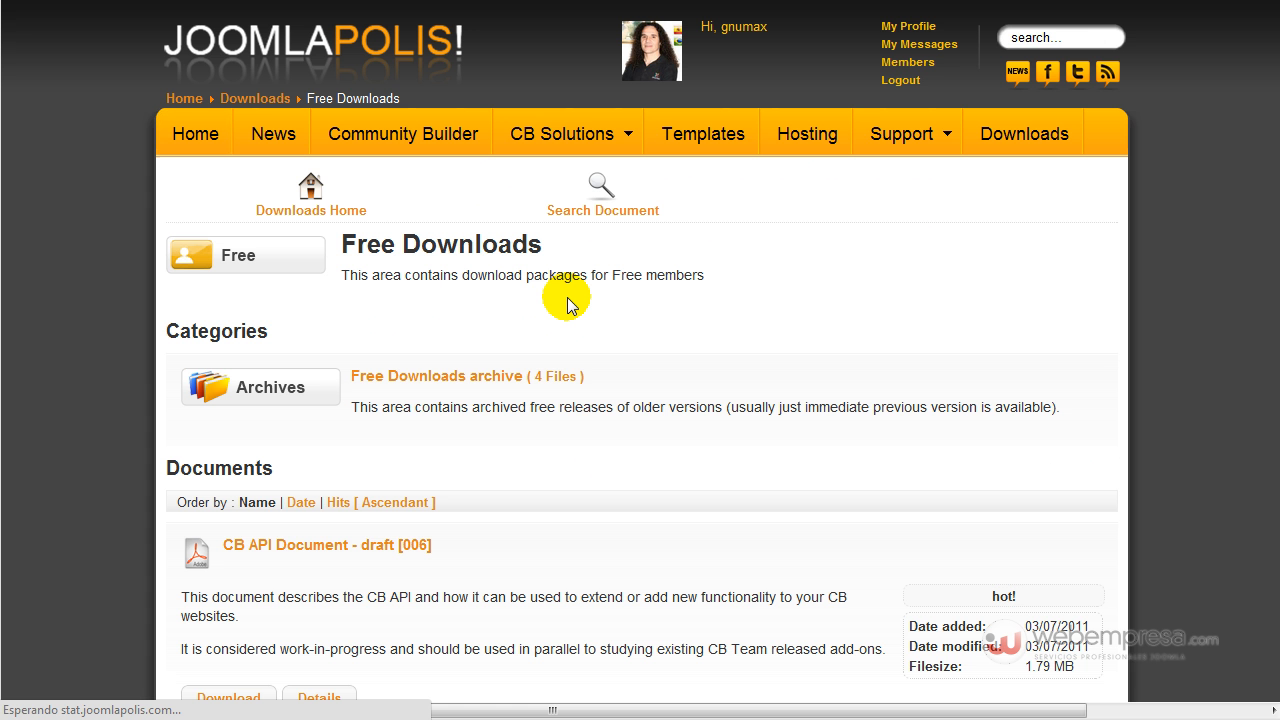
{"action": "scroll", "coordinate": [565, 302], "scroll_direction": "down", "scroll_amount": 3}
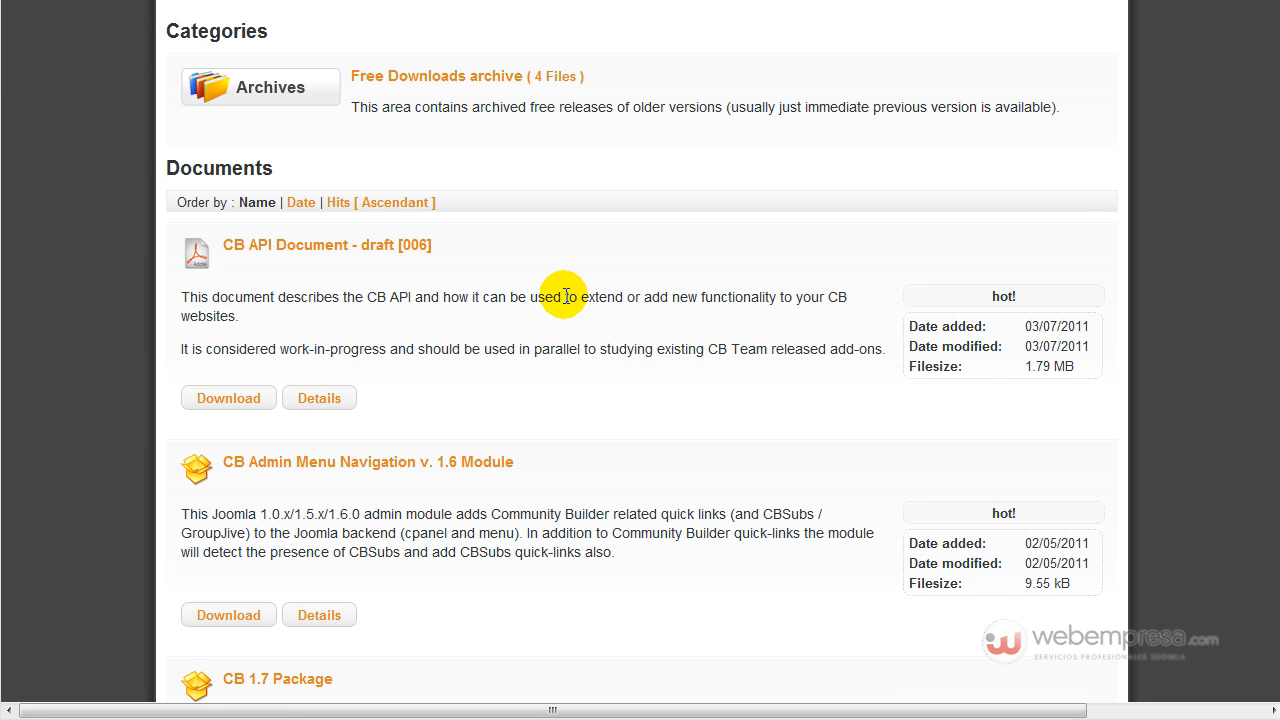
{"action": "scroll", "coordinate": [558, 292], "scroll_direction": "down", "scroll_amount": 3}
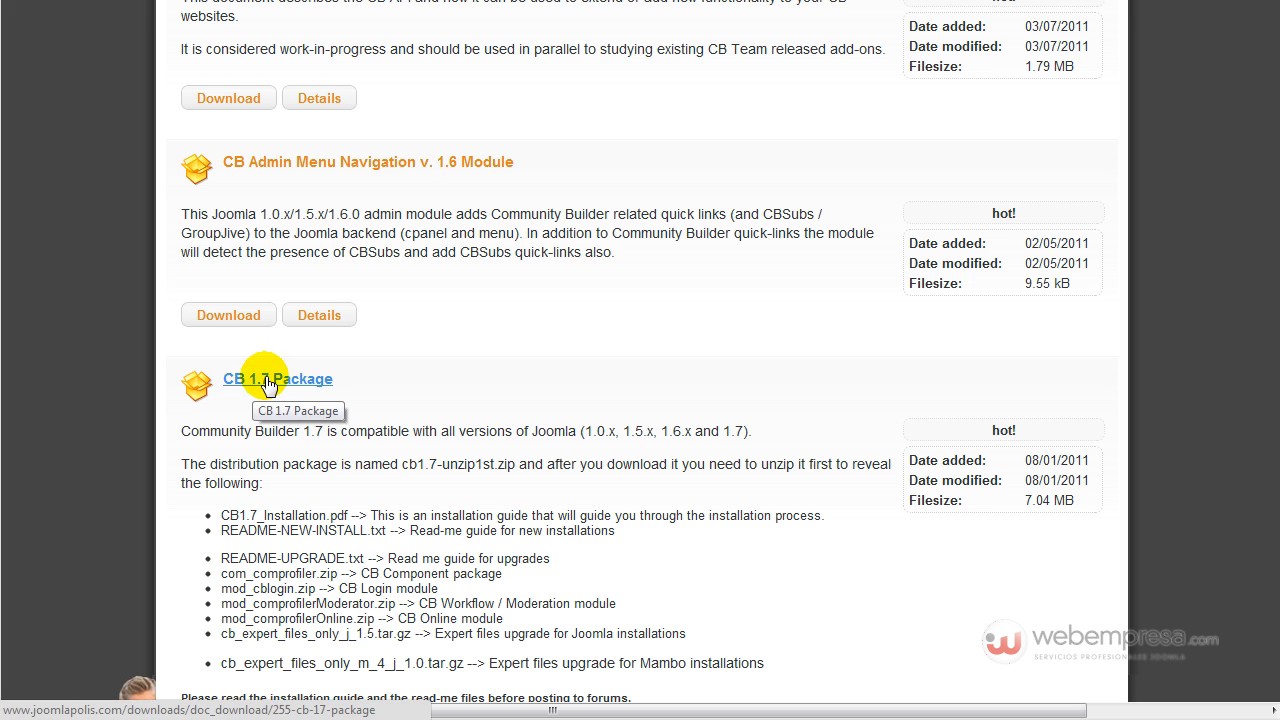
{"action": "scroll", "coordinate": [350, 380], "scroll_direction": "down", "scroll_amount": 3}
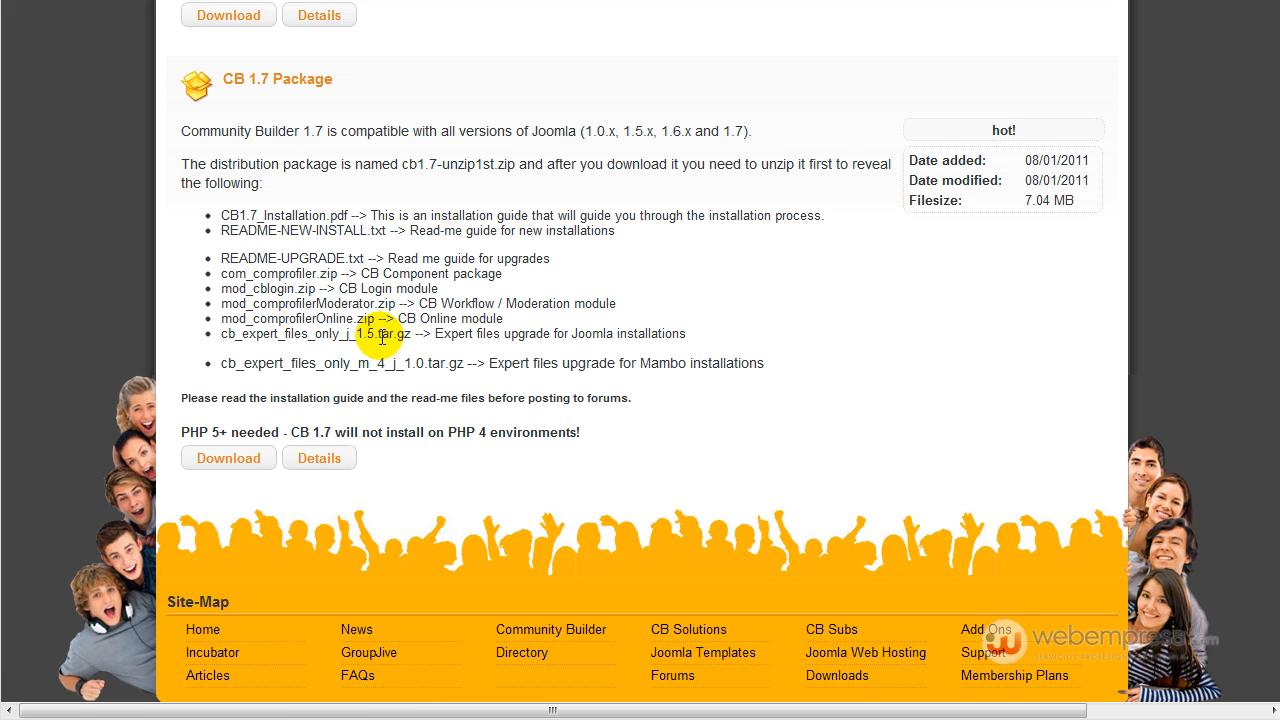
{"action": "scroll", "coordinate": [240, 448], "scroll_direction": "up", "scroll_amount": 9}
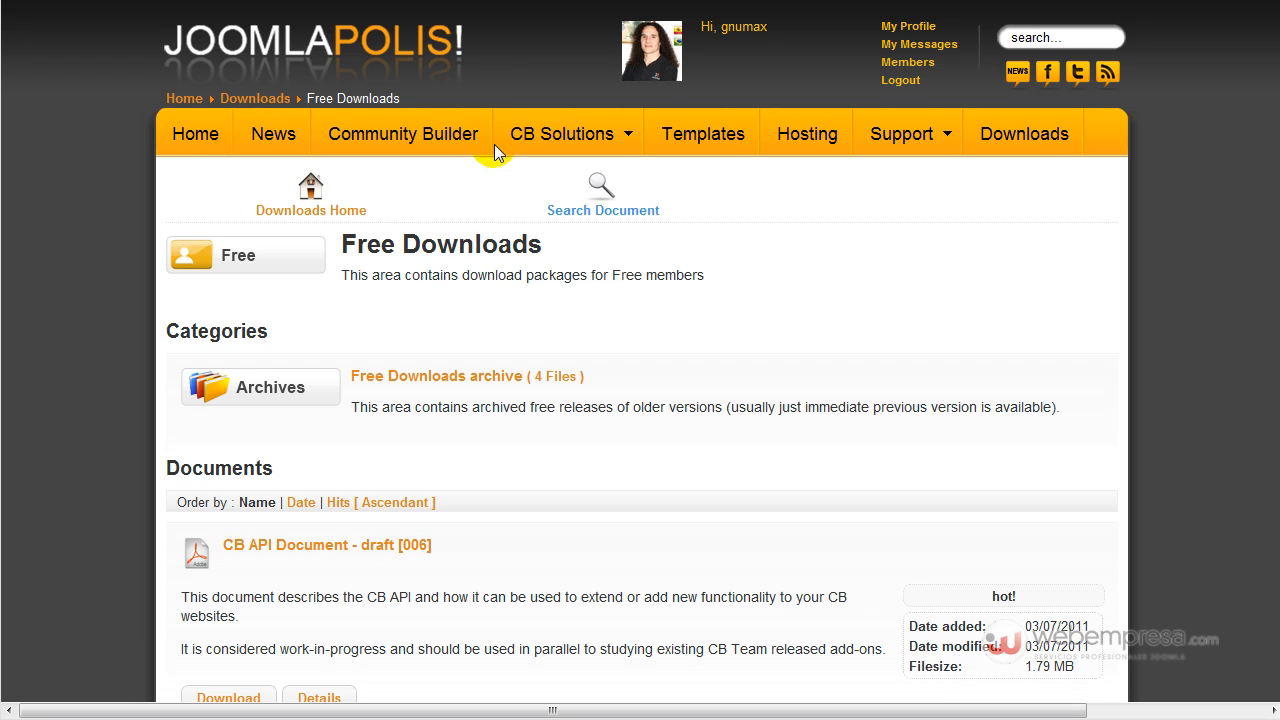
{"action": "scroll", "coordinate": [486, 349], "scroll_direction": "down", "scroll_amount": 7}
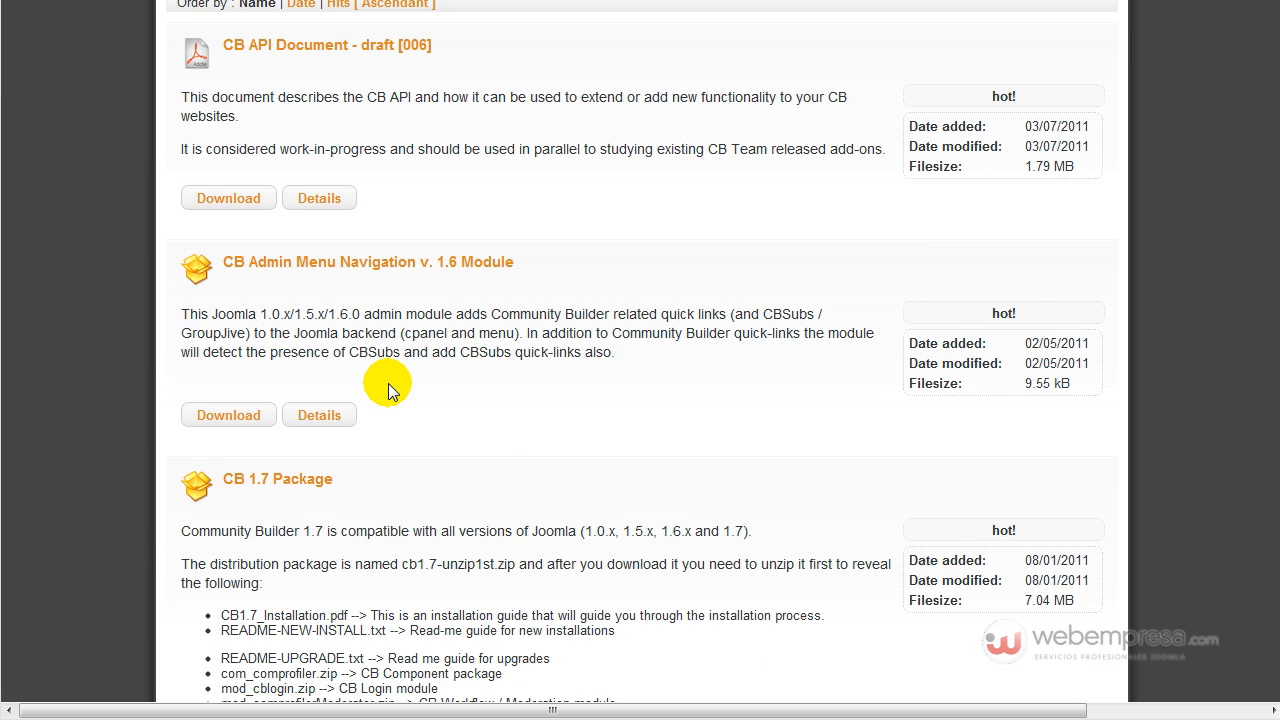
Download the CB 1.7 package and save it as cb_1_7_0-unzip1st.zip.
{"action": "left_click", "coordinate": [266, 563]}
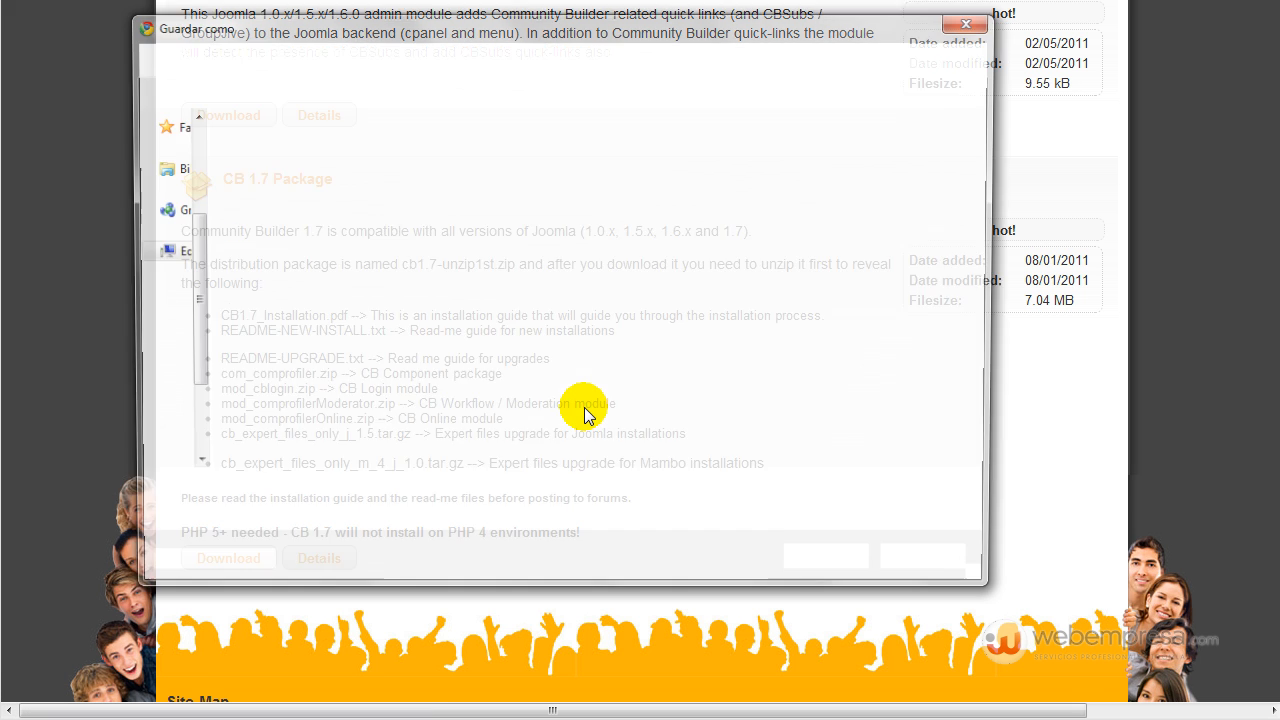
{"action": "left_click", "coordinate": [828, 574]}
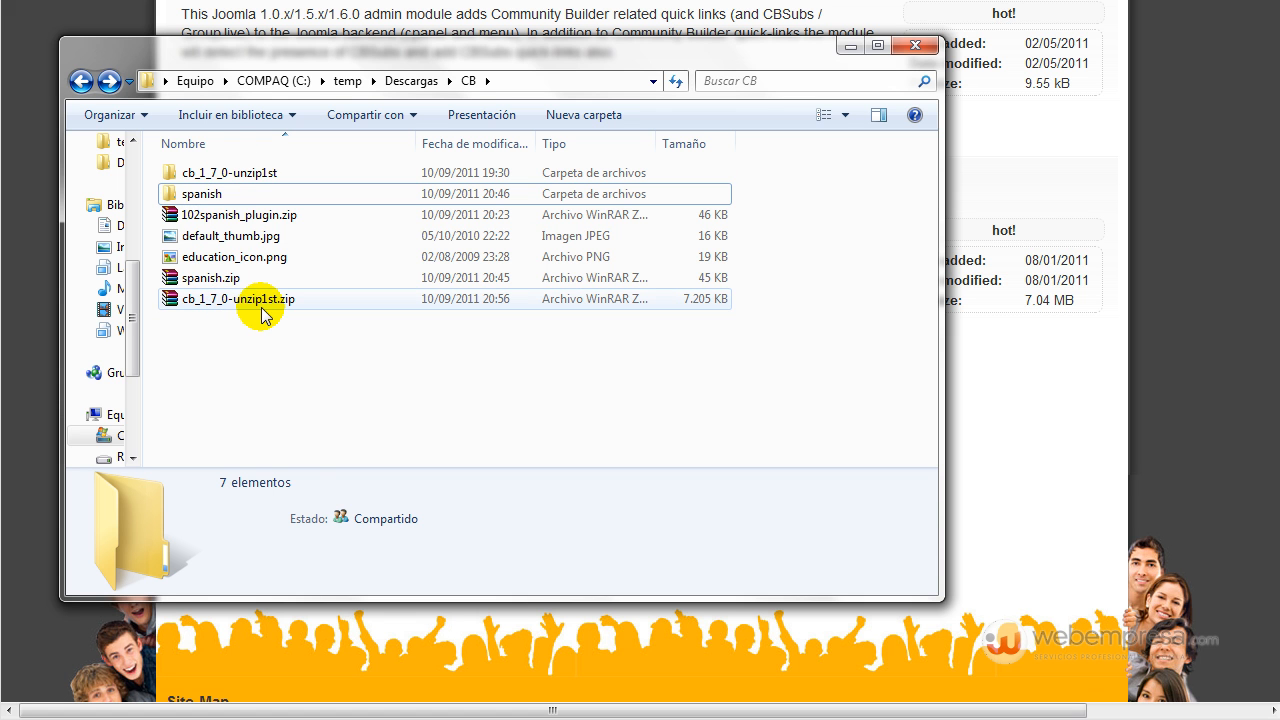
Review the module and component zips in cb_1_7_0-unzip1st, including mod_cblogin.zip, then return to the admin panel.
{"action": "double_click", "coordinate": [229, 175]}
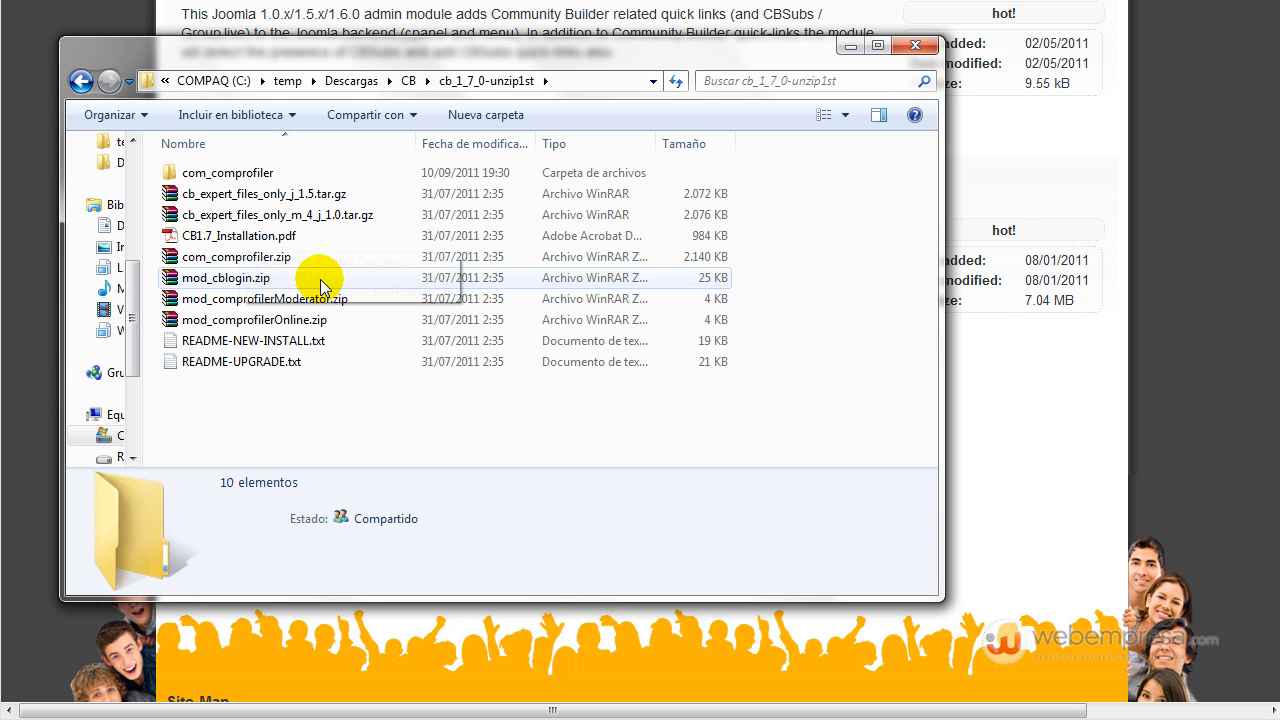
{"action": "left_click", "coordinate": [258, 282]}
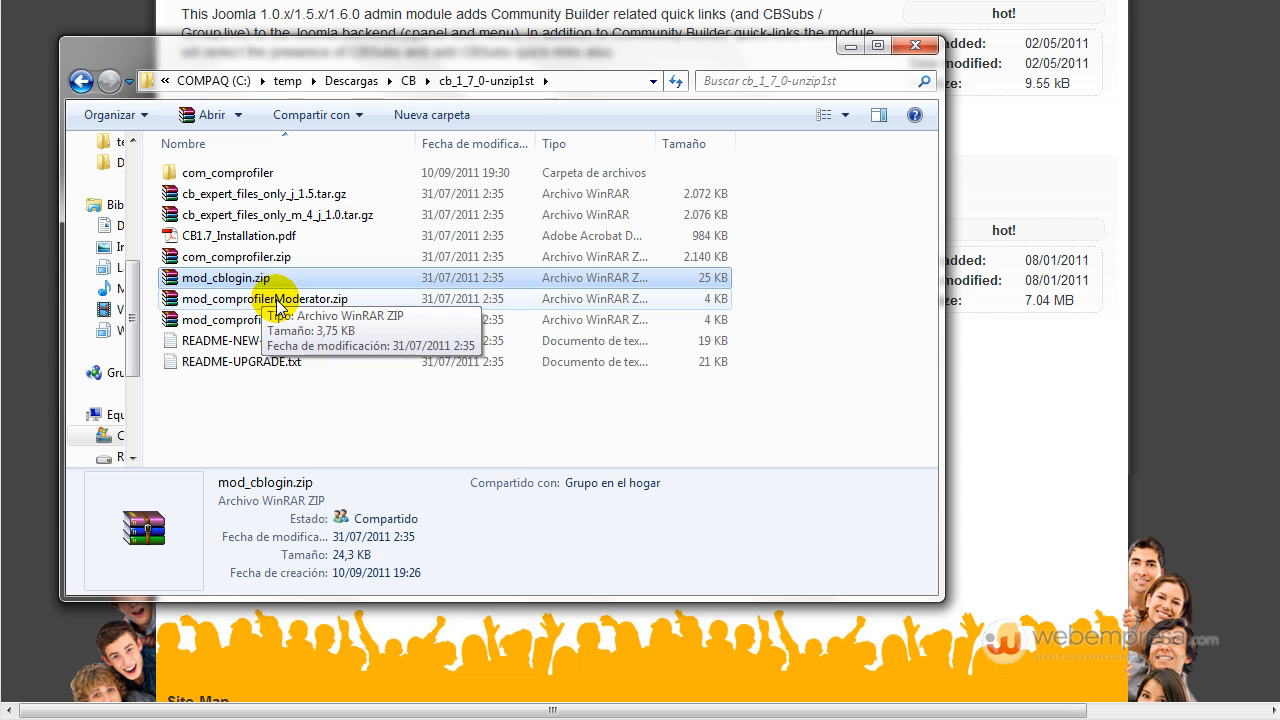
{"action": "left_click", "coordinate": [279, 302]}
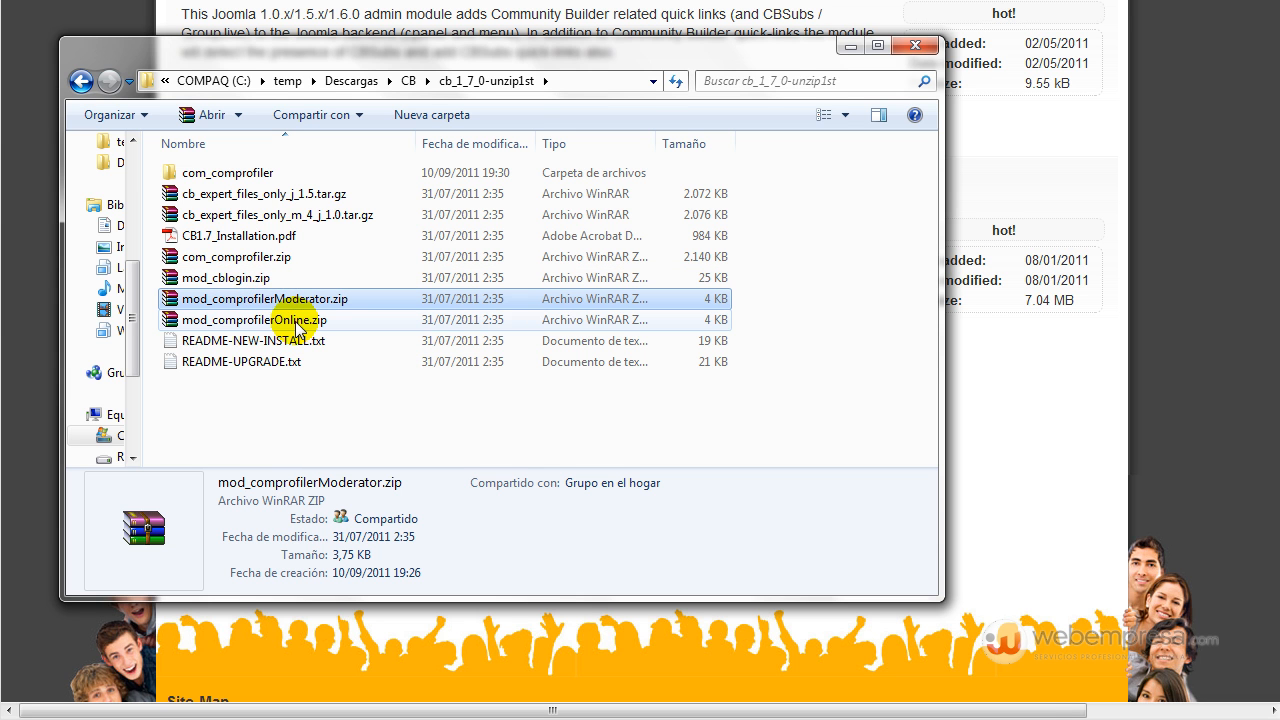
{"action": "left_click", "coordinate": [297, 323]}
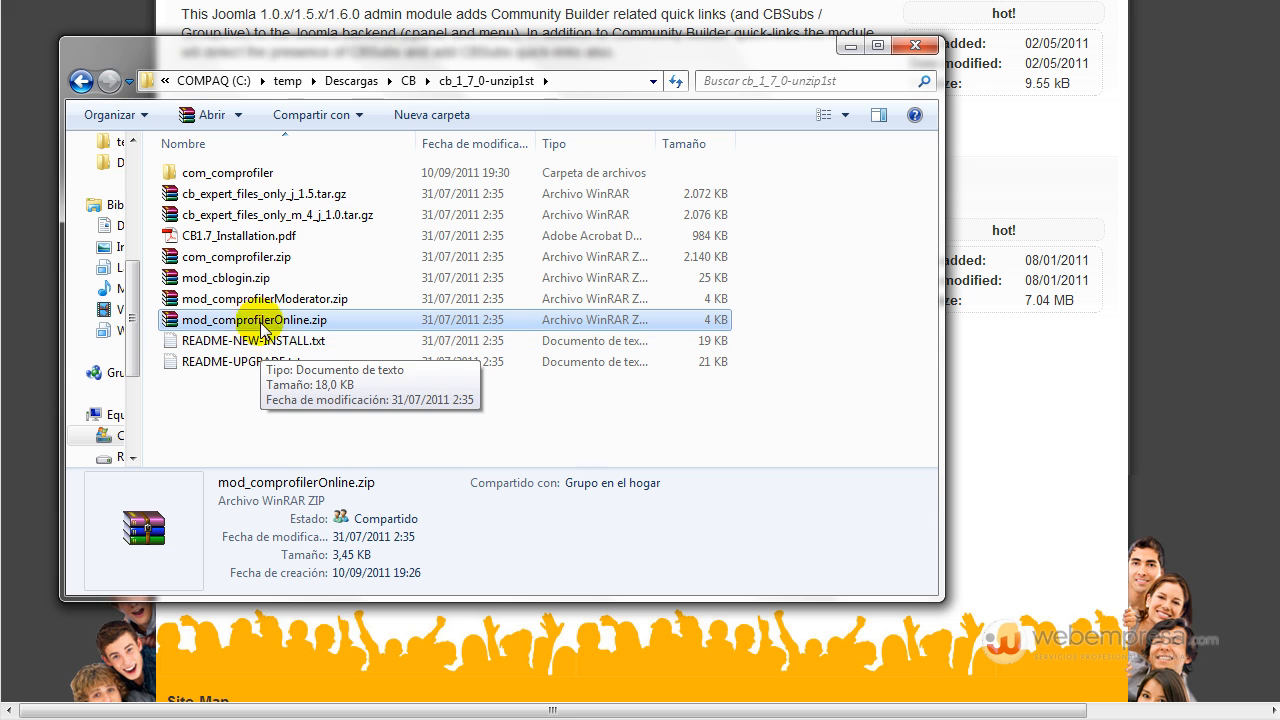
{"action": "left_click", "coordinate": [273, 264]}
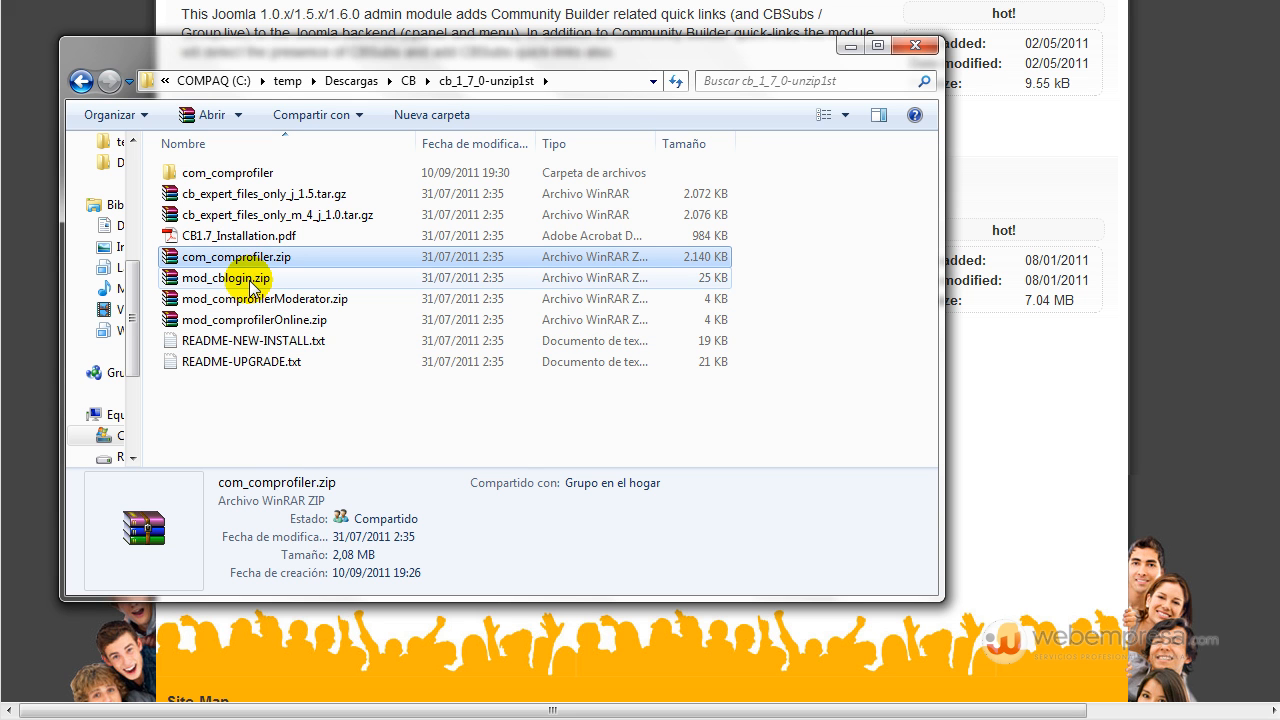
{"action": "left_click", "coordinate": [251, 283]}
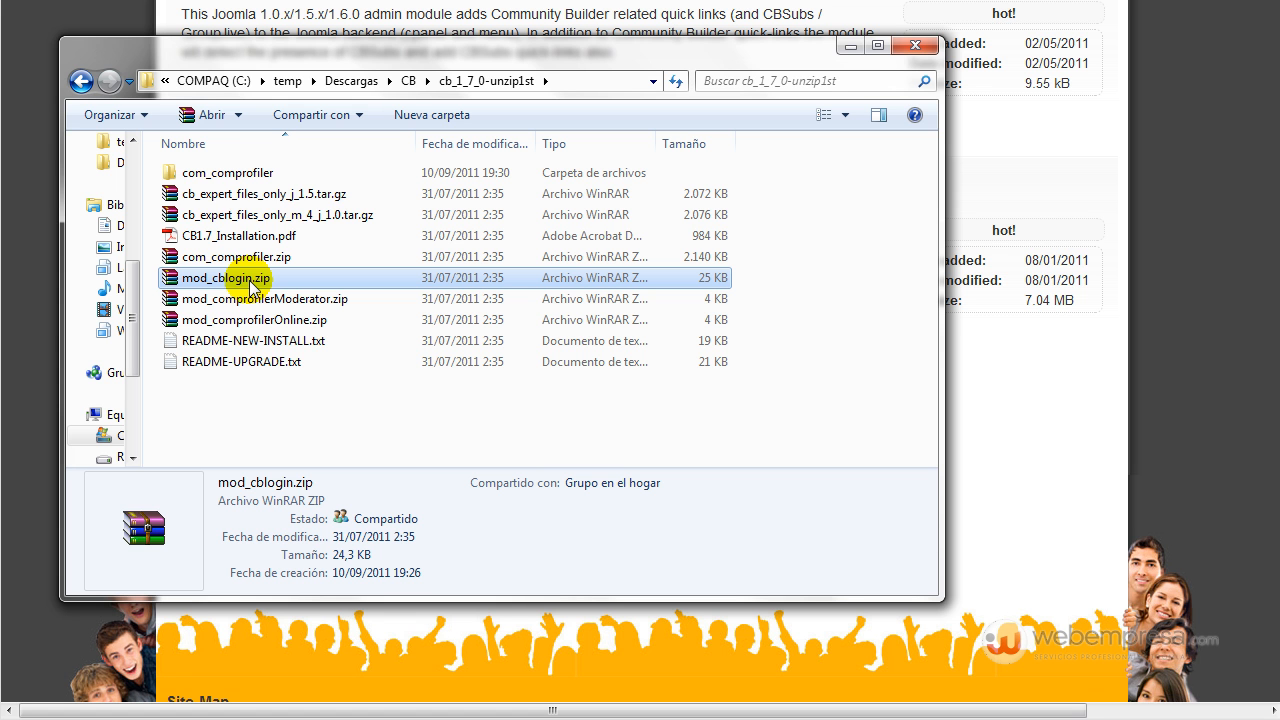
{"action": "left_click", "coordinate": [38, 322]}
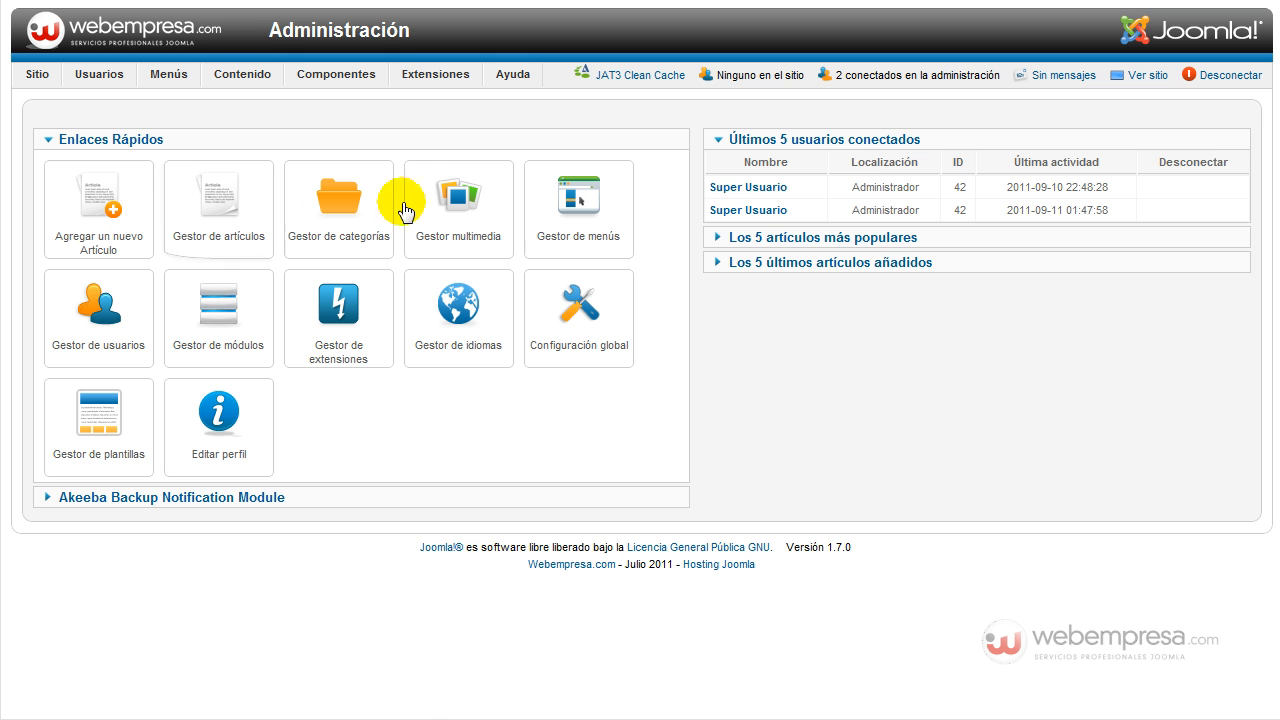
Open Akeeba Backup from the Componentes menu to check the site's backup status.
{"action": "mouse_move", "coordinate": [358, 86]}
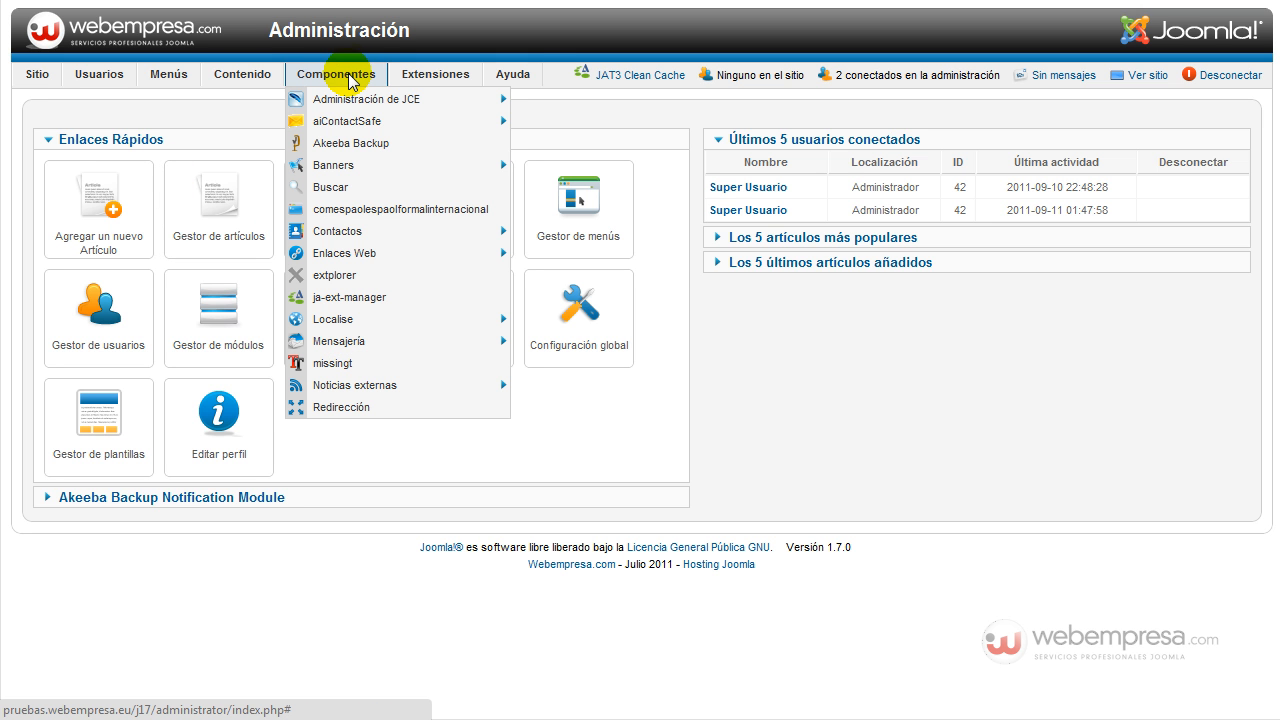
{"action": "left_click", "coordinate": [362, 150]}
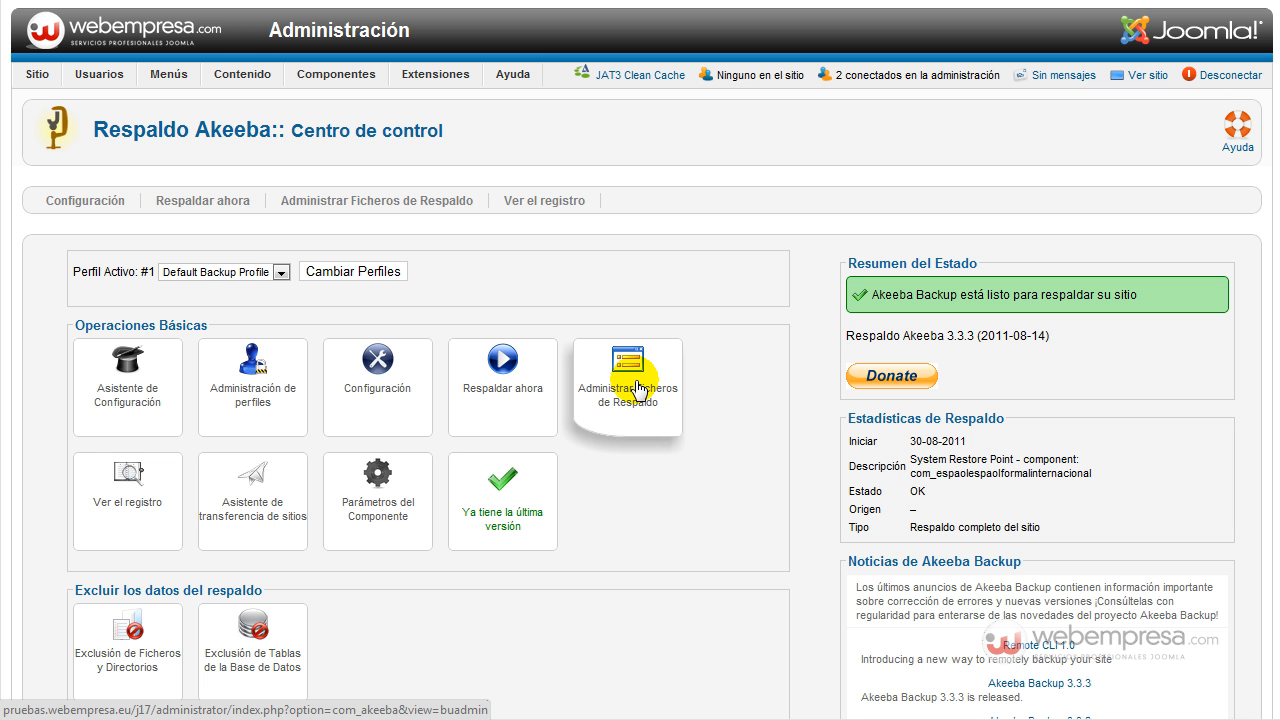
In the Extension Manager, choose com_comprofiler.zip from cb_1_7_0-unzip1st as the upload package.
{"action": "mouse_move", "coordinate": [441, 74]}
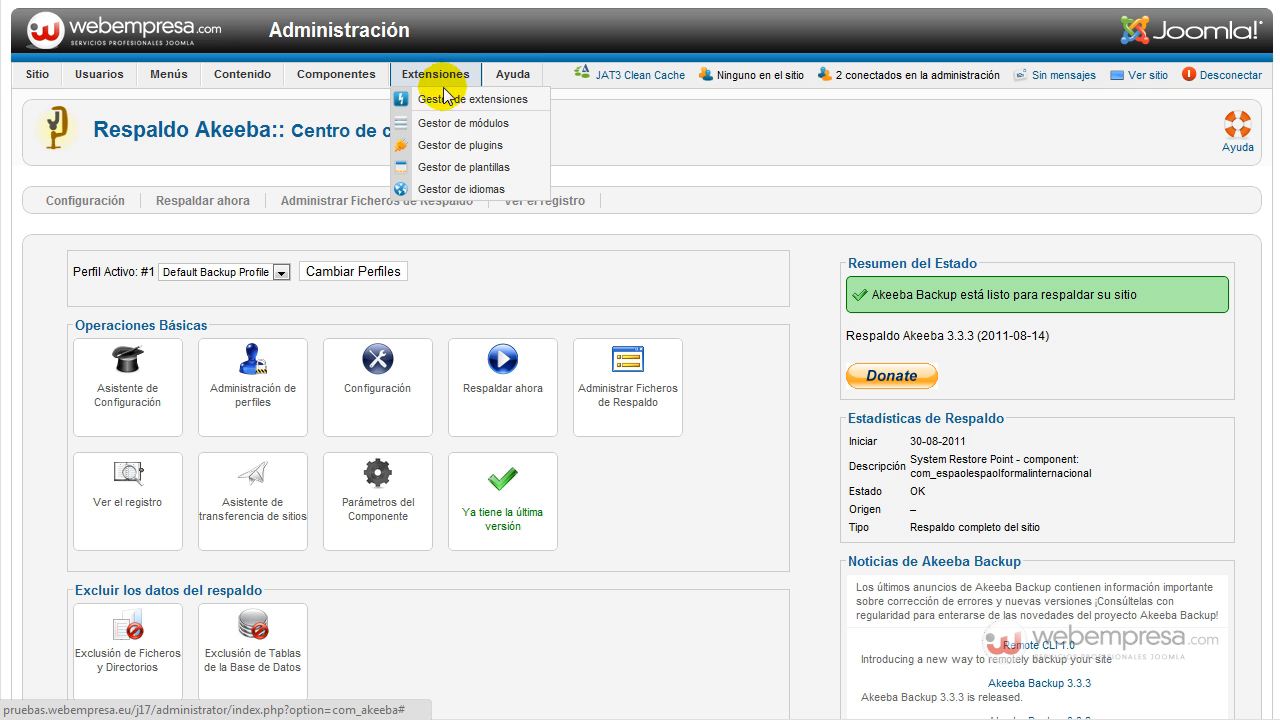
{"action": "left_click", "coordinate": [448, 99]}
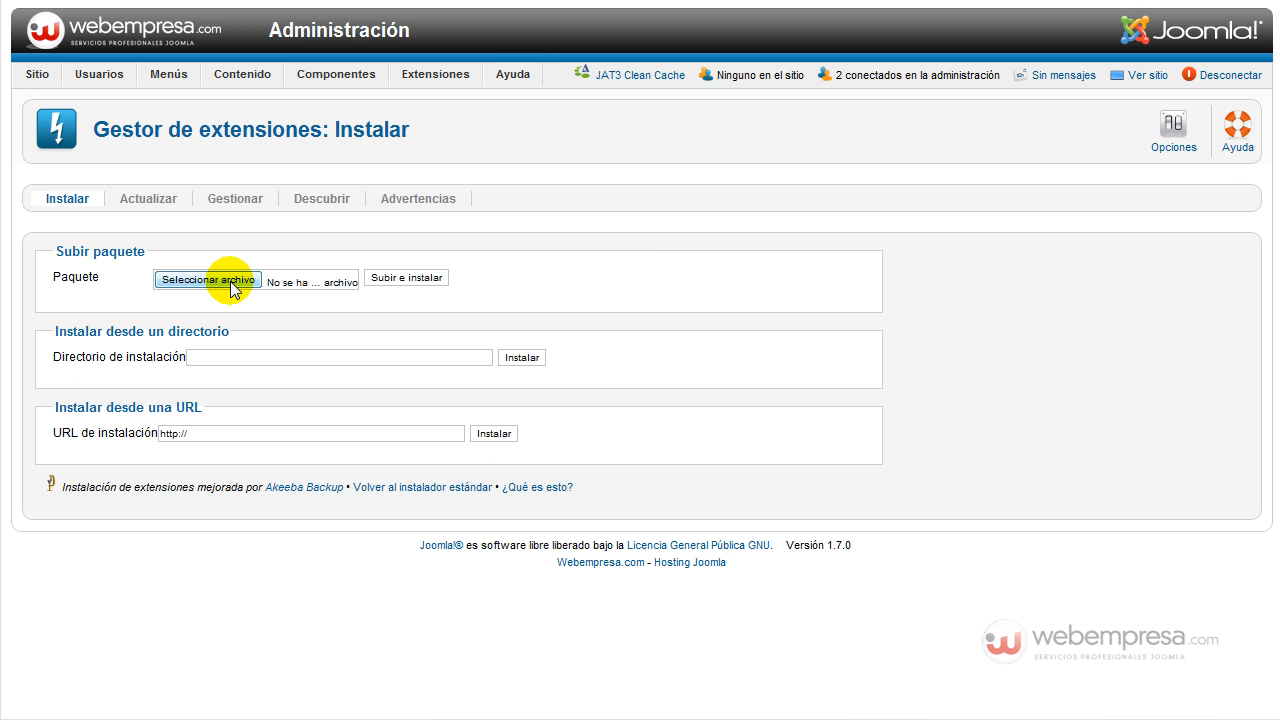
{"action": "left_click", "coordinate": [231, 288]}
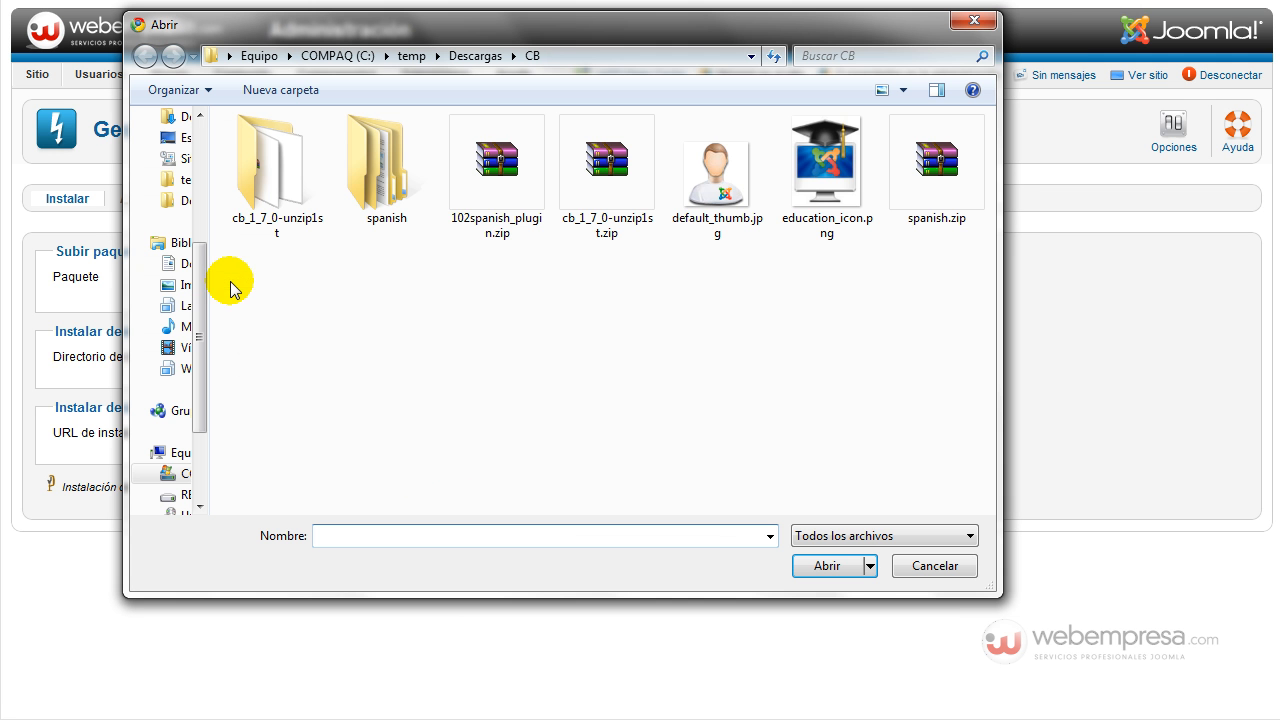
{"action": "double_click", "coordinate": [278, 183]}
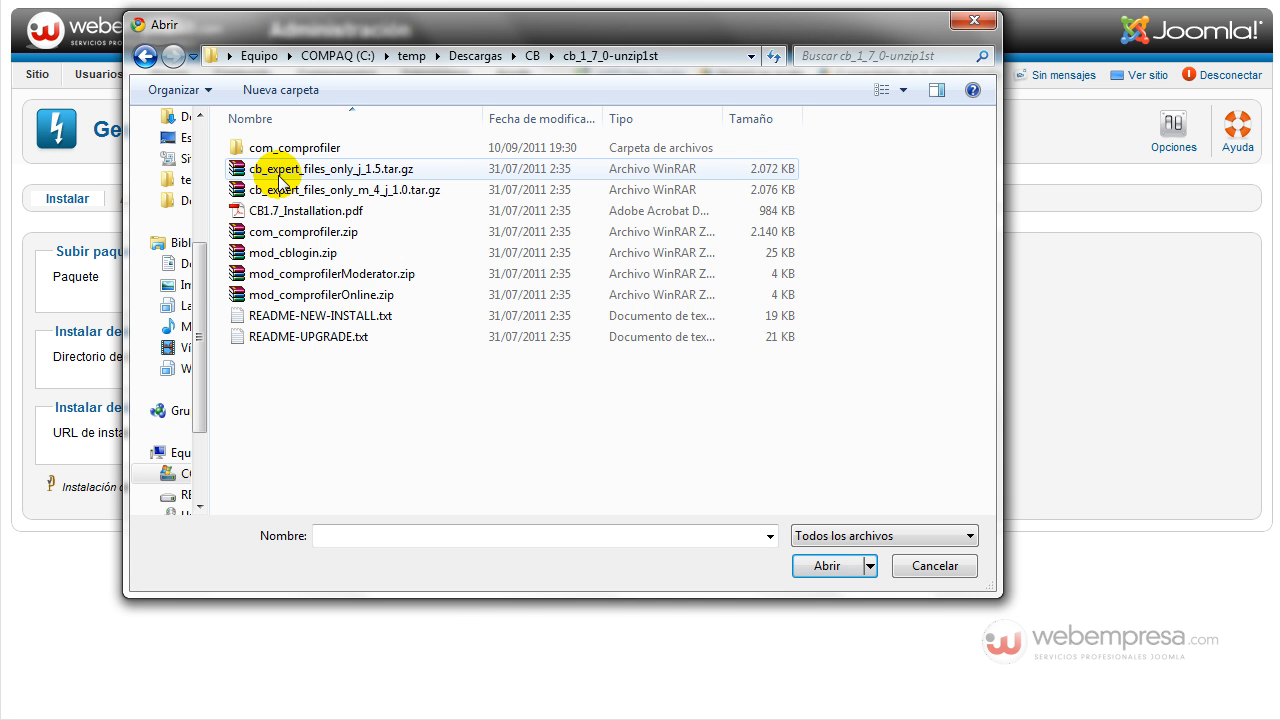
{"action": "left_click", "coordinate": [290, 238]}
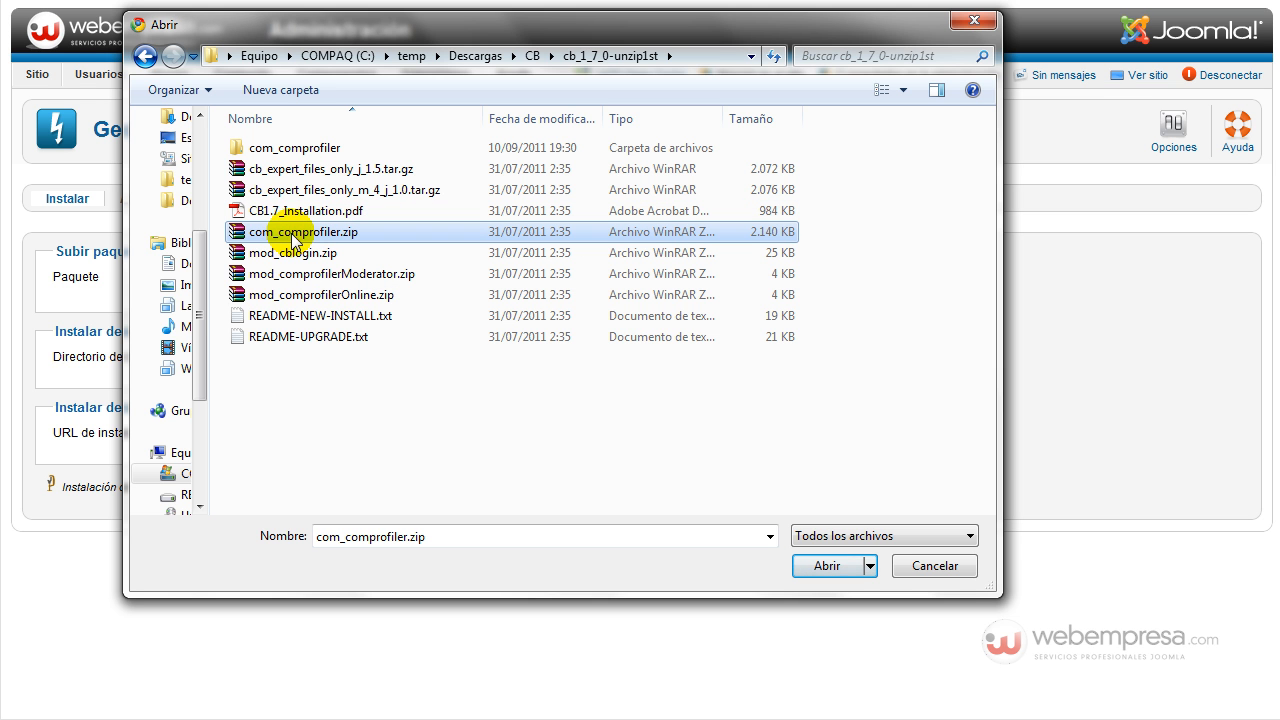
{"action": "left_click", "coordinate": [822, 565]}
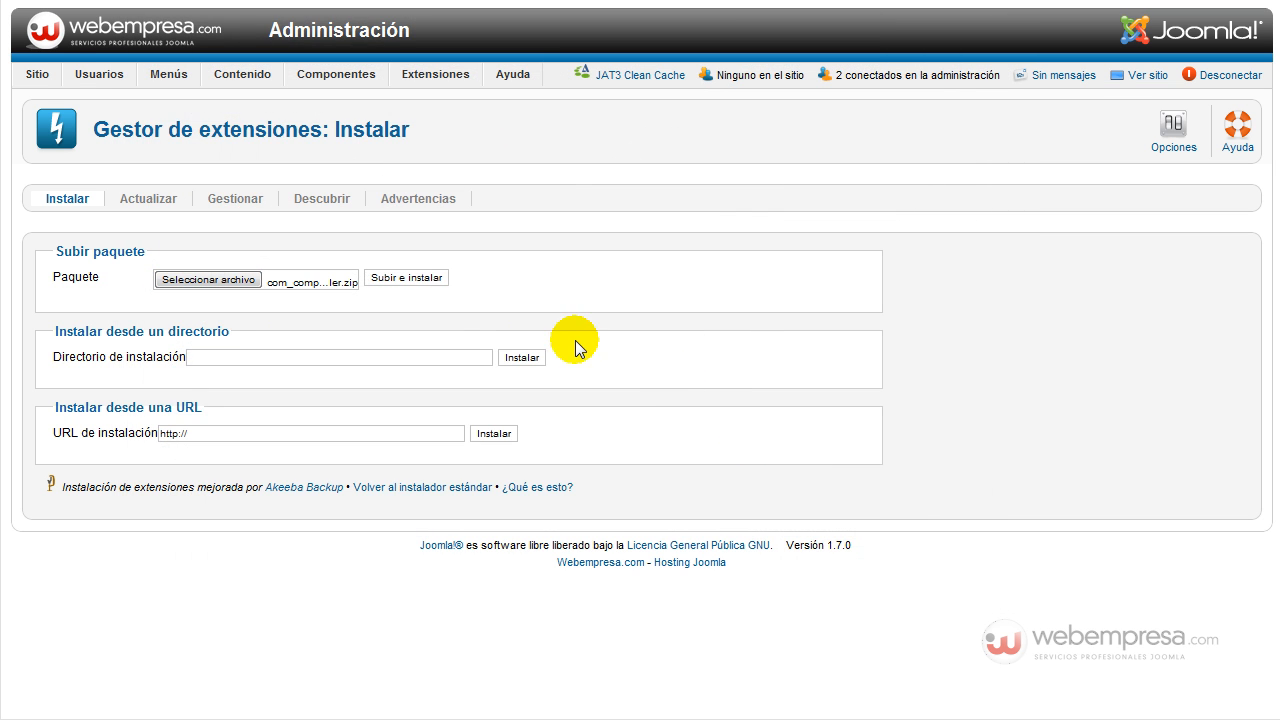
Upload and install com_comprofiler.zip and review the Community Builder 1.7 success messages.
{"action": "left_click", "coordinate": [401, 280]}
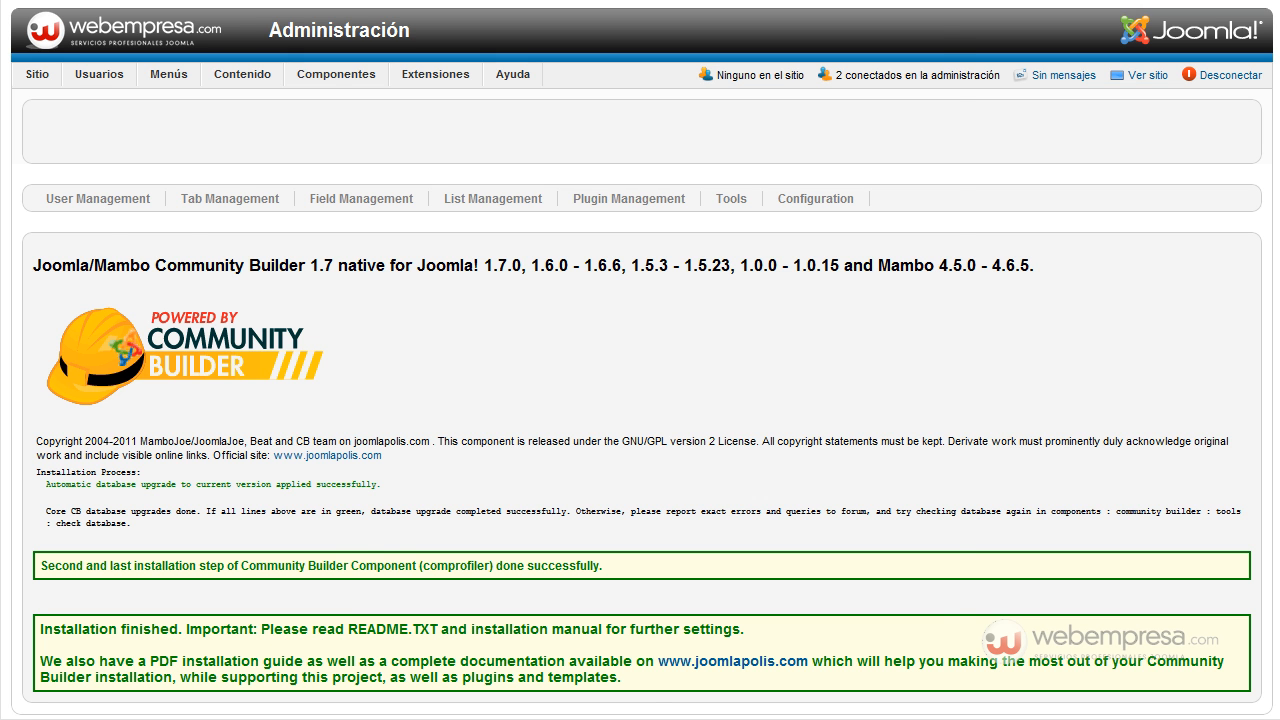
{"action": "key", "text": "alt+Tab"}
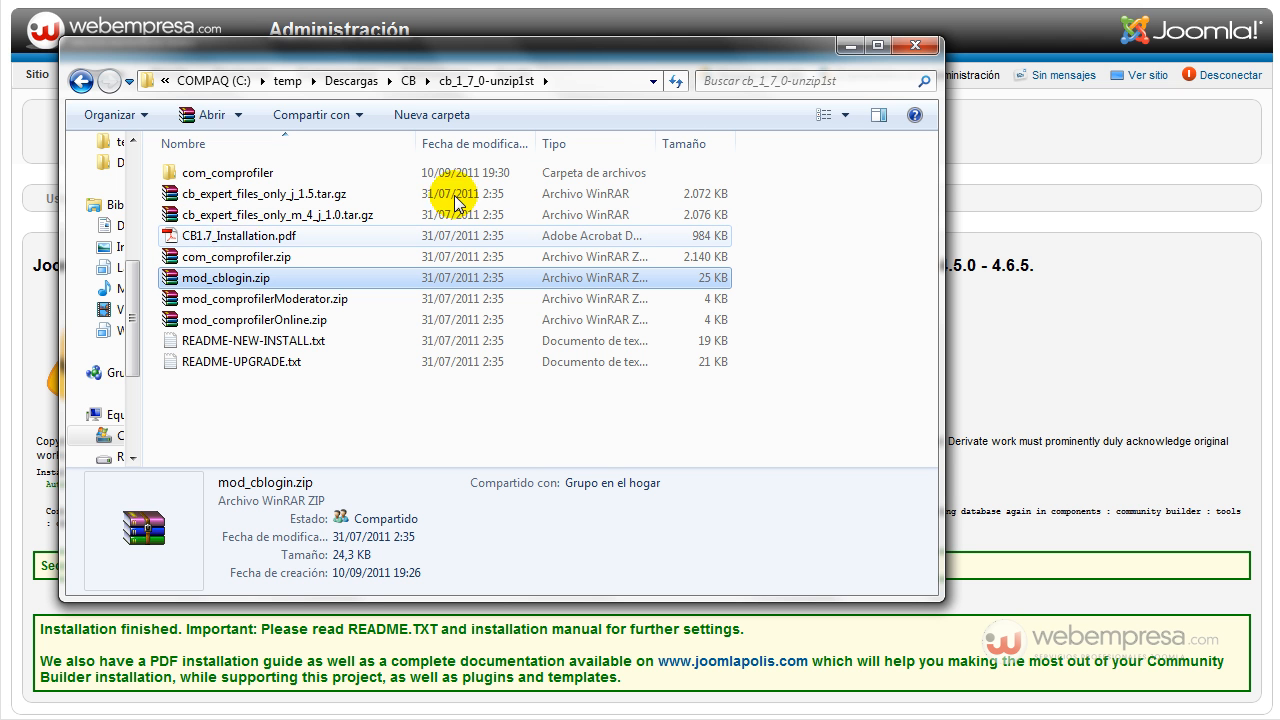
{"action": "left_click", "coordinate": [851, 46]}
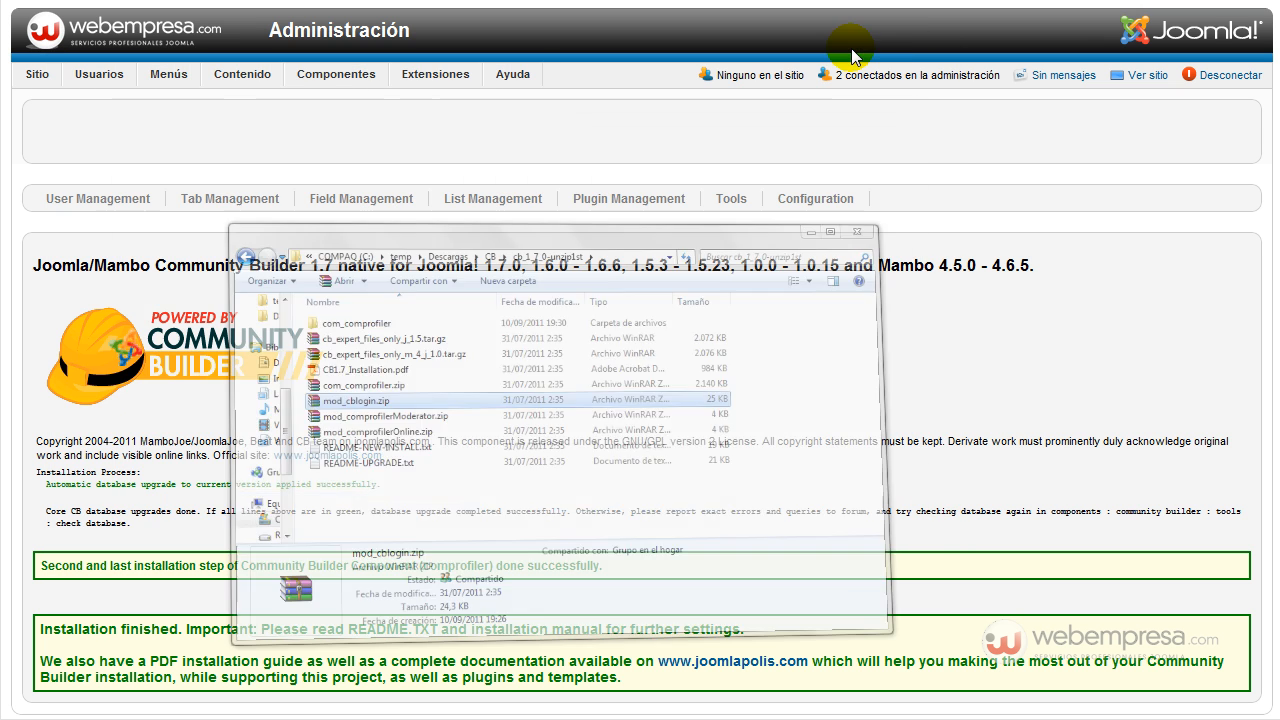
{"action": "scroll", "coordinate": [598, 382], "scroll_direction": "down", "scroll_amount": 1}
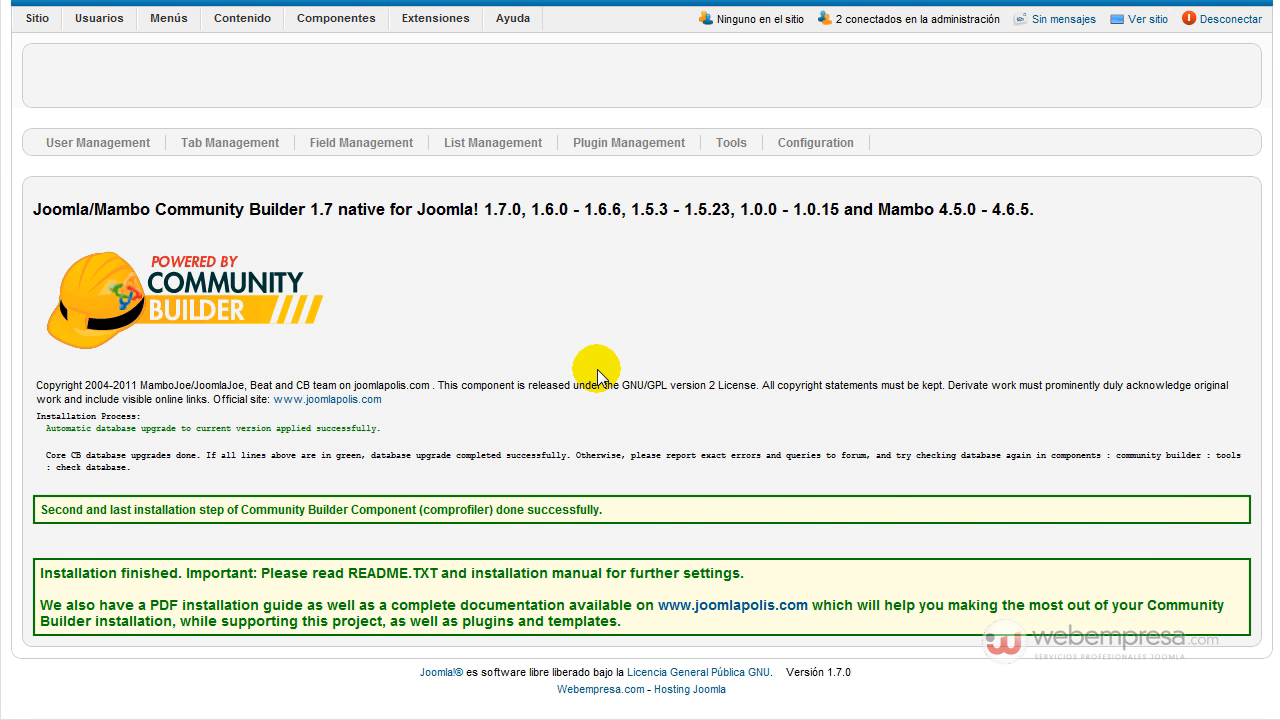
{"action": "scroll", "coordinate": [598, 380], "scroll_direction": "up", "scroll_amount": 1}
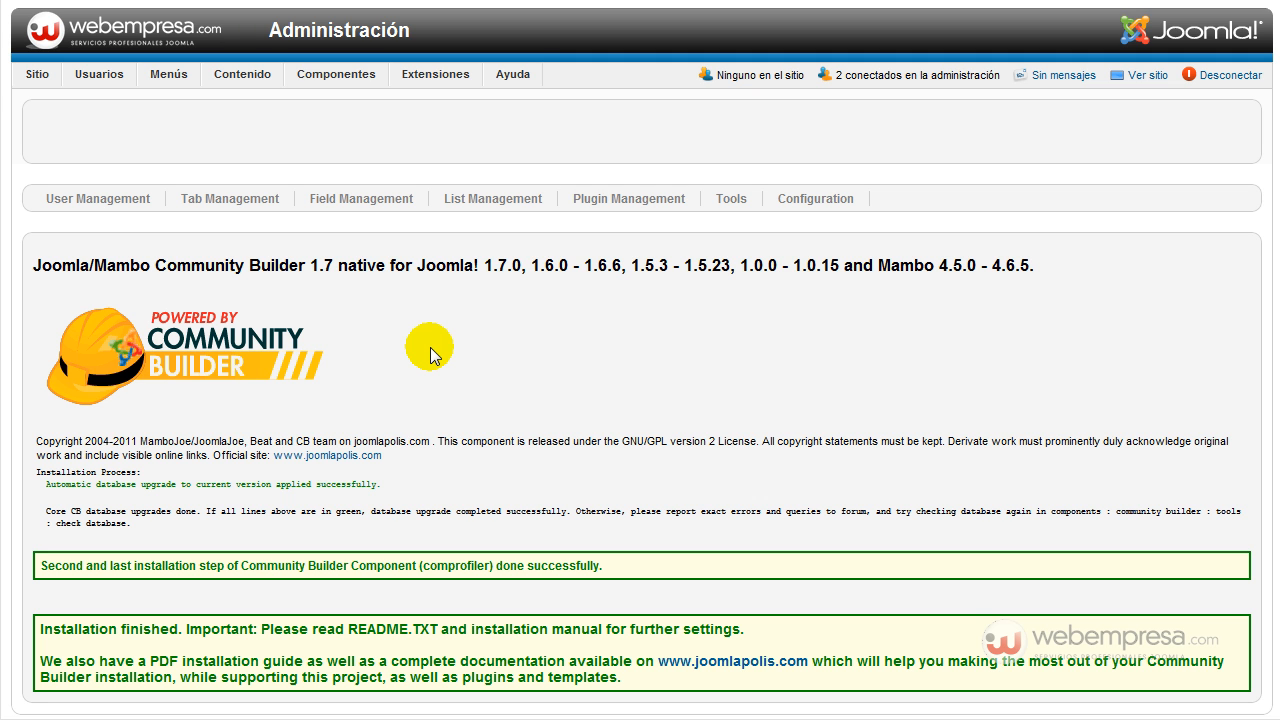
{"action": "mouse_move", "coordinate": [337, 87]}
{"action": "mouse_move", "coordinate": [376, 242]}
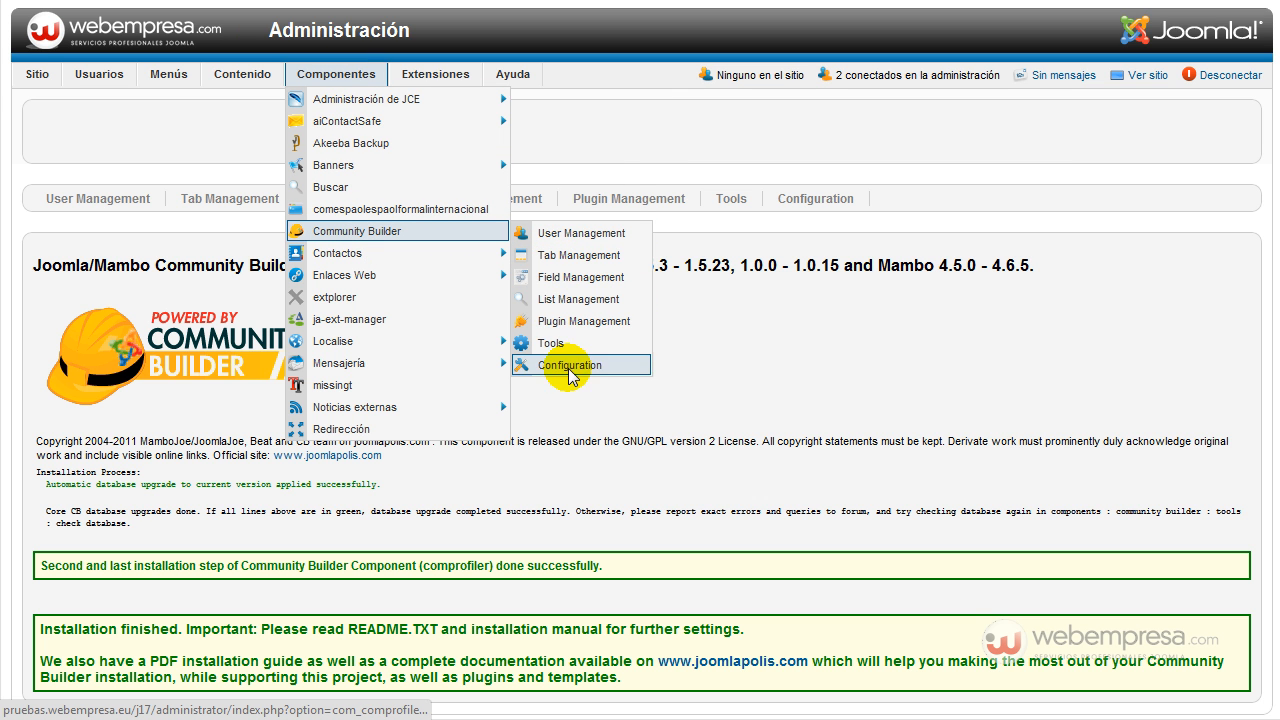
Open the Community Builder control panel and confirm installed version 1.7 matches the latest.
{"action": "left_click", "coordinate": [387, 241]}
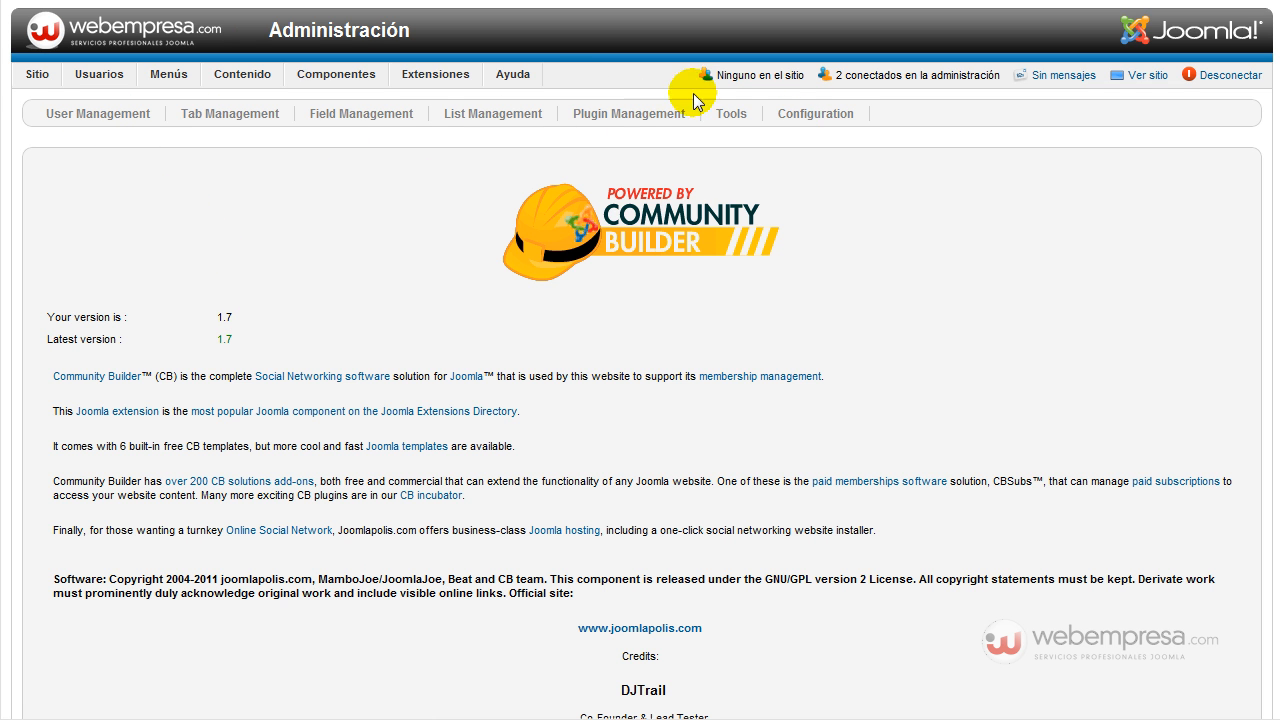
{"action": "scroll", "coordinate": [300, 277], "scroll_direction": "down", "scroll_amount": 5}
{"action": "scroll", "coordinate": [300, 272], "scroll_direction": "down", "scroll_amount": 5}
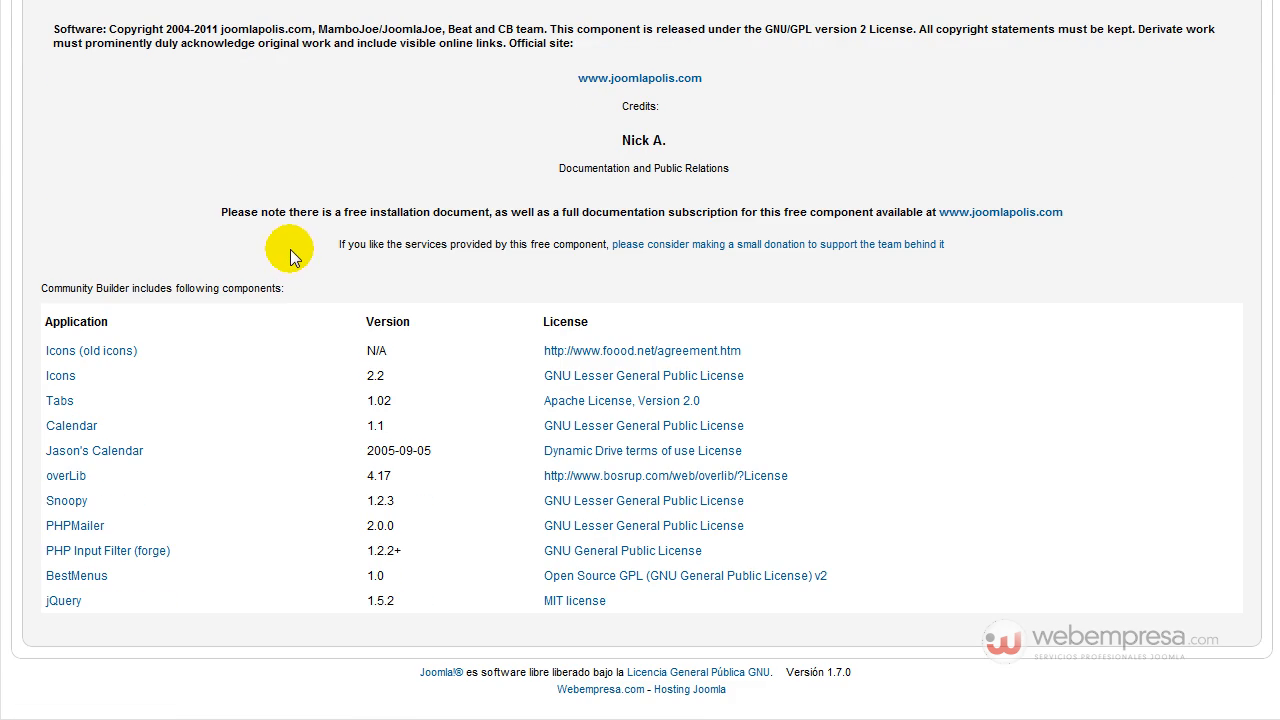
{"action": "scroll", "coordinate": [285, 248], "scroll_direction": "up", "scroll_amount": 10}
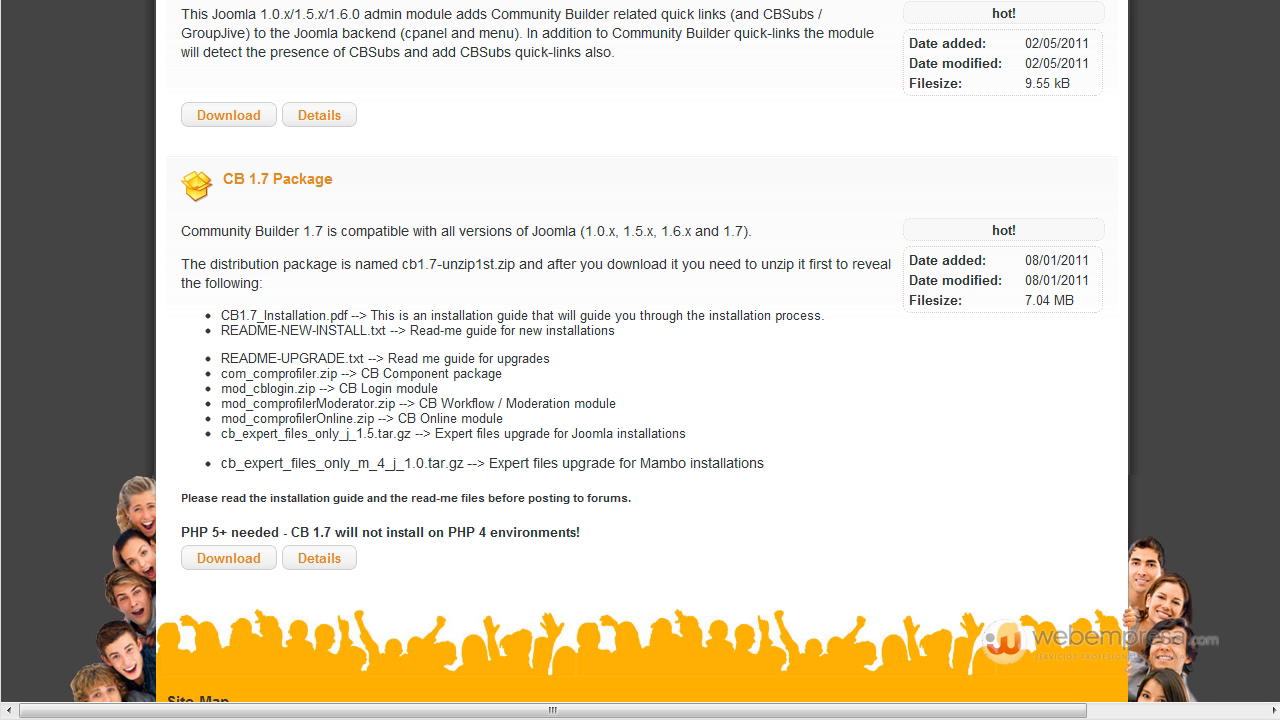
Go to the Joomlapolis home page and scroll through it.
{"action": "scroll", "coordinate": [498, 206], "scroll_direction": "up", "scroll_amount": 10}
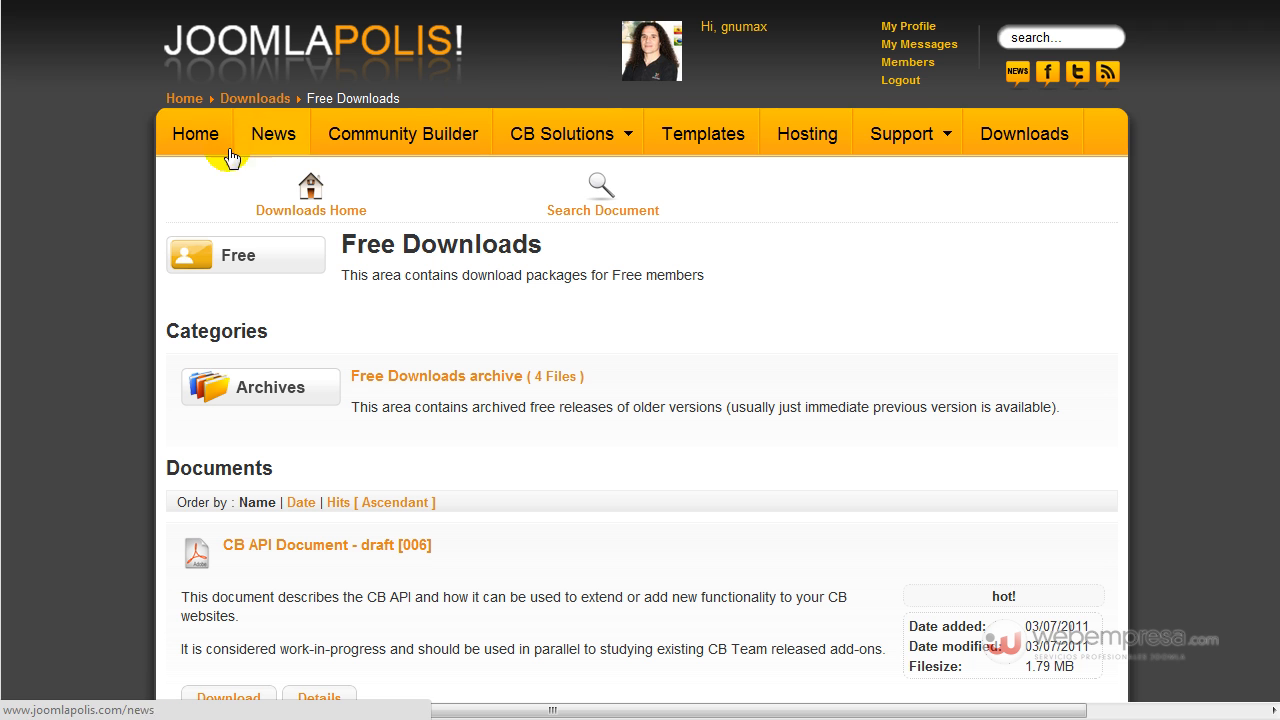
{"action": "left_click", "coordinate": [567, 374]}
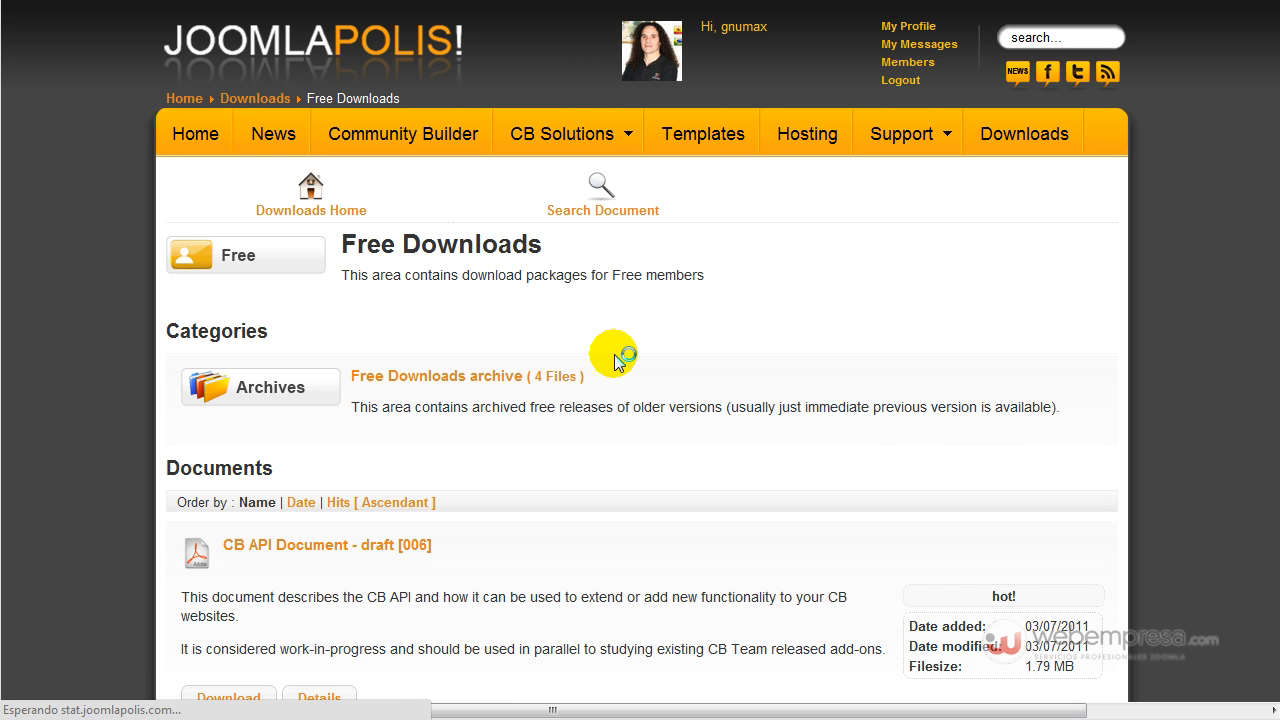
{"action": "scroll", "coordinate": [616, 360], "scroll_direction": "down", "scroll_amount": 2}
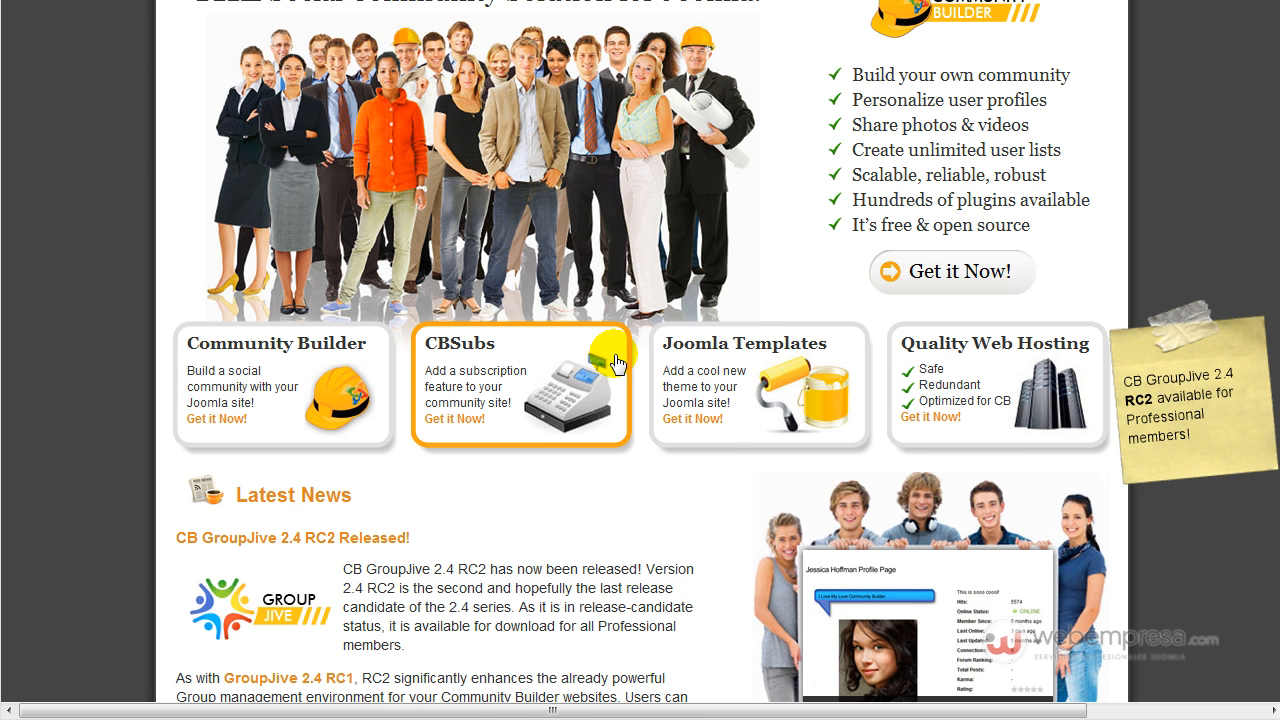
{"action": "scroll", "coordinate": [595, 410], "scroll_direction": "down", "scroll_amount": 2}
{"action": "scroll", "coordinate": [594, 403], "scroll_direction": "up", "scroll_amount": 2}
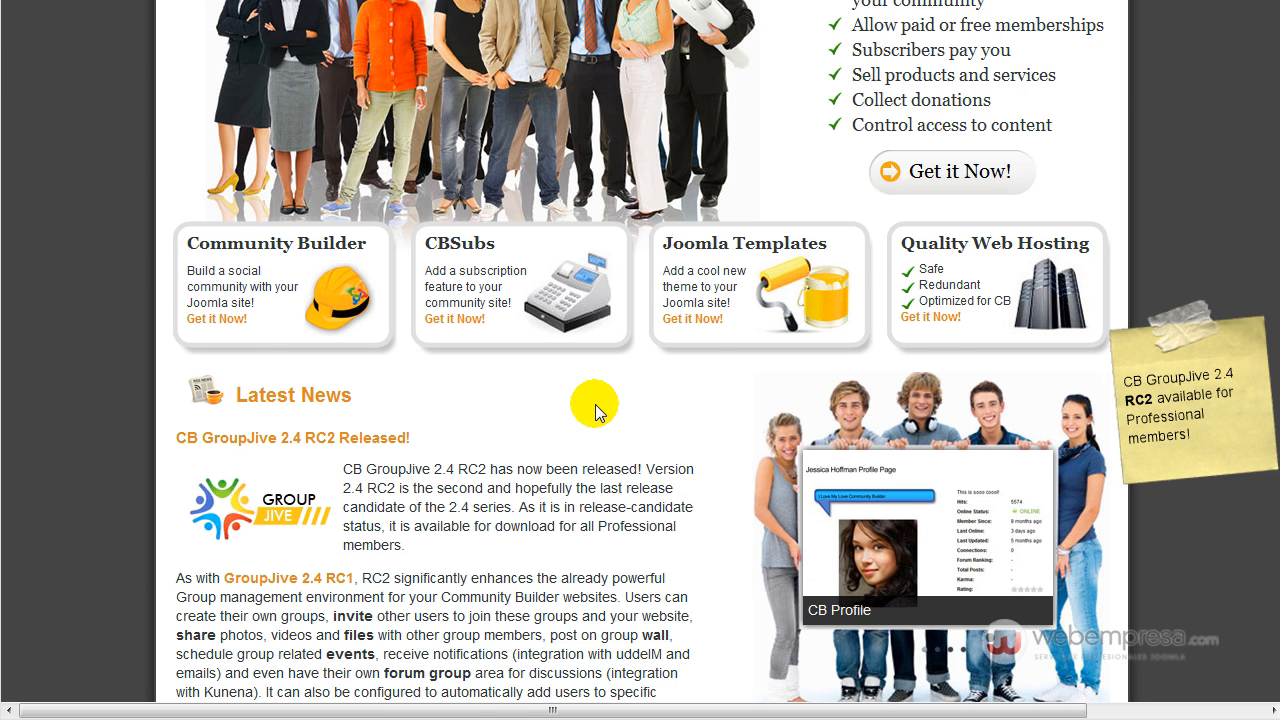
Browse the CBSubs product page, then open the Joomlapolis support forums.
{"action": "left_click", "coordinate": [485, 388]}
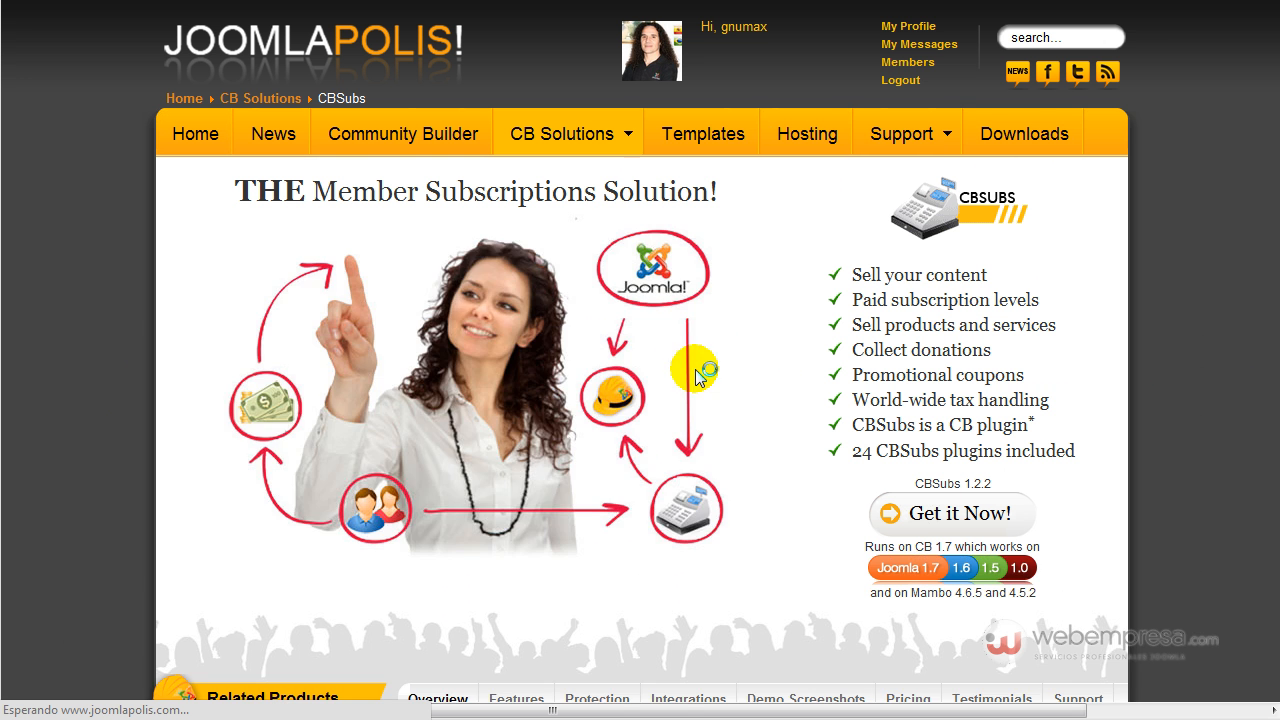
{"action": "scroll", "coordinate": [740, 384], "scroll_direction": "down", "scroll_amount": 3}
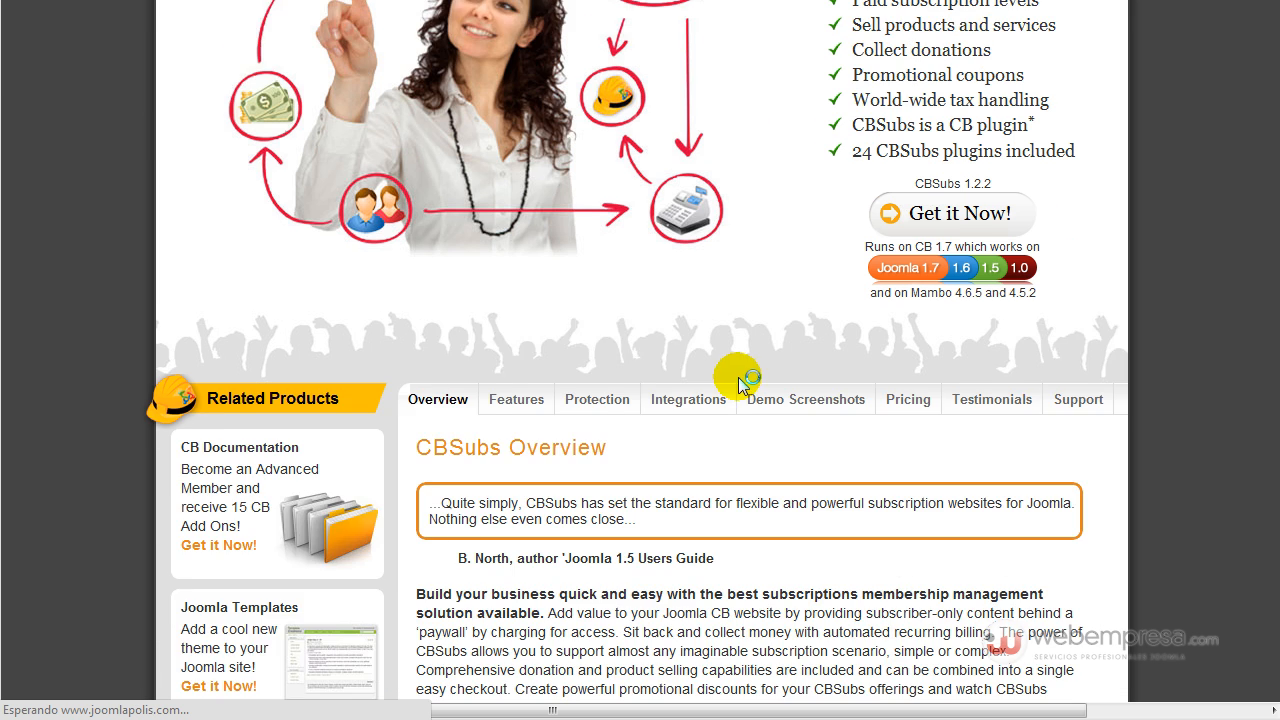
{"action": "scroll", "coordinate": [742, 386], "scroll_direction": "down", "scroll_amount": 3}
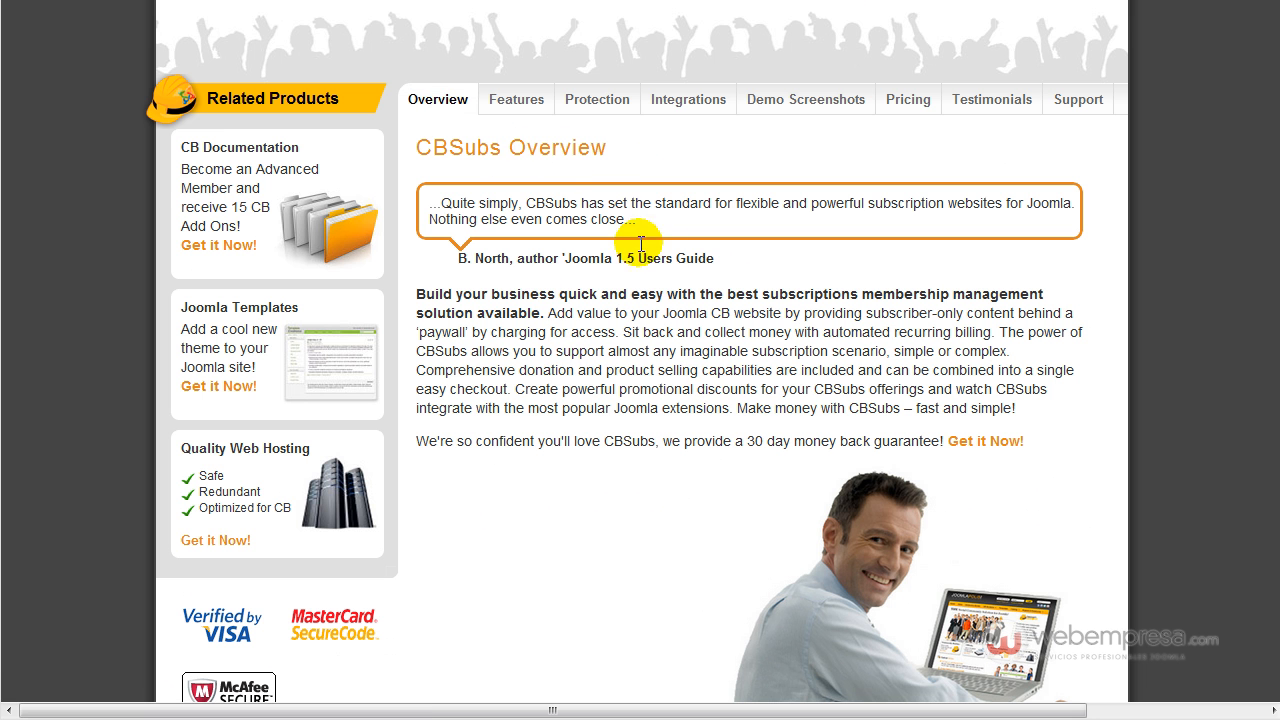
{"action": "scroll", "coordinate": [543, 188], "scroll_direction": "down", "scroll_amount": 5}
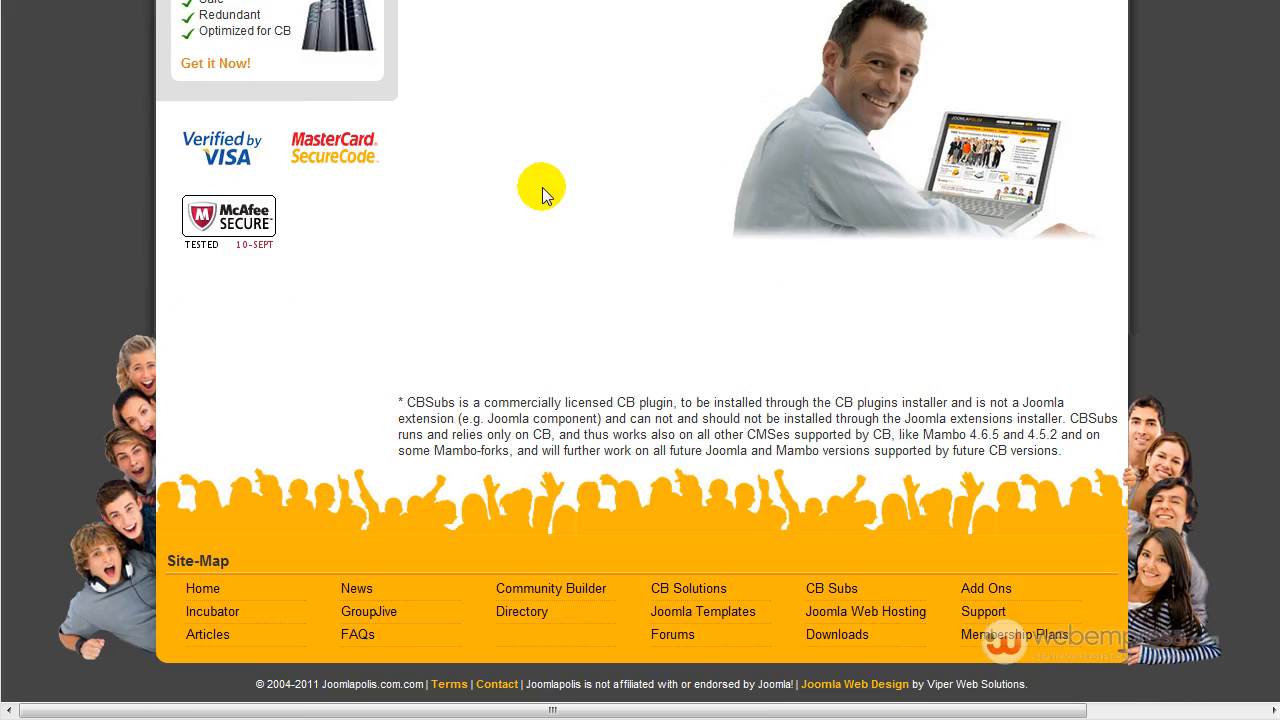
{"action": "scroll", "coordinate": [543, 188], "scroll_direction": "up", "scroll_amount": 8}
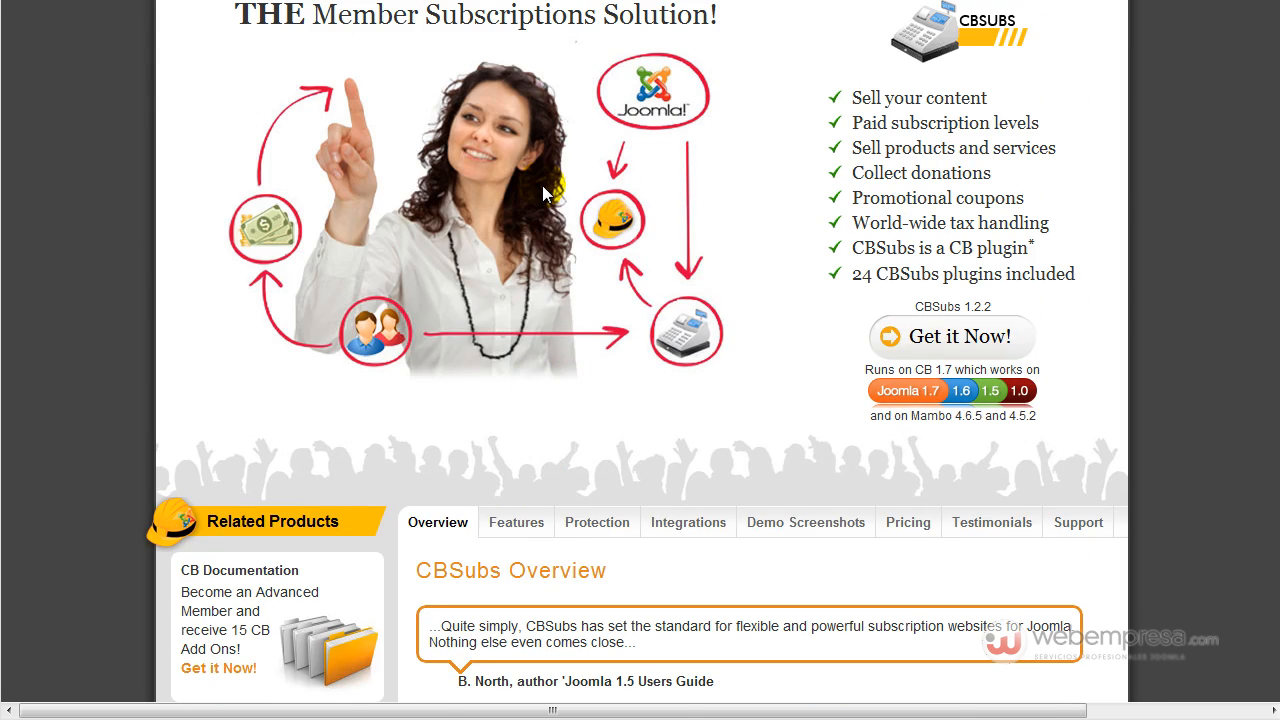
{"action": "scroll", "coordinate": [545, 193], "scroll_direction": "up", "scroll_amount": 3}
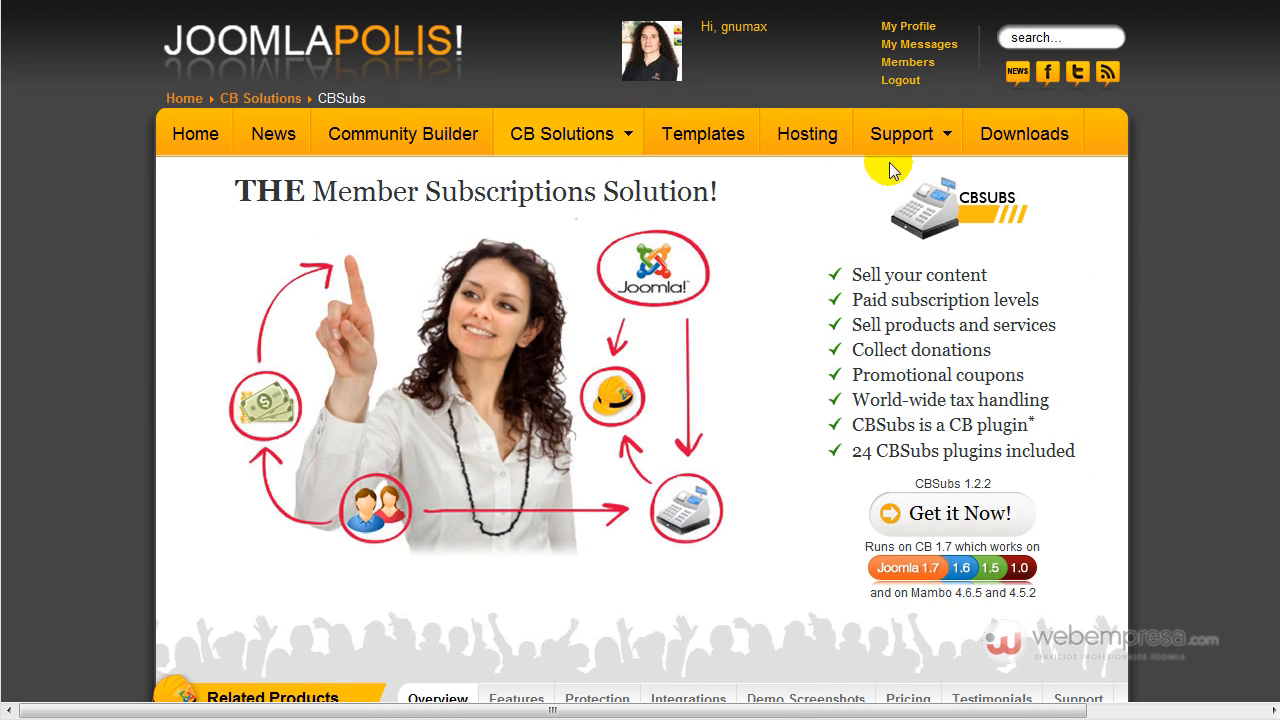
{"action": "mouse_move", "coordinate": [895, 150]}
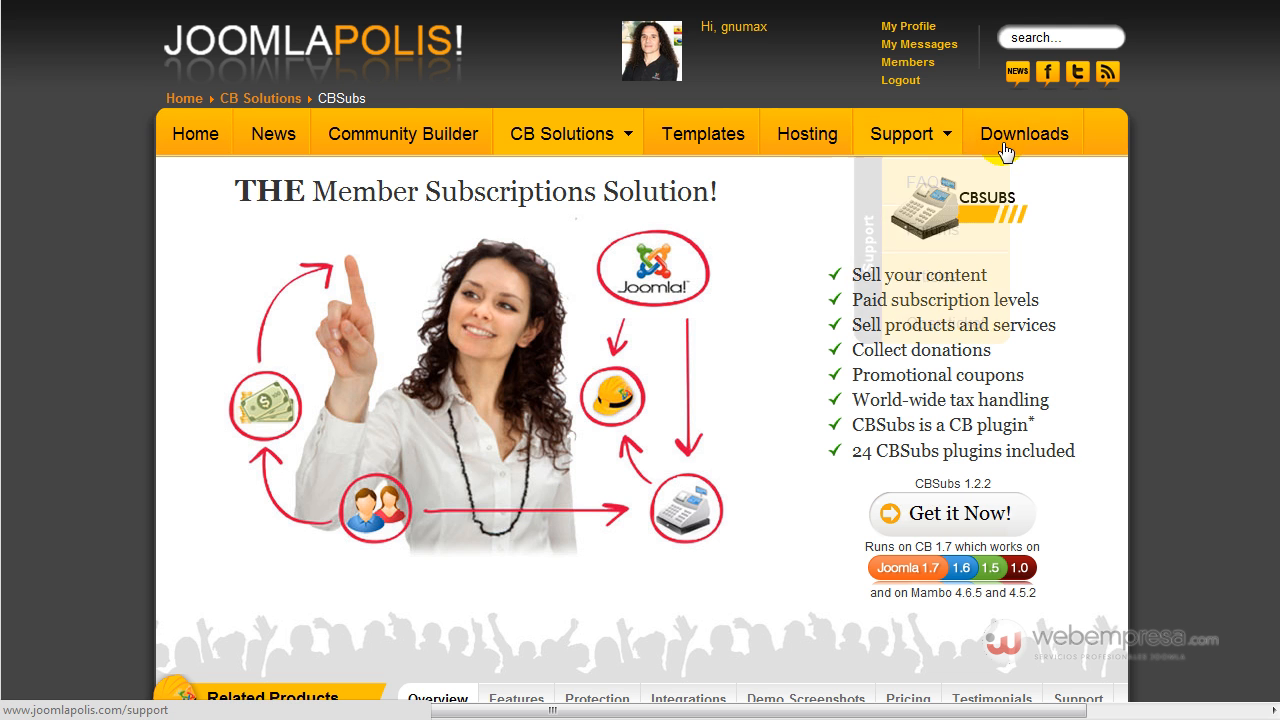
{"action": "left_click", "coordinate": [862, 228]}
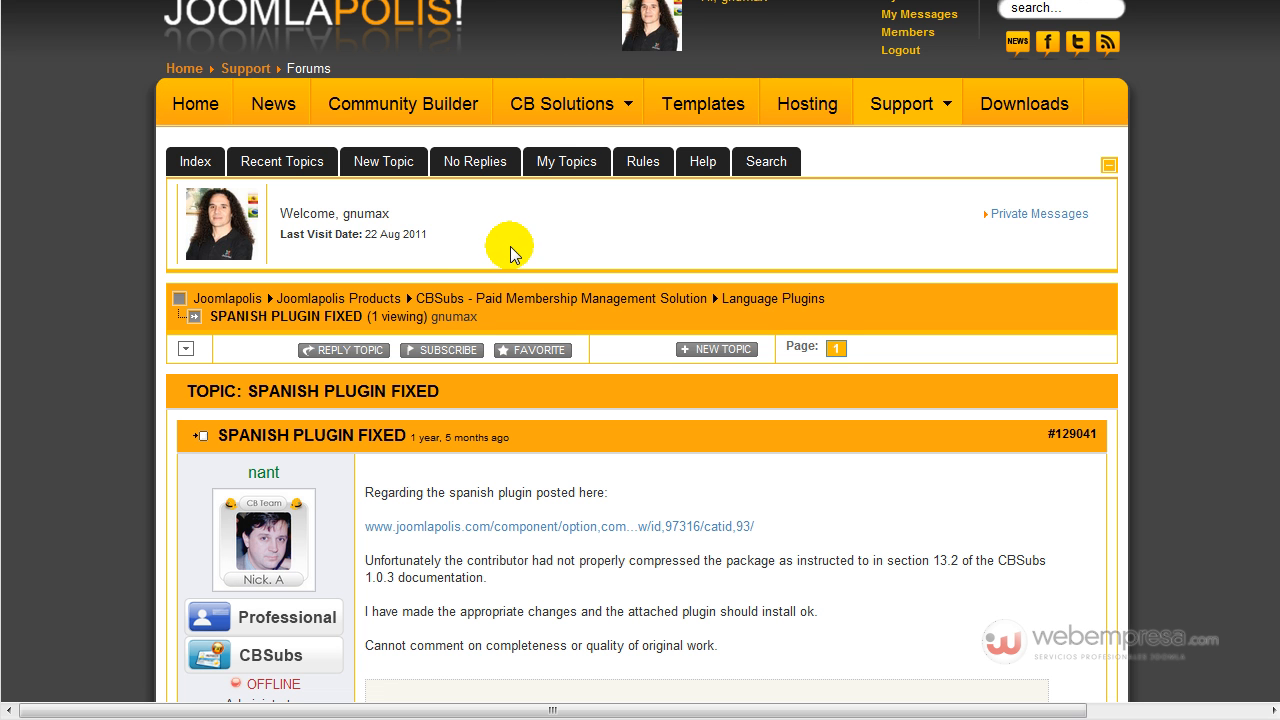
Read the SPANISH PLUGIN FIXED topic, highlighting its title, opening post and version 1.7.
{"action": "scroll", "coordinate": [510, 250], "scroll_direction": "down", "scroll_amount": 2}
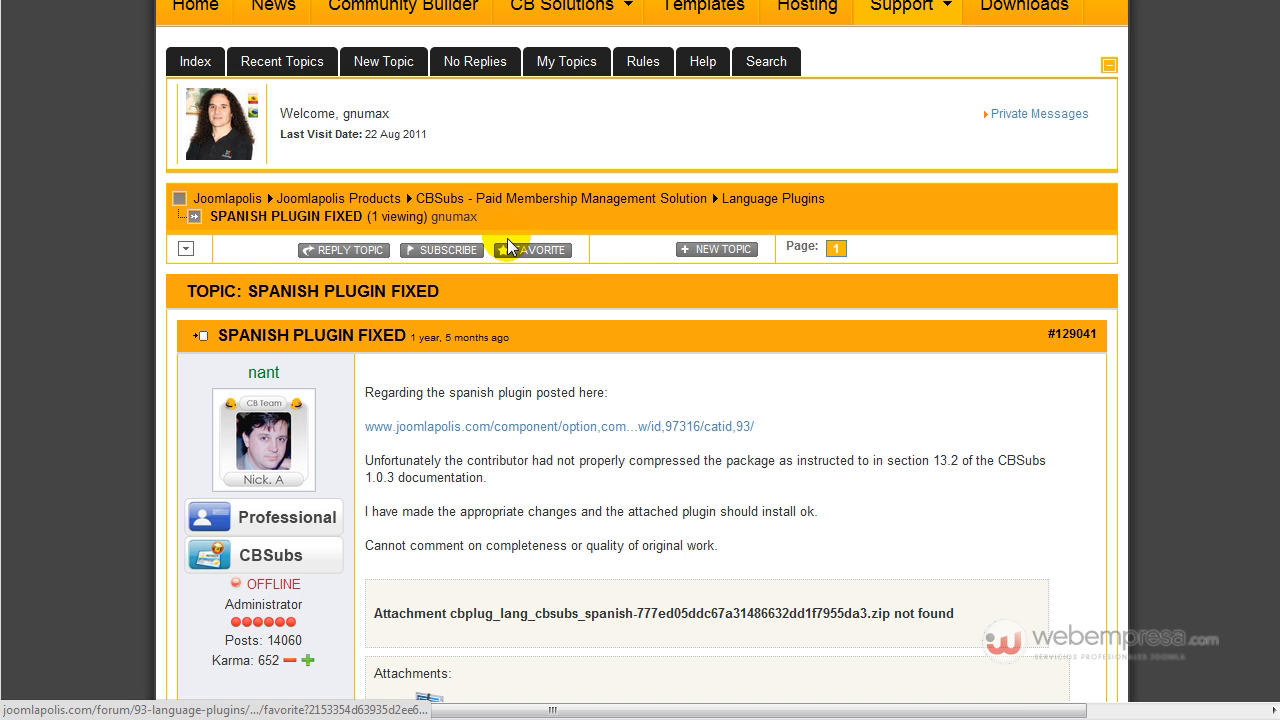
{"action": "left_click_drag", "start_coordinate": [221, 337], "coordinate": [356, 336]}
{"action": "scroll", "coordinate": [623, 380], "scroll_direction": "down", "scroll_amount": 3}
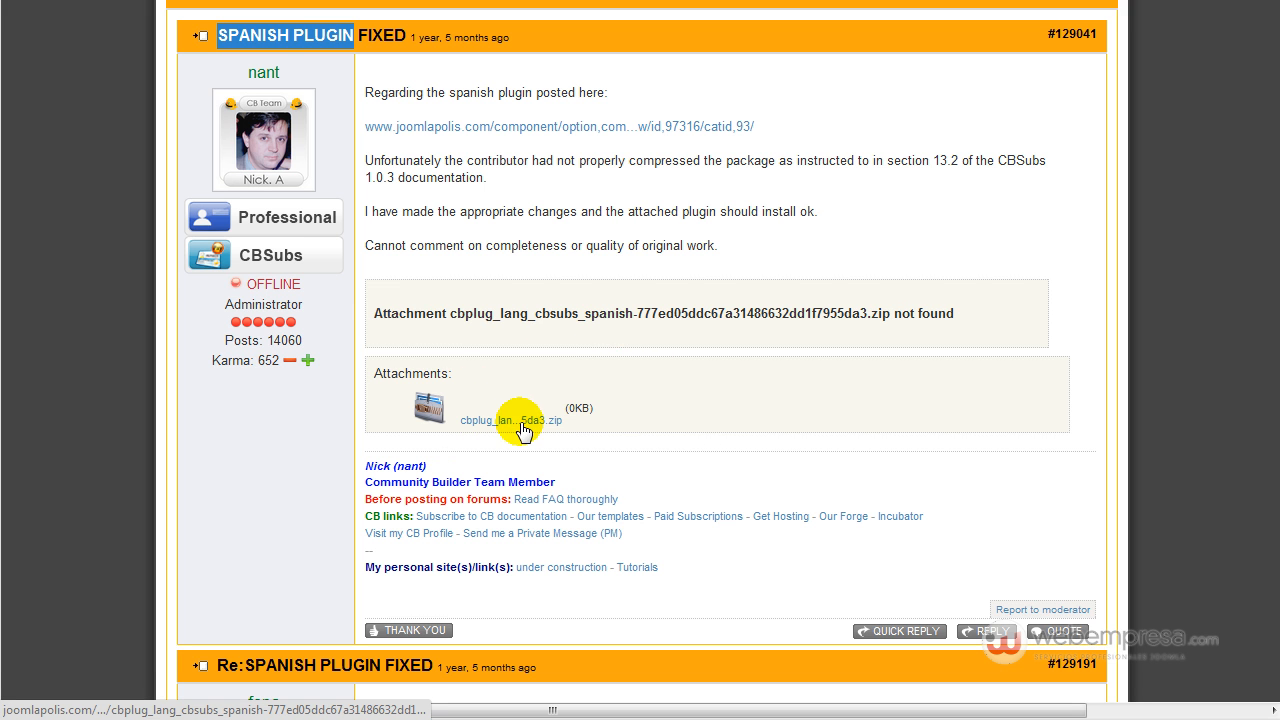
{"action": "left_click", "coordinate": [640, 456]}
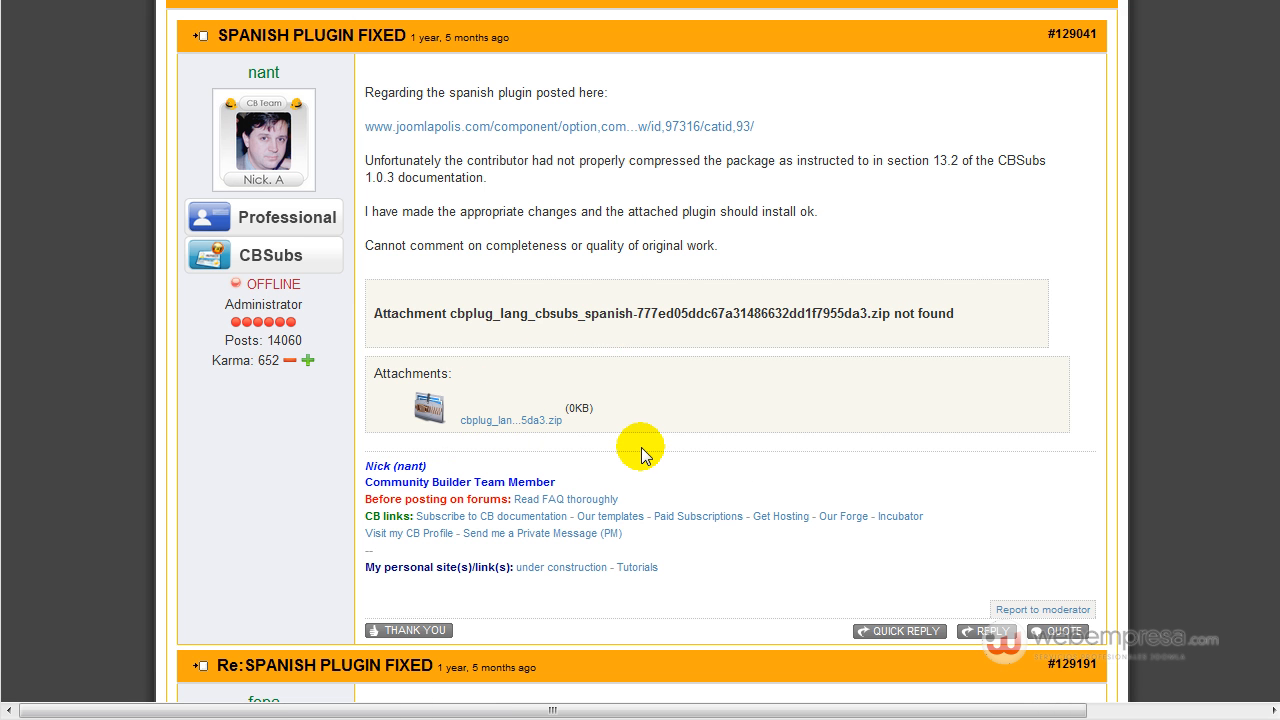
{"action": "left_click_drag", "start_coordinate": [363, 171], "coordinate": [397, 178]}
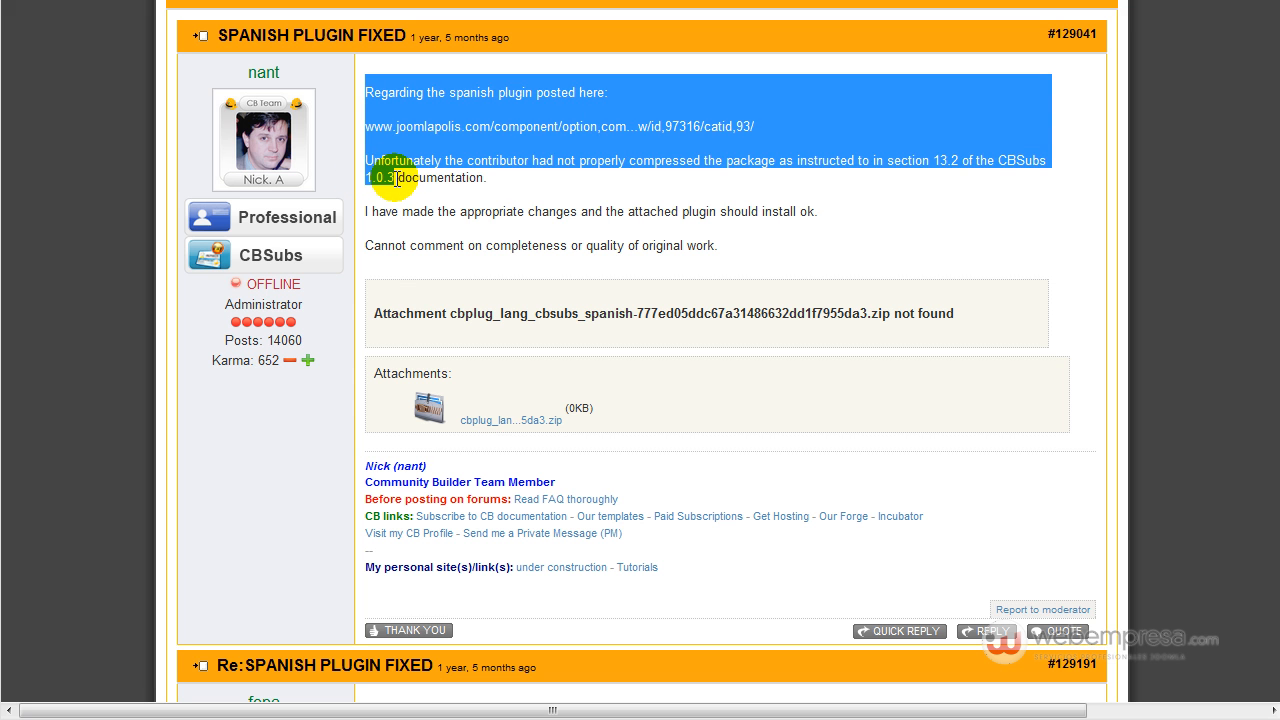
{"action": "left_click", "coordinate": [397, 178]}
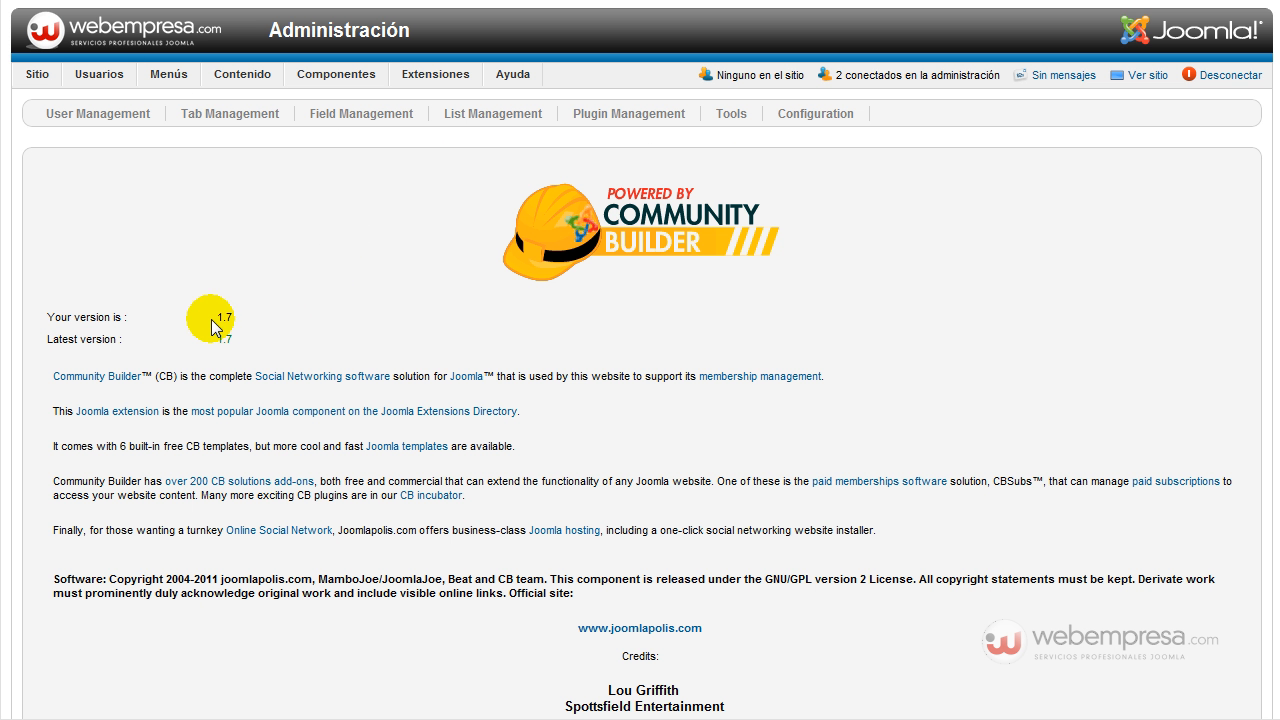
{"action": "double_click", "coordinate": [238, 318]}
{"action": "left_click", "coordinate": [252, 335]}
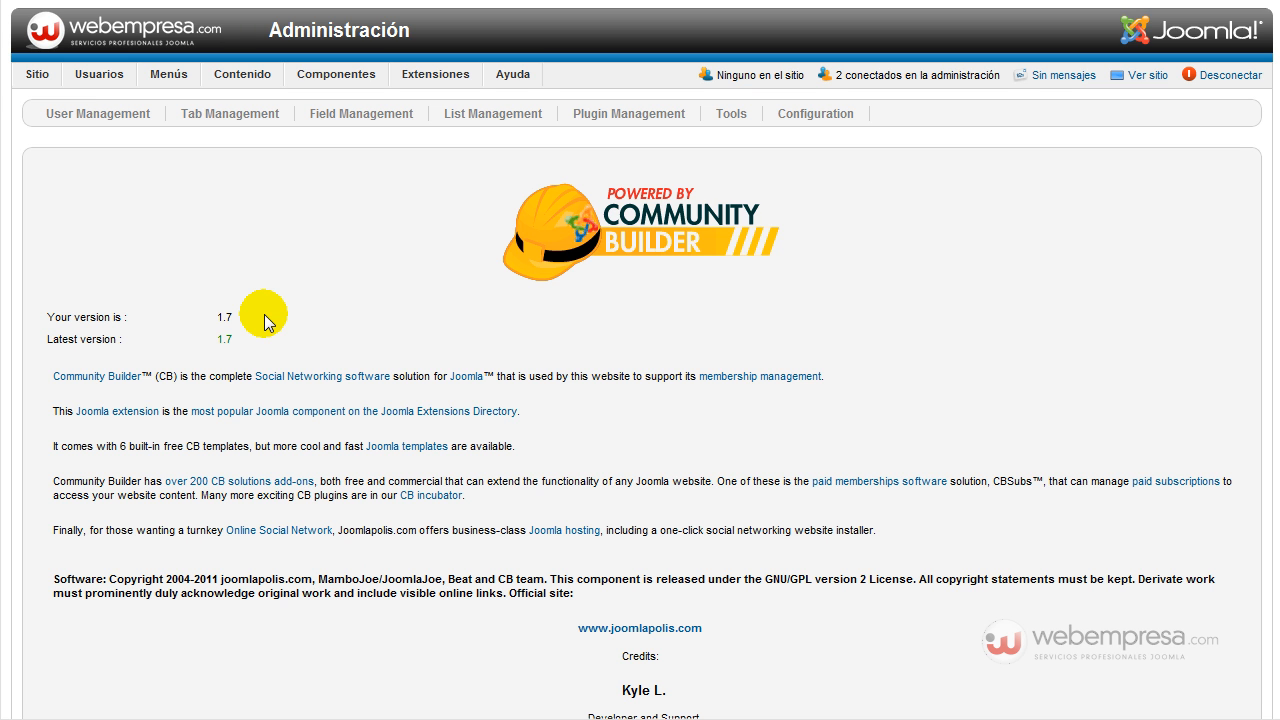
Open Community Builder Plugin Management in the Joomla administrator.
{"action": "left_click", "coordinate": [625, 117]}
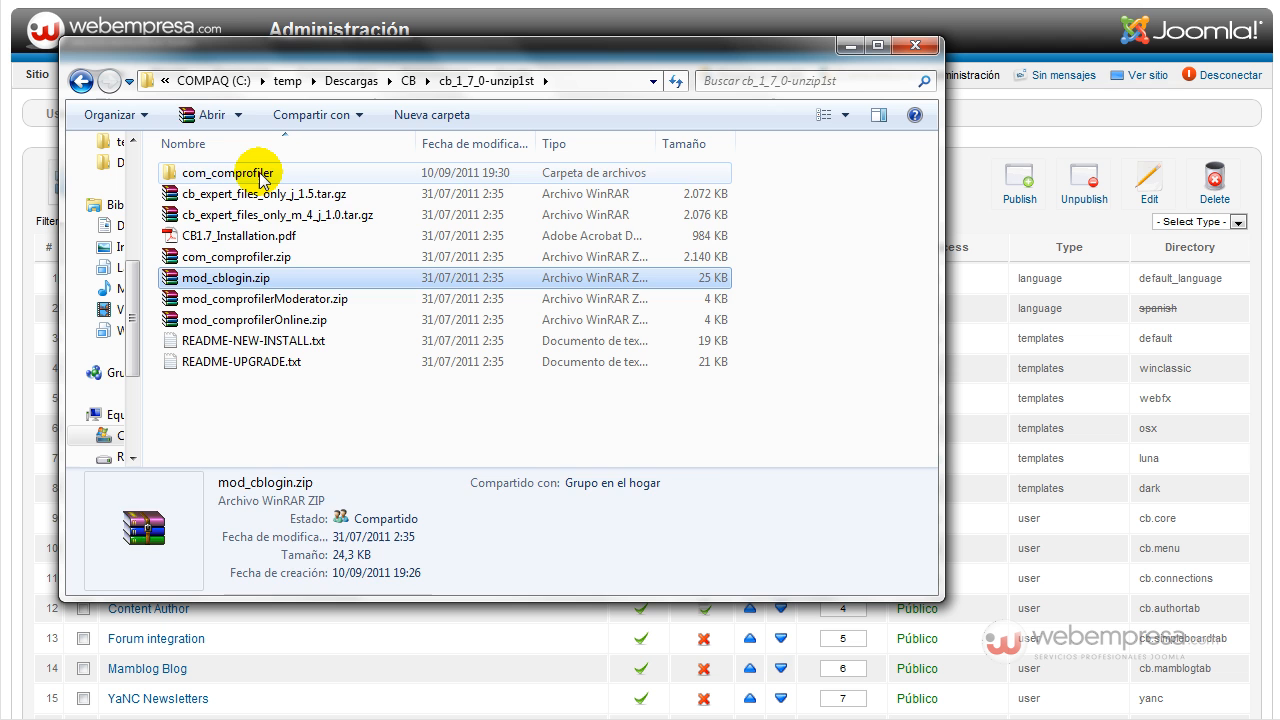
Browse com_comprofiler down into its language and en-GB folders, then back up.
{"action": "left_click", "coordinate": [255, 175]}
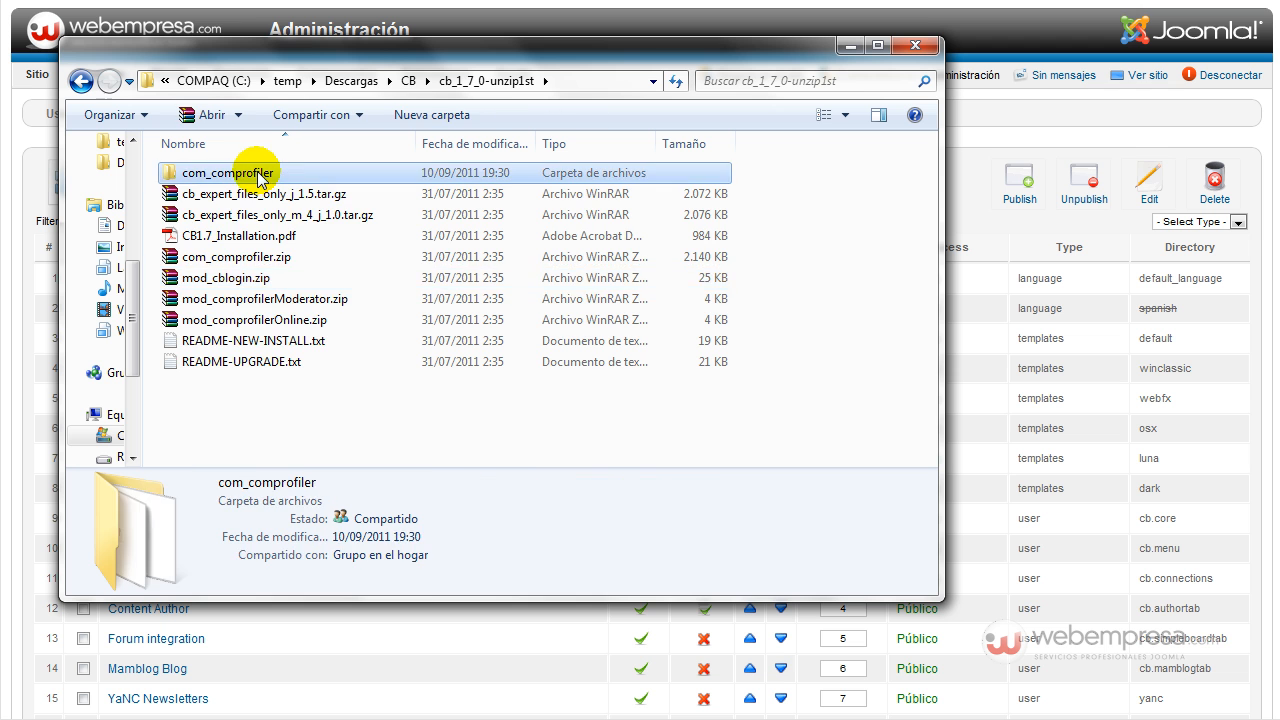
{"action": "double_click", "coordinate": [257, 178]}
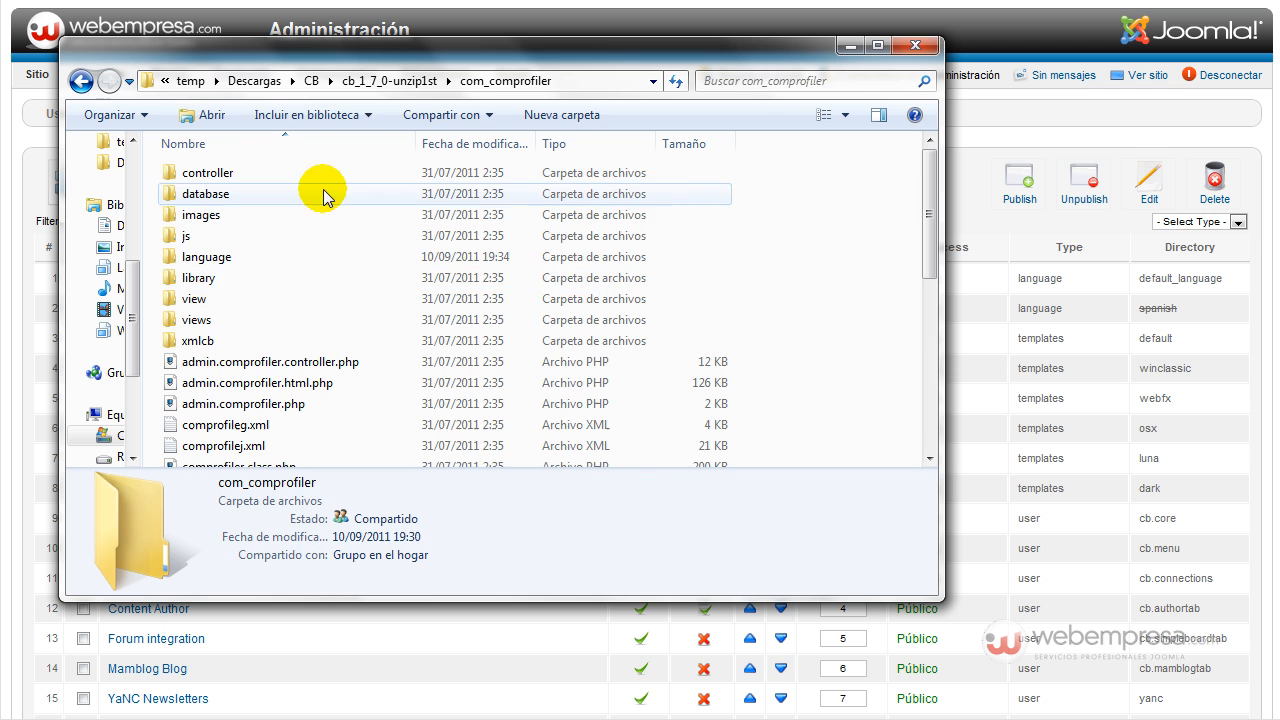
{"action": "double_click", "coordinate": [224, 263]}
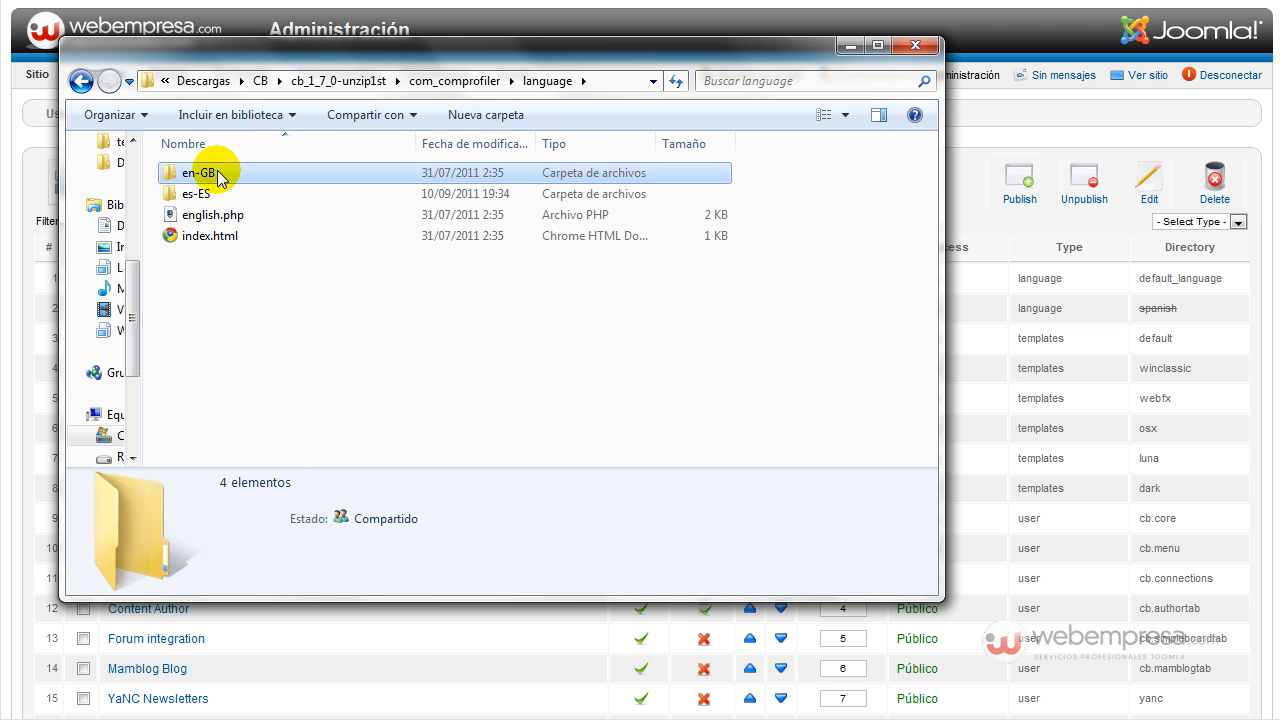
{"action": "double_click", "coordinate": [217, 178]}
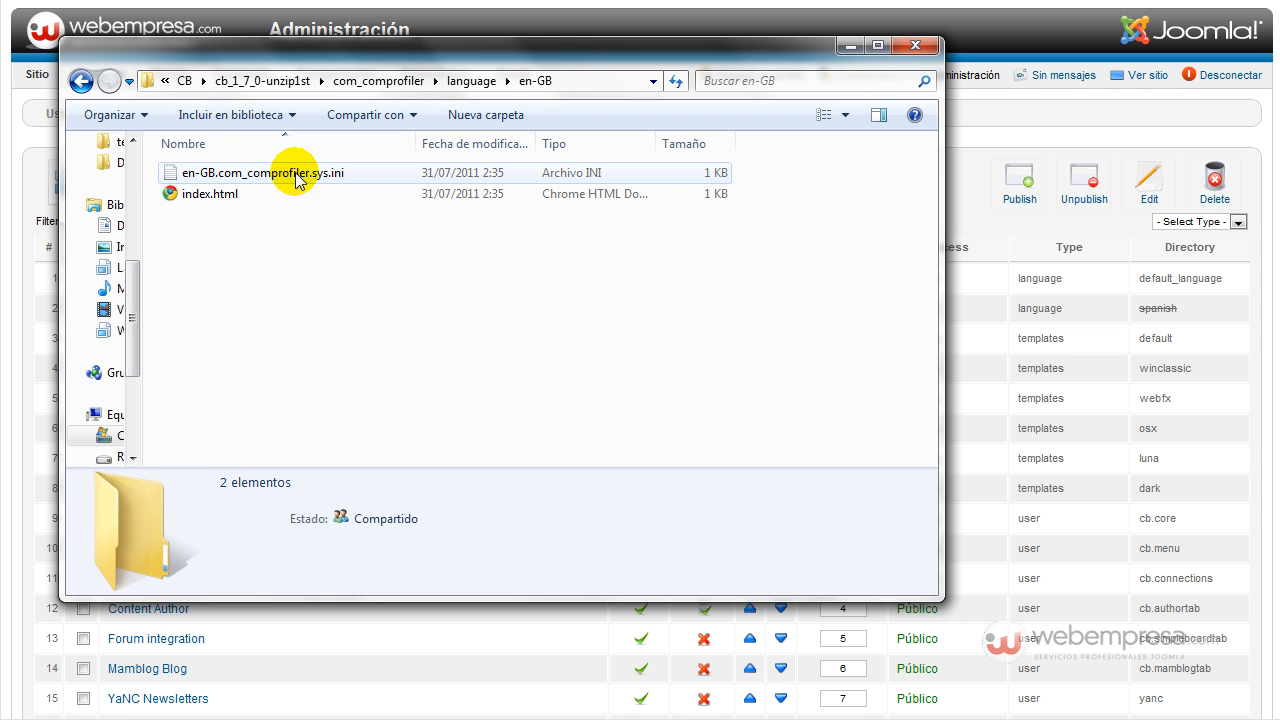
{"action": "left_click", "coordinate": [402, 86]}
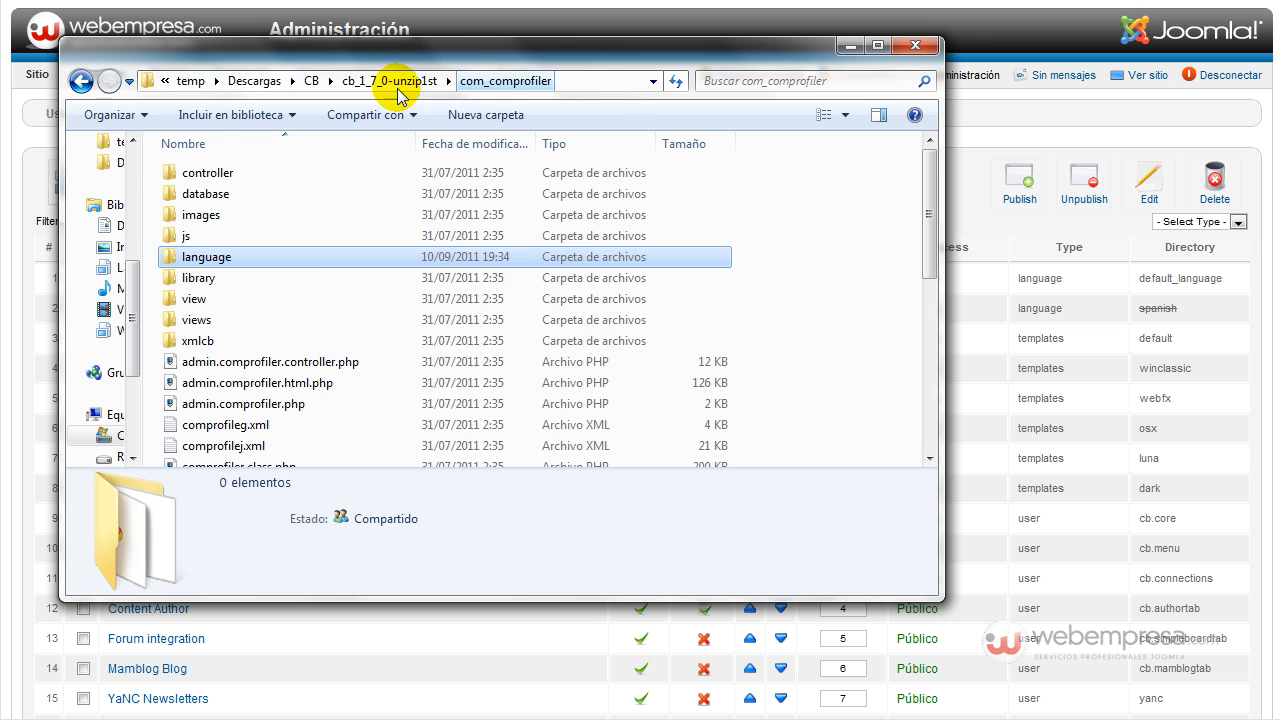
Look through the js and view folders, then return to the cb_1_7_0-unzip1st folder.
{"action": "double_click", "coordinate": [285, 235]}
{"action": "scroll", "coordinate": [300, 229], "scroll_direction": "down", "scroll_amount": 1}
{"action": "scroll", "coordinate": [300, 226], "scroll_direction": "up", "scroll_amount": 1}
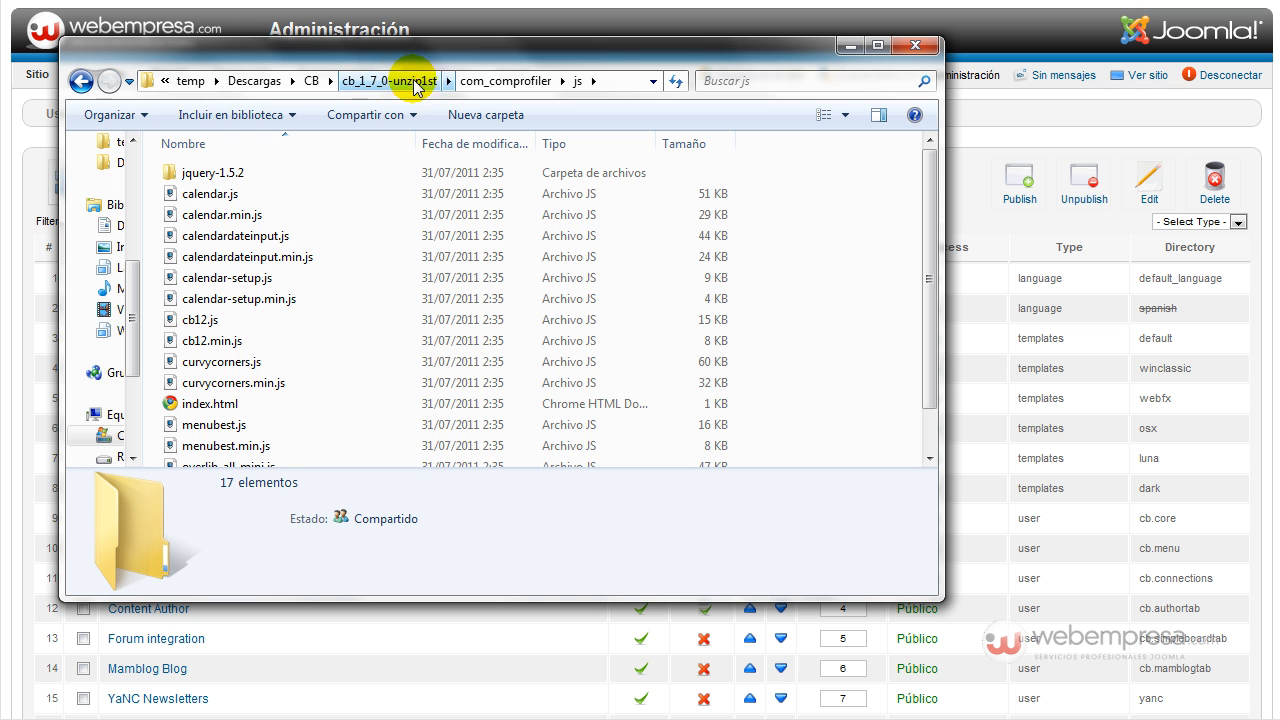
{"action": "left_click", "coordinate": [485, 82]}
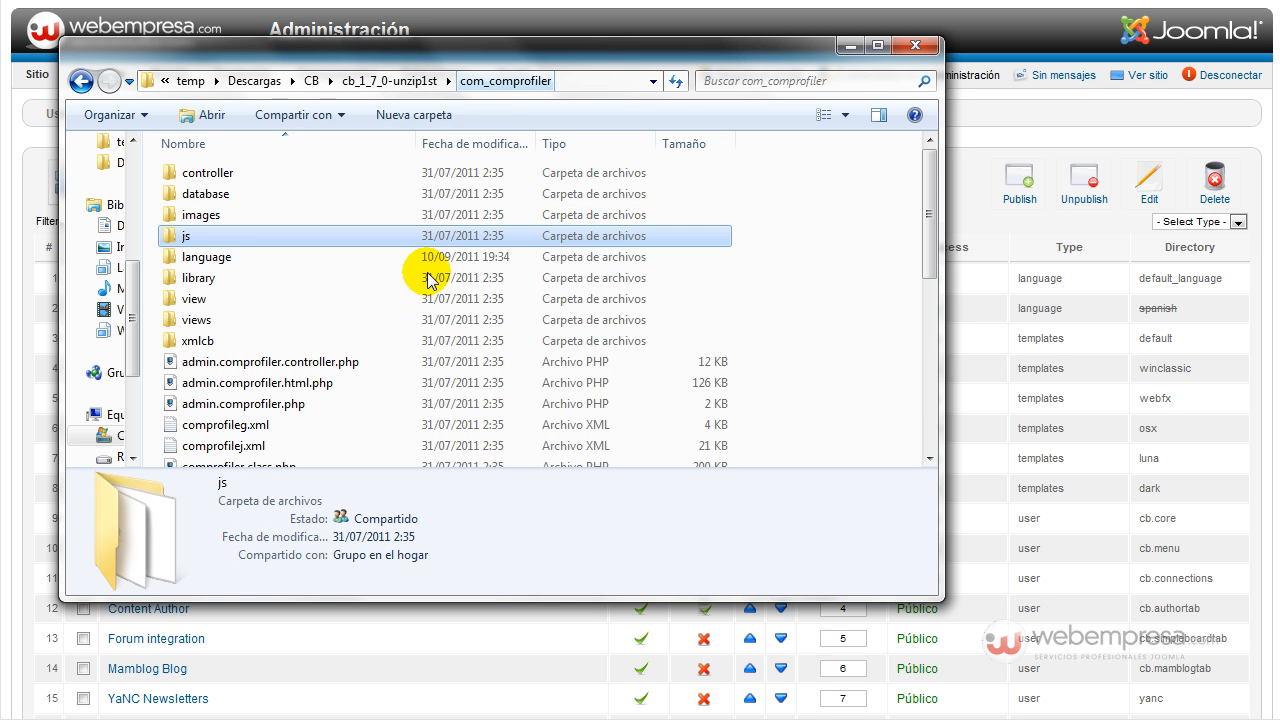
{"action": "scroll", "coordinate": [262, 240], "scroll_direction": "down", "scroll_amount": 3}
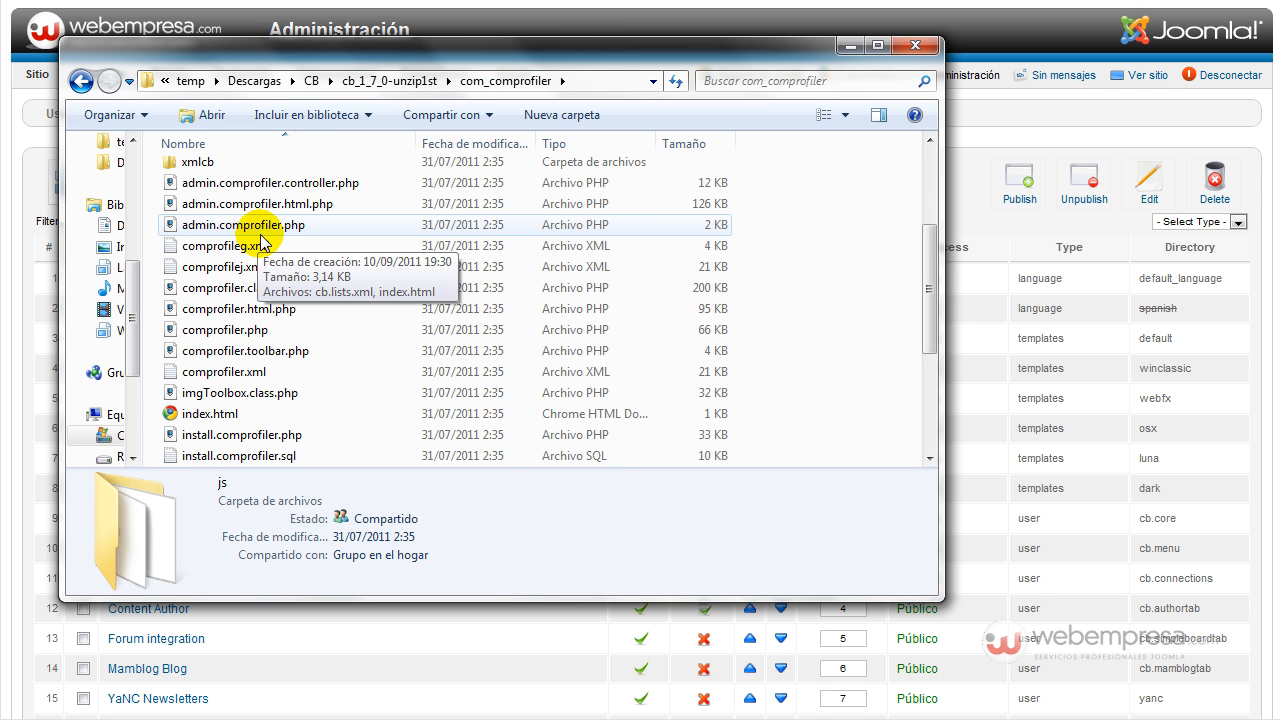
{"action": "scroll", "coordinate": [262, 240], "scroll_direction": "up", "scroll_amount": 3}
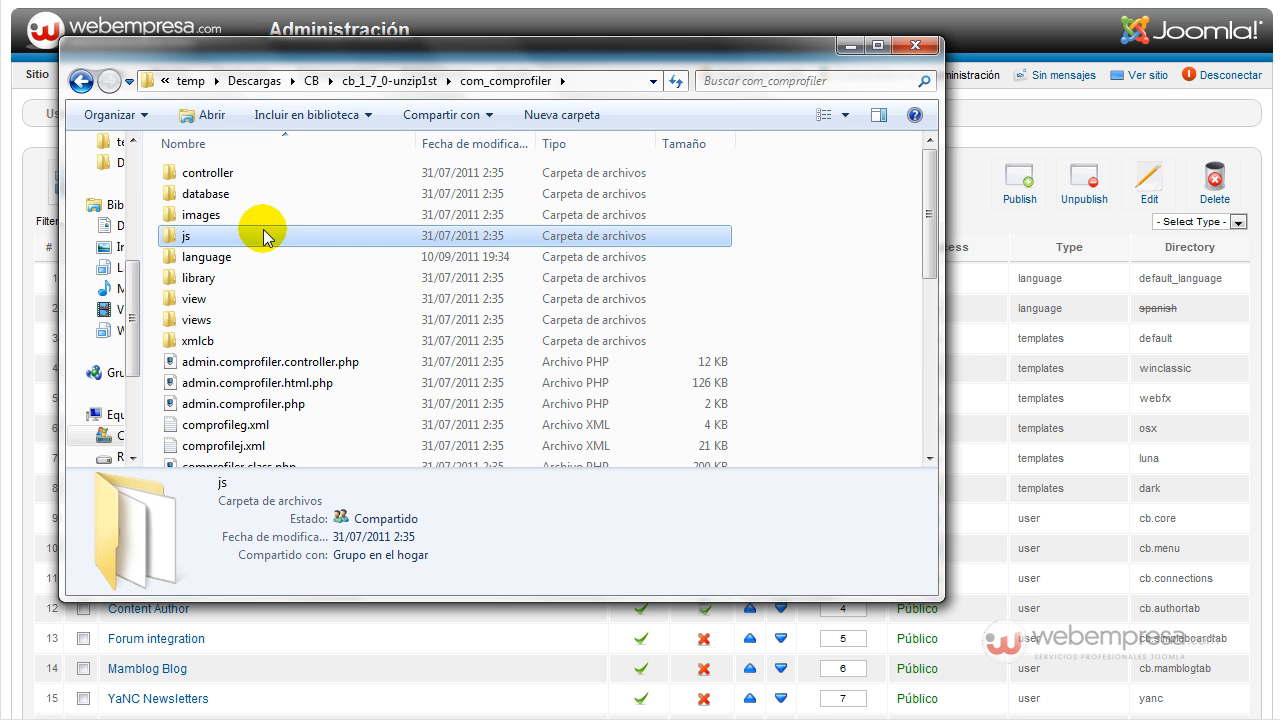
{"action": "left_click", "coordinate": [262, 298]}
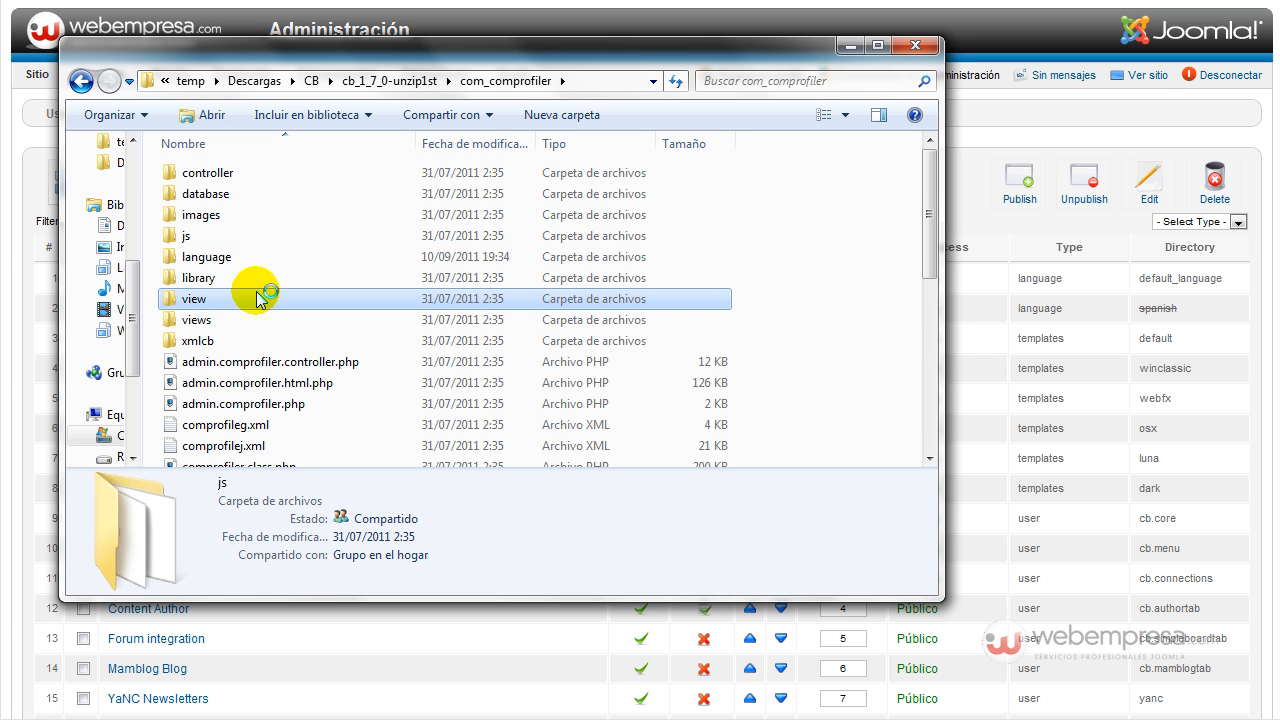
{"action": "left_click", "coordinate": [485, 88]}
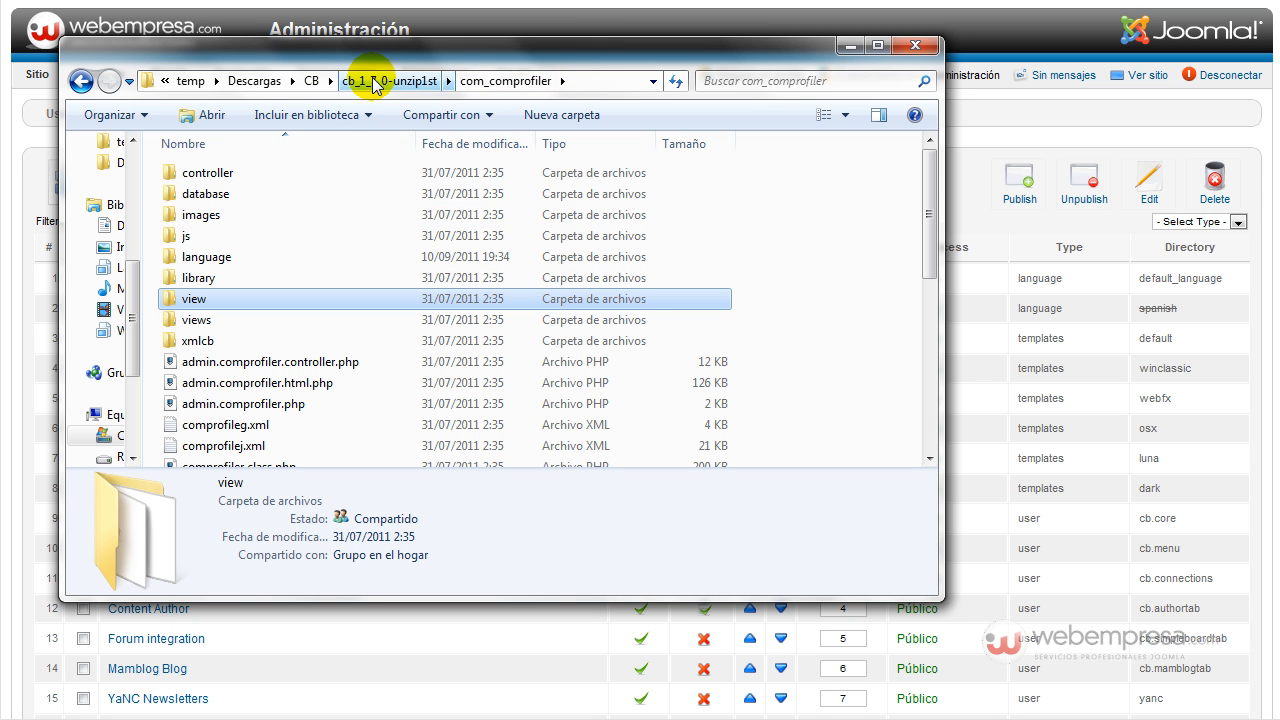
{"action": "left_click", "coordinate": [376, 84]}
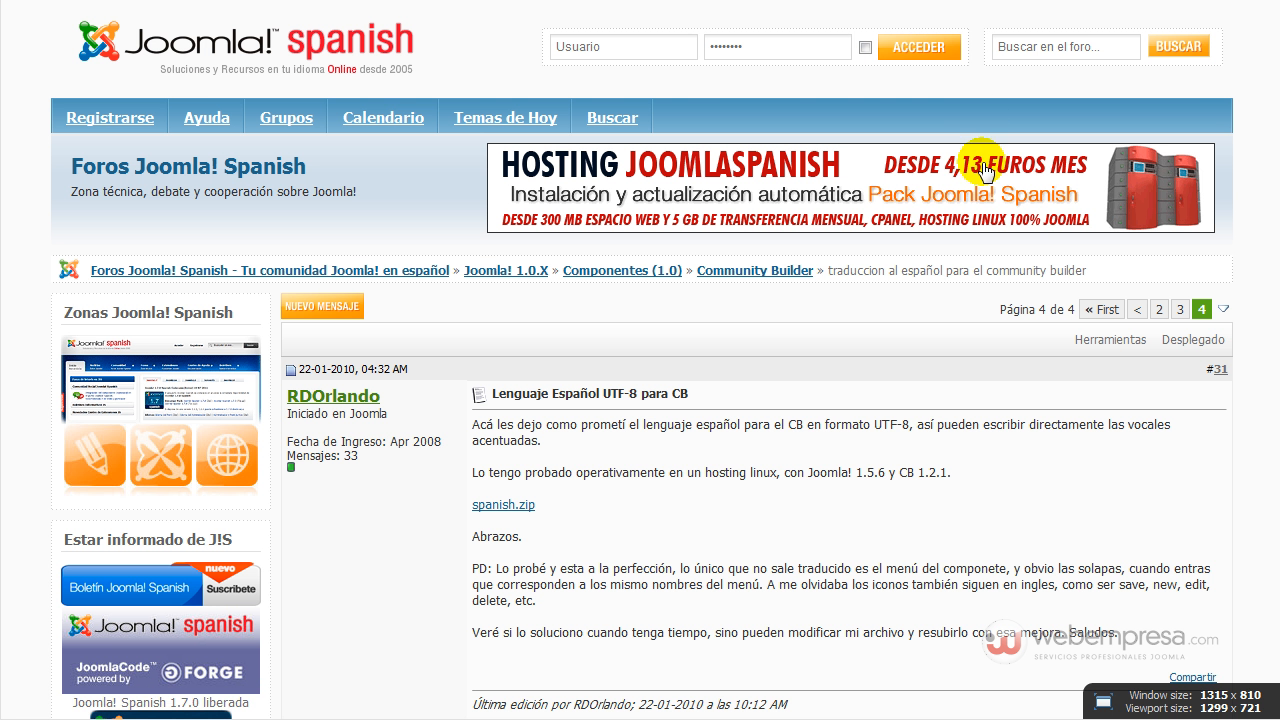
Scroll the Spanish Community Builder translation thread down to the spanish.zip post.
{"action": "scroll", "coordinate": [651, 346], "scroll_direction": "down", "scroll_amount": 3}
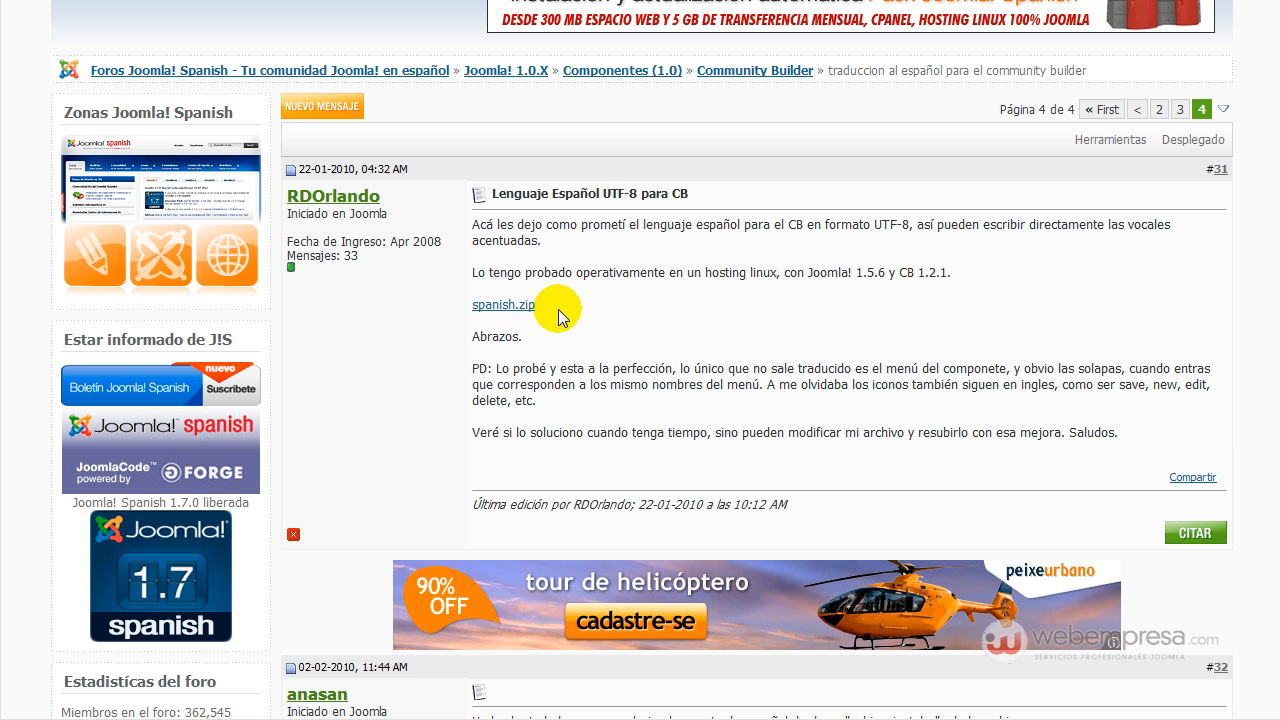
Check the downloaded spanish.zip (45 KB) in the local CB folder, then return to the browser.
{"action": "key", "text": "alt+Tab"}
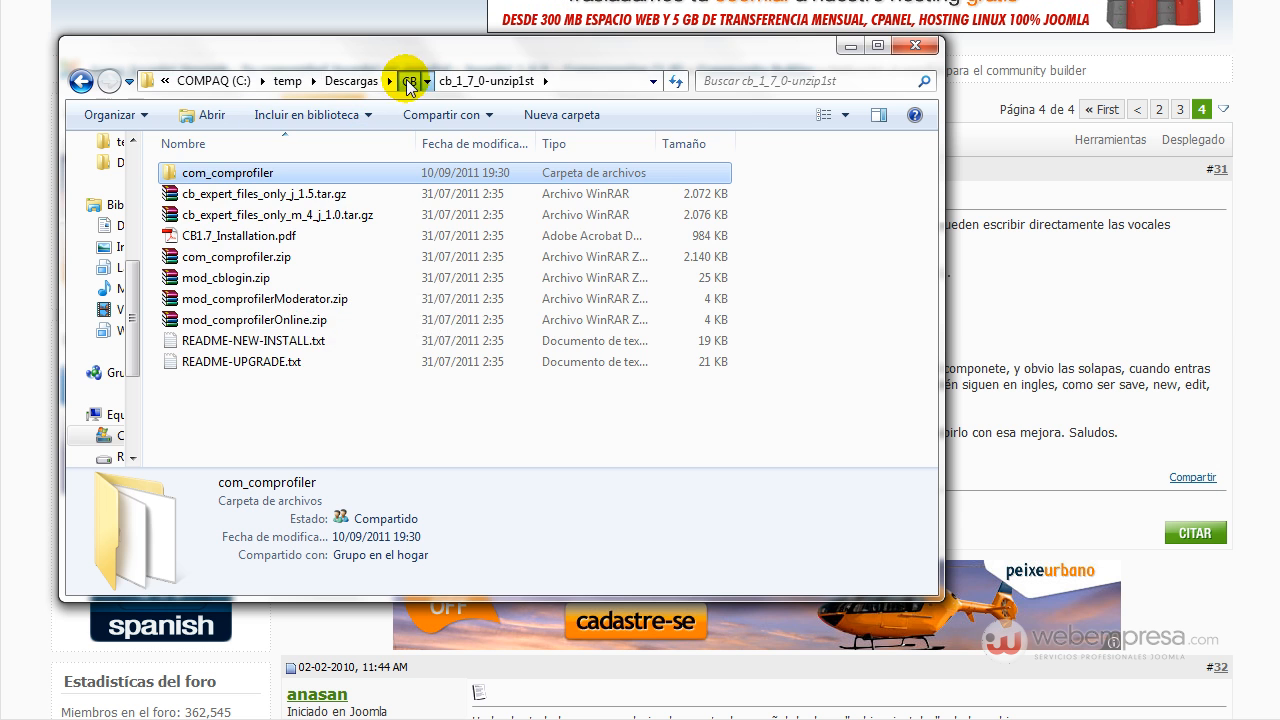
{"action": "left_click", "coordinate": [408, 80]}
{"action": "left_click", "coordinate": [262, 298]}
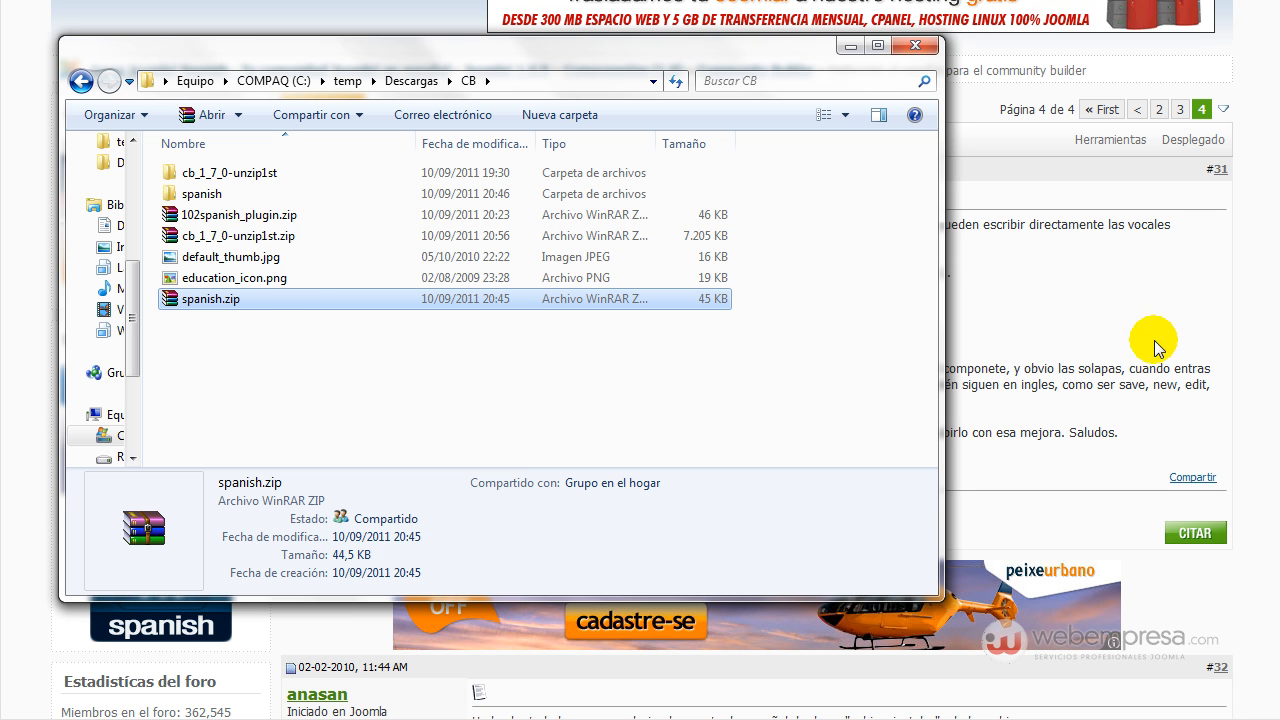
{"action": "left_click", "coordinate": [1070, 290]}
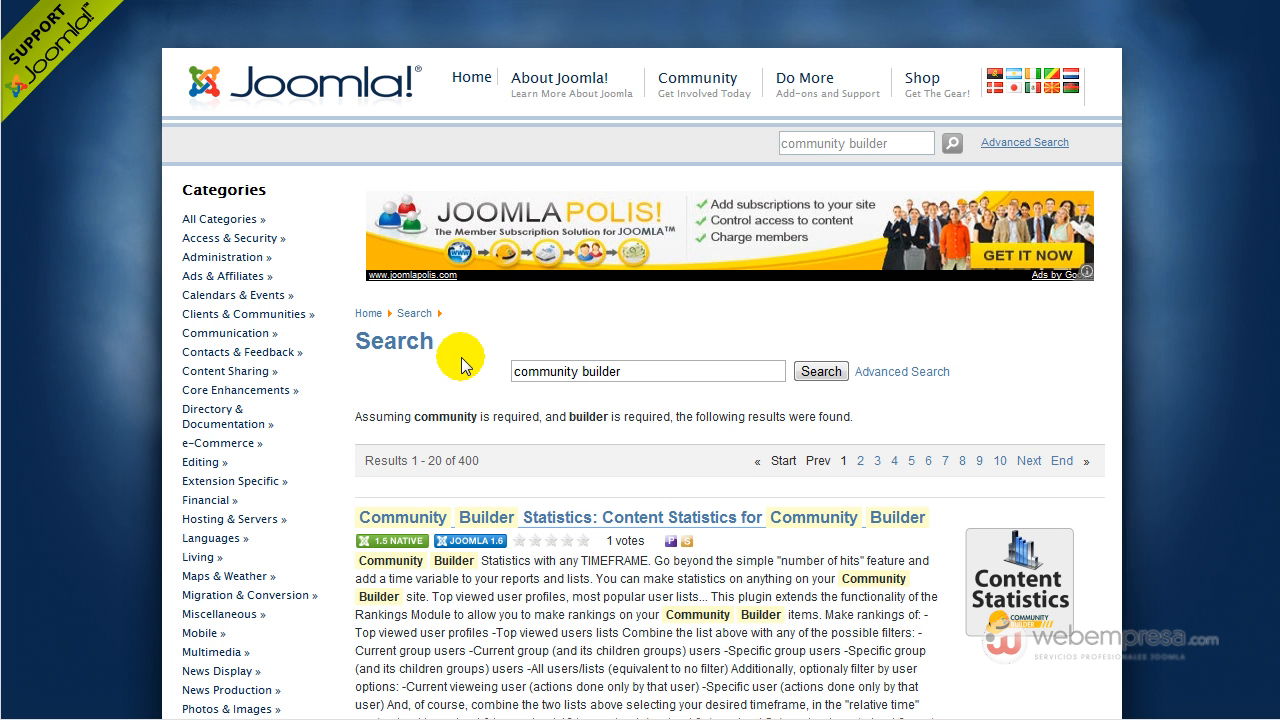
Scroll through the community builder search results in the Joomla Extensions Directory.
{"action": "scroll", "coordinate": [461, 366], "scroll_direction": "down", "scroll_amount": 10}
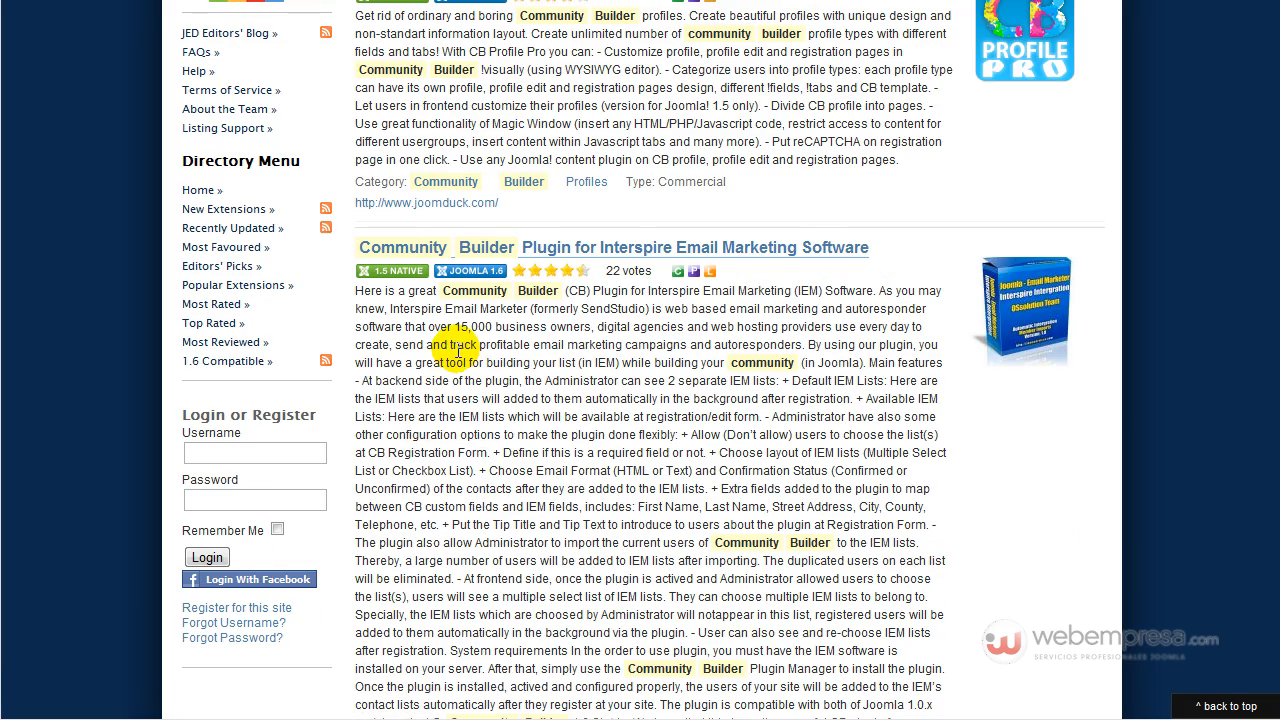
{"action": "scroll", "coordinate": [498, 338], "scroll_direction": "down", "scroll_amount": 3}
{"action": "scroll", "coordinate": [490, 335], "scroll_direction": "down", "scroll_amount": 2}
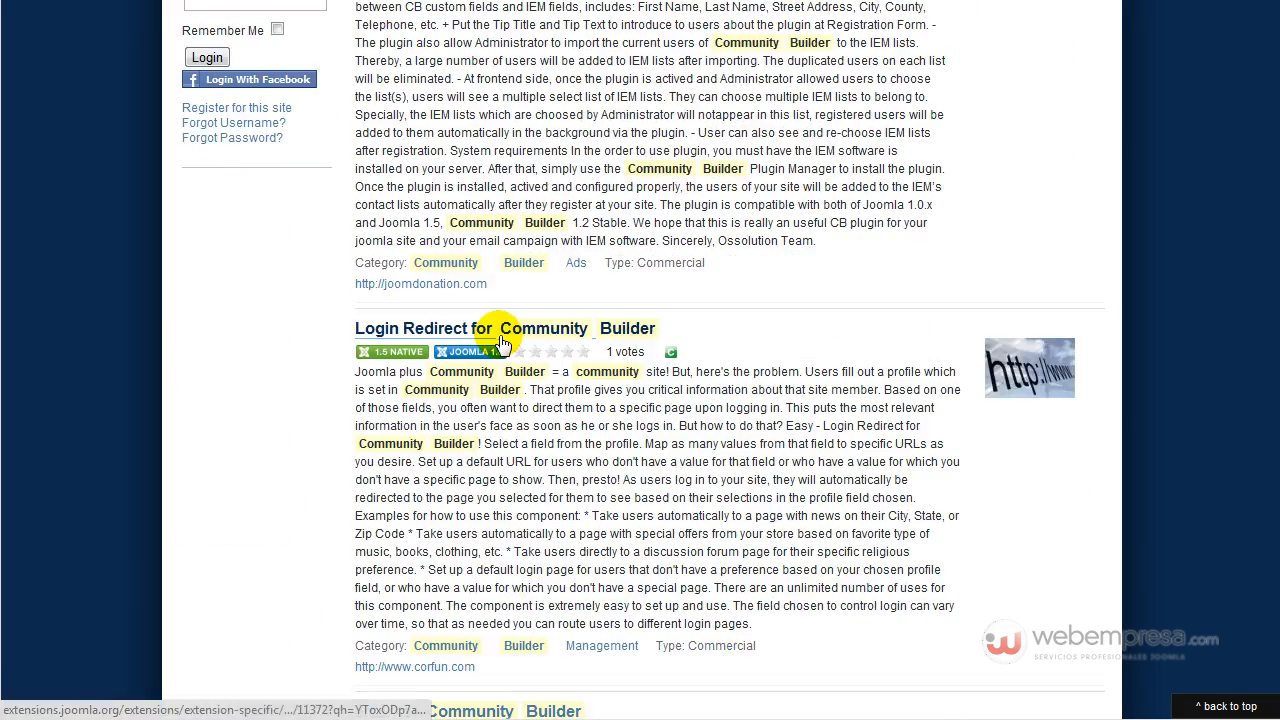
{"action": "scroll", "coordinate": [522, 368], "scroll_direction": "down", "scroll_amount": 3}
{"action": "scroll", "coordinate": [583, 305], "scroll_direction": "down", "scroll_amount": 4}
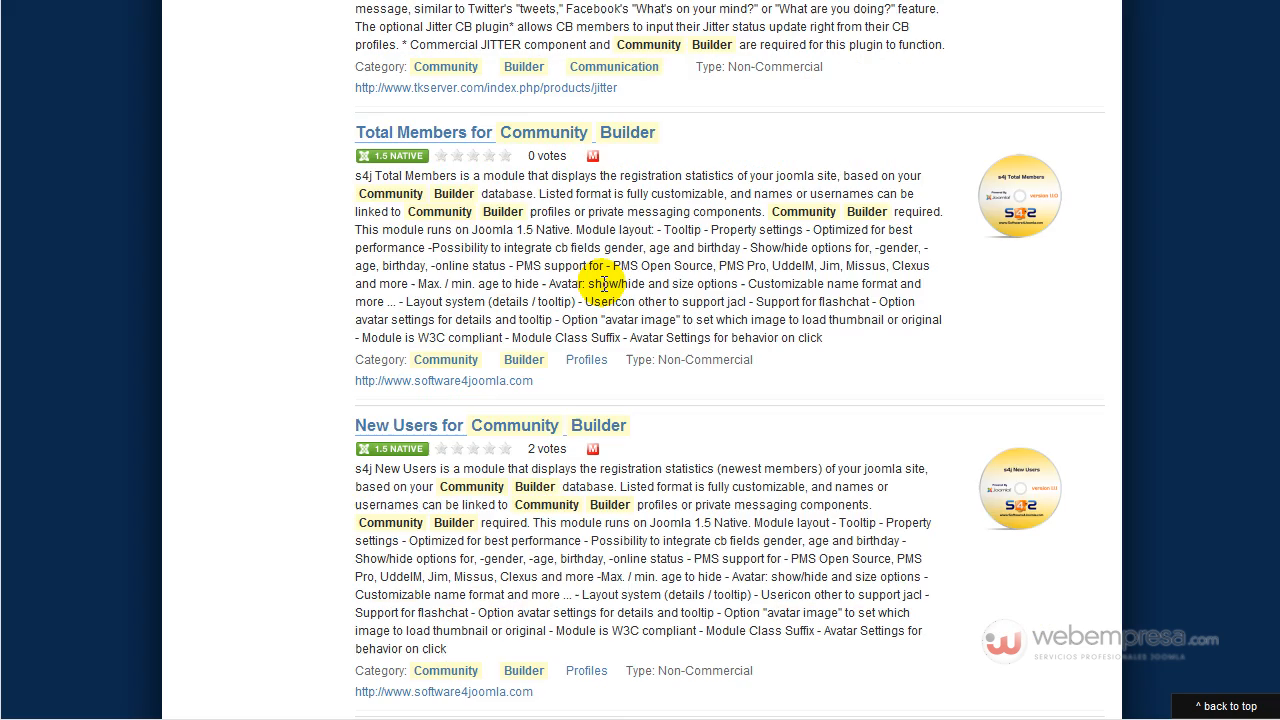
{"action": "scroll", "coordinate": [560, 290], "scroll_direction": "down", "scroll_amount": 3}
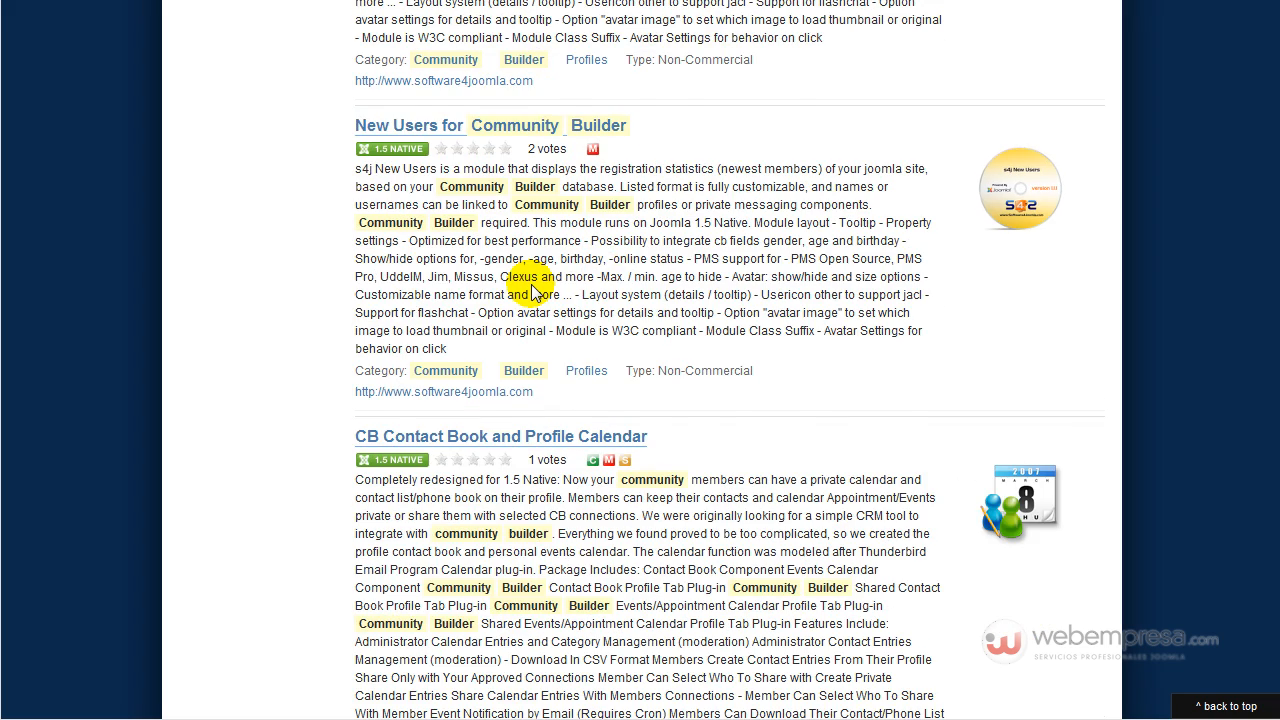
{"action": "scroll", "coordinate": [533, 290], "scroll_direction": "down", "scroll_amount": 1}
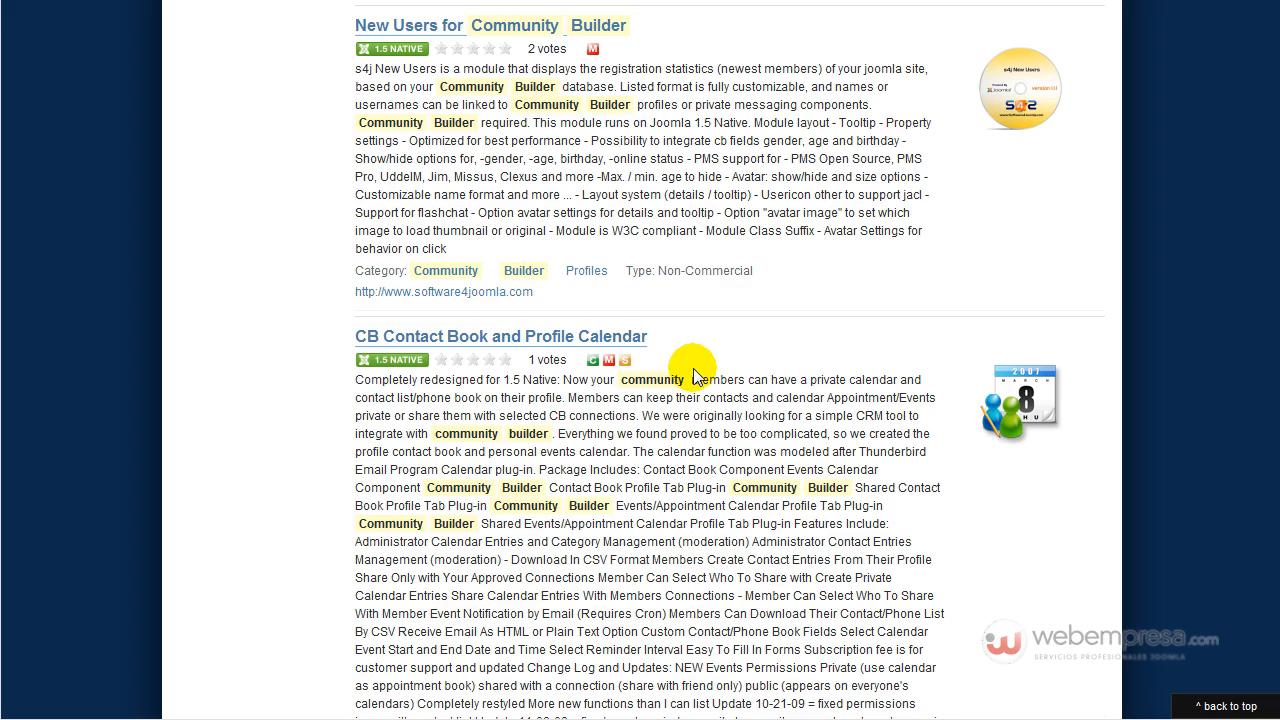
{"action": "scroll", "coordinate": [693, 376], "scroll_direction": "down", "scroll_amount": 9}
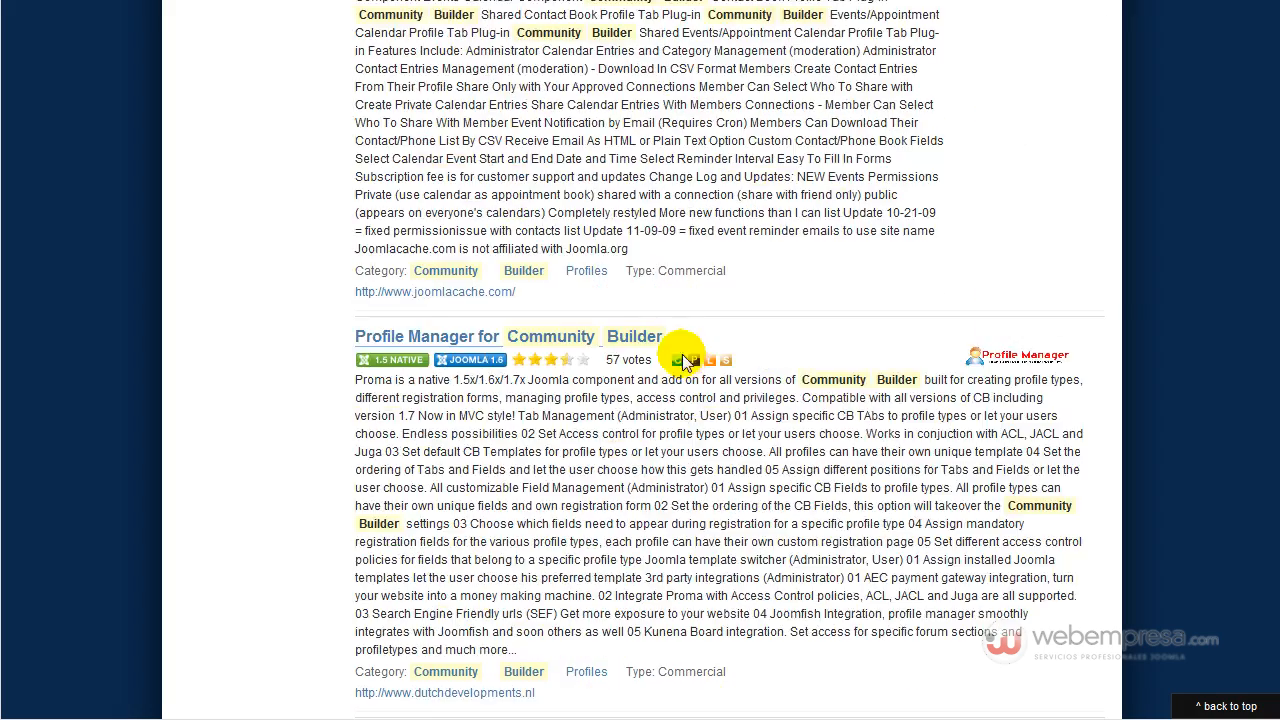
{"action": "scroll", "coordinate": [688, 362], "scroll_direction": "down", "scroll_amount": 7}
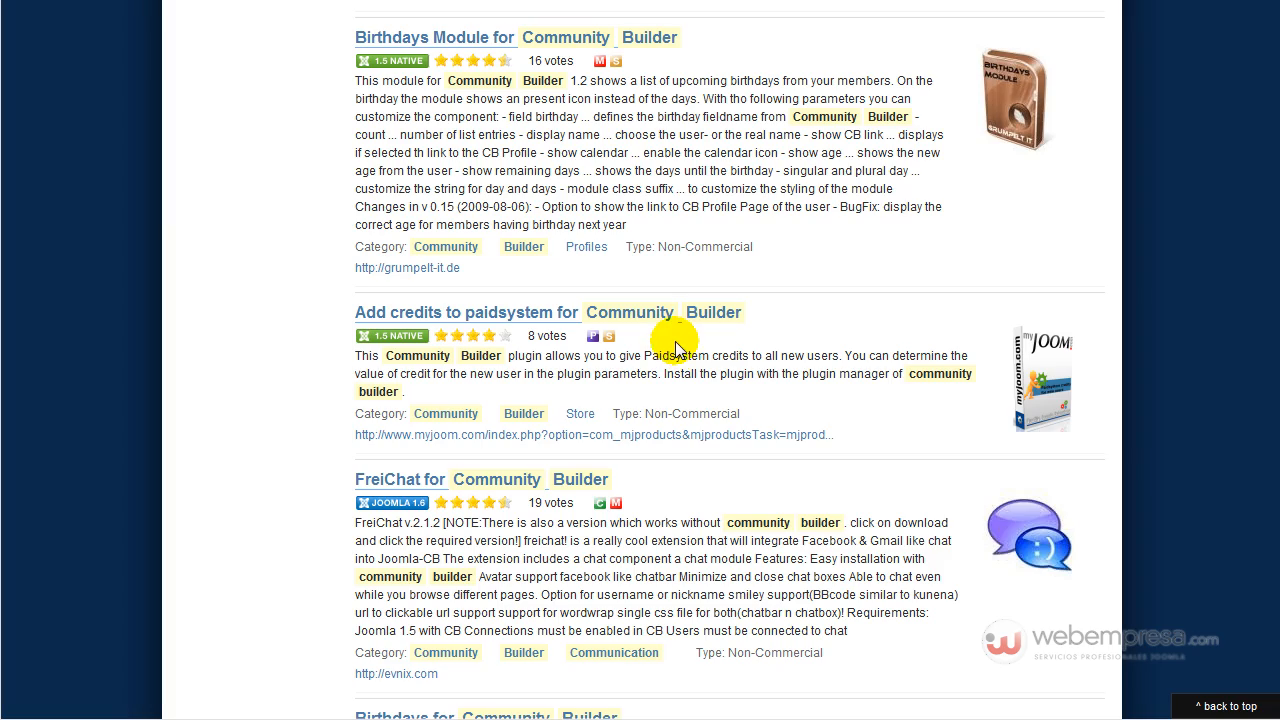
{"action": "scroll", "coordinate": [673, 347], "scroll_direction": "down", "scroll_amount": 12}
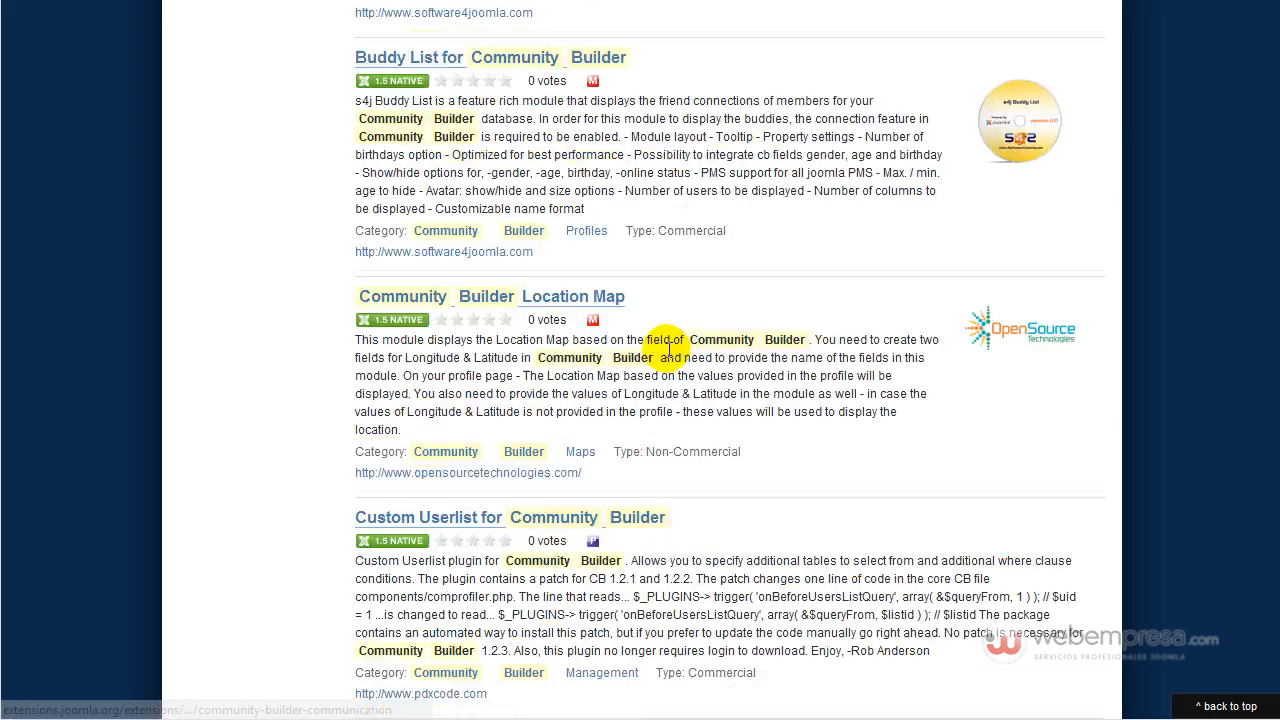
{"action": "scroll", "coordinate": [665, 355], "scroll_direction": "down", "scroll_amount": 4}
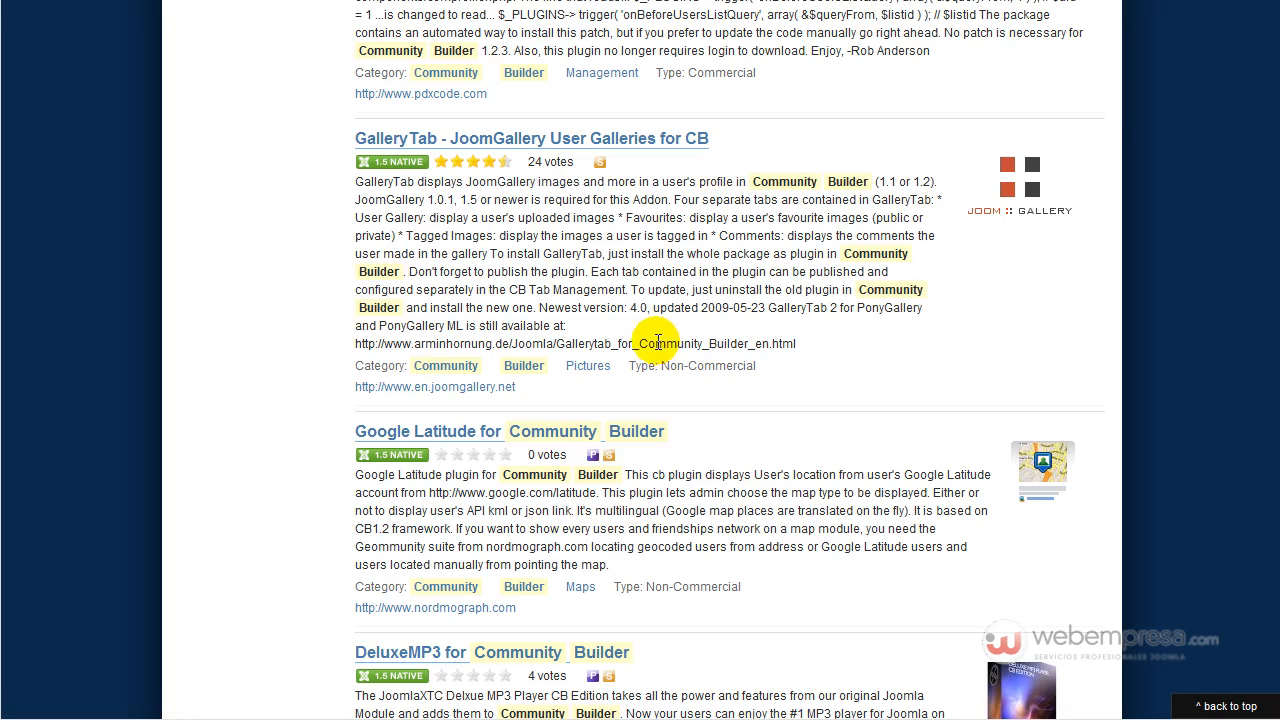
{"action": "scroll", "coordinate": [600, 455], "scroll_direction": "down", "scroll_amount": 4}
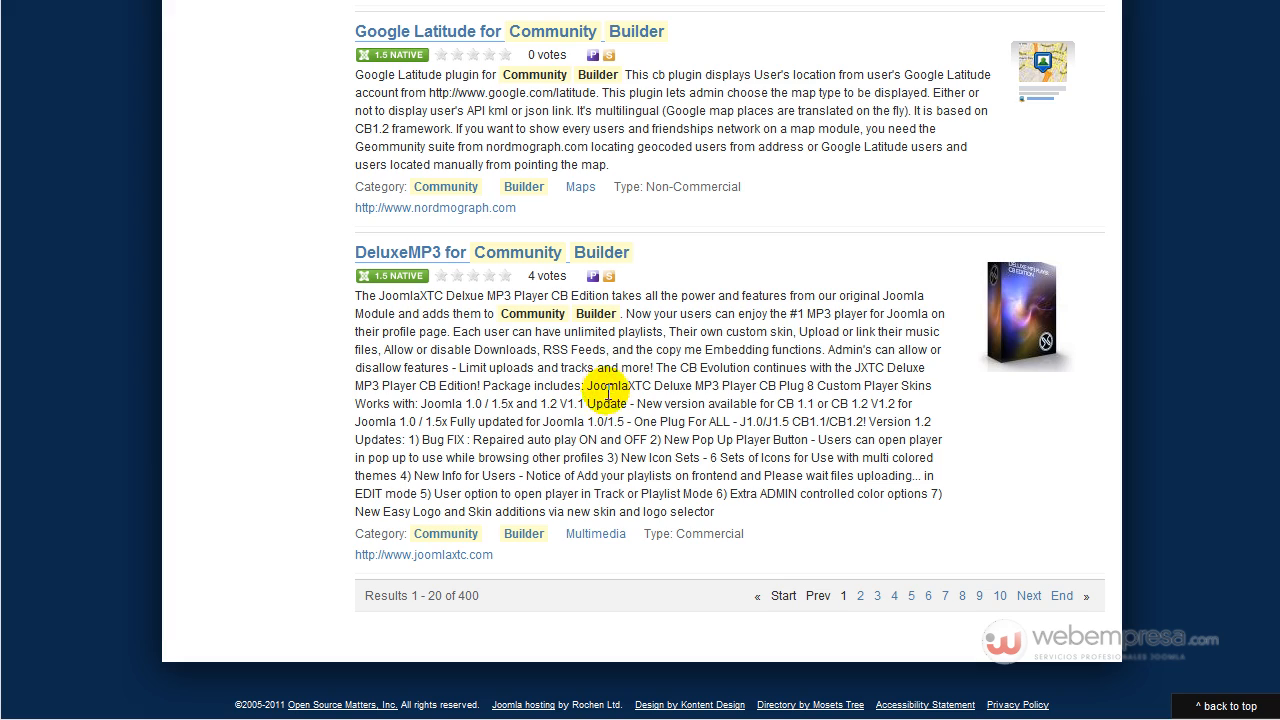
{"action": "scroll", "coordinate": [565, 490], "scroll_direction": "up", "scroll_amount": 4}
{"action": "scroll", "coordinate": [588, 490], "scroll_direction": "up", "scroll_amount": 15}
{"action": "scroll", "coordinate": [583, 485], "scroll_direction": "up", "scroll_amount": 15}
{"action": "scroll", "coordinate": [577, 477], "scroll_direction": "up", "scroll_amount": 15}
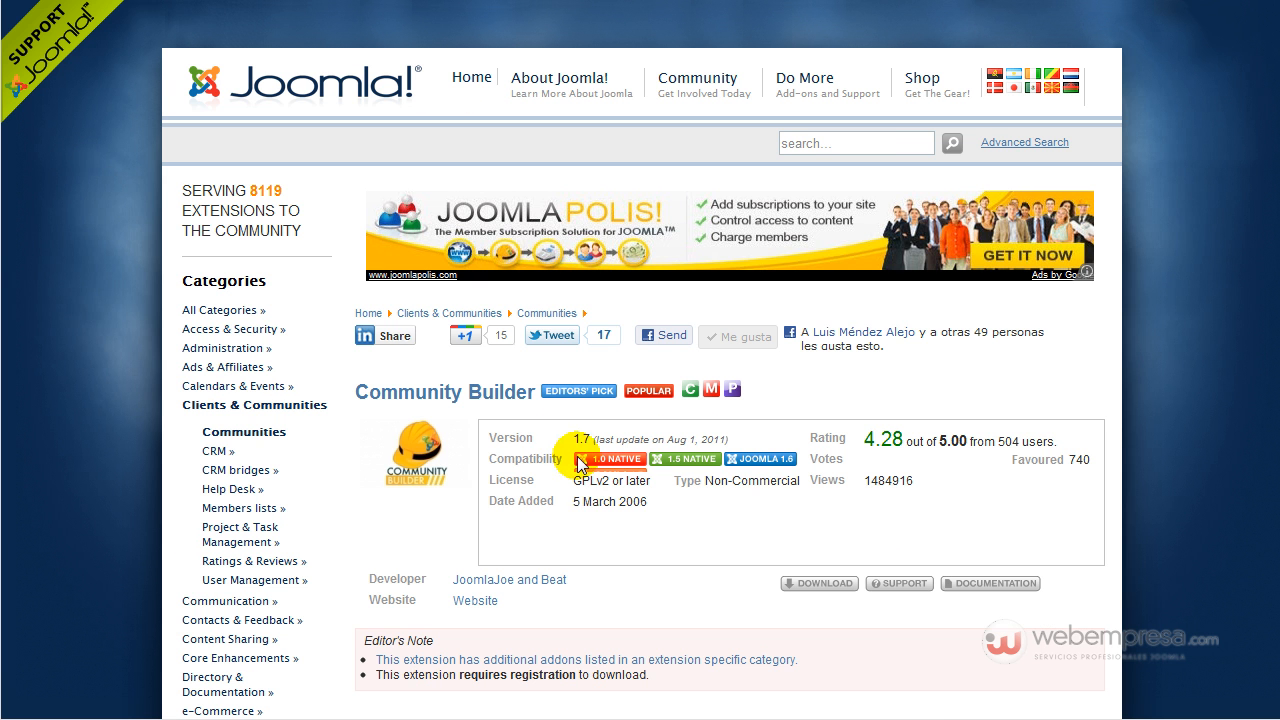
Highlight the Non-Commercial licence type on the Community Builder listing.
{"action": "left_click_drag", "start_coordinate": [676, 481], "coordinate": [800, 481]}
{"action": "left_click", "coordinate": [771, 506]}
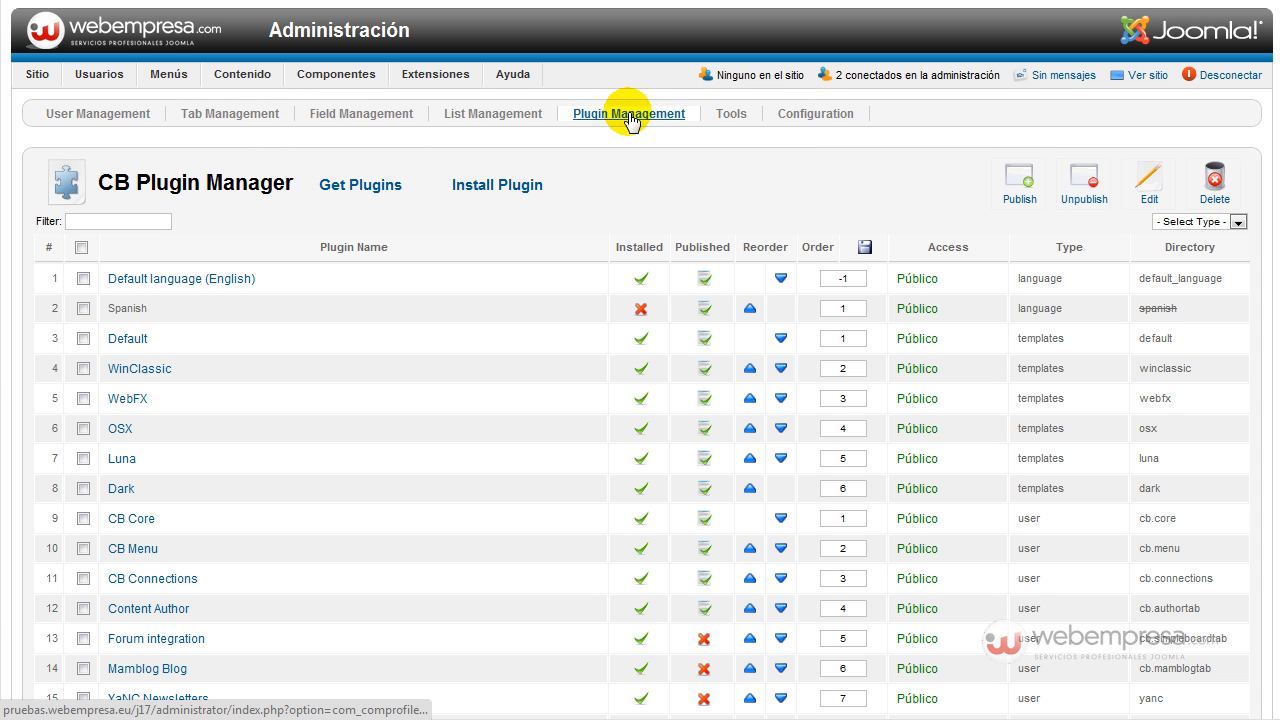
Upload and install spanish.zip as a CB plugin, then continue to the plugin list.
{"action": "left_click", "coordinate": [490, 187]}
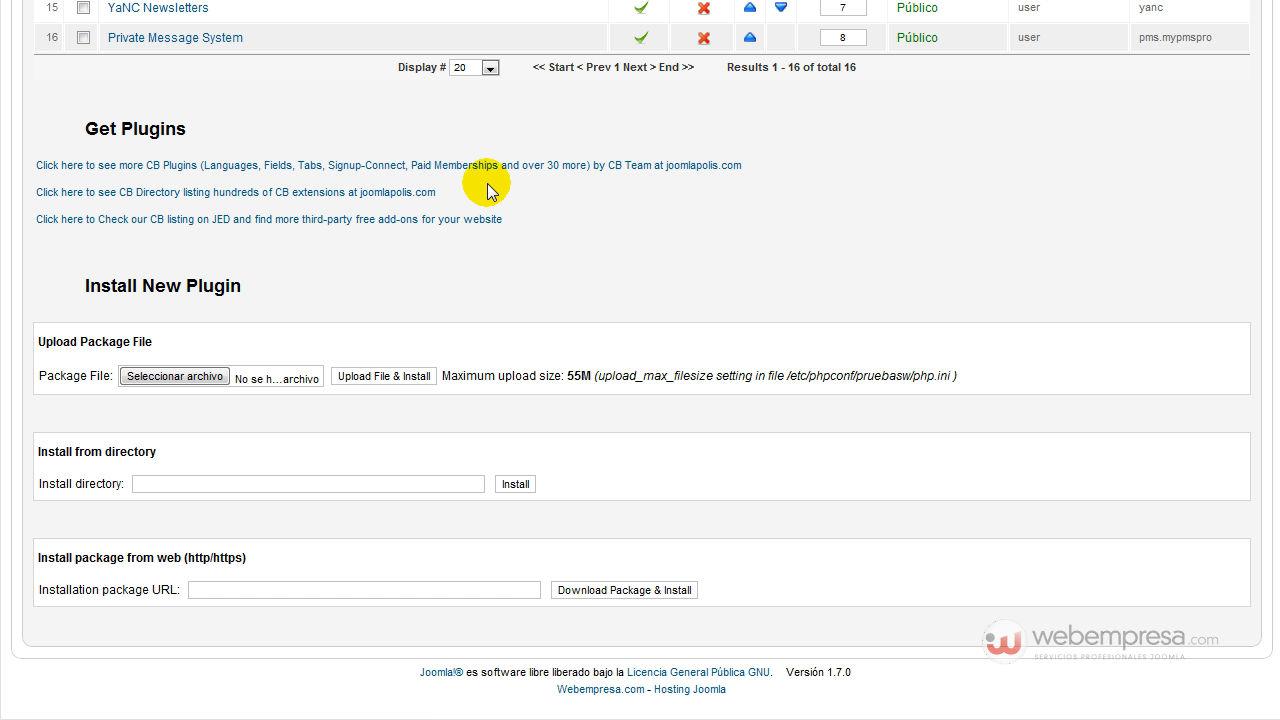
{"action": "left_click", "coordinate": [168, 380]}
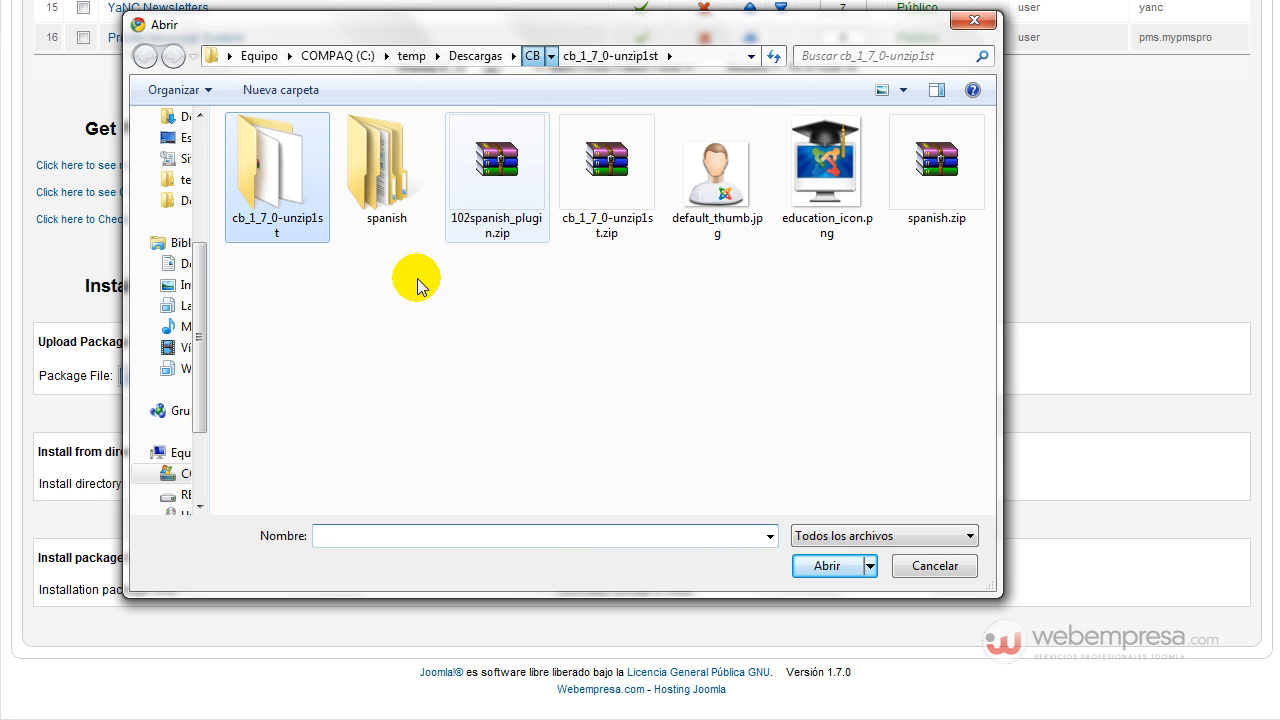
{"action": "left_click", "coordinate": [921, 175]}
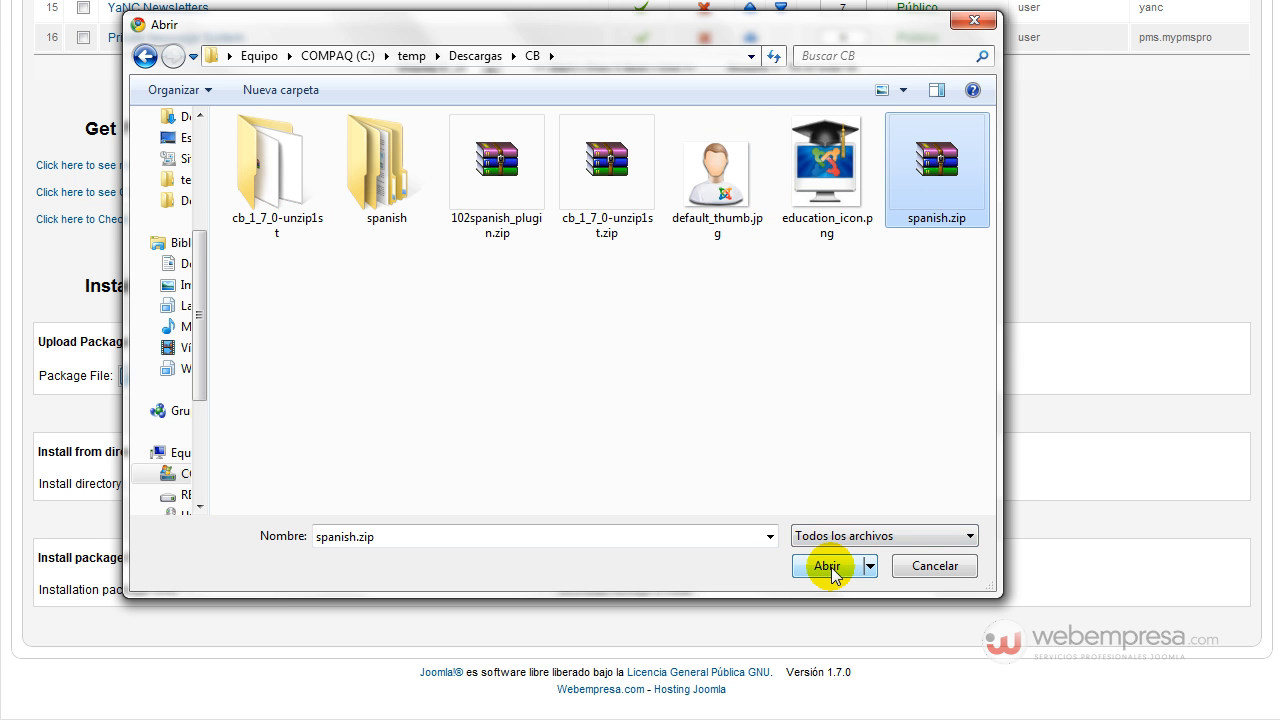
{"action": "left_click", "coordinate": [829, 566]}
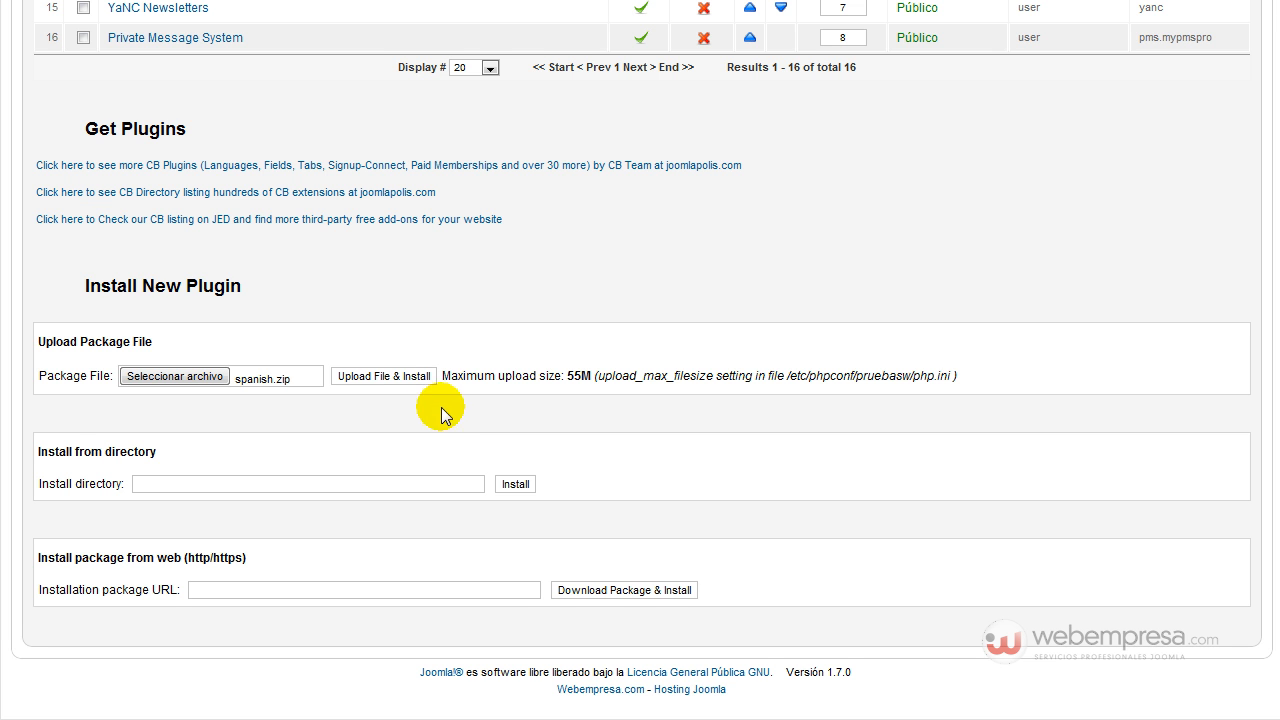
{"action": "left_click", "coordinate": [404, 380]}
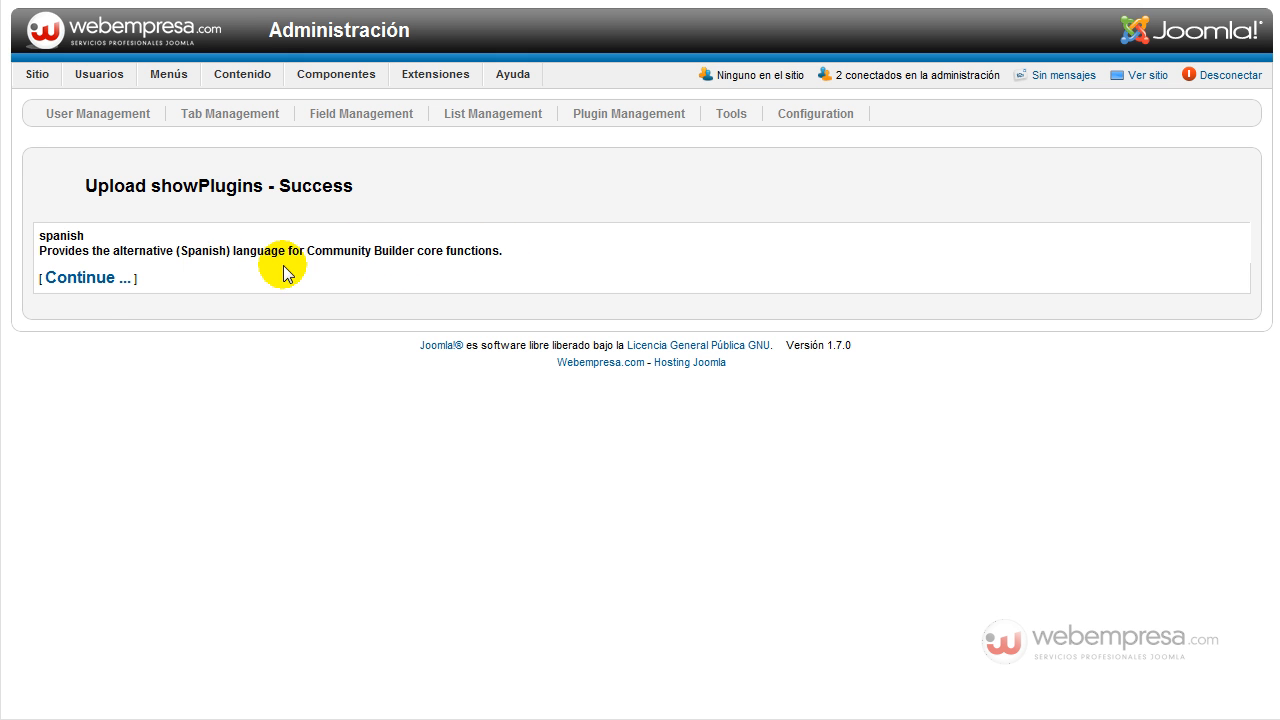
{"action": "left_click", "coordinate": [77, 284]}
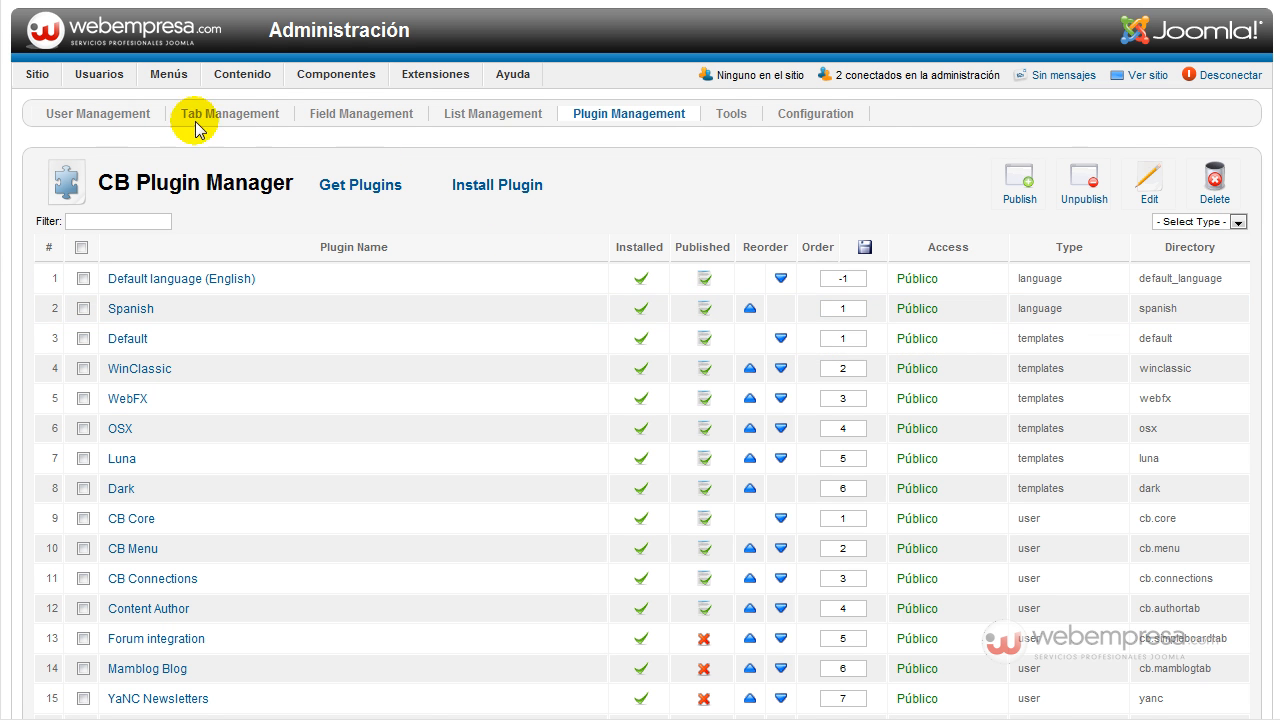
Review the CB Configuration General and Registration tabs.
{"action": "left_click", "coordinate": [816, 114]}
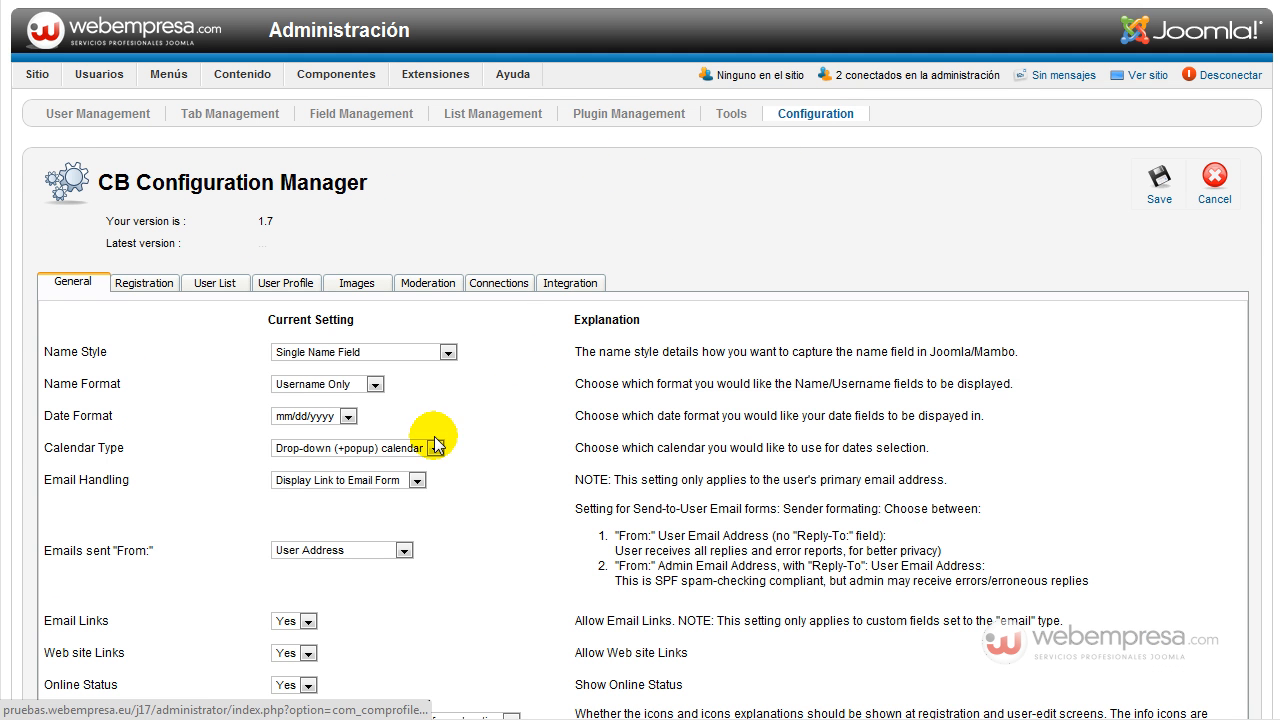
{"action": "scroll", "coordinate": [185, 325], "scroll_direction": "down", "scroll_amount": 5}
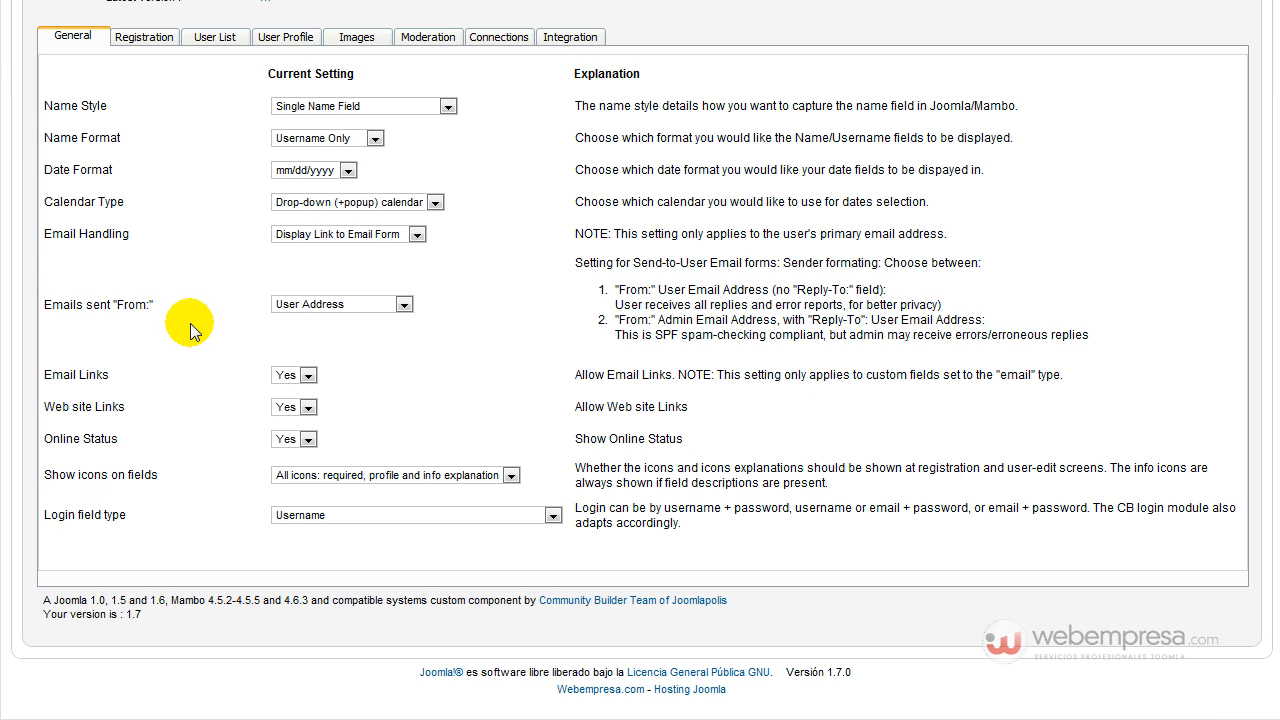
{"action": "scroll", "coordinate": [188, 325], "scroll_direction": "up", "scroll_amount": 5}
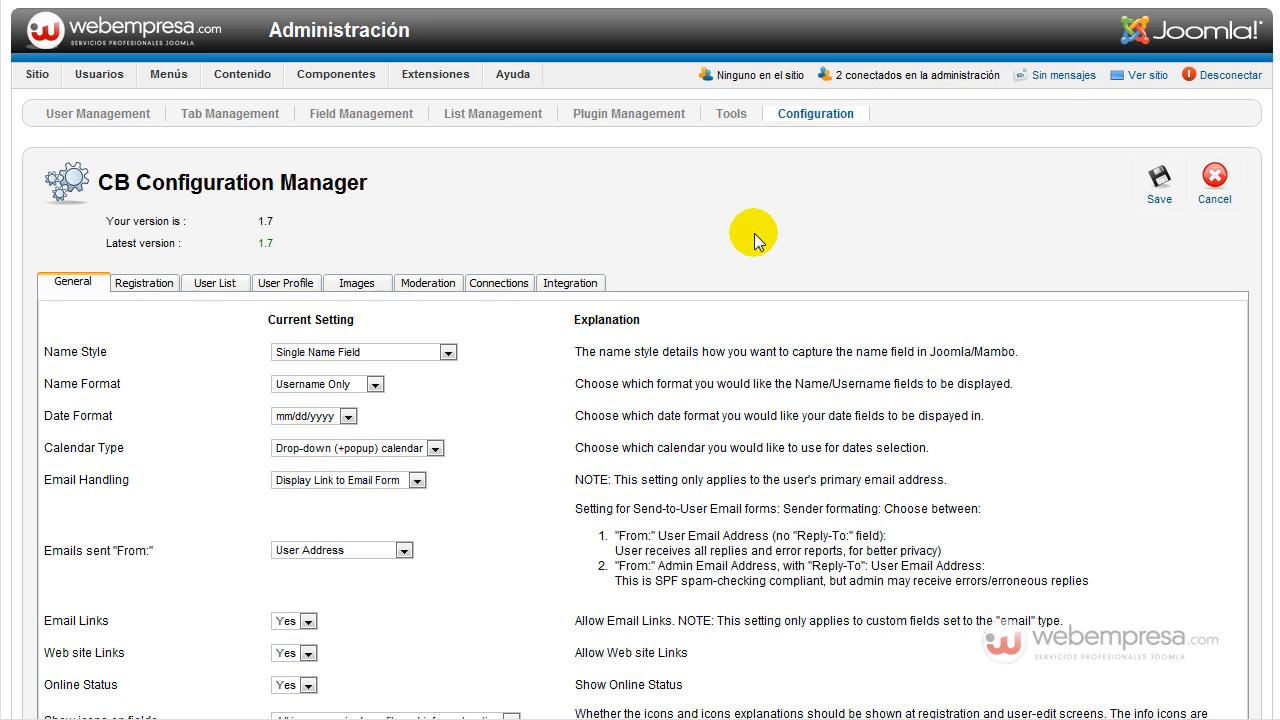
{"action": "scroll", "coordinate": [255, 305], "scroll_direction": "down", "scroll_amount": 4}
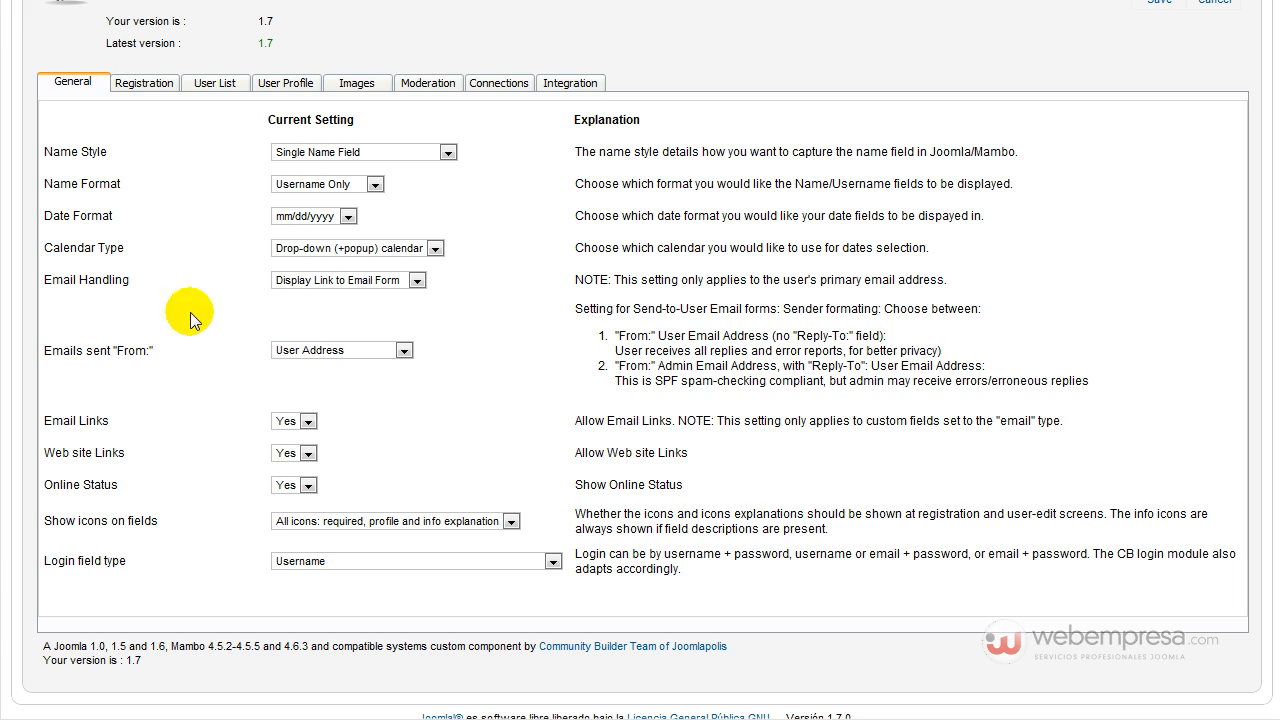
{"action": "scroll", "coordinate": [199, 395], "scroll_direction": "up", "scroll_amount": 2}
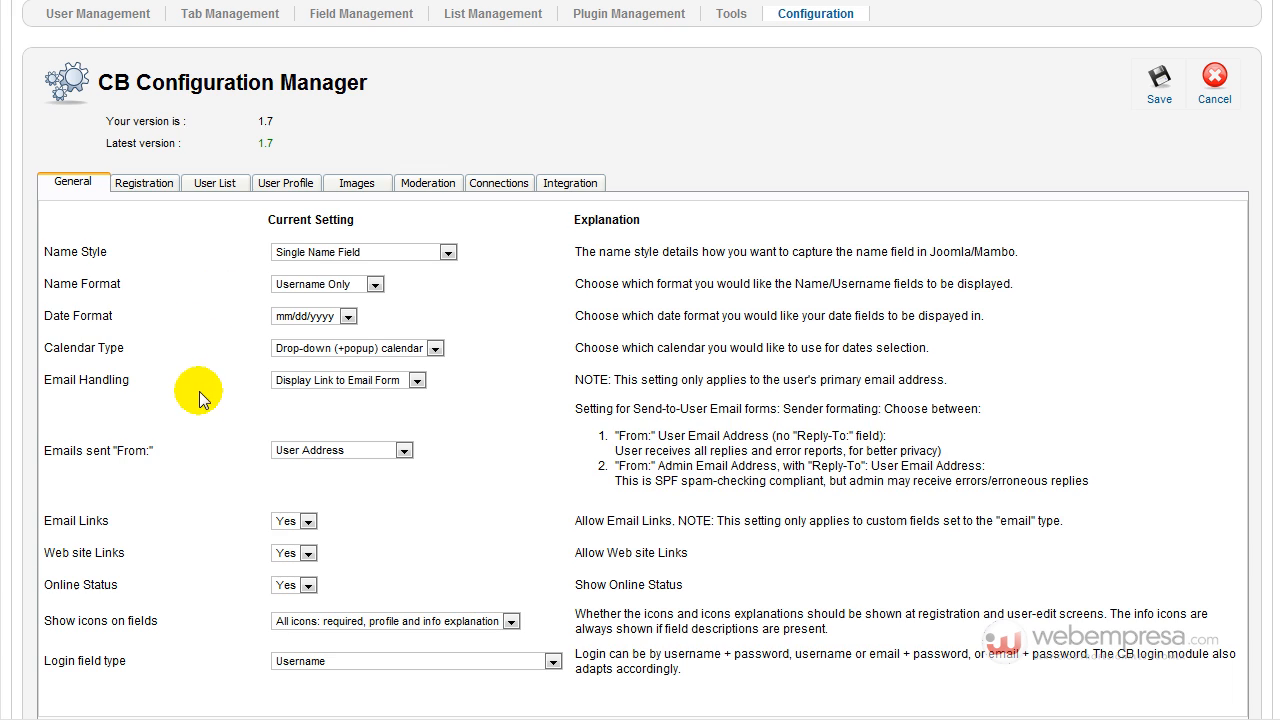
{"action": "left_click", "coordinate": [150, 184]}
{"action": "scroll", "coordinate": [414, 329], "scroll_direction": "down", "scroll_amount": 7}
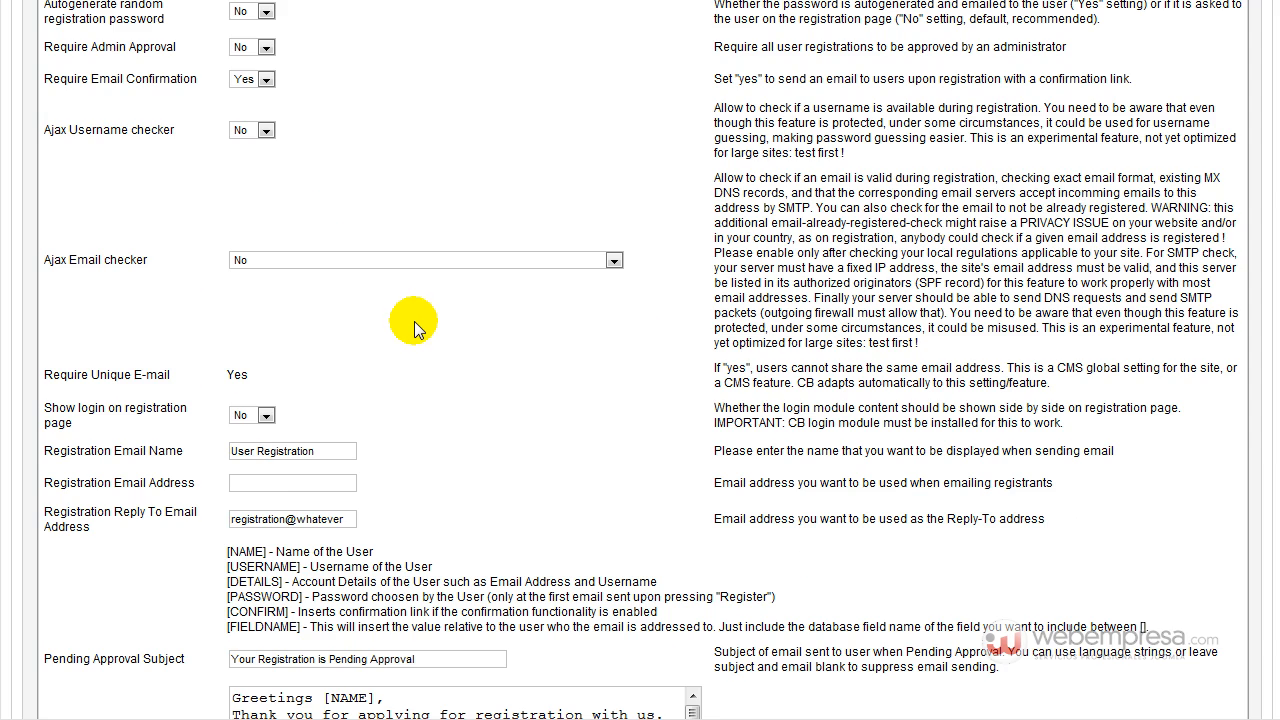
{"action": "scroll", "coordinate": [414, 325], "scroll_direction": "down", "scroll_amount": 10}
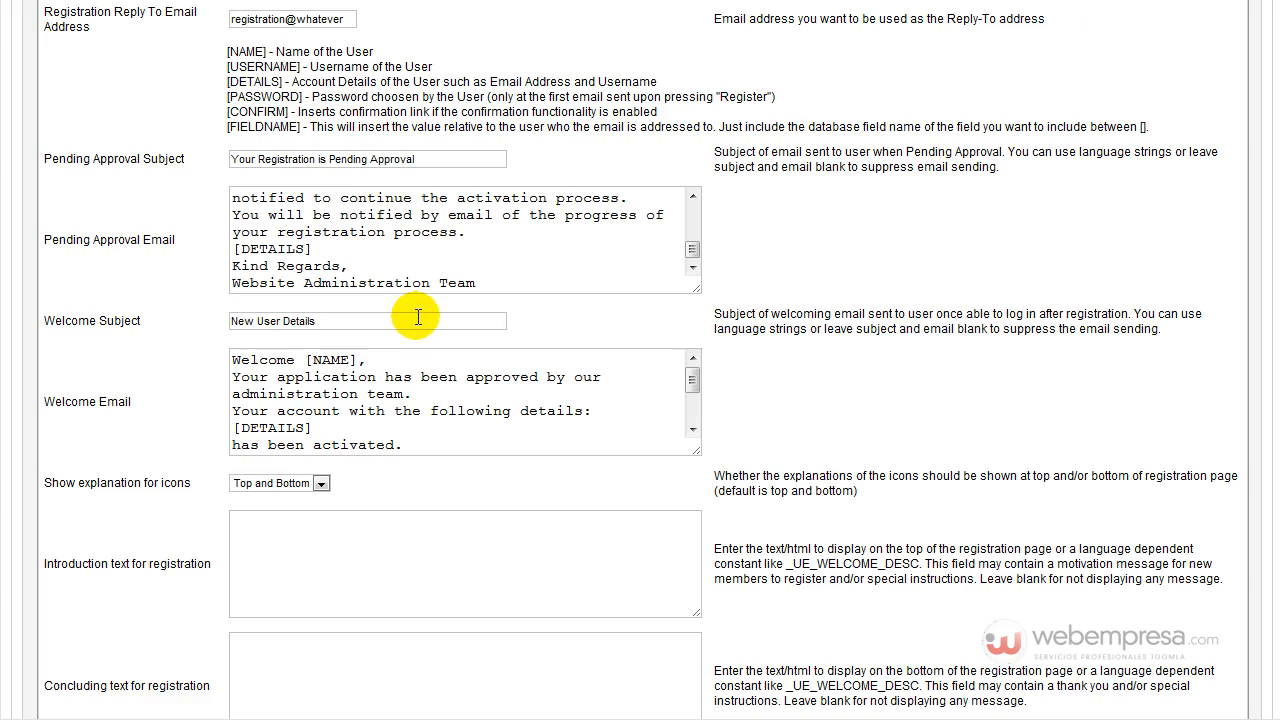
{"action": "scroll", "coordinate": [418, 314], "scroll_direction": "down", "scroll_amount": 4}
{"action": "scroll", "coordinate": [418, 314], "scroll_direction": "up", "scroll_amount": 20}
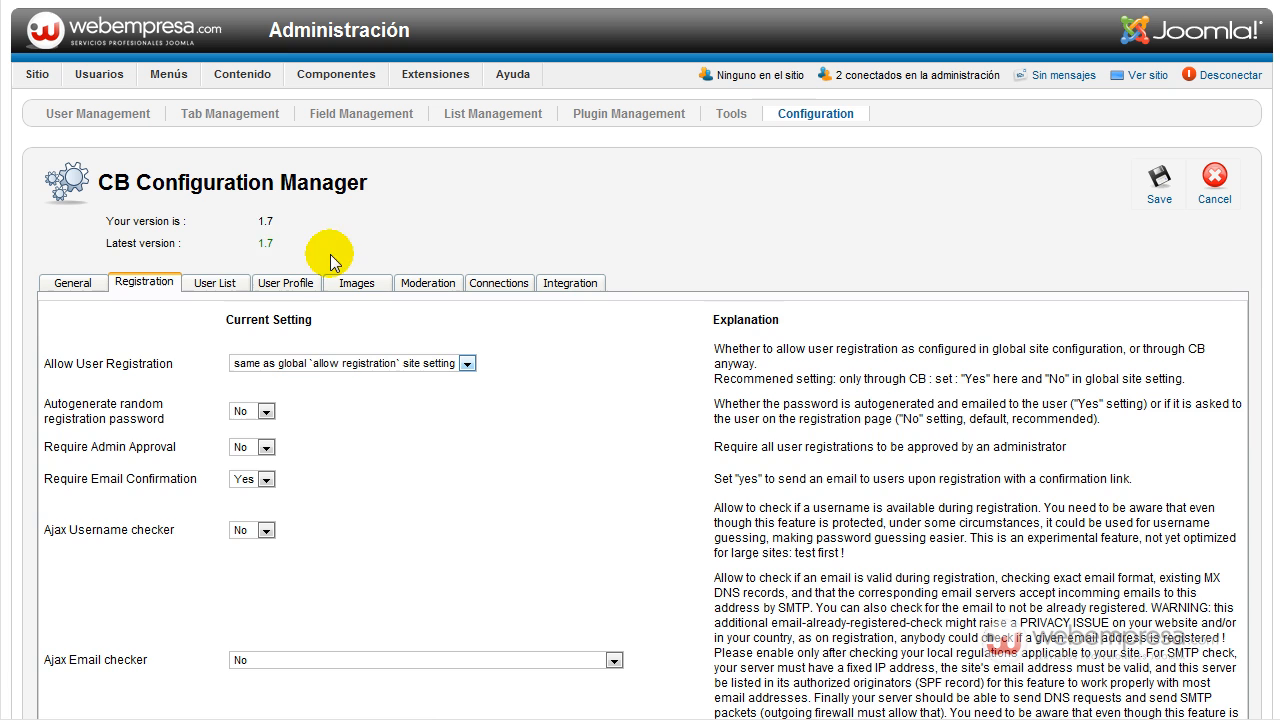
Browse User List, User Profile, Images, Moderation and Connections tabs, back to General, then open the module manager.
{"action": "left_click", "coordinate": [226, 284]}
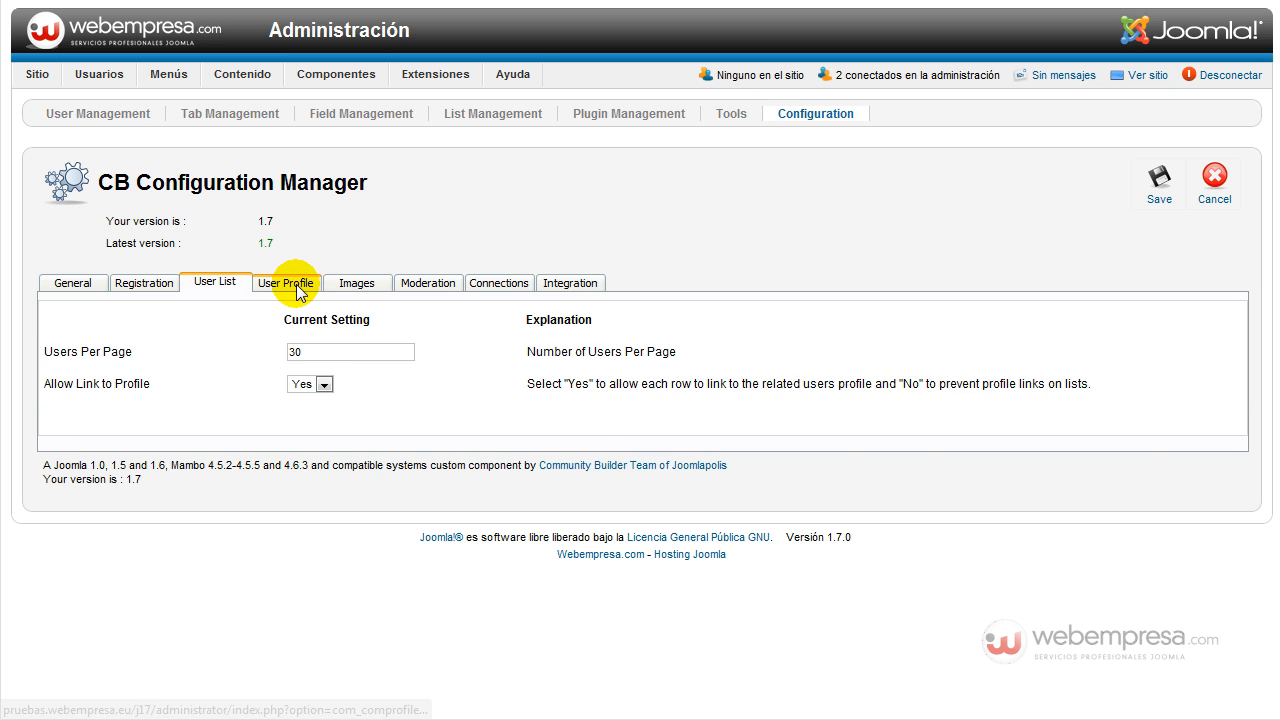
{"action": "left_click", "coordinate": [290, 280]}
{"action": "scroll", "coordinate": [447, 344], "scroll_direction": "down", "scroll_amount": 5}
{"action": "scroll", "coordinate": [447, 340], "scroll_direction": "down", "scroll_amount": 3}
{"action": "scroll", "coordinate": [447, 339], "scroll_direction": "up", "scroll_amount": 5}
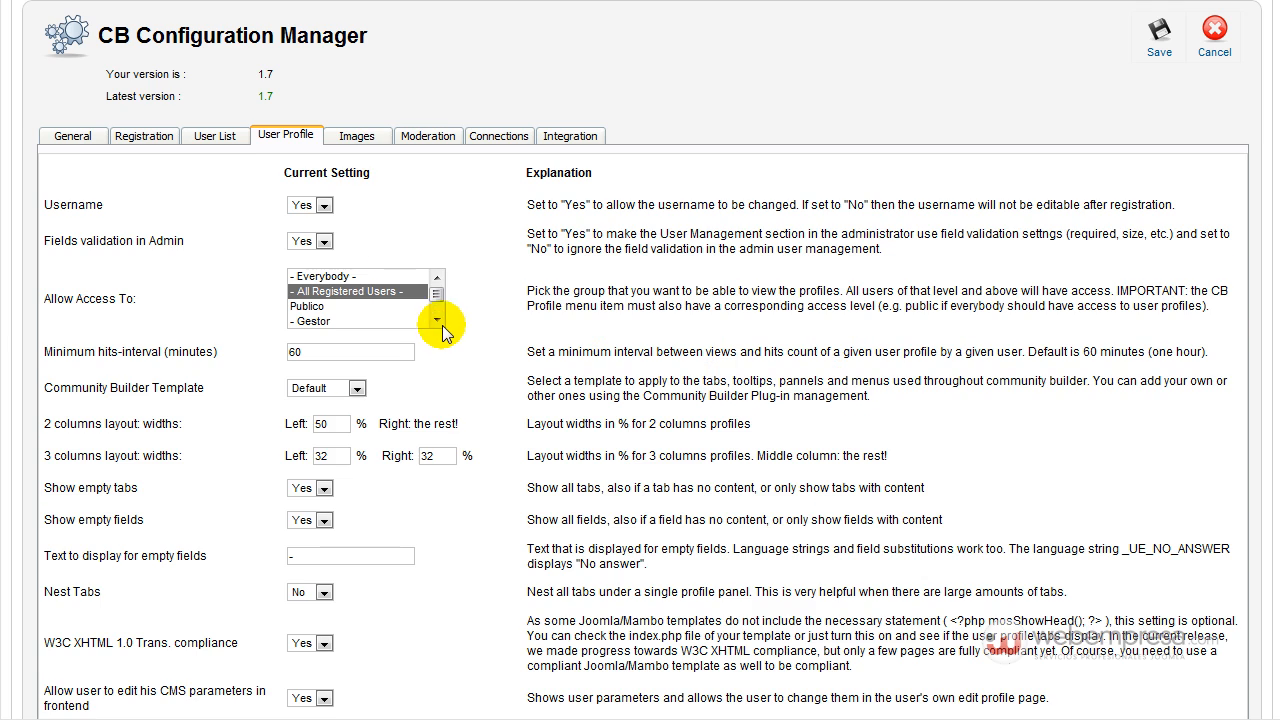
{"action": "left_click", "coordinate": [357, 136]}
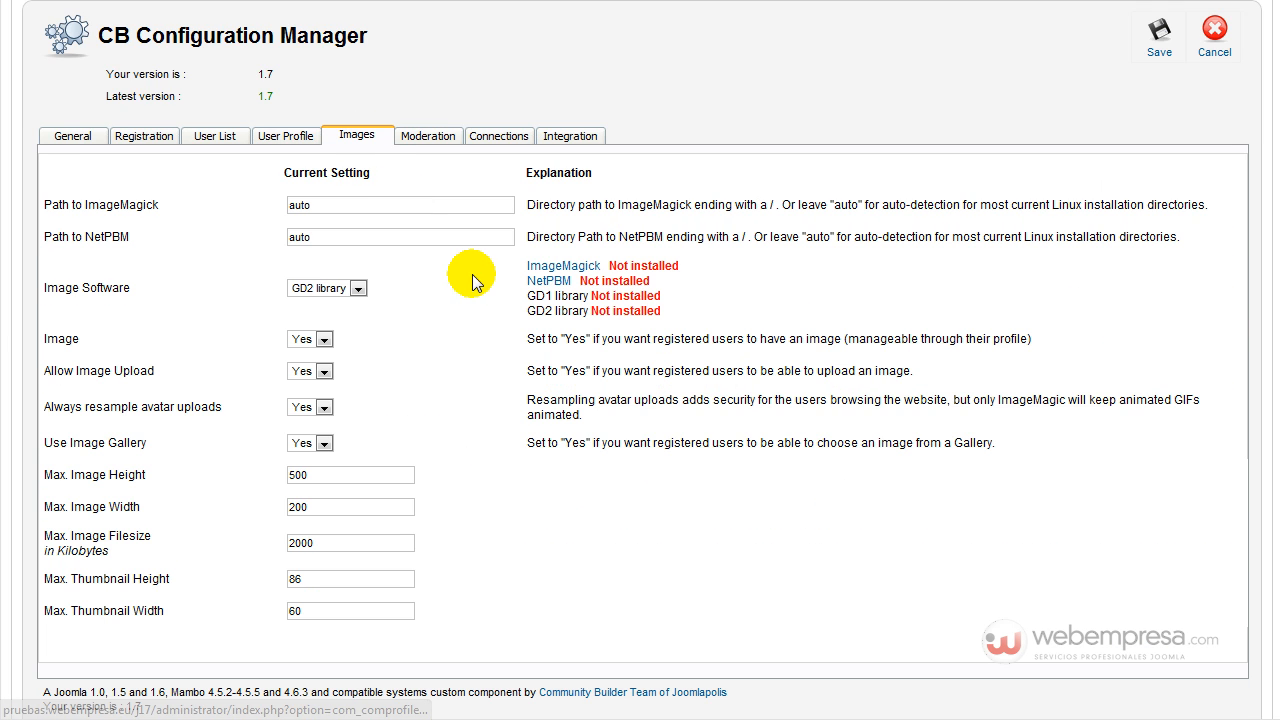
{"action": "left_click", "coordinate": [432, 135]}
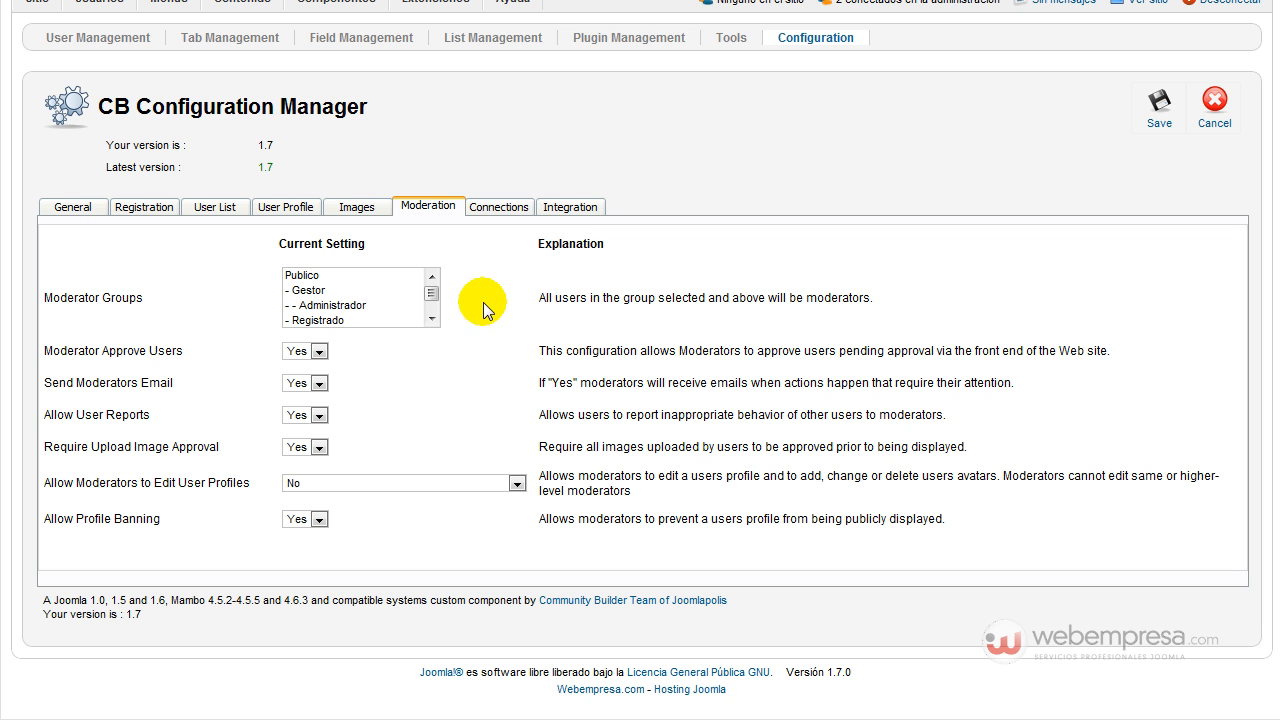
{"action": "left_click", "coordinate": [483, 207]}
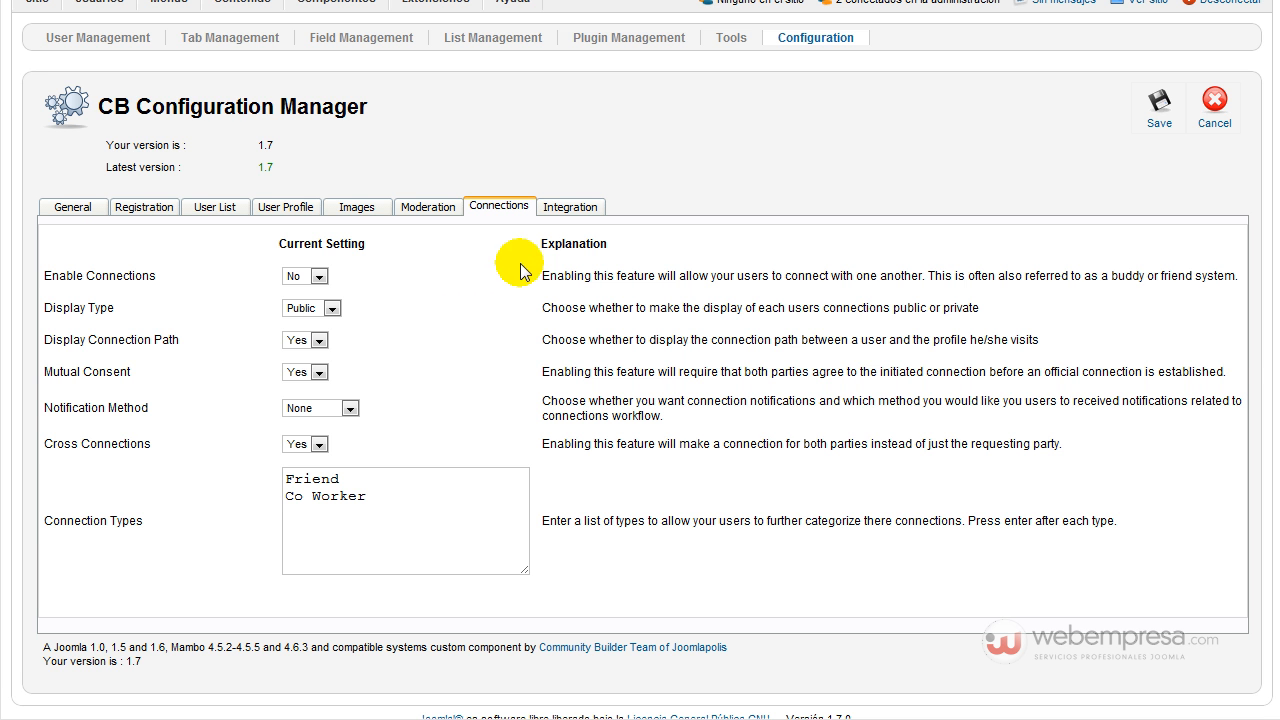
{"action": "left_click", "coordinate": [74, 206]}
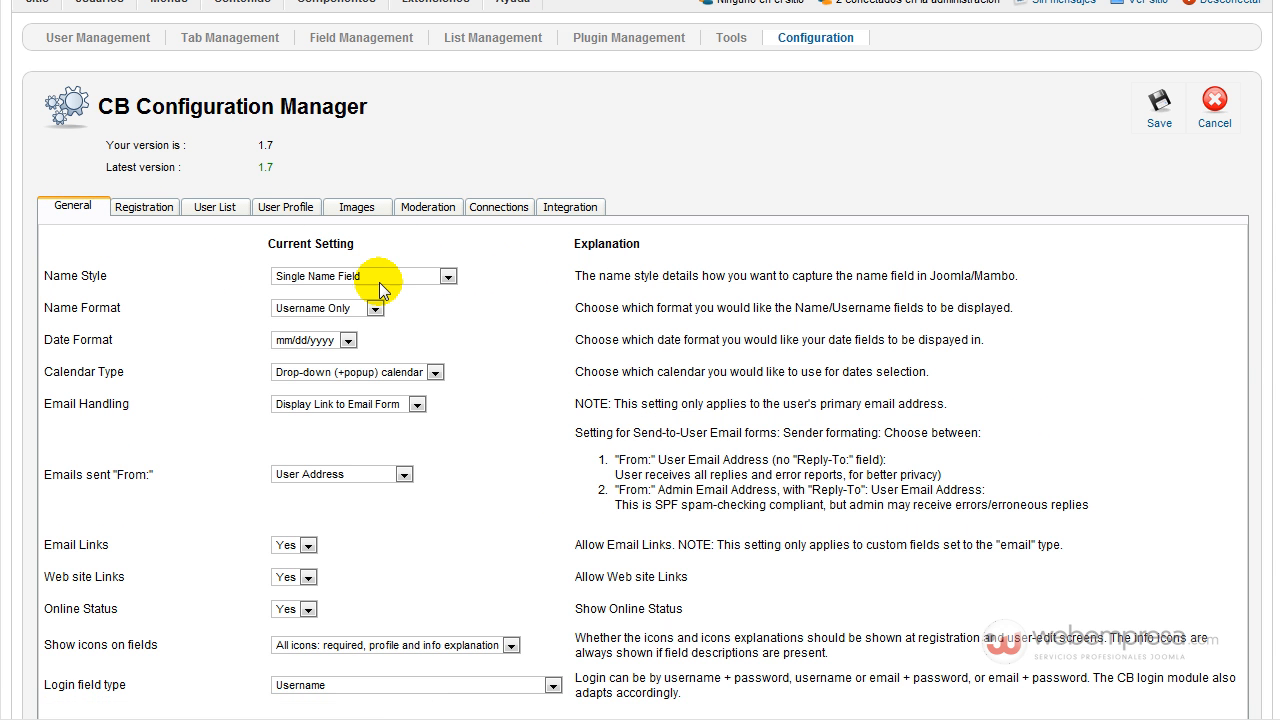
{"action": "scroll", "coordinate": [490, 358], "scroll_direction": "up", "scroll_amount": 1}
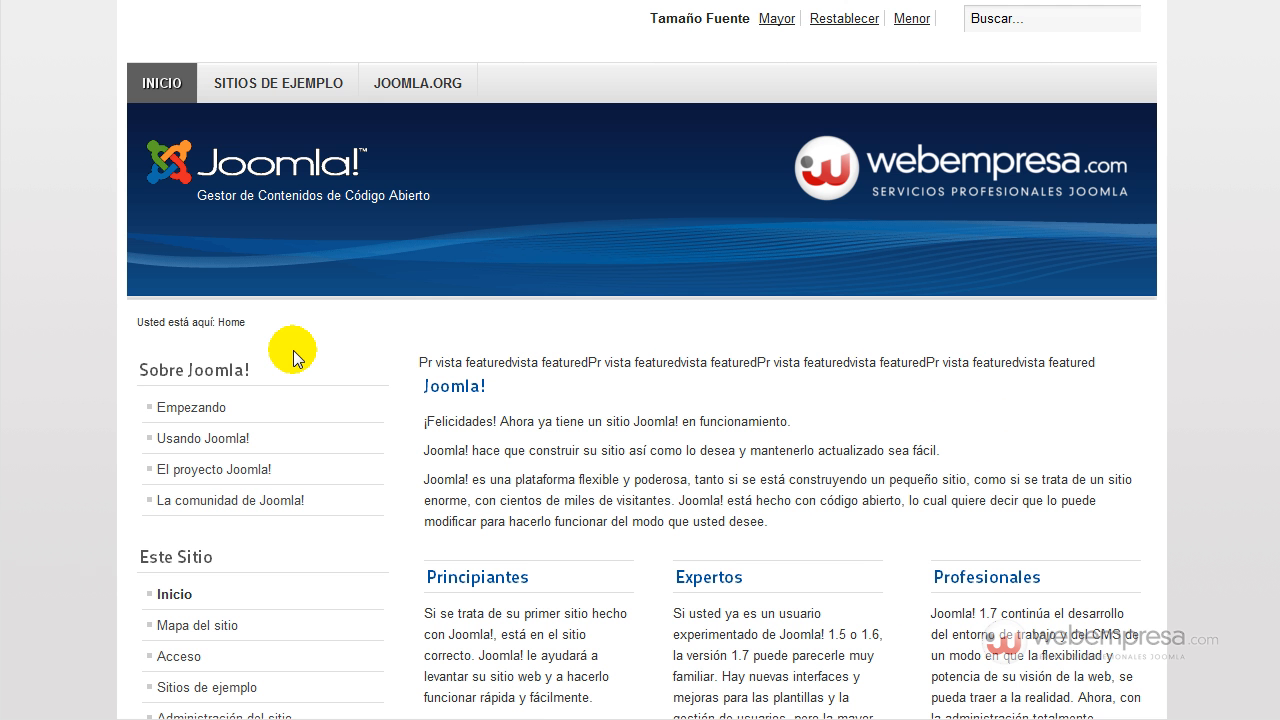
{"action": "scroll", "coordinate": [293, 350], "scroll_direction": "down", "scroll_amount": 10}
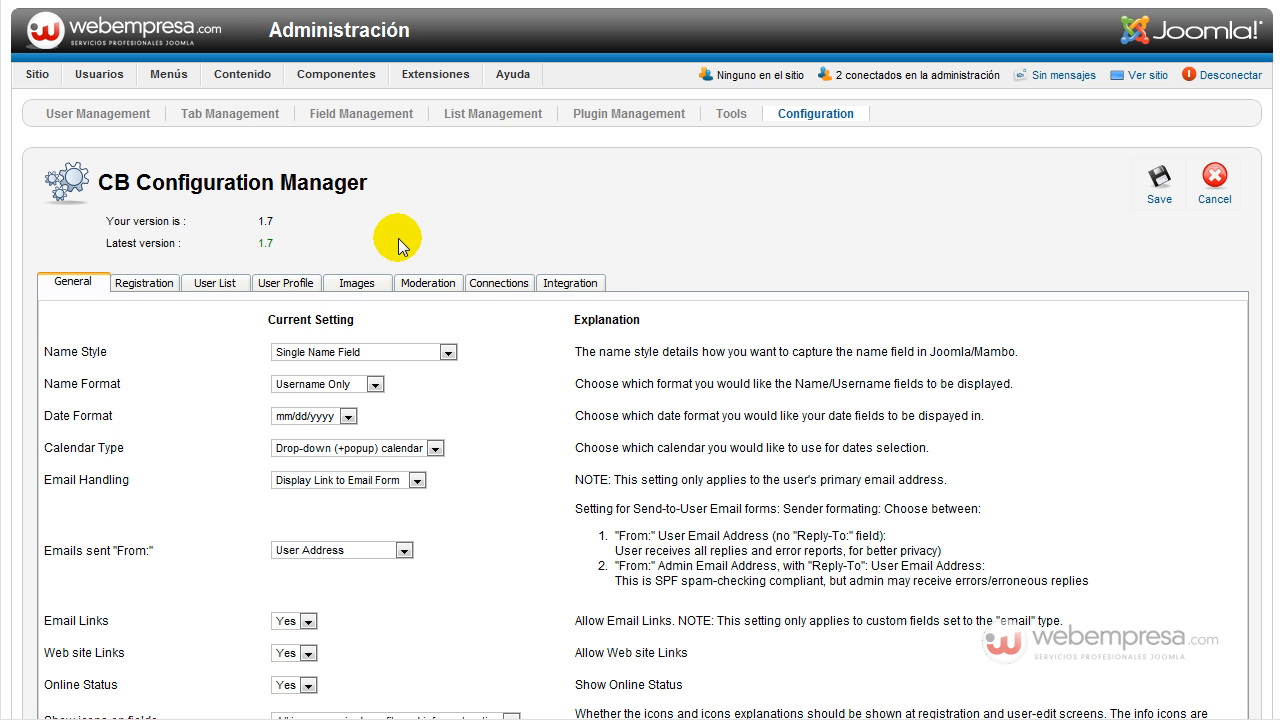
{"action": "mouse_move", "coordinate": [435, 74]}
{"action": "left_click", "coordinate": [438, 120]}
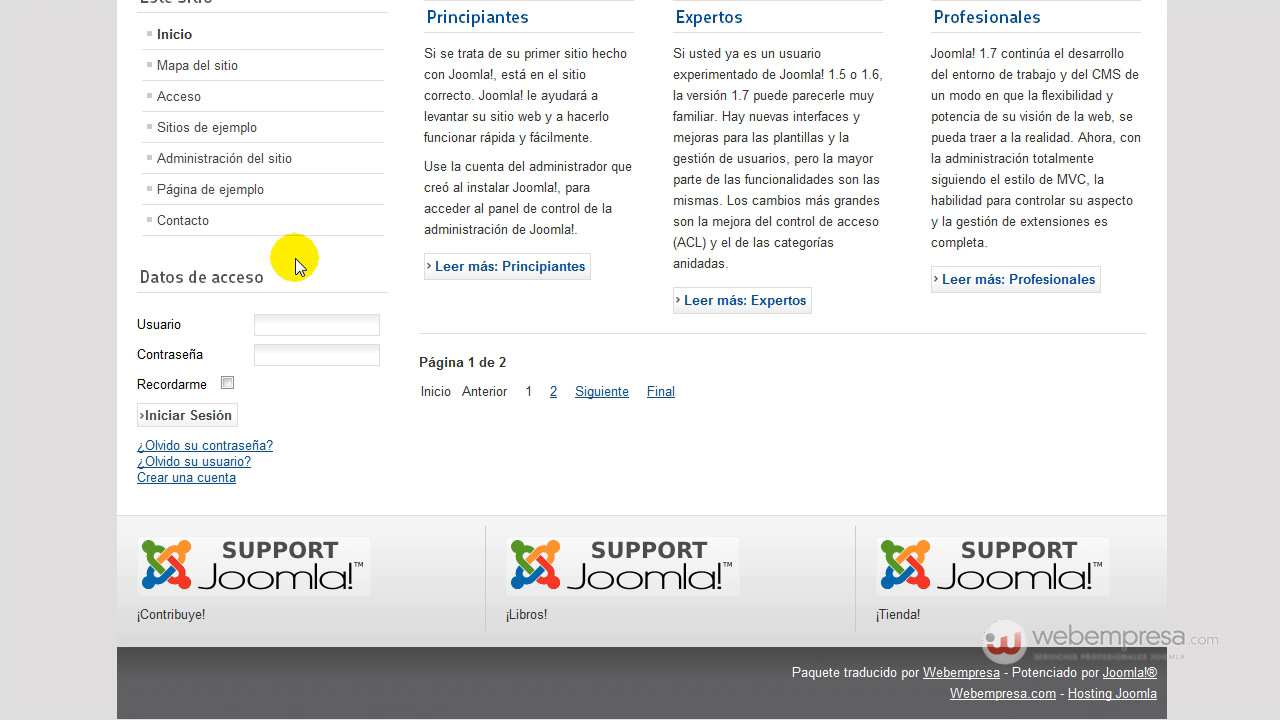
Scroll the front-end home page to inspect the Datos de acceso login box.
{"action": "scroll", "coordinate": [295, 270], "scroll_direction": "up", "scroll_amount": 6}
{"action": "scroll", "coordinate": [292, 350], "scroll_direction": "down", "scroll_amount": 6}
{"action": "scroll", "coordinate": [295, 400], "scroll_direction": "up", "scroll_amount": 5}
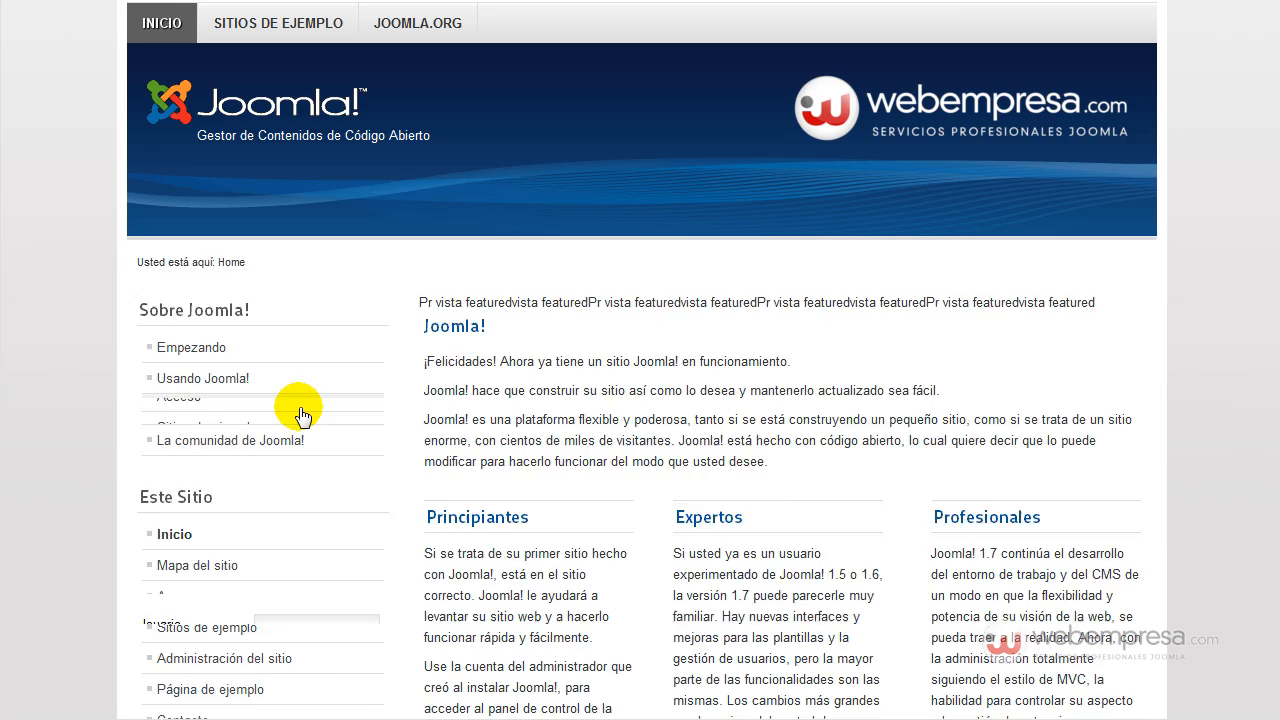
{"action": "scroll", "coordinate": [275, 360], "scroll_direction": "down", "scroll_amount": 2}
{"action": "scroll", "coordinate": [276, 362], "scroll_direction": "up", "scroll_amount": 2}
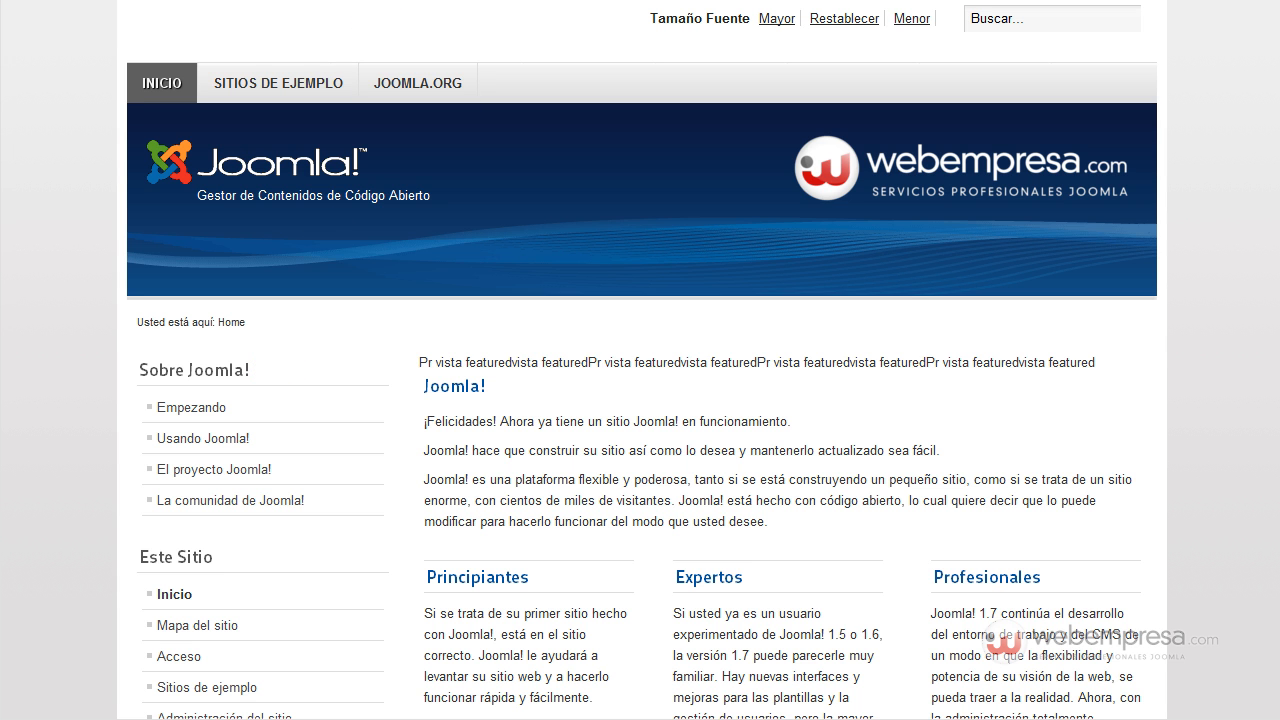
Preview the site with ?tp=1 to confirm the login box occupies position-7, then return to Module Manager.
{"action": "type", "text": "?"}
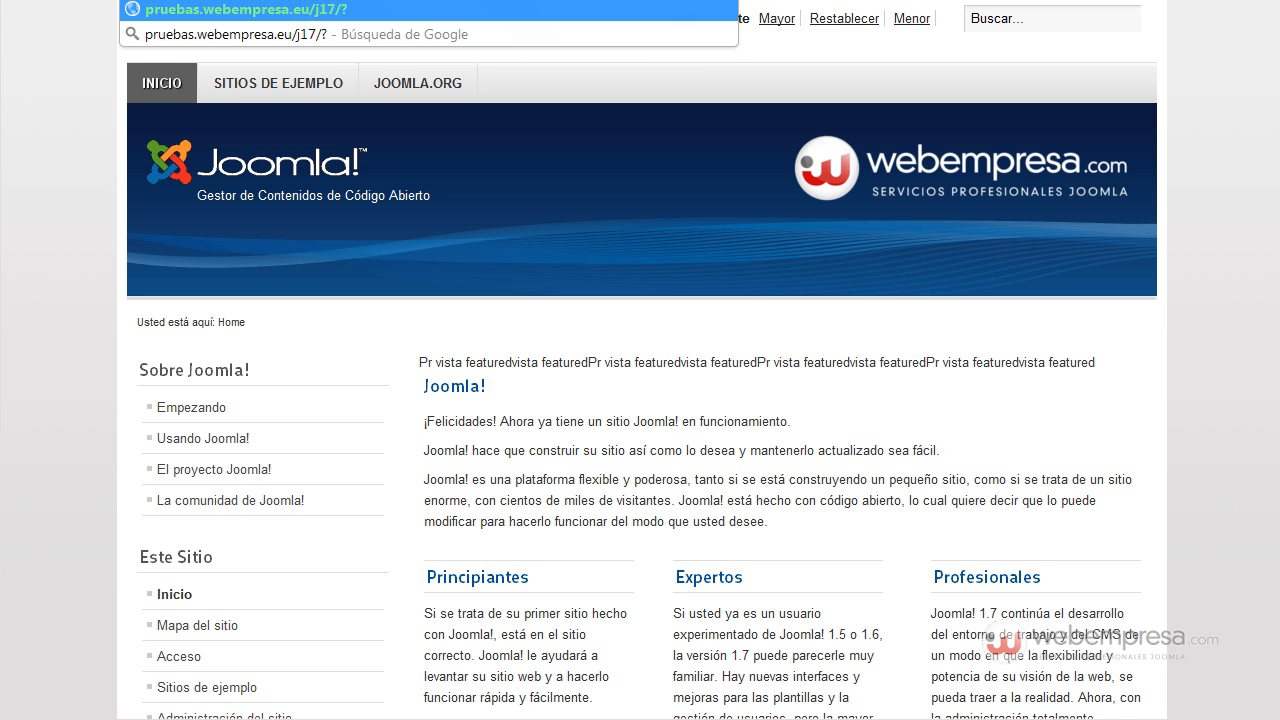
{"action": "type", "text": "tp=1"}
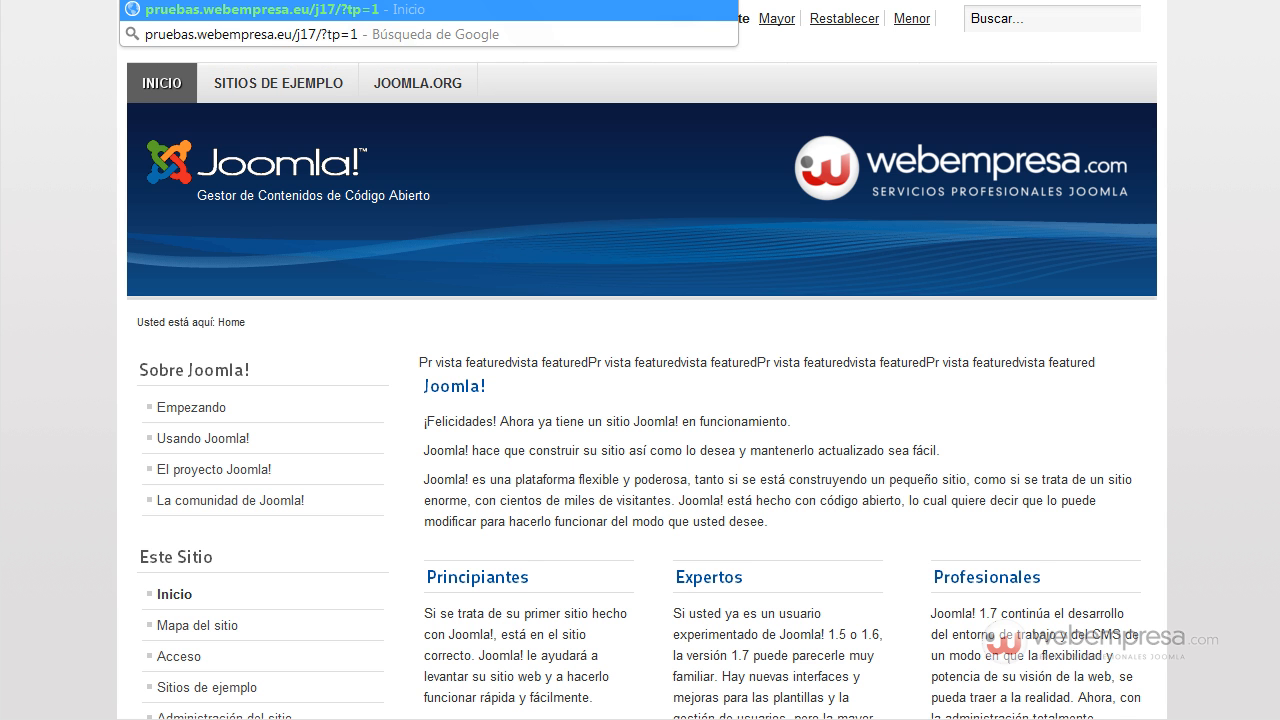
{"action": "key", "text": "Return"}
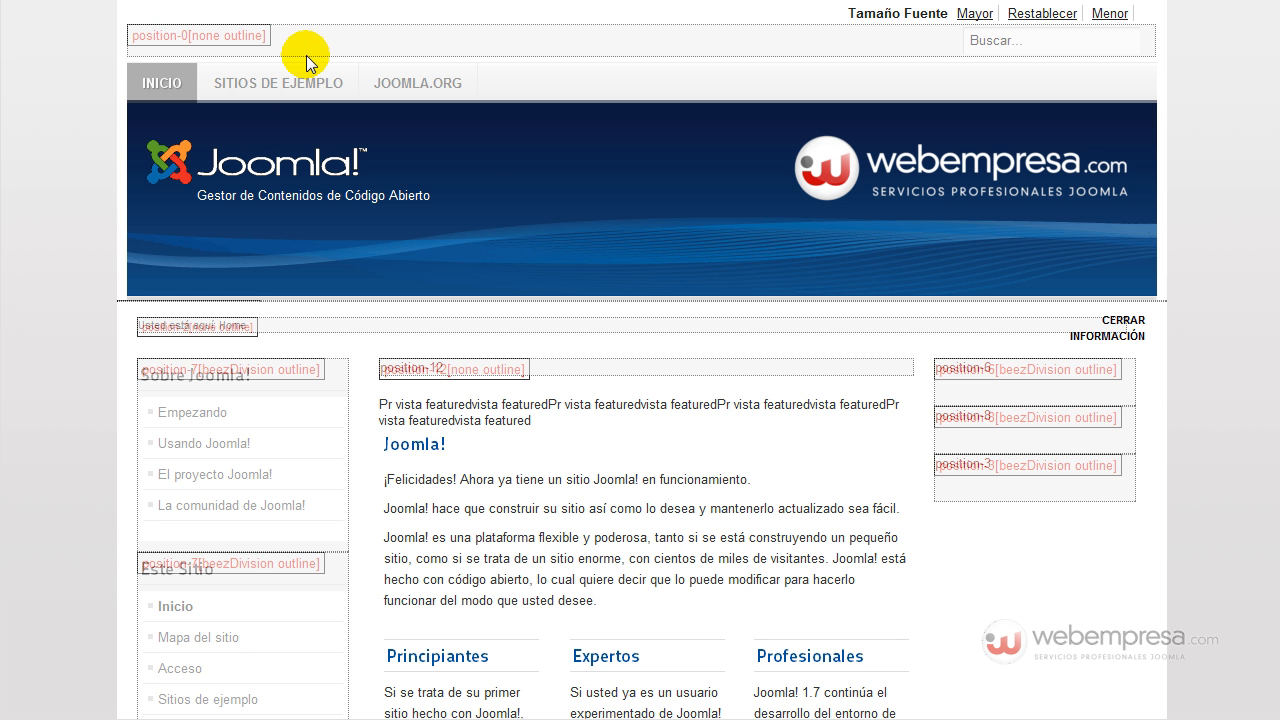
{"action": "scroll", "coordinate": [267, 339], "scroll_direction": "down", "scroll_amount": 7}
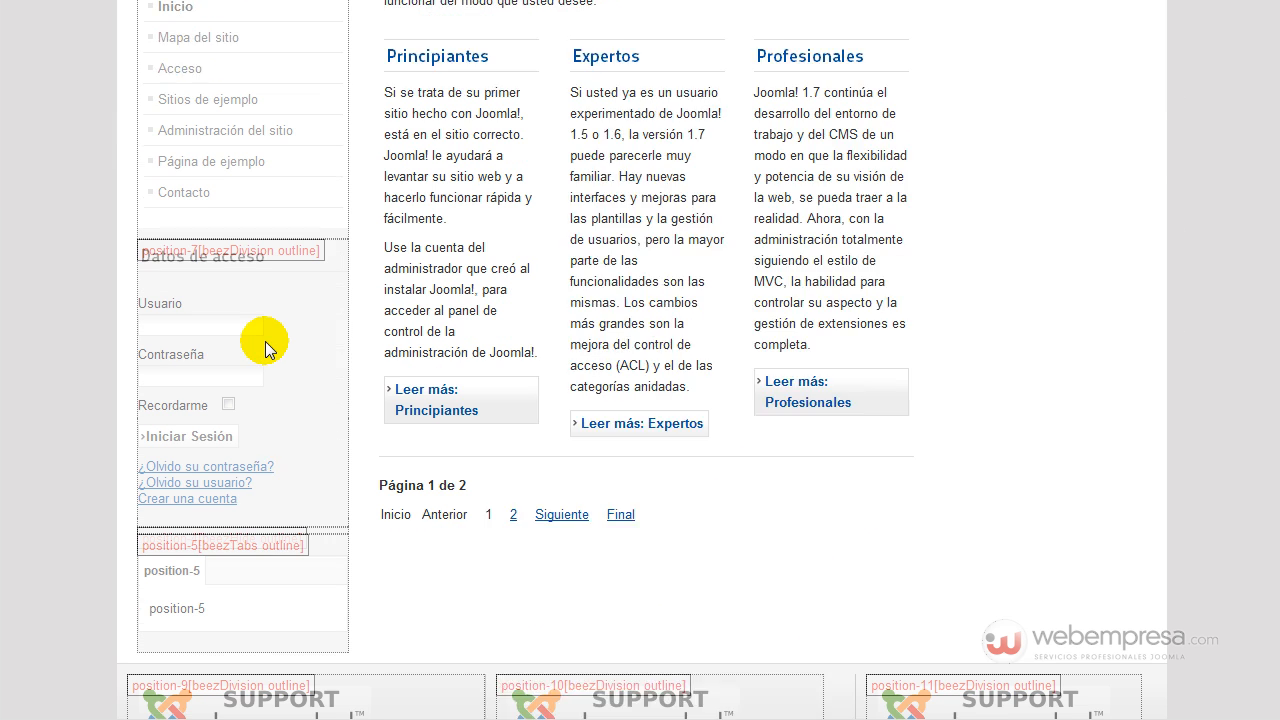
{"action": "left_click", "coordinate": [149, 177]}
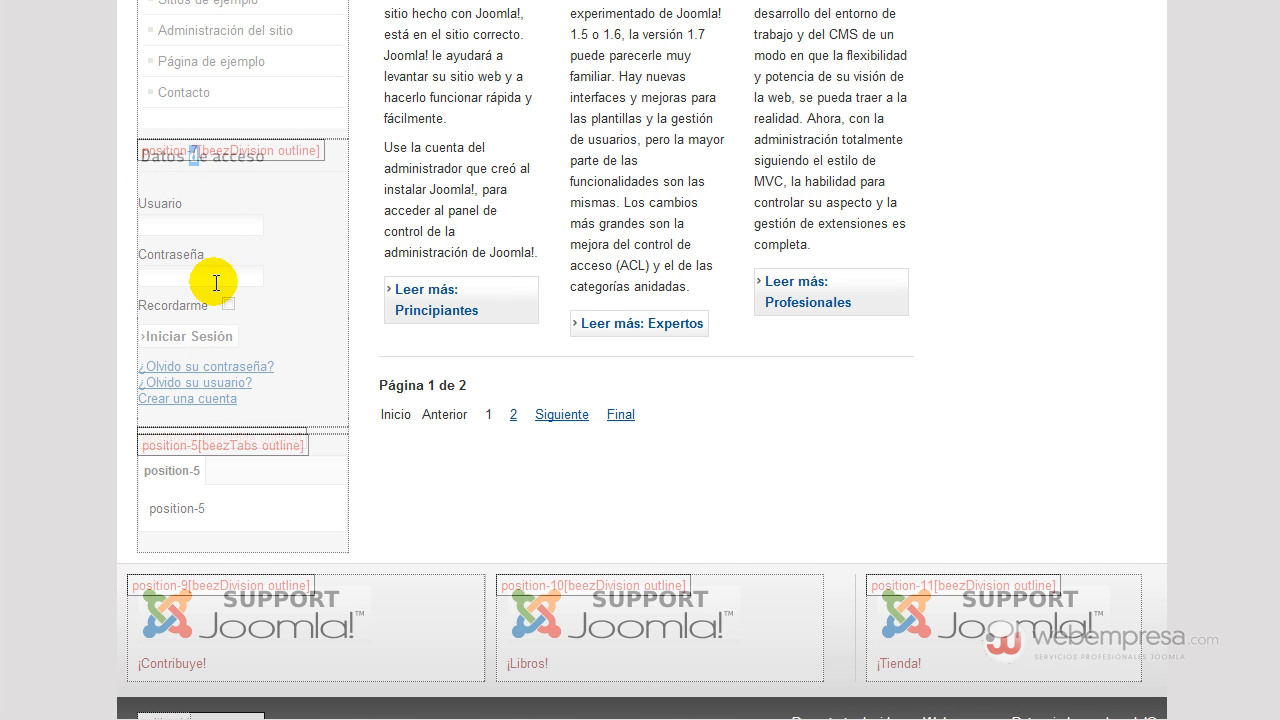
{"action": "scroll", "coordinate": [216, 282], "scroll_direction": "up", "scroll_amount": 7}
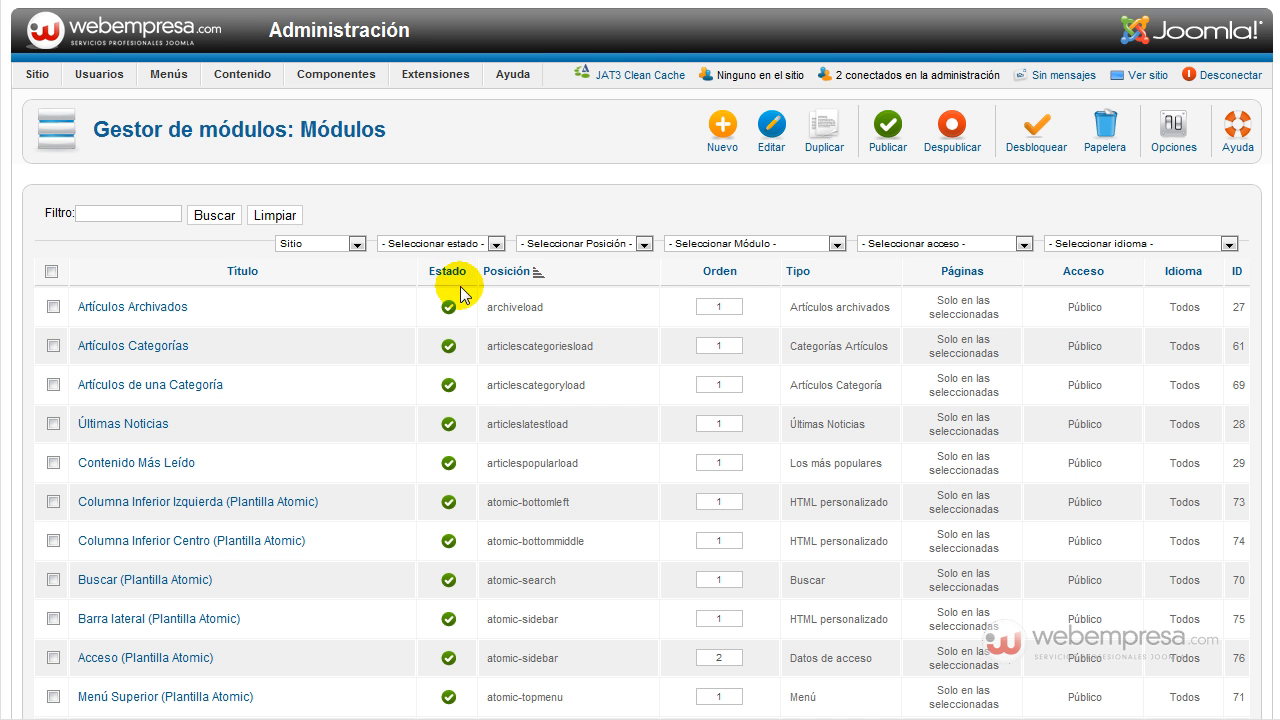
Filter the module list to position-7 and unpublish the Datos de acceso login module.
{"action": "left_click", "coordinate": [609, 248]}
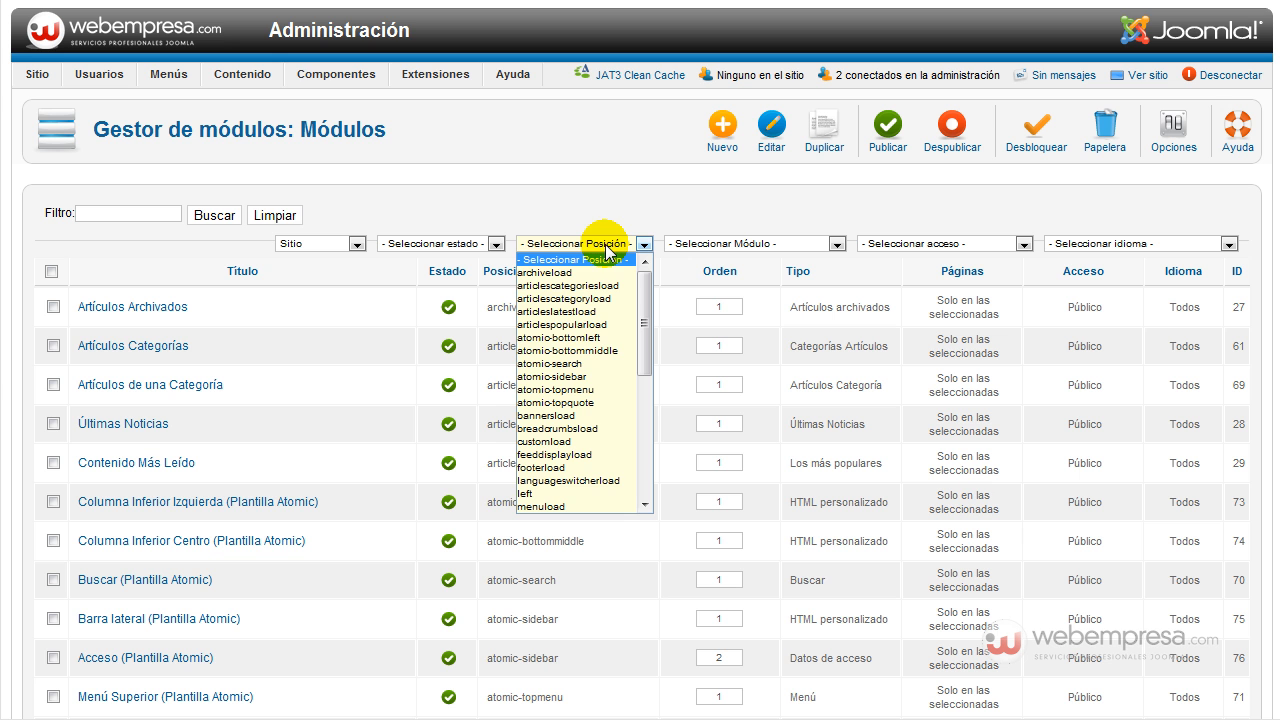
{"action": "scroll", "coordinate": [598, 360], "scroll_direction": "down", "scroll_amount": 5}
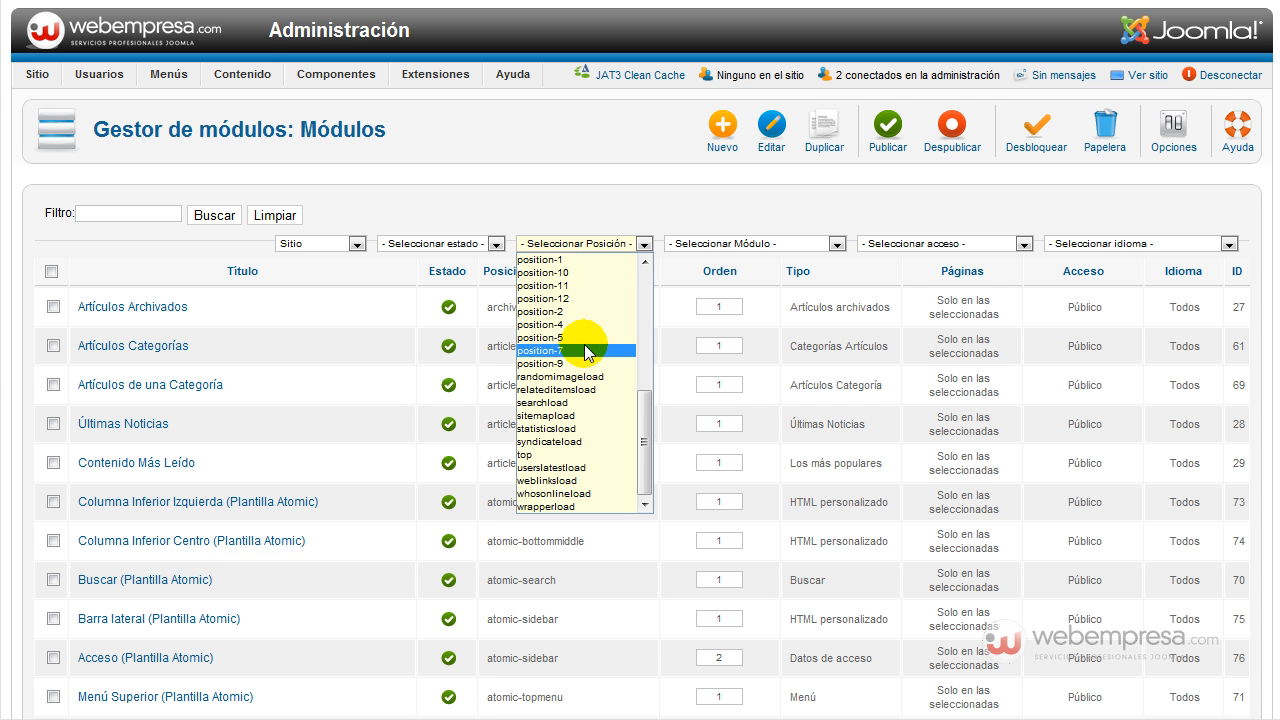
{"action": "left_click", "coordinate": [584, 350]}
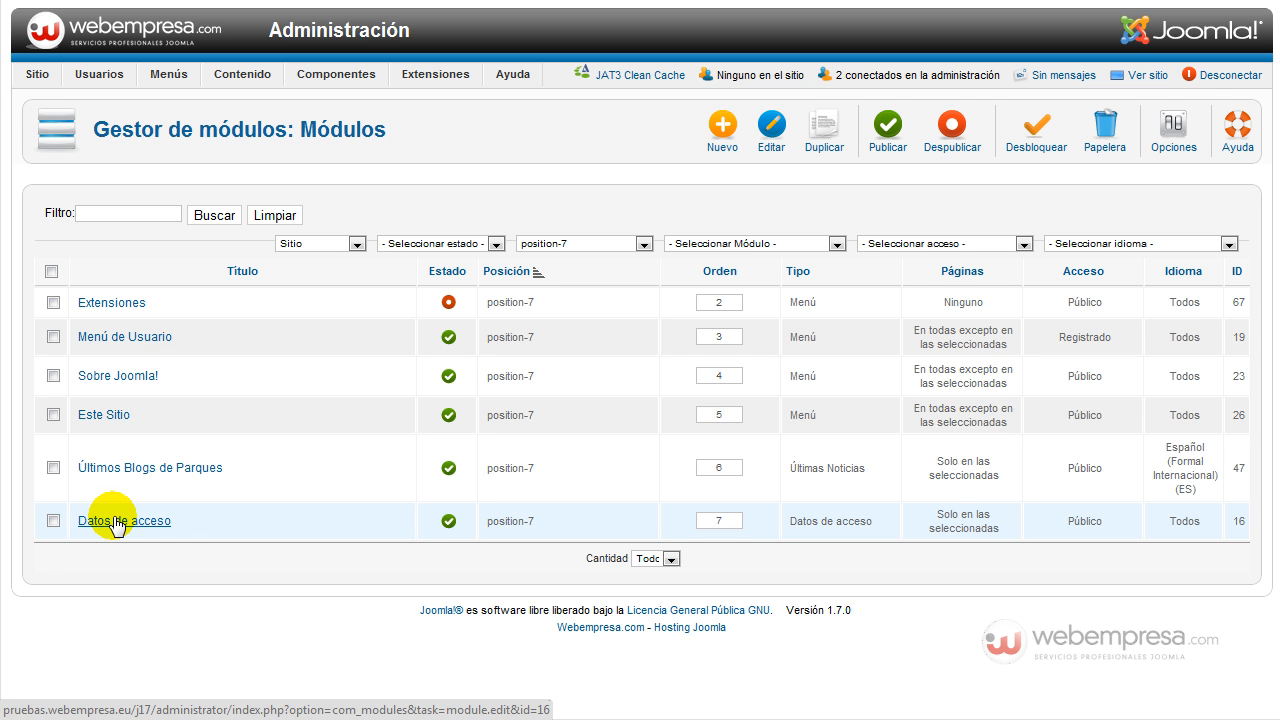
{"action": "left_click", "coordinate": [448, 521]}
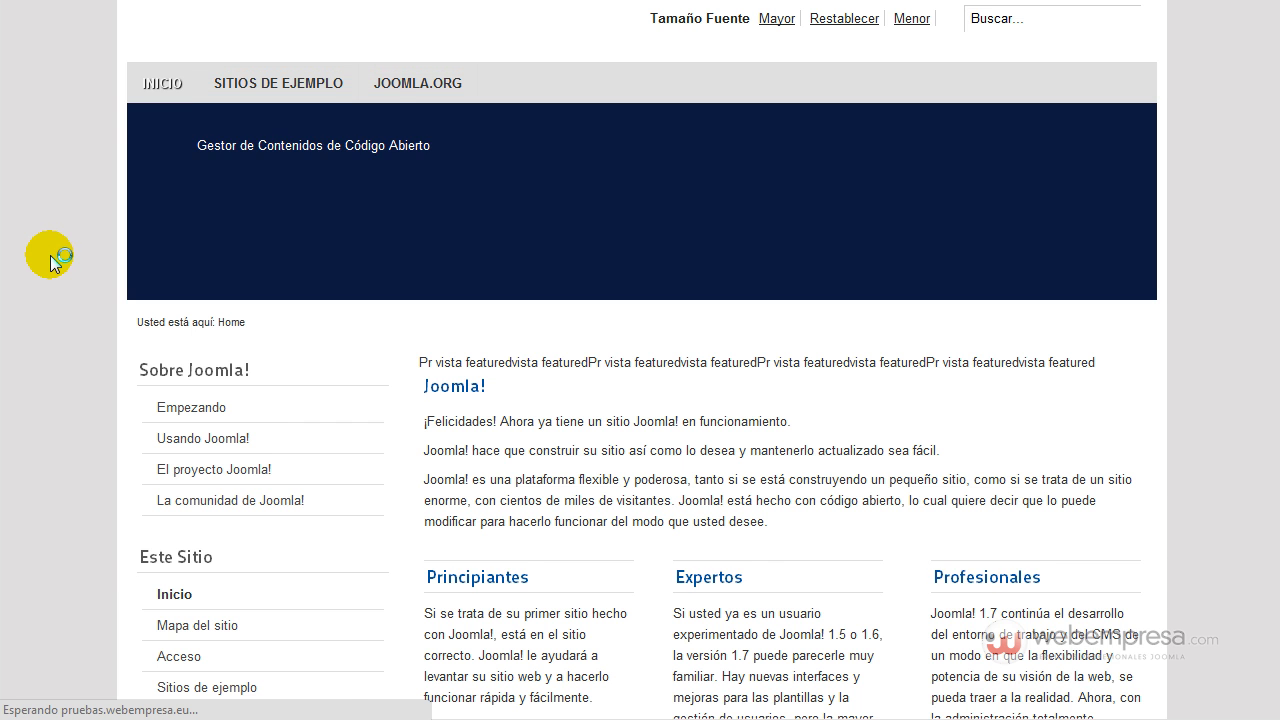
Go from the front-end site tab back to the administrator's position-7 module list.
{"action": "scroll", "coordinate": [54, 254], "scroll_direction": "down", "scroll_amount": 5}
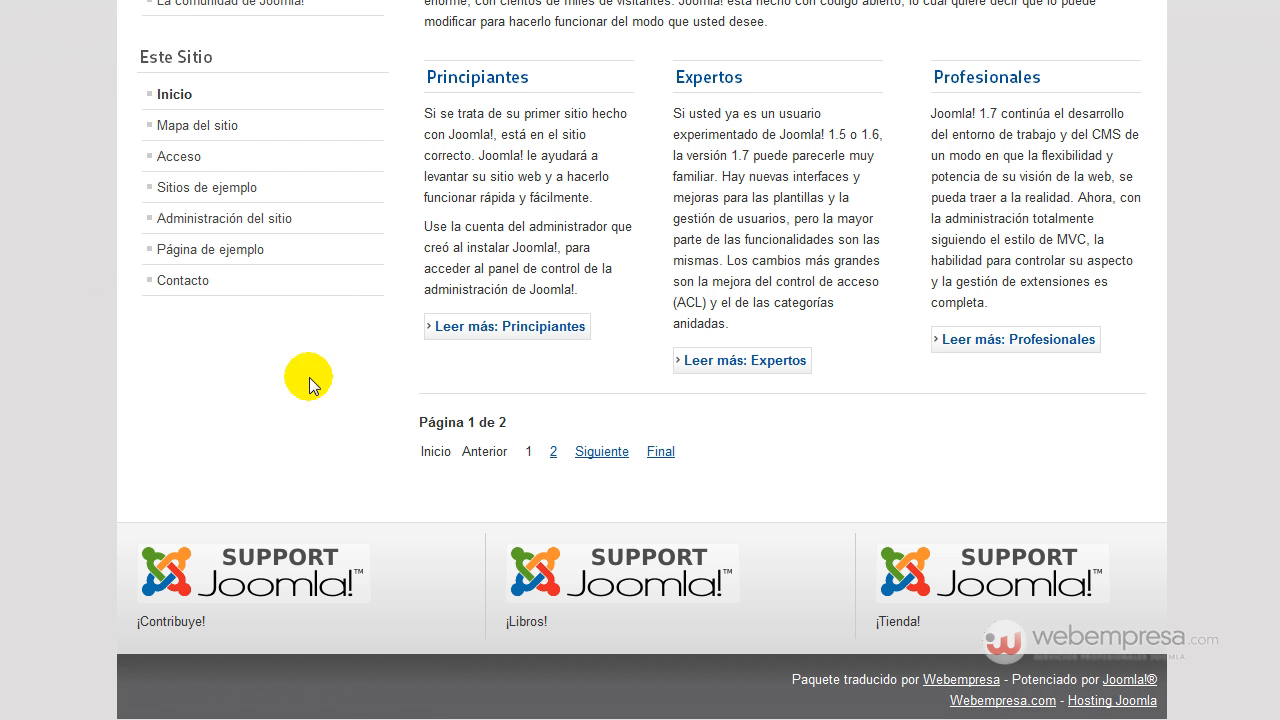
{"action": "scroll", "coordinate": [231, 390], "scroll_direction": "up", "scroll_amount": 5}
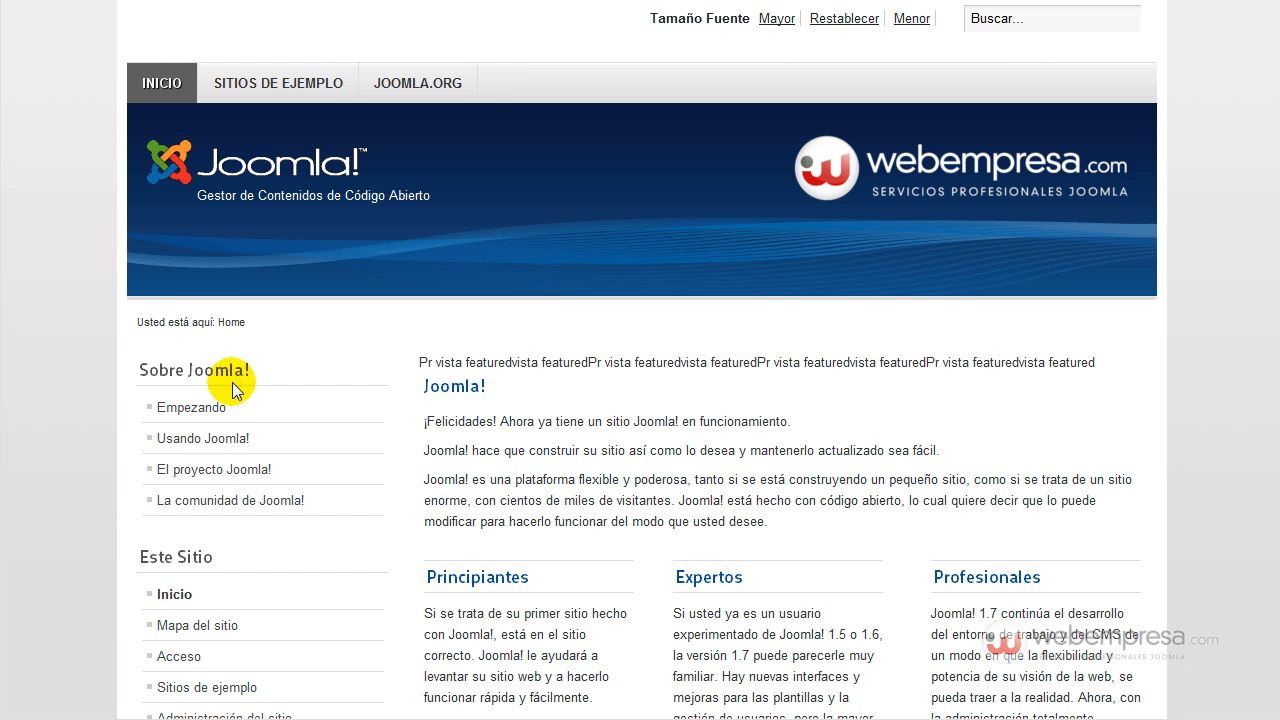
{"action": "key", "text": "ctrl+shift+Tab"}
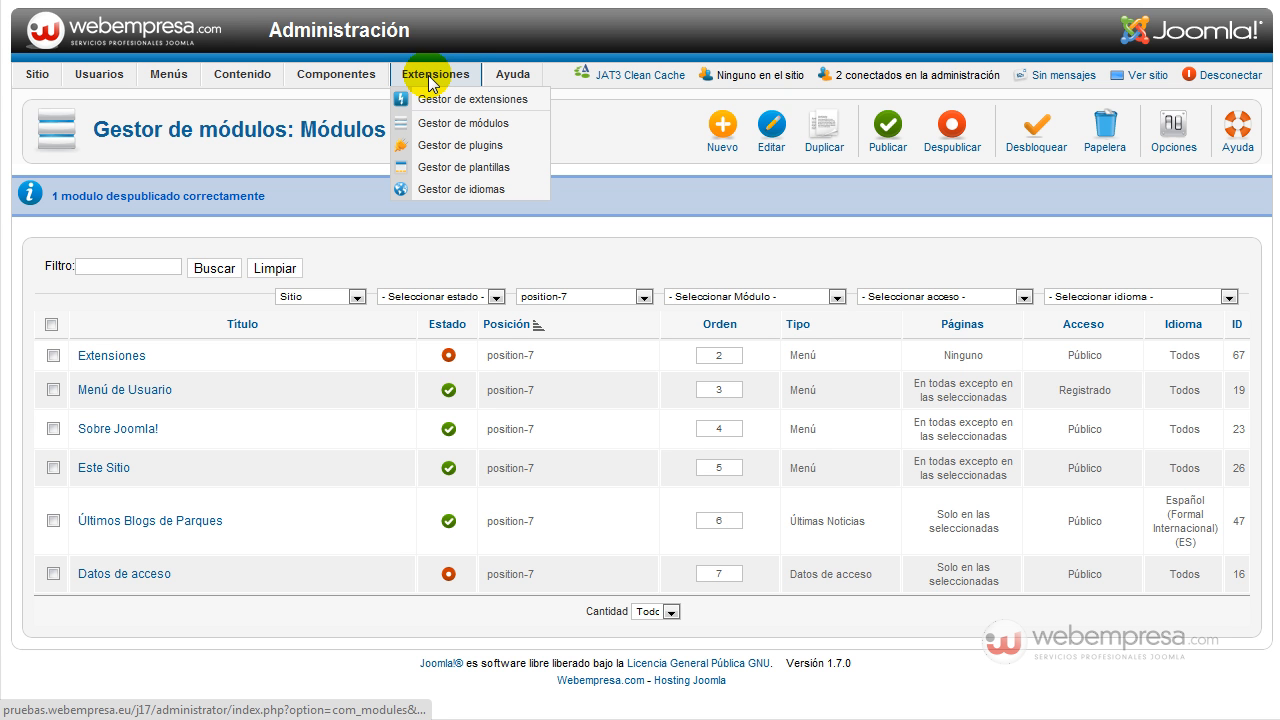
Upload and install mod_cblogin.zip from the cb_1_7_0-unzip1st folder in the extension installer.
{"action": "left_click", "coordinate": [436, 100]}
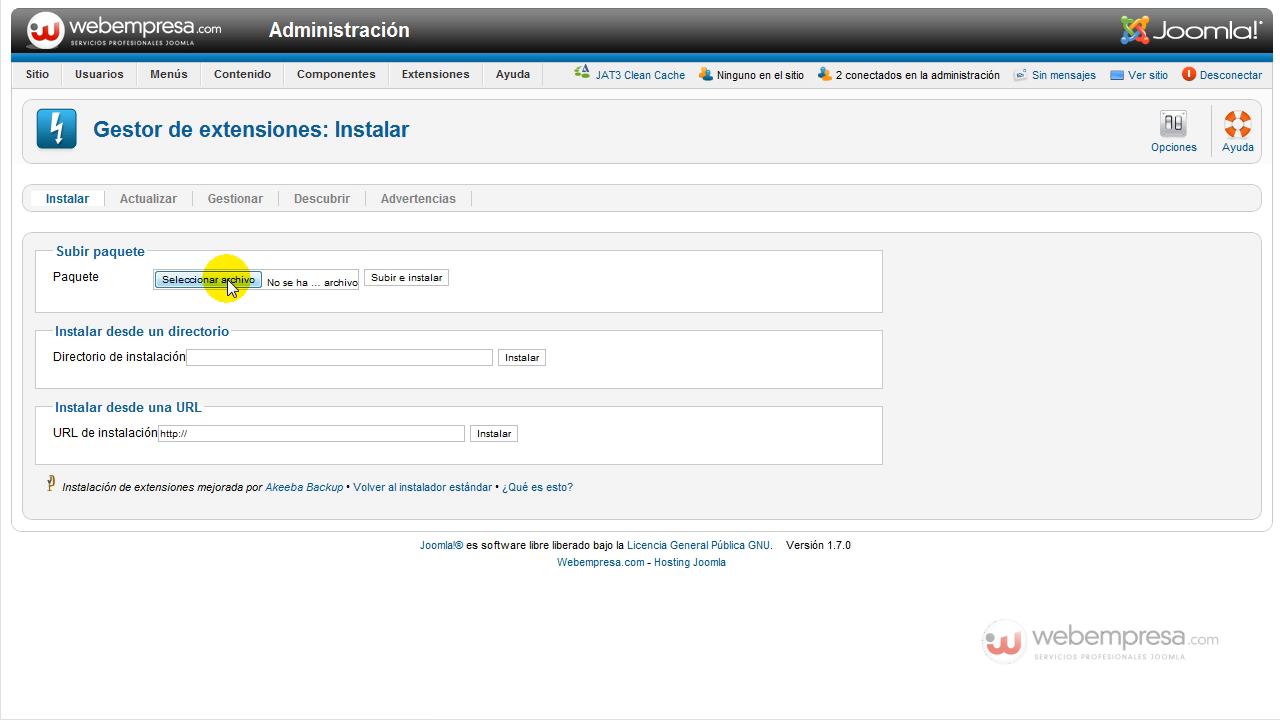
{"action": "left_click", "coordinate": [229, 284]}
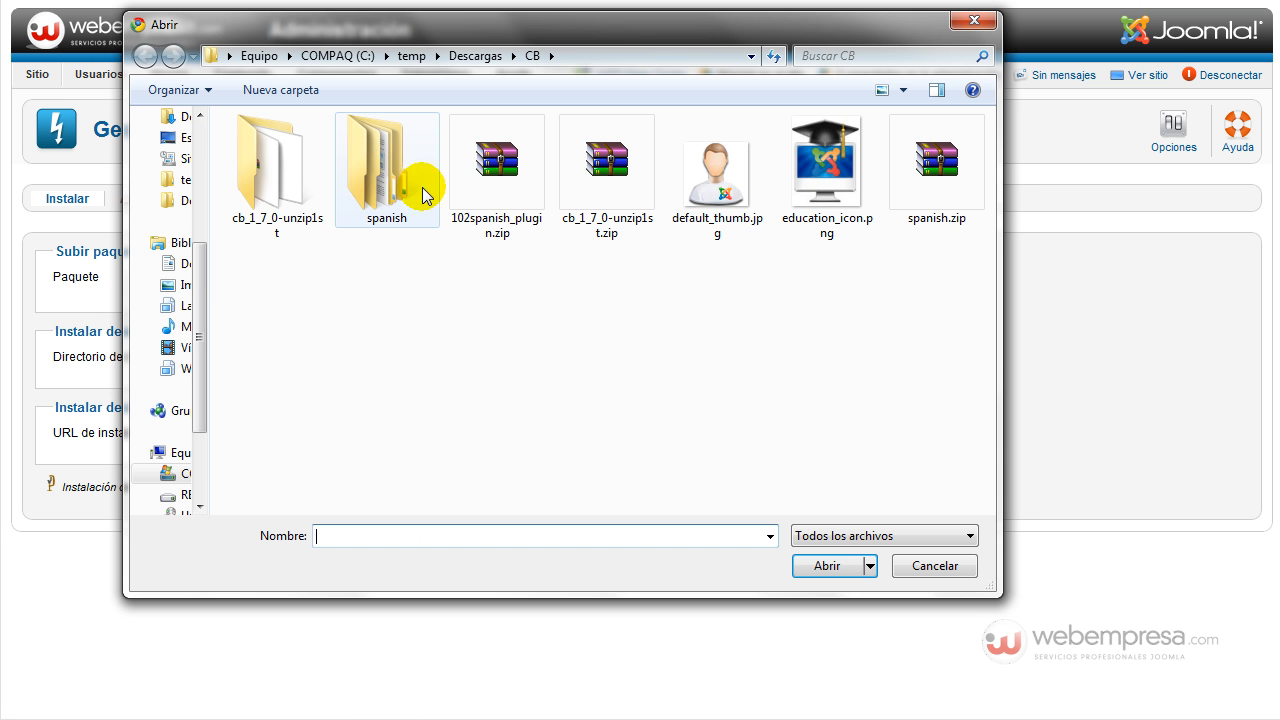
{"action": "left_click", "coordinate": [283, 189]}
{"action": "double_click", "coordinate": [283, 189]}
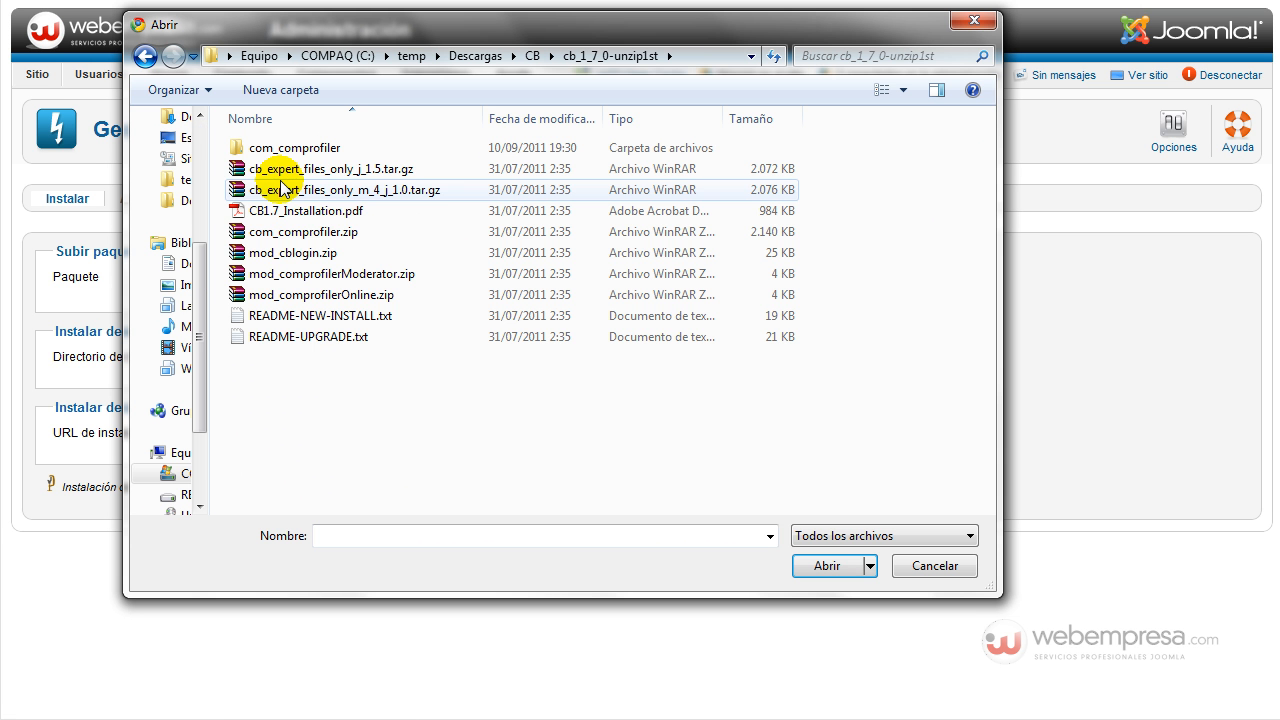
{"action": "left_click", "coordinate": [328, 255]}
{"action": "left_click", "coordinate": [827, 566]}
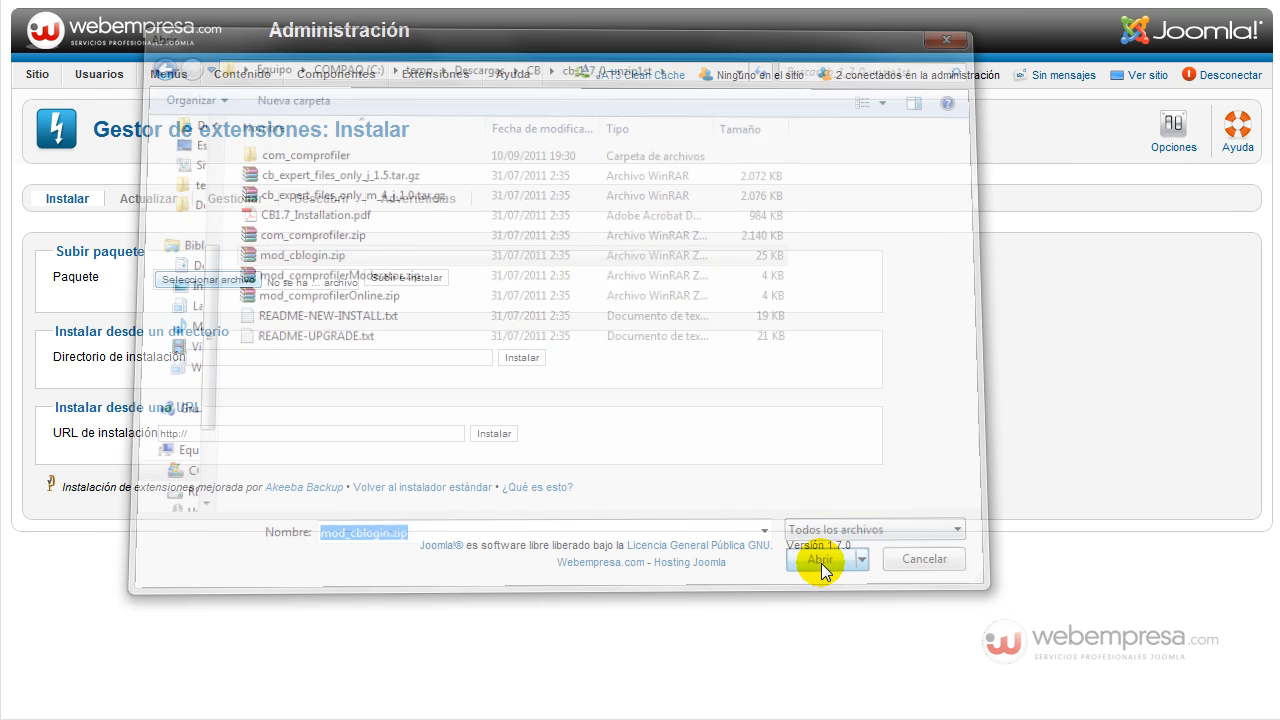
{"action": "left_click", "coordinate": [426, 281]}
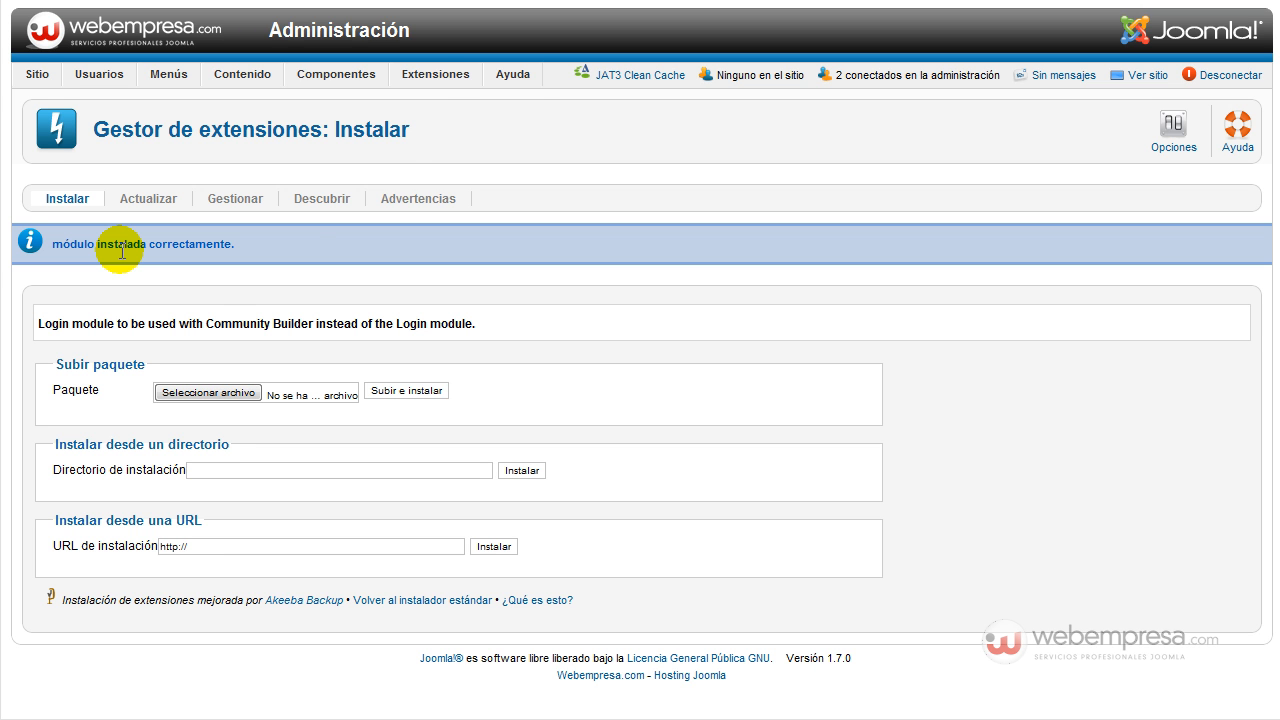
Open the Module Manager and filter the list to the CB Login module type.
{"action": "mouse_move", "coordinate": [436, 81]}
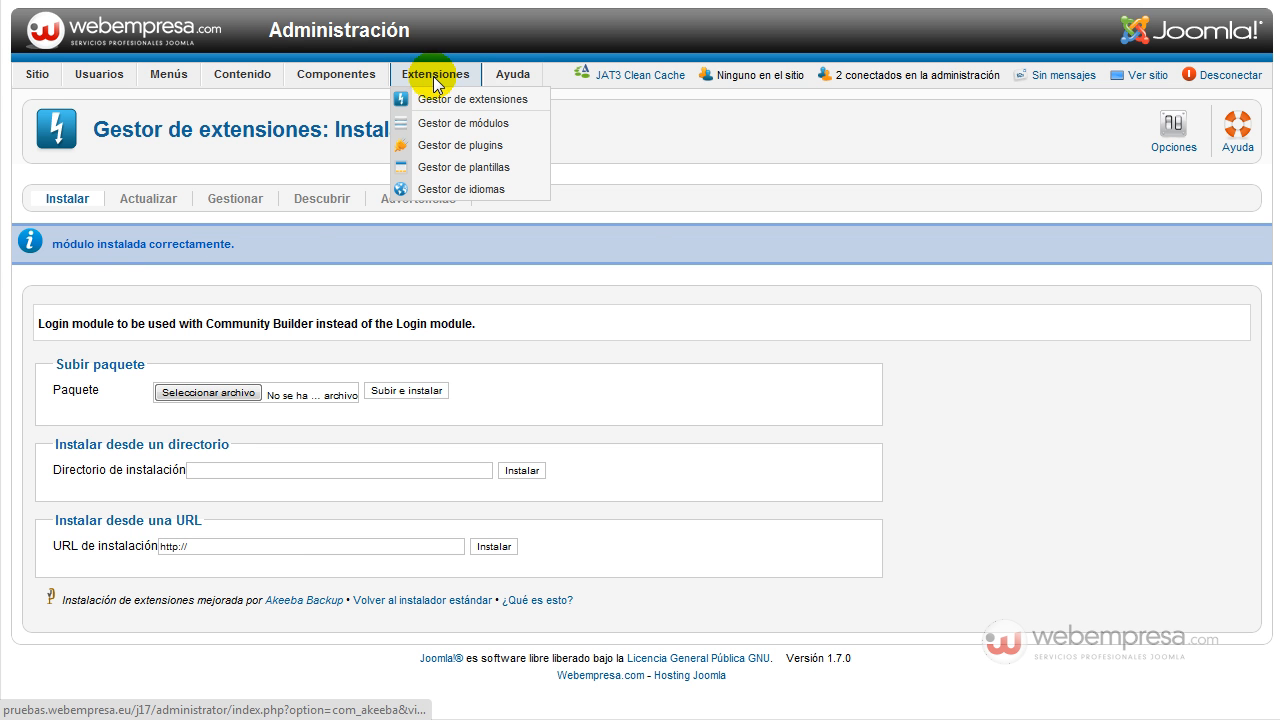
{"action": "left_click", "coordinate": [445, 123]}
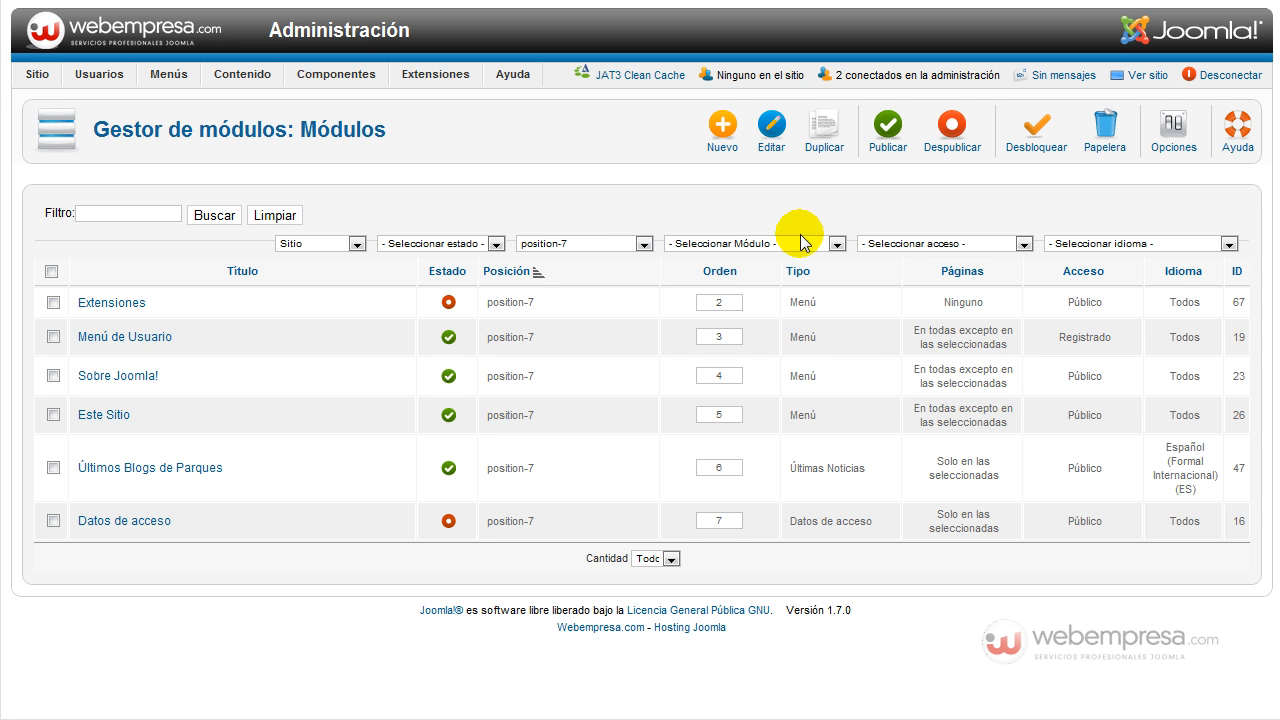
{"action": "left_click", "coordinate": [879, 244]}
{"action": "left_click", "coordinate": [879, 246]}
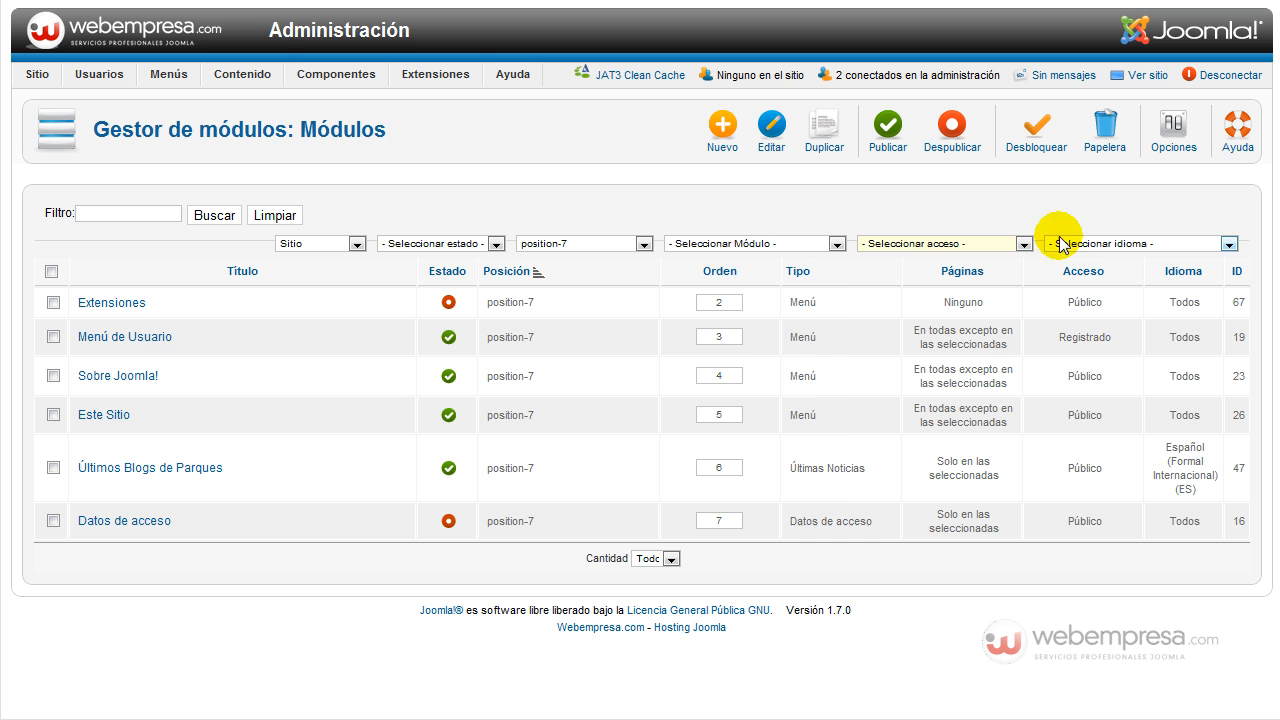
{"action": "left_click", "coordinate": [757, 244]}
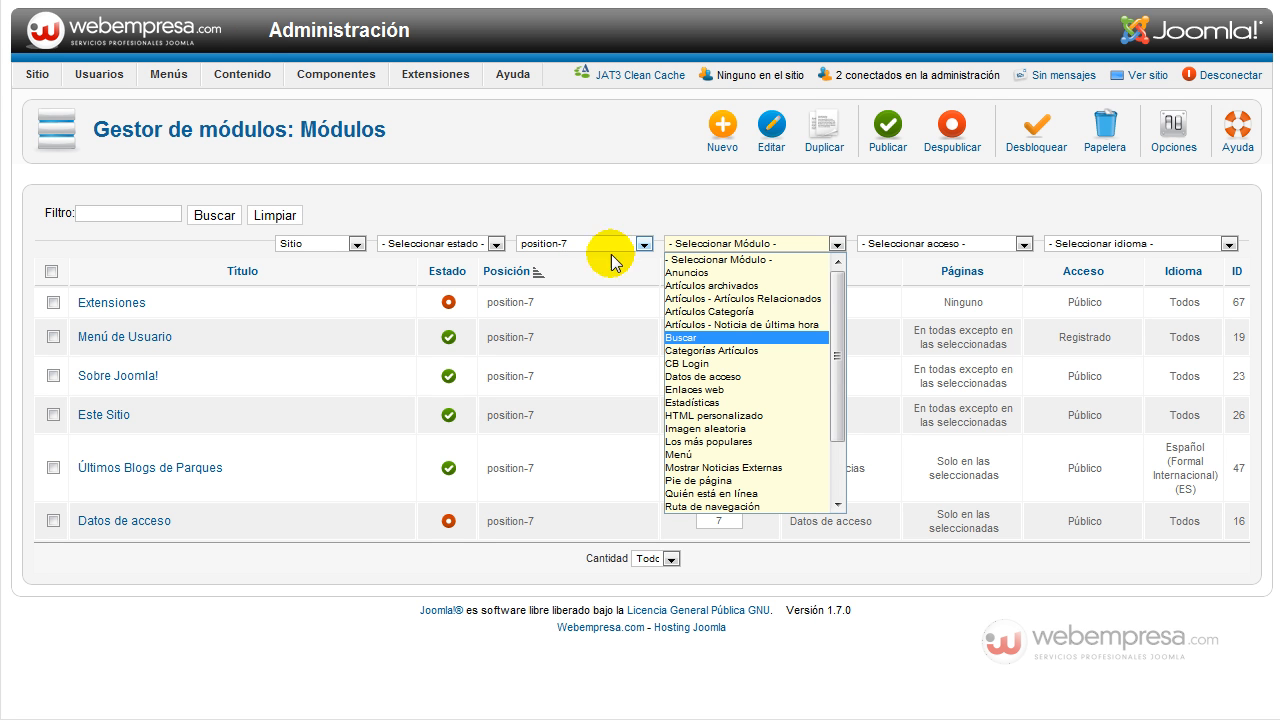
{"action": "left_click", "coordinate": [700, 363]}
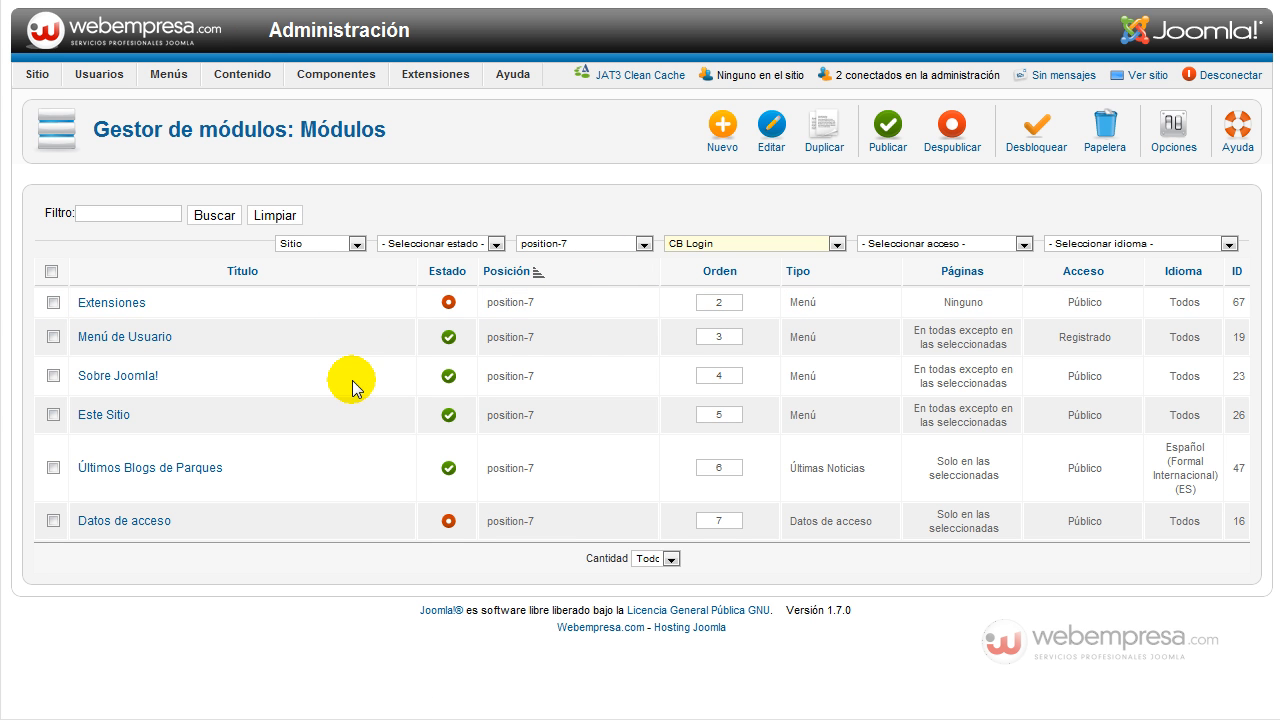
Clear the position filter and open the unpublished CB Login module for editing.
{"action": "left_click", "coordinate": [573, 245]}
{"action": "left_click", "coordinate": [571, 260]}
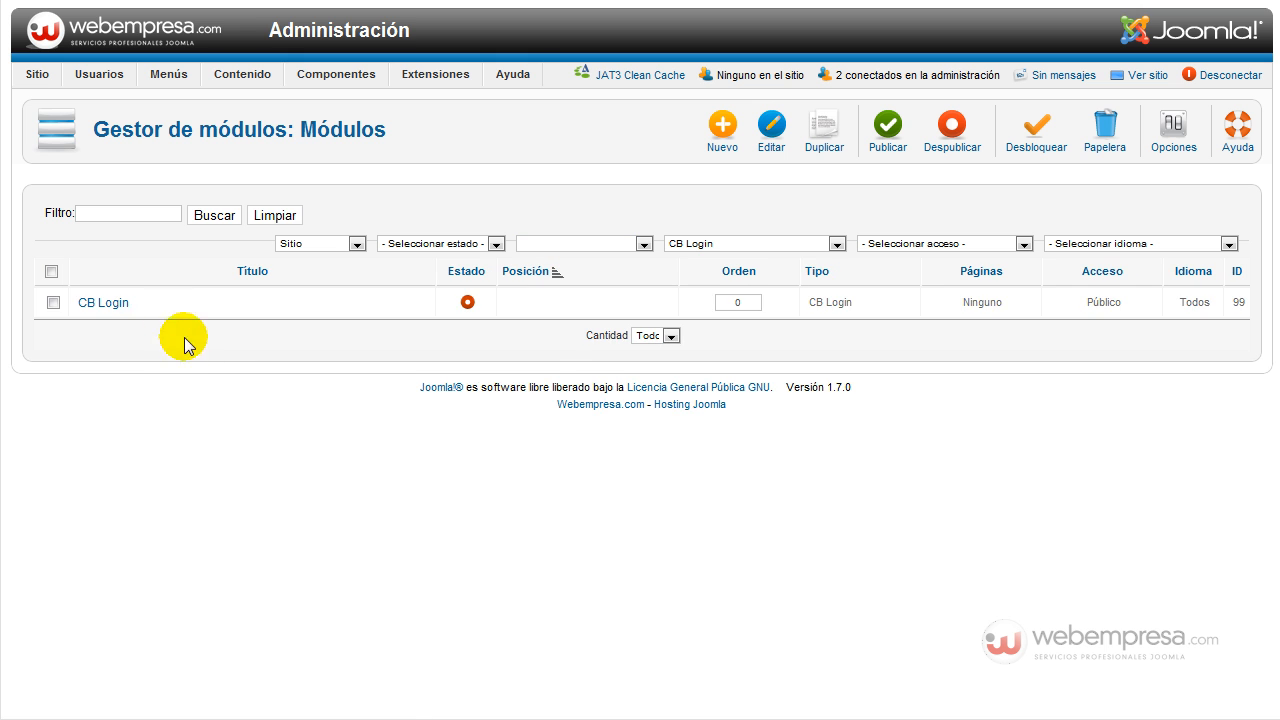
{"action": "left_click", "coordinate": [112, 304]}
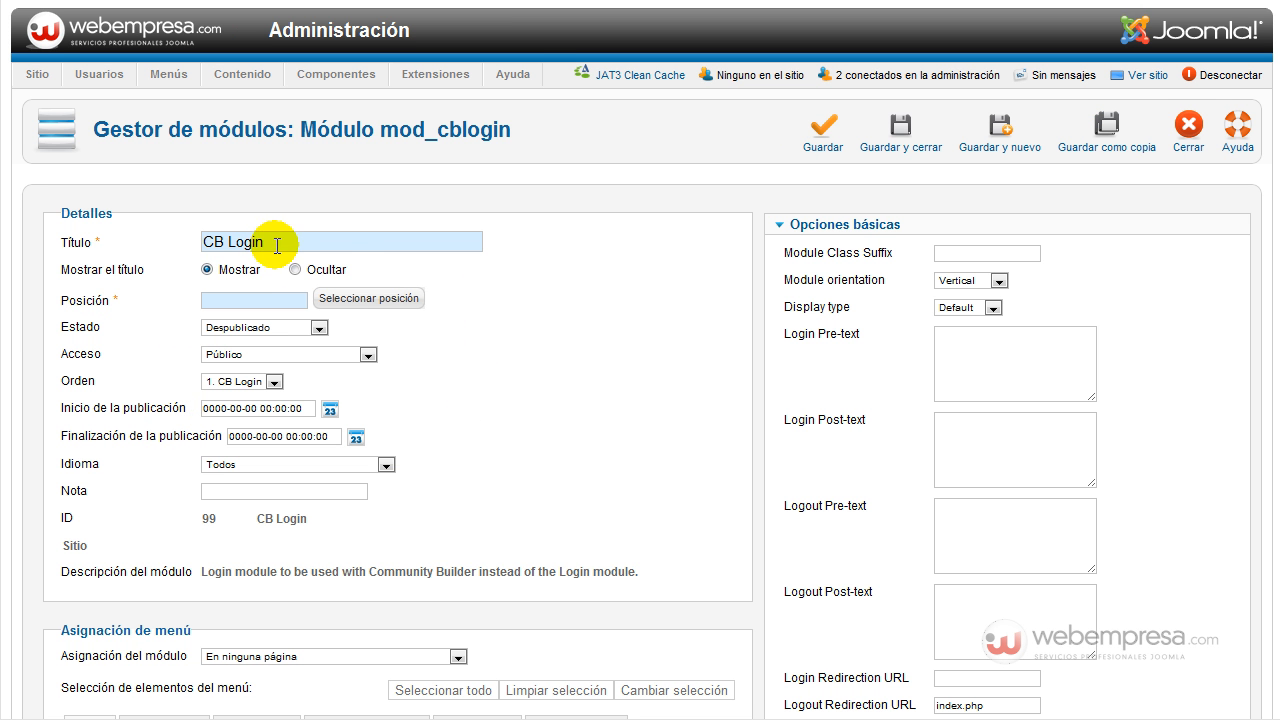
Rename the module to 'Acceso Usuarios' and place it in position-7.
{"action": "left_click_drag", "start_coordinate": [277, 240], "coordinate": [162, 252]}
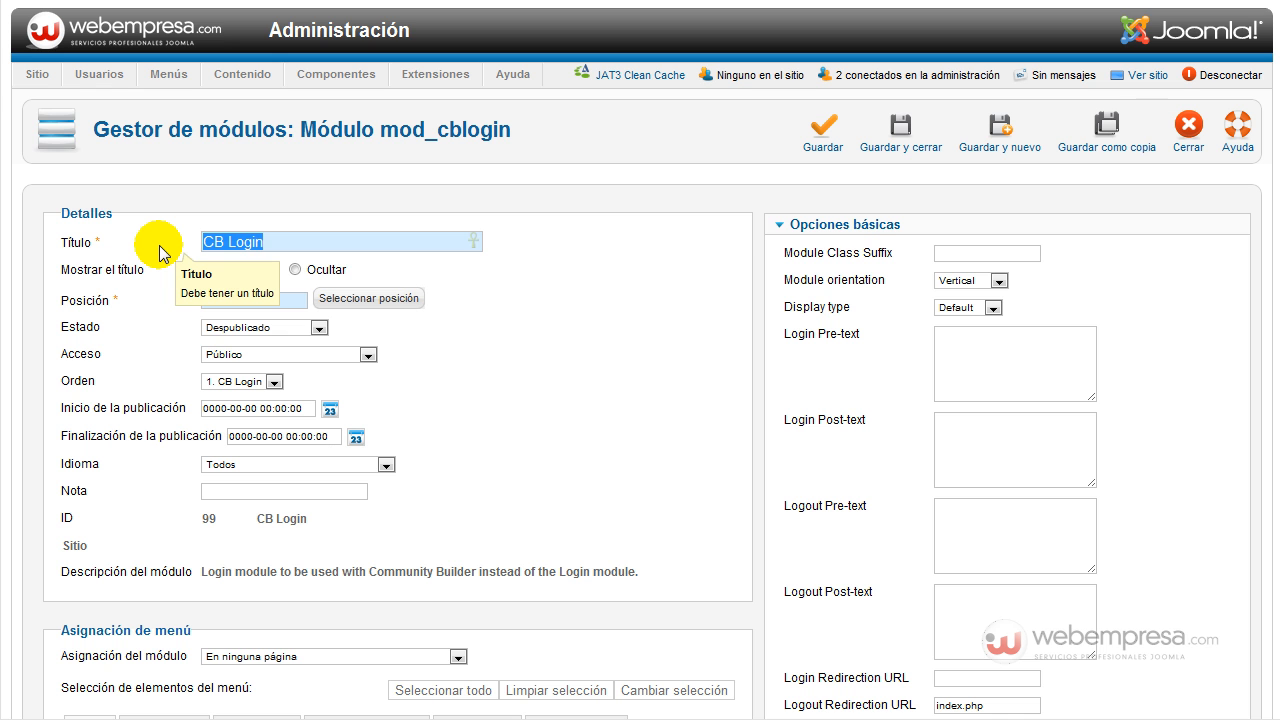
{"action": "type", "text": "Acceso Usuarios"}
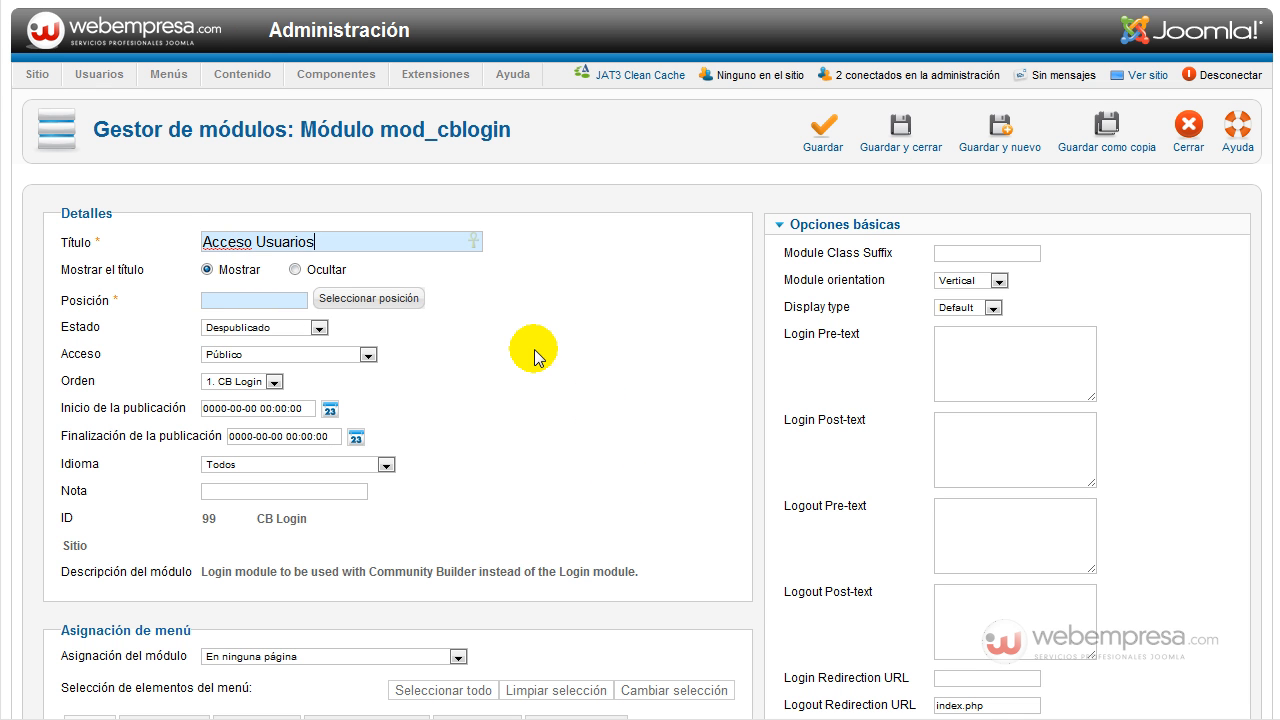
{"action": "left_click", "coordinate": [360, 299]}
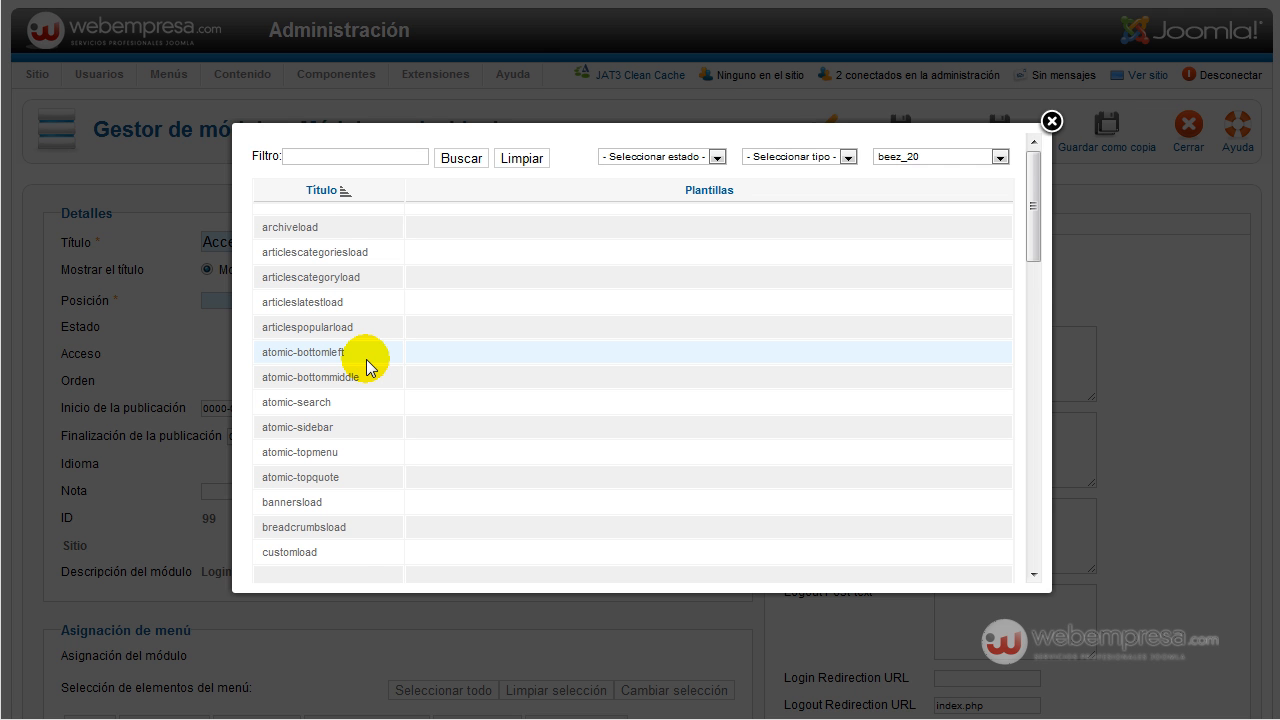
{"action": "scroll", "coordinate": [366, 367], "scroll_direction": "down", "scroll_amount": 1}
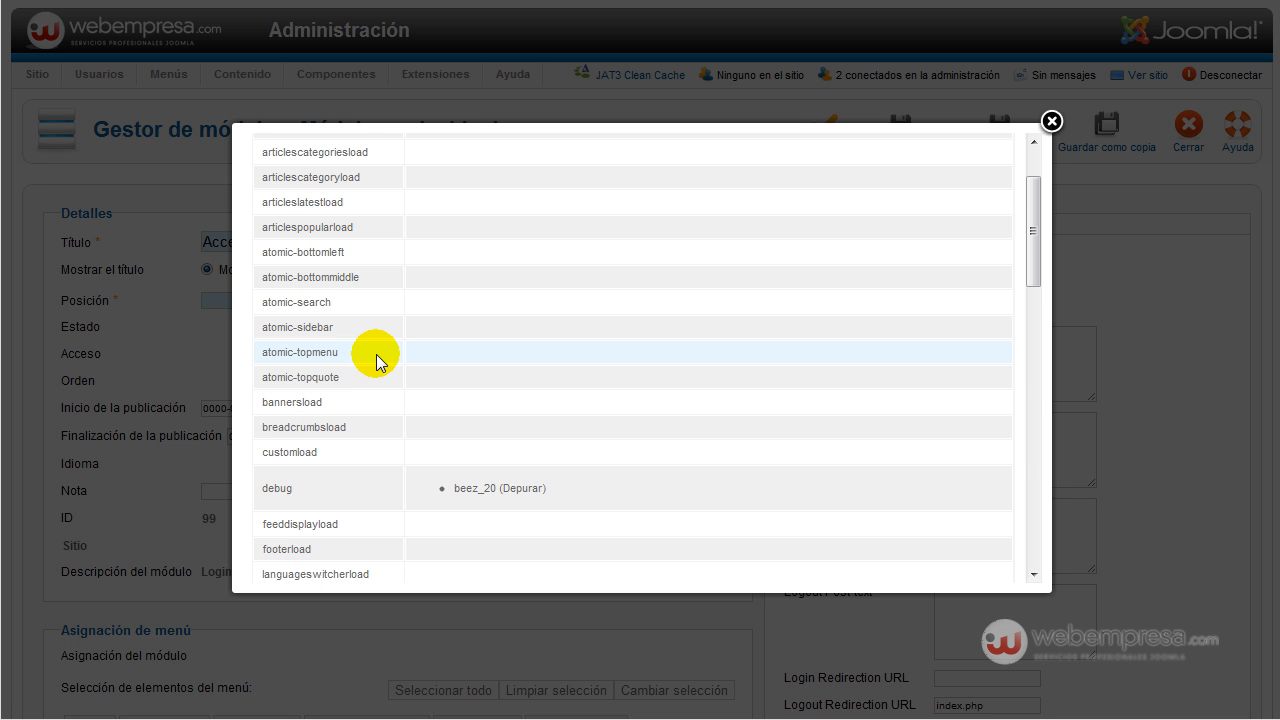
{"action": "scroll", "coordinate": [376, 362], "scroll_direction": "down", "scroll_amount": 10}
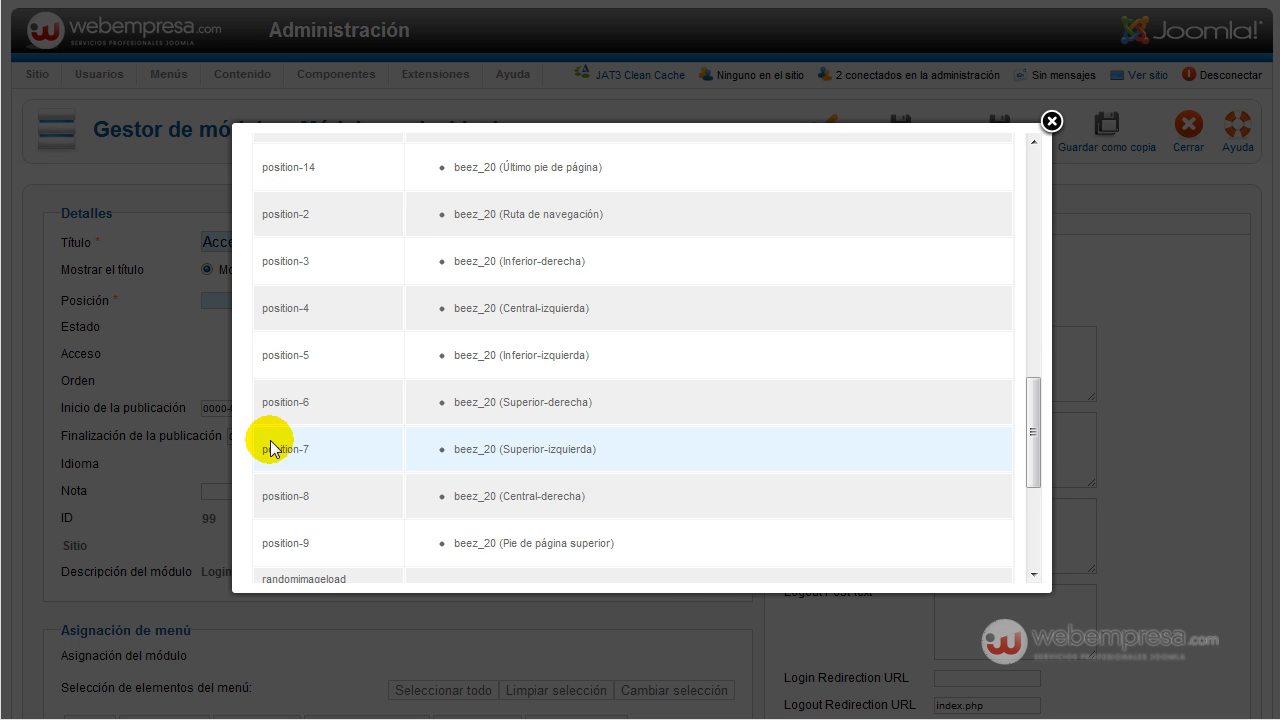
{"action": "left_click", "coordinate": [278, 449]}
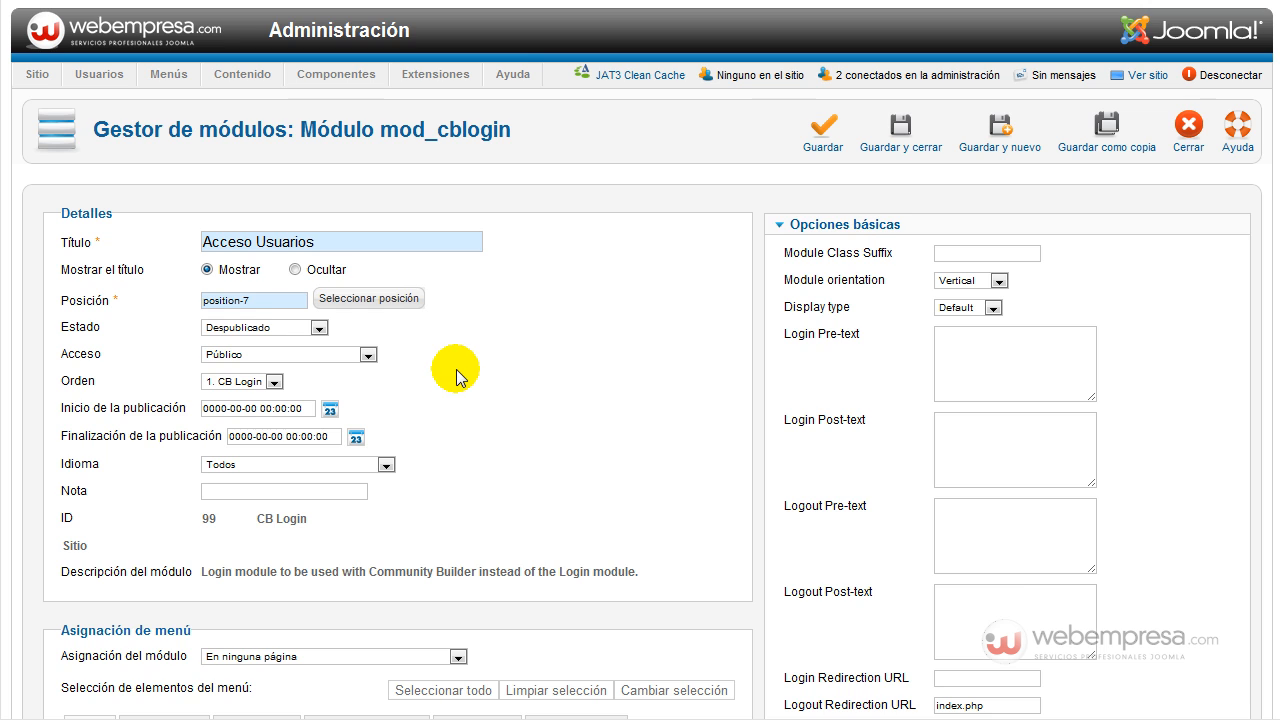
Set the module's page assignment to show it on all pages.
{"action": "scroll", "coordinate": [457, 378], "scroll_direction": "down", "scroll_amount": 3}
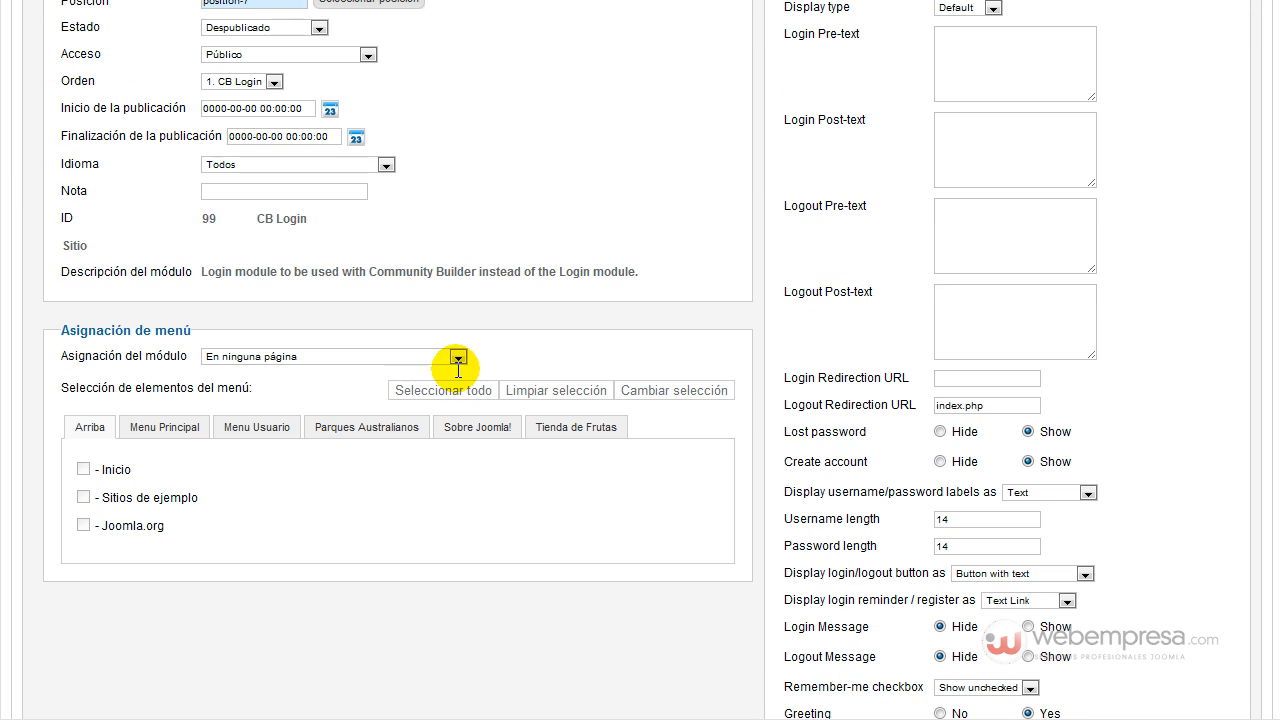
{"action": "left_click", "coordinate": [265, 360]}
{"action": "left_click", "coordinate": [265, 372]}
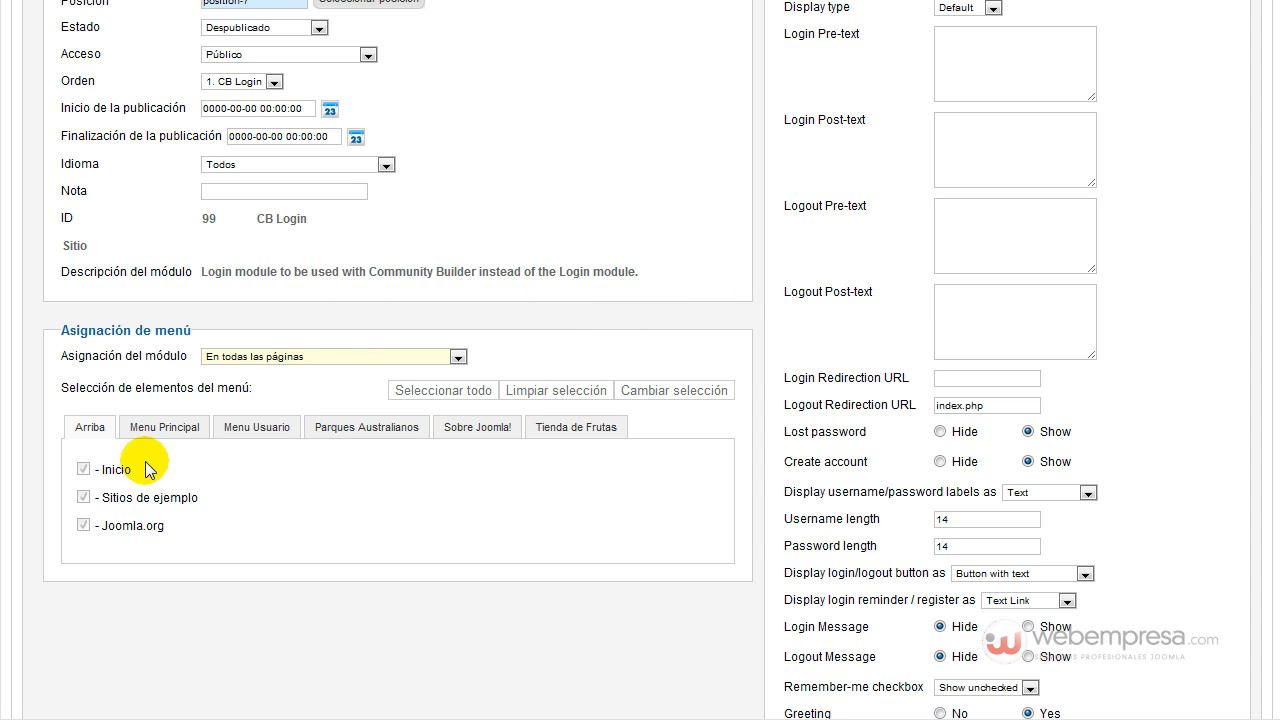
{"action": "left_click", "coordinate": [270, 362]}
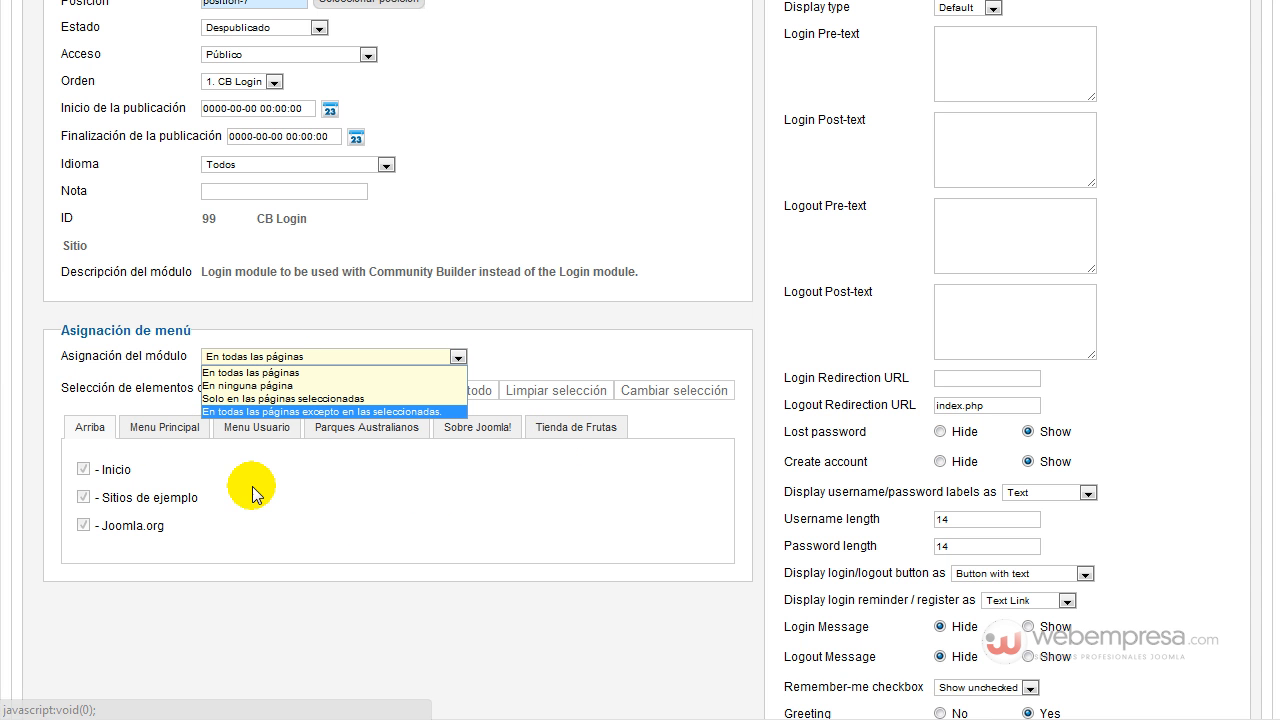
{"action": "left_click", "coordinate": [332, 606]}
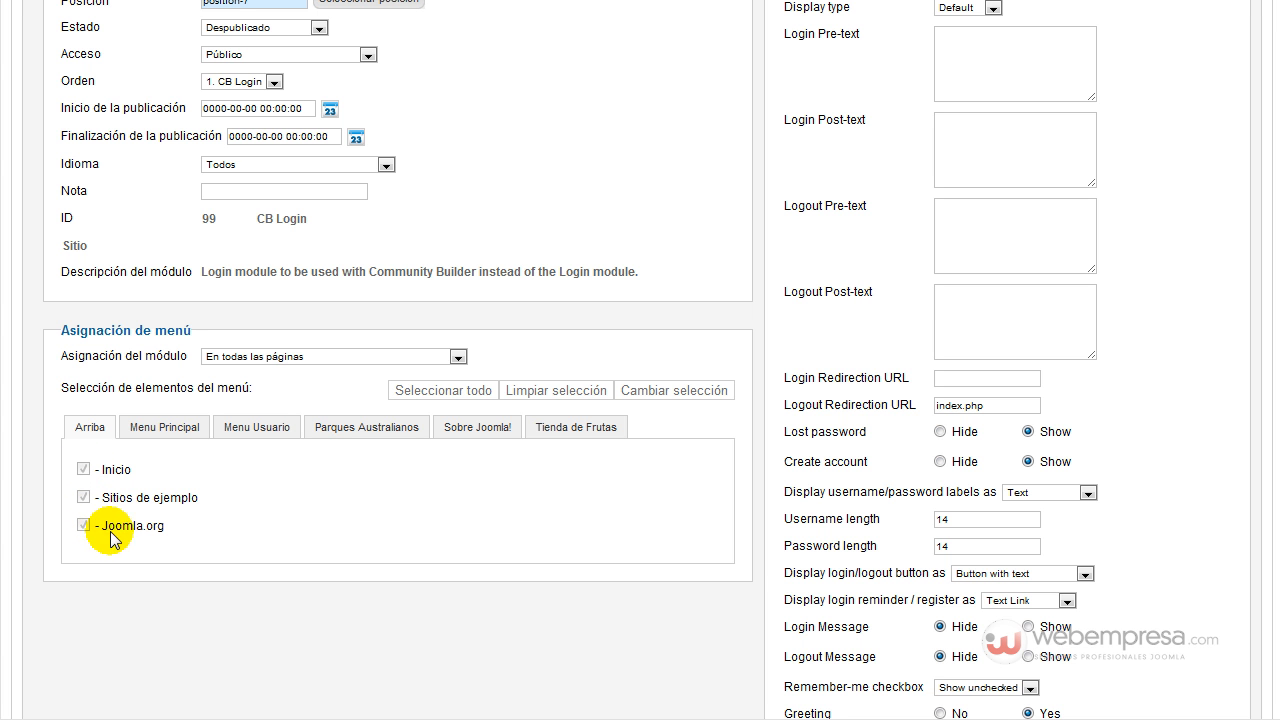
Set CB Plugins integration to Yes, then save and close the module.
{"action": "scroll", "coordinate": [1100, 335], "scroll_direction": "up", "scroll_amount": 3}
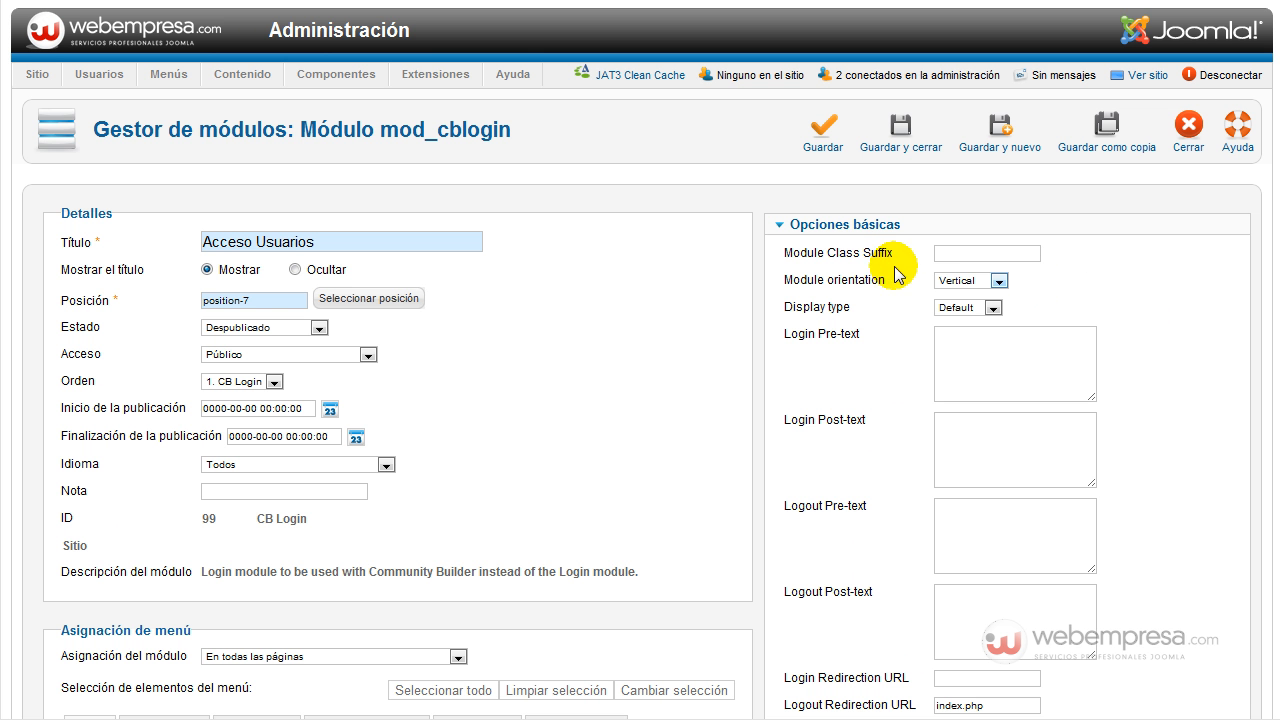
{"action": "scroll", "coordinate": [968, 350], "scroll_direction": "down", "scroll_amount": 2}
{"action": "scroll", "coordinate": [1112, 310], "scroll_direction": "up", "scroll_amount": 2}
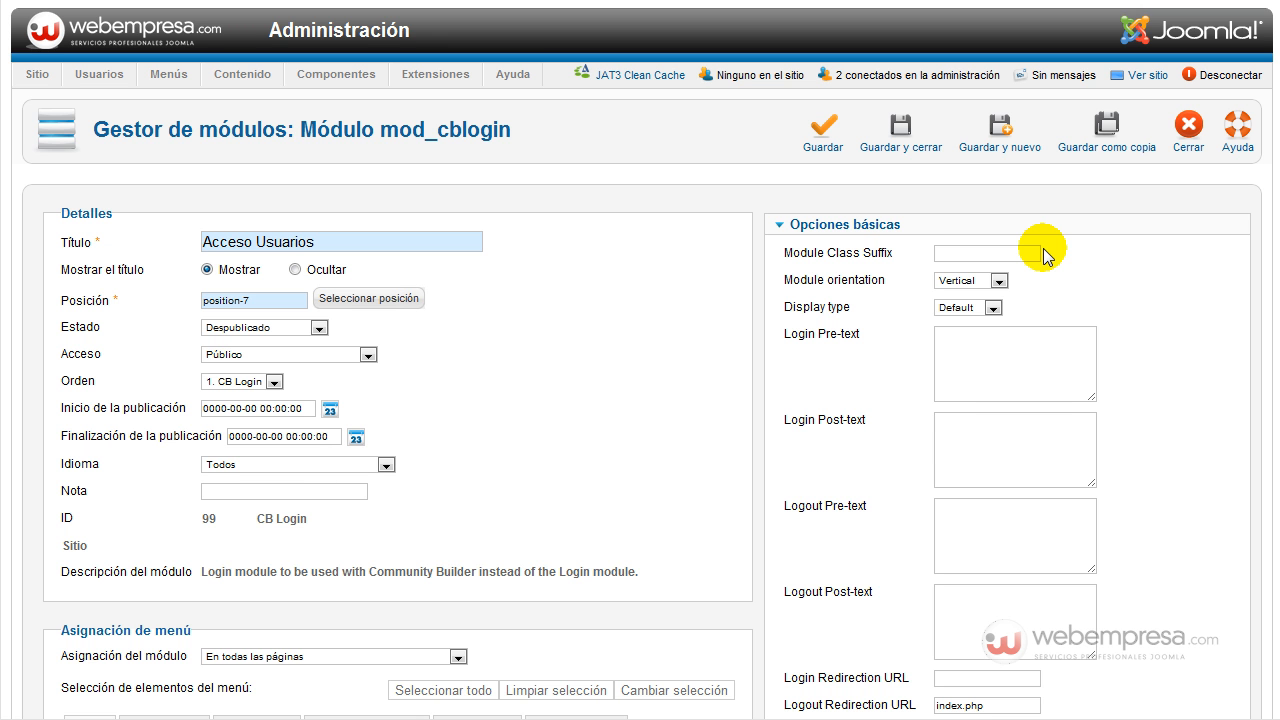
{"action": "scroll", "coordinate": [1094, 321], "scroll_direction": "down", "scroll_amount": 3}
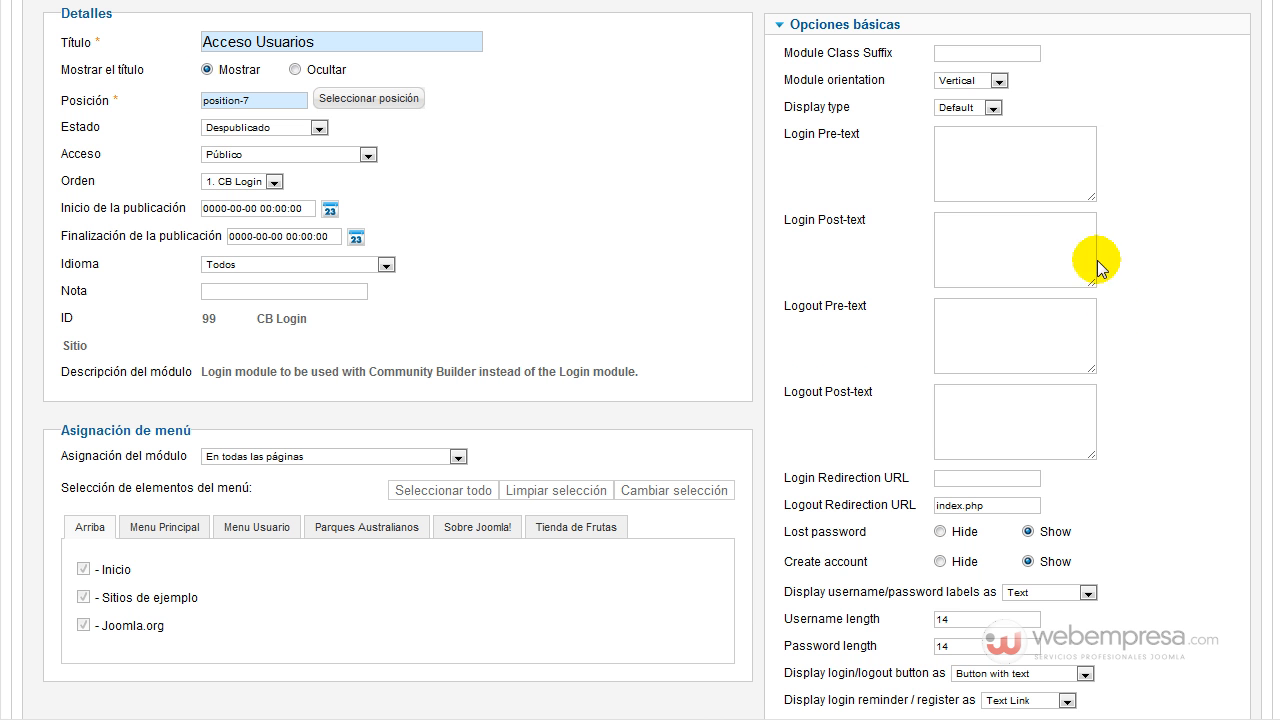
{"action": "scroll", "coordinate": [1105, 175], "scroll_direction": "down", "scroll_amount": 3}
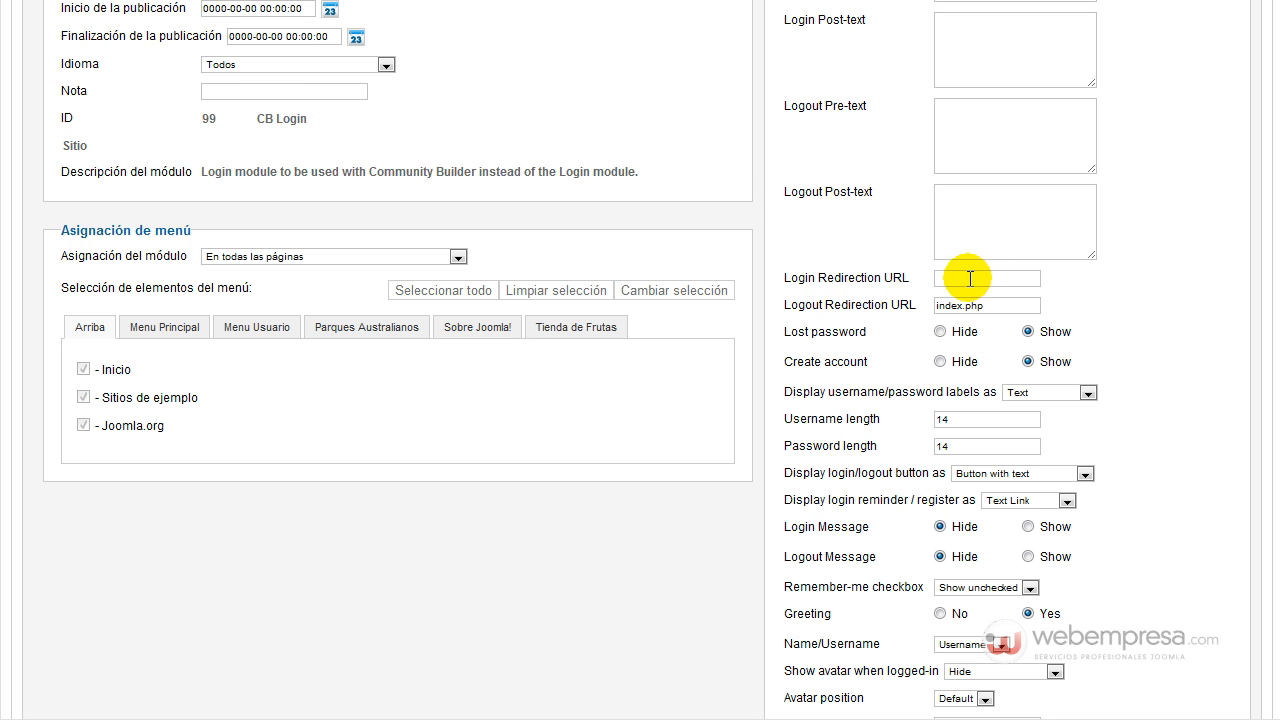
{"action": "mouse_move", "coordinate": [896, 281]}
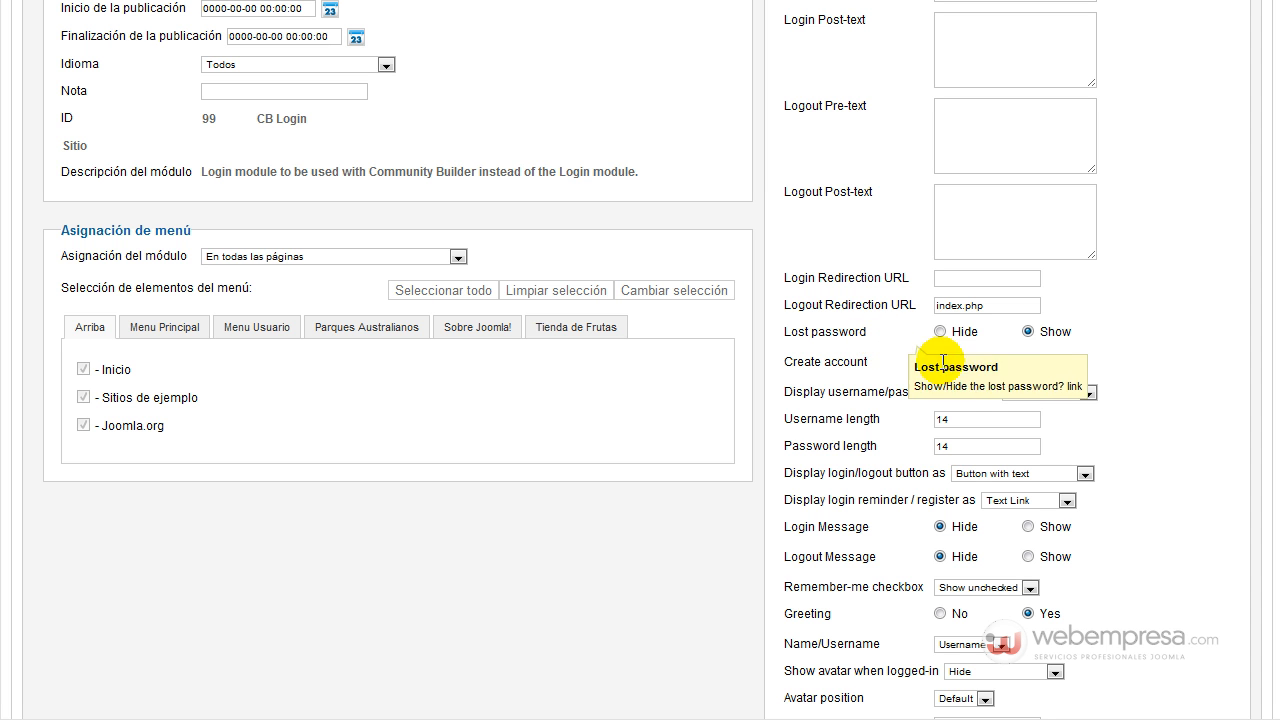
{"action": "mouse_move", "coordinate": [851, 370]}
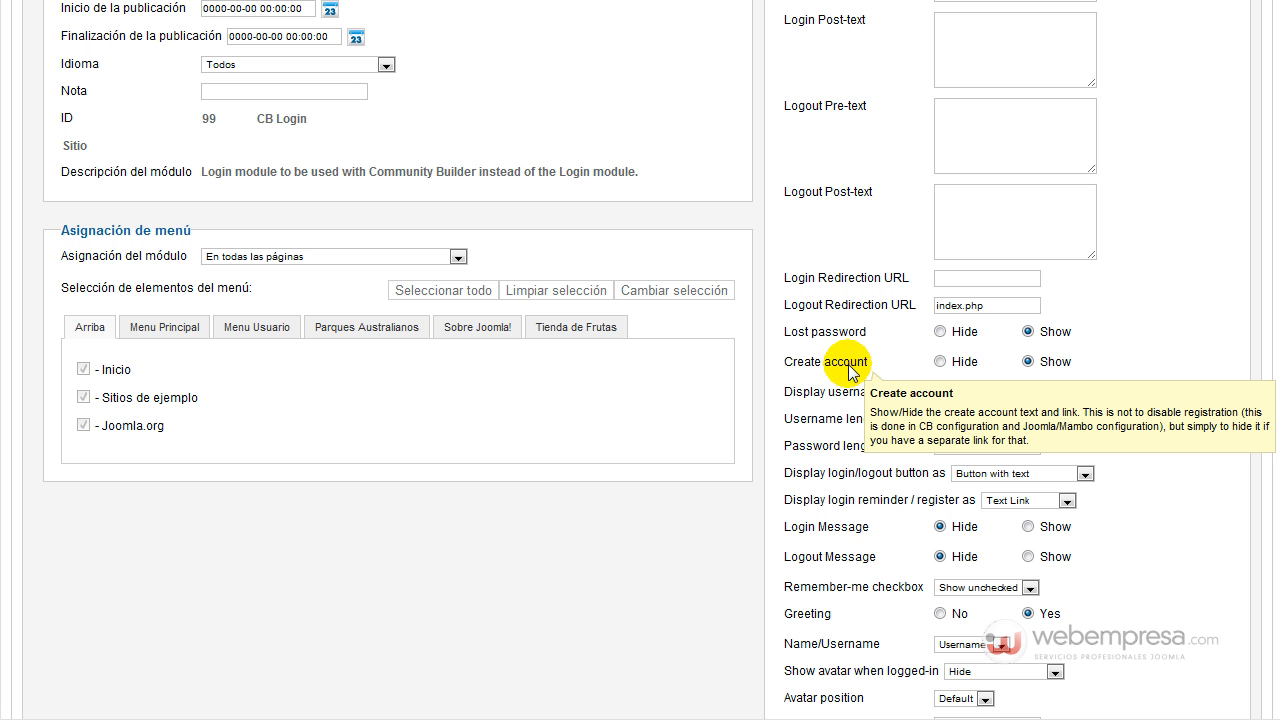
{"action": "scroll", "coordinate": [1020, 391], "scroll_direction": "down", "scroll_amount": 2}
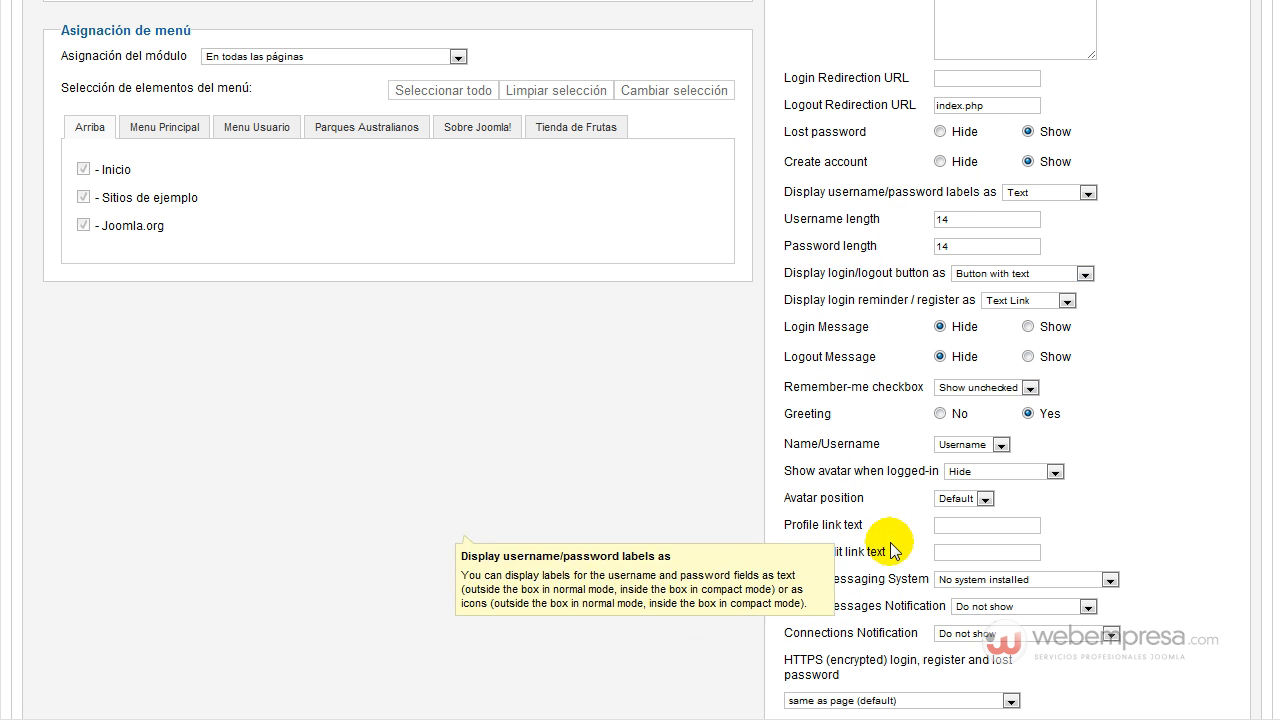
{"action": "scroll", "coordinate": [911, 306], "scroll_direction": "down", "scroll_amount": 2}
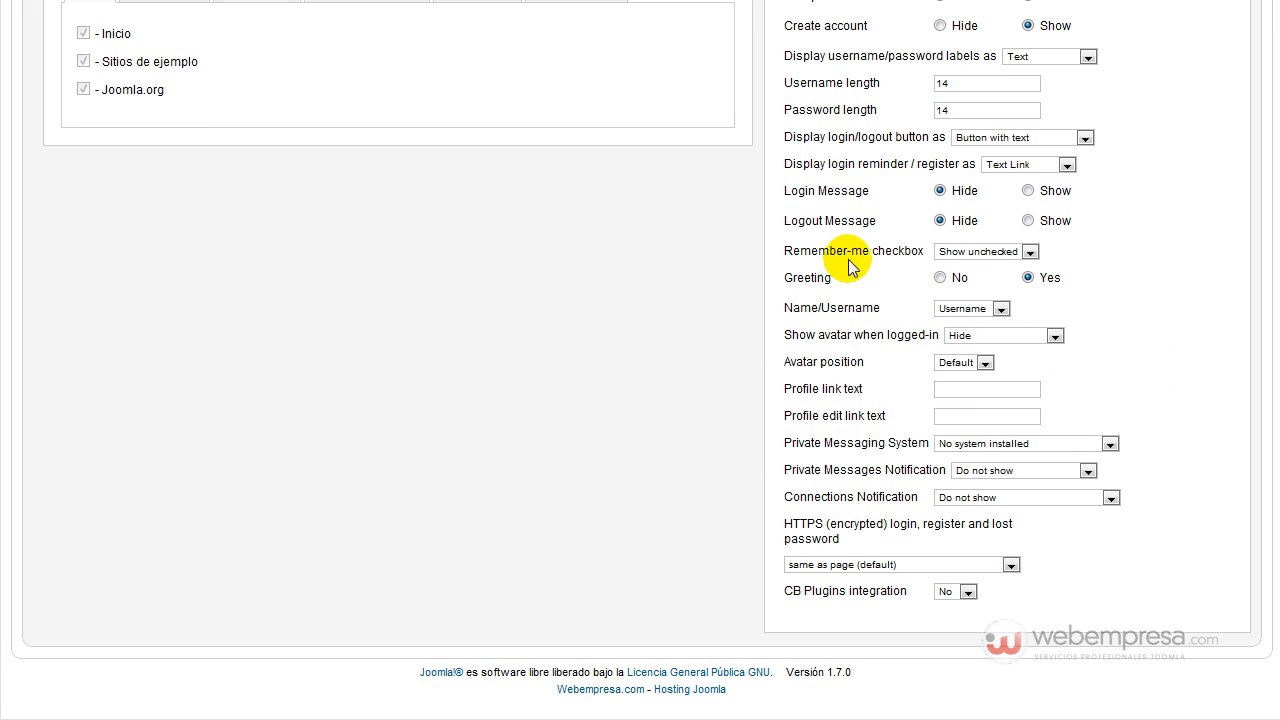
{"action": "scroll", "coordinate": [903, 500], "scroll_direction": "up", "scroll_amount": 6}
{"action": "scroll", "coordinate": [910, 490], "scroll_direction": "down", "scroll_amount": 4}
{"action": "scroll", "coordinate": [895, 485], "scroll_direction": "down", "scroll_amount": 2}
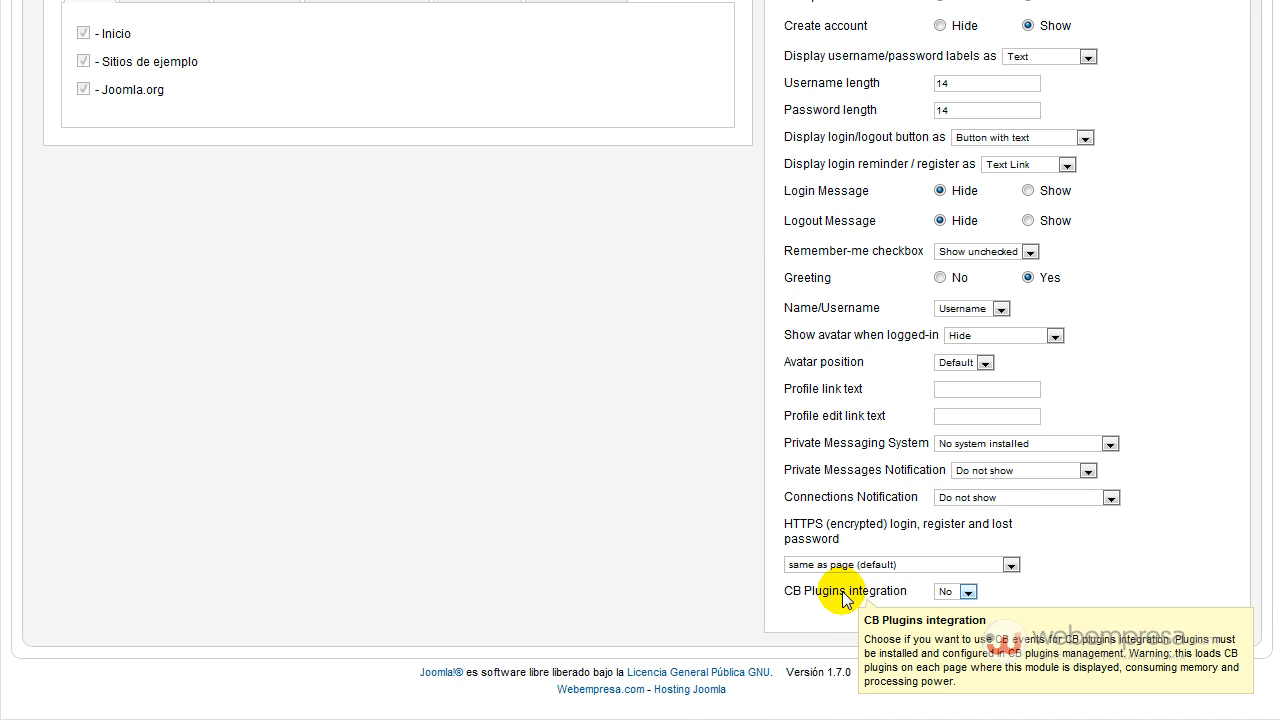
{"action": "left_click", "coordinate": [952, 594]}
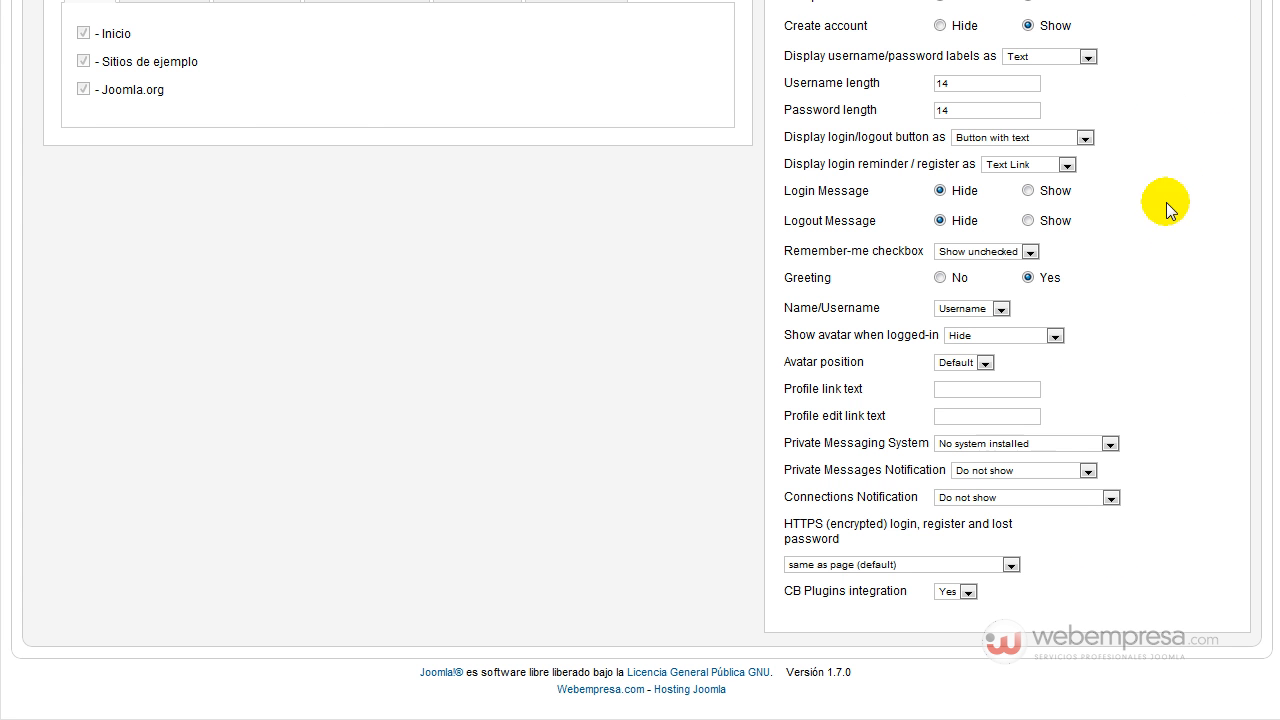
{"action": "scroll", "coordinate": [1165, 111], "scroll_direction": "up", "scroll_amount": 8}
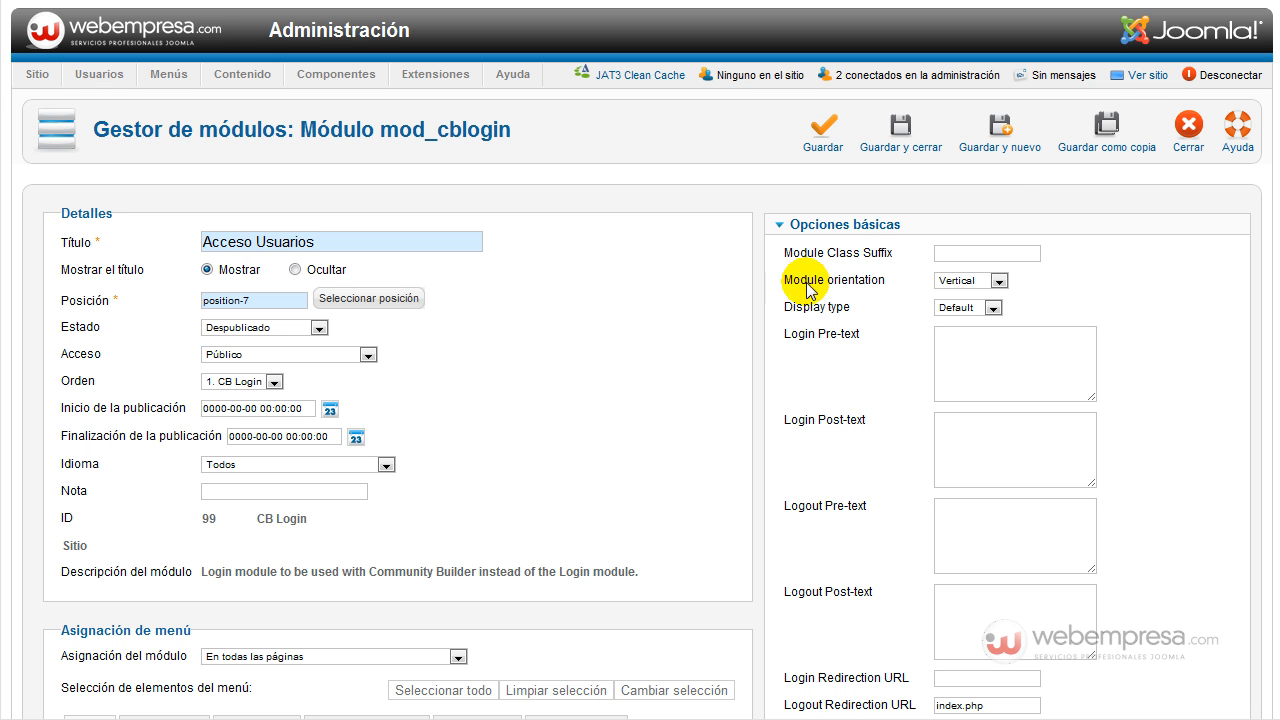
{"action": "left_click", "coordinate": [901, 137]}
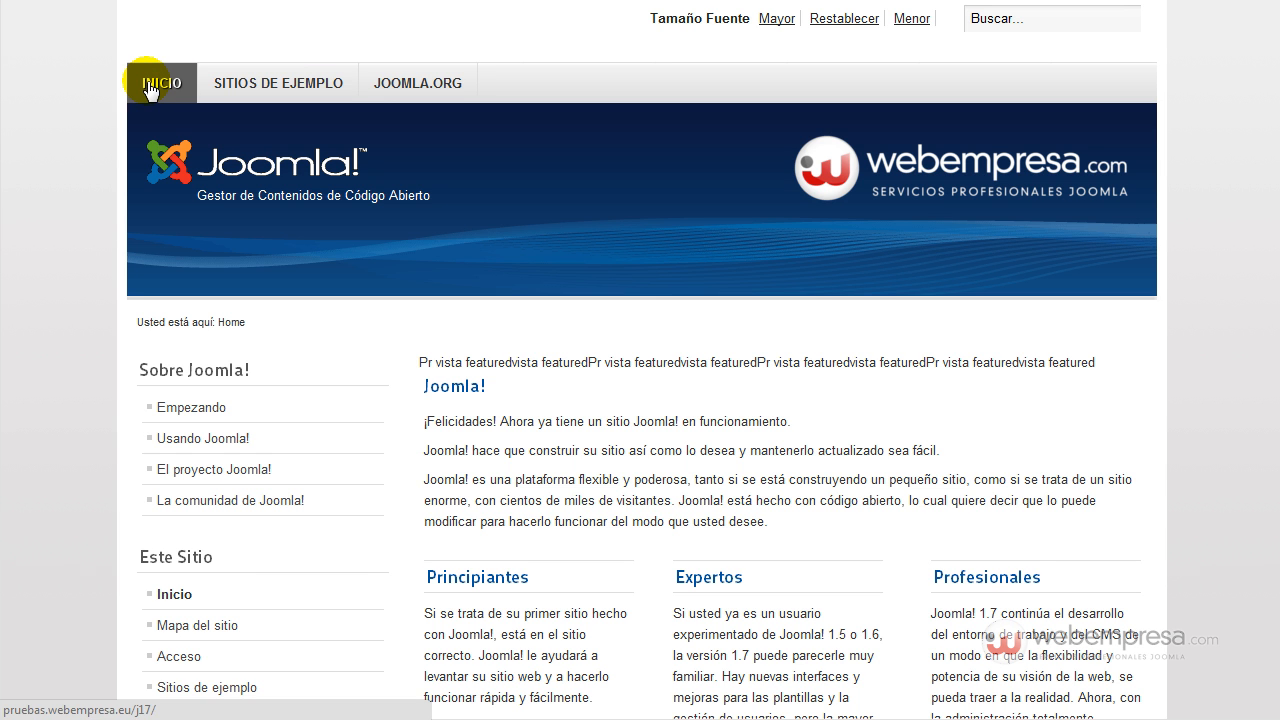
Reload the front-end home page and check the new Acceso Usuarios login box.
{"action": "left_click", "coordinate": [75, 0]}
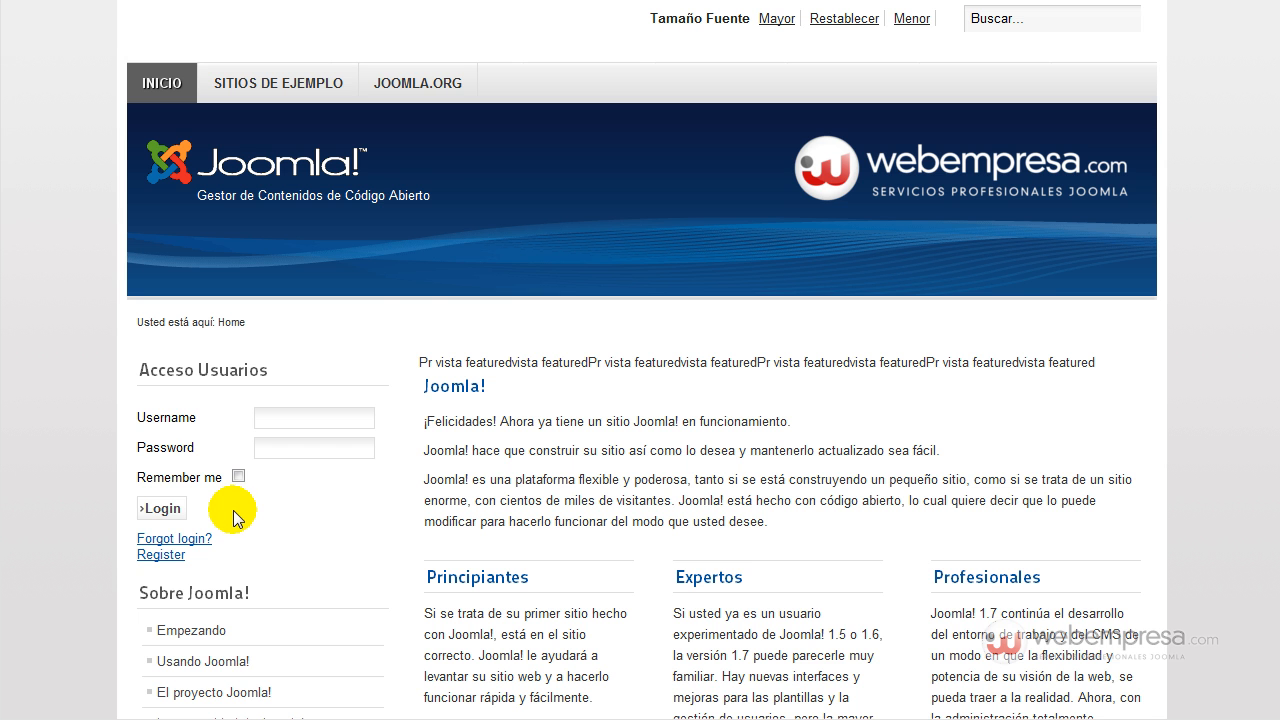
{"action": "scroll", "coordinate": [300, 486], "scroll_direction": "down", "scroll_amount": 2}
{"action": "scroll", "coordinate": [195, 612], "scroll_direction": "down", "scroll_amount": 3}
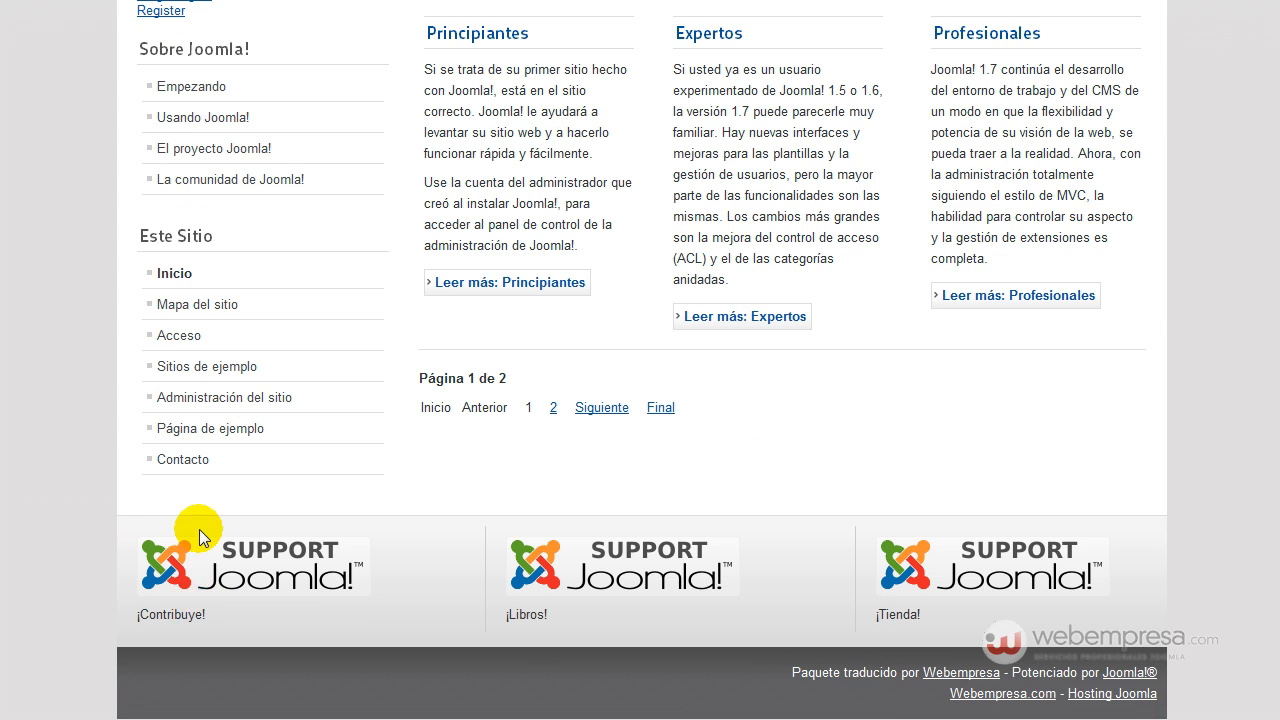
{"action": "scroll", "coordinate": [200, 540], "scroll_direction": "up", "scroll_amount": 5}
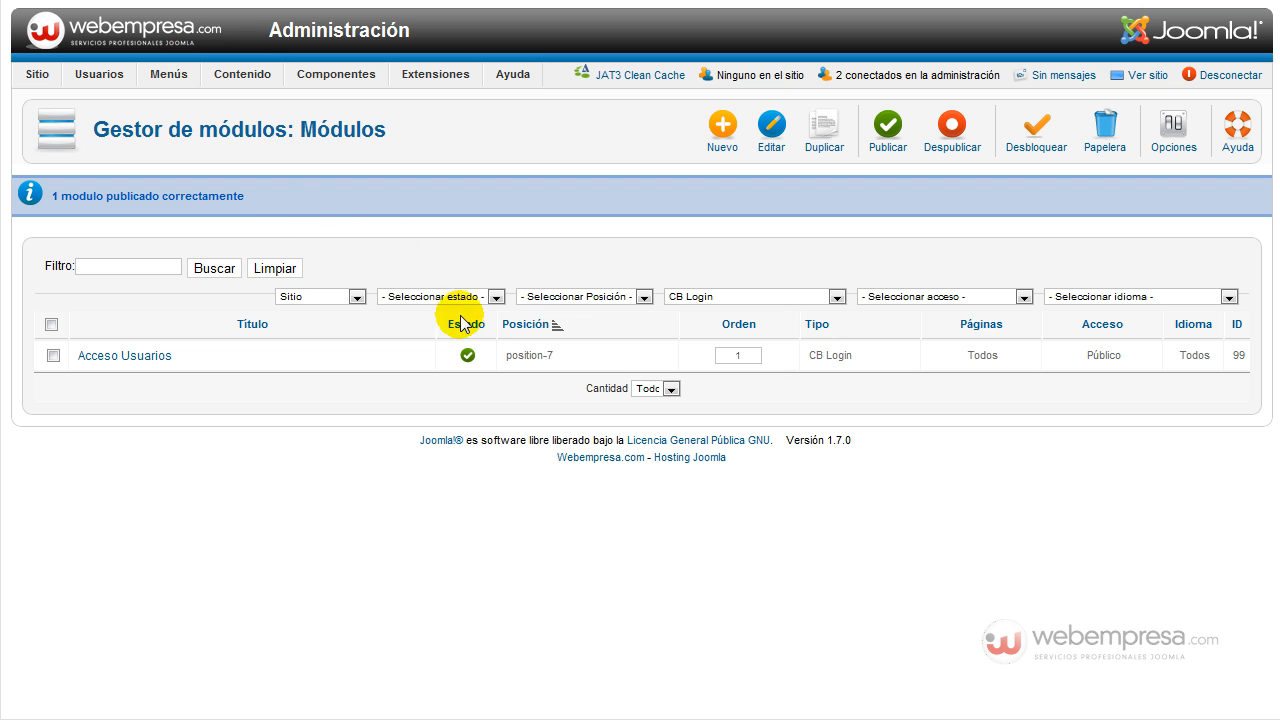
Filter the module list to position-7 and clear the CB Login type filter.
{"action": "left_click", "coordinate": [575, 297]}
{"action": "scroll", "coordinate": [571, 450], "scroll_direction": "down", "scroll_amount": 5}
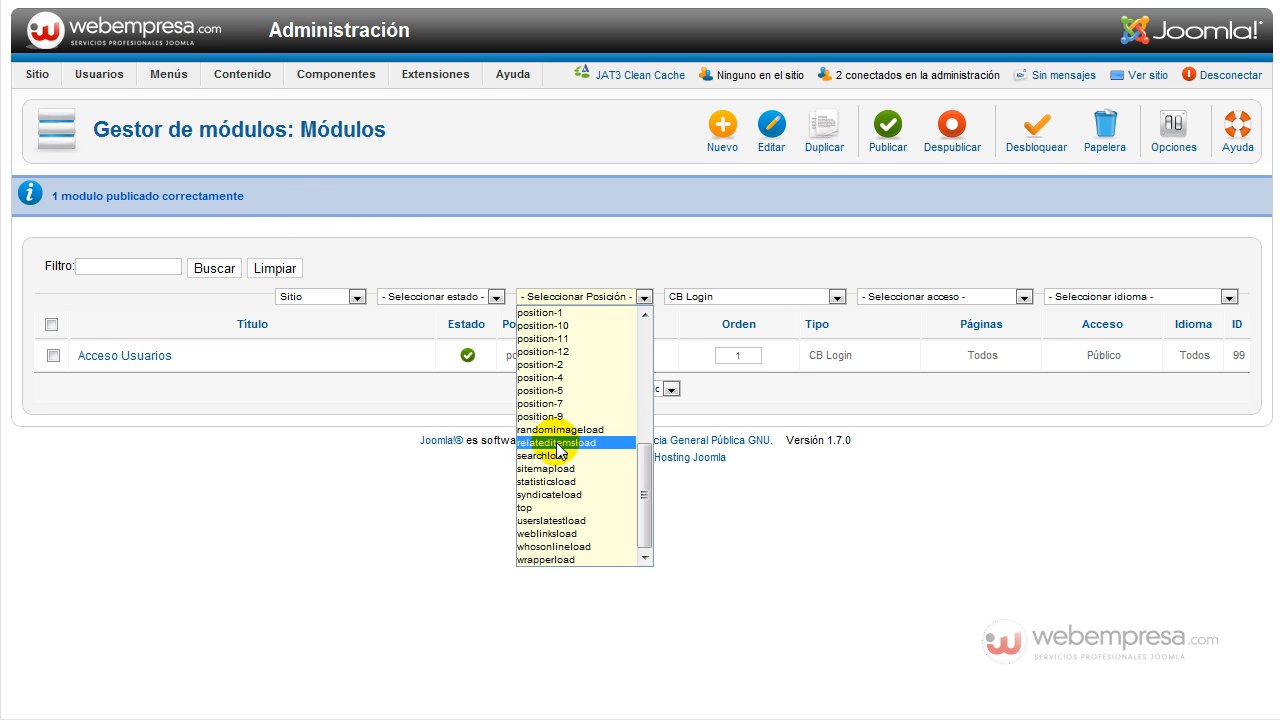
{"action": "left_click", "coordinate": [562, 415]}
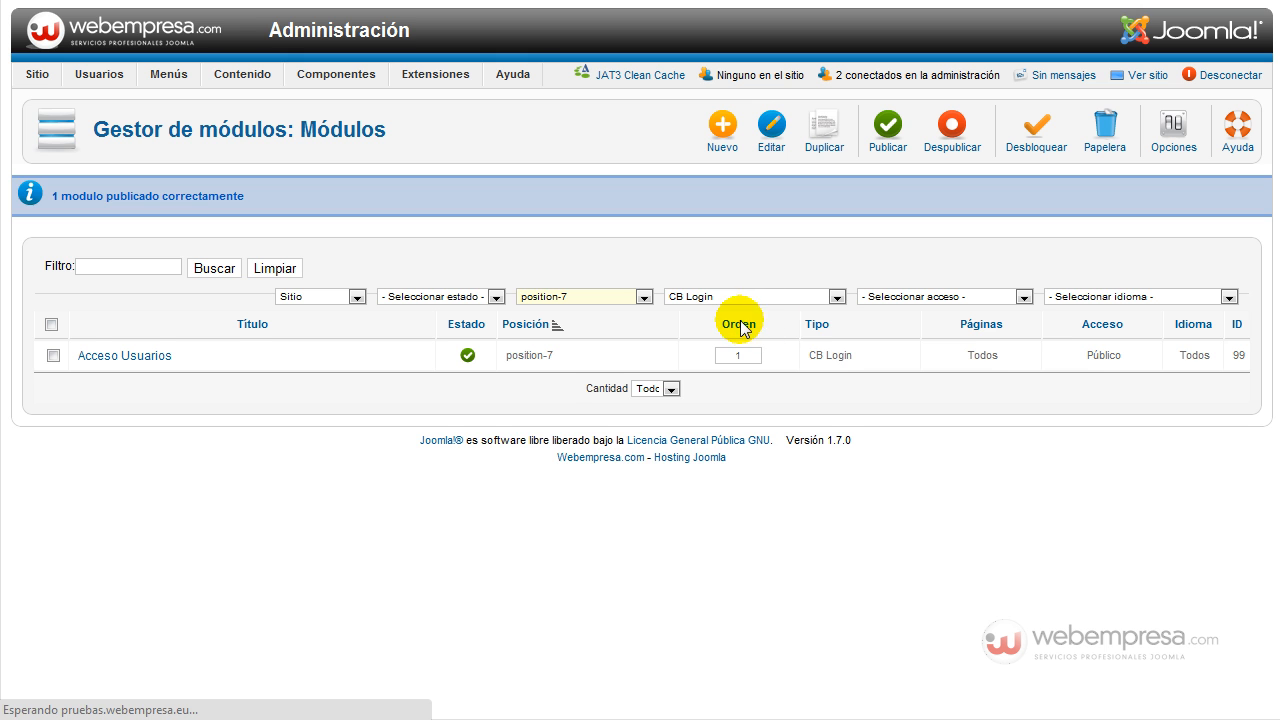
{"action": "left_click", "coordinate": [789, 244]}
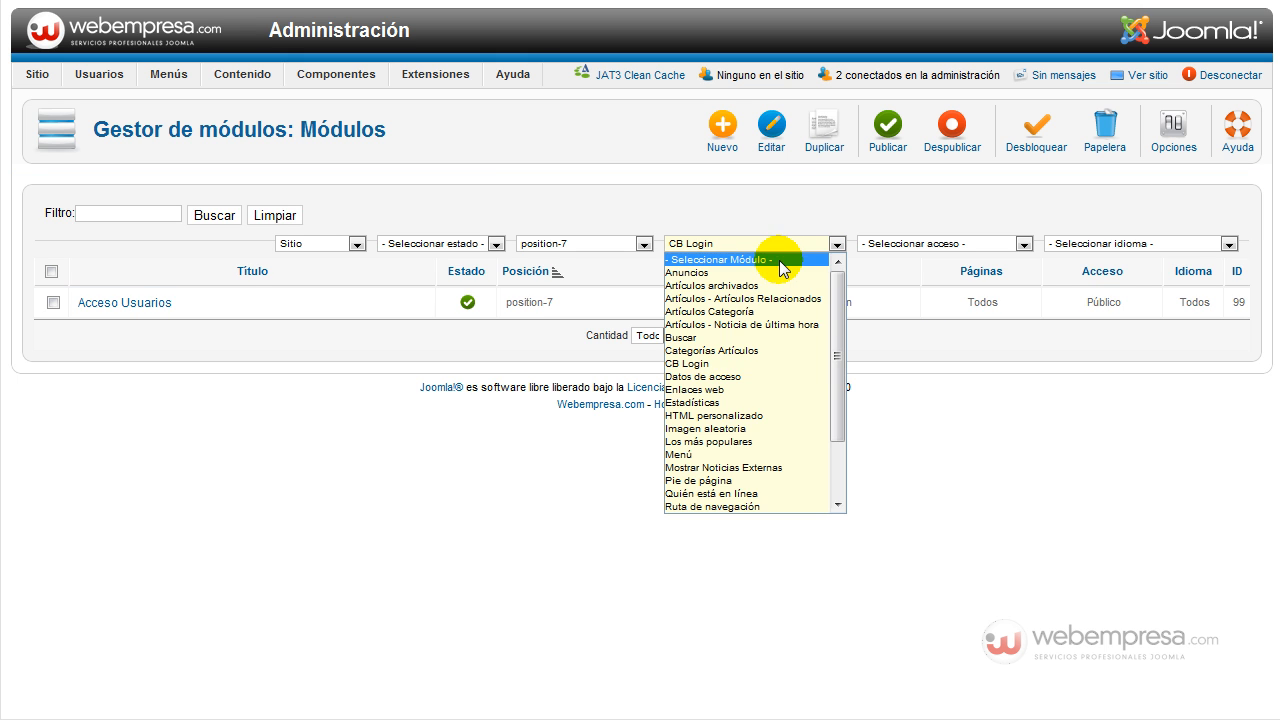
{"action": "left_click", "coordinate": [779, 260]}
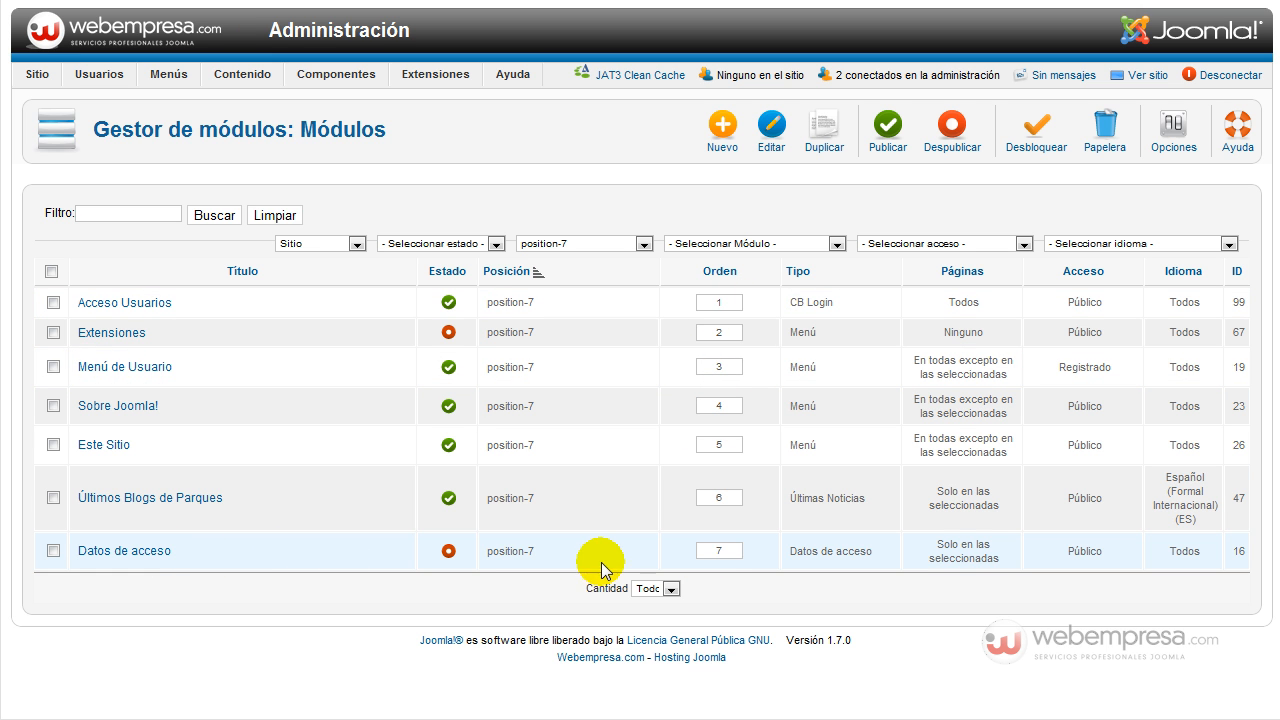
Sort by order, set Acceso Usuarios' order to 7, and save the order.
{"action": "double_click", "coordinate": [733, 299]}
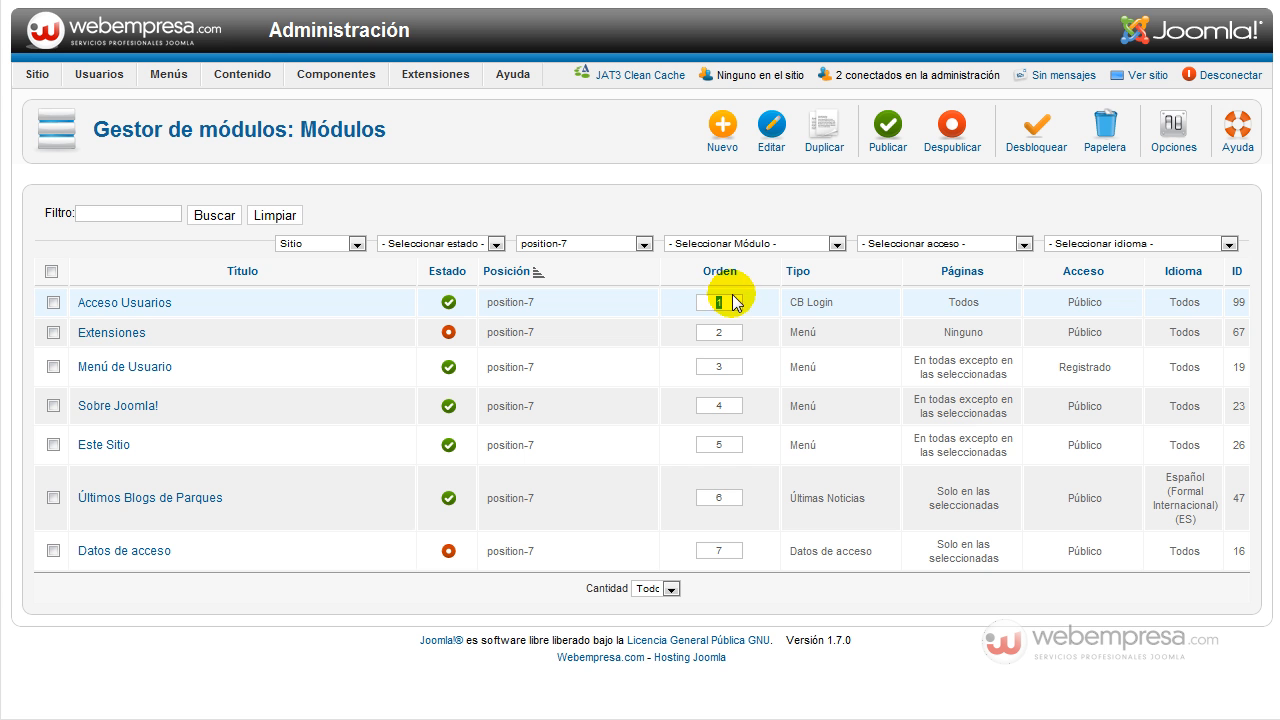
{"action": "left_click", "coordinate": [724, 272]}
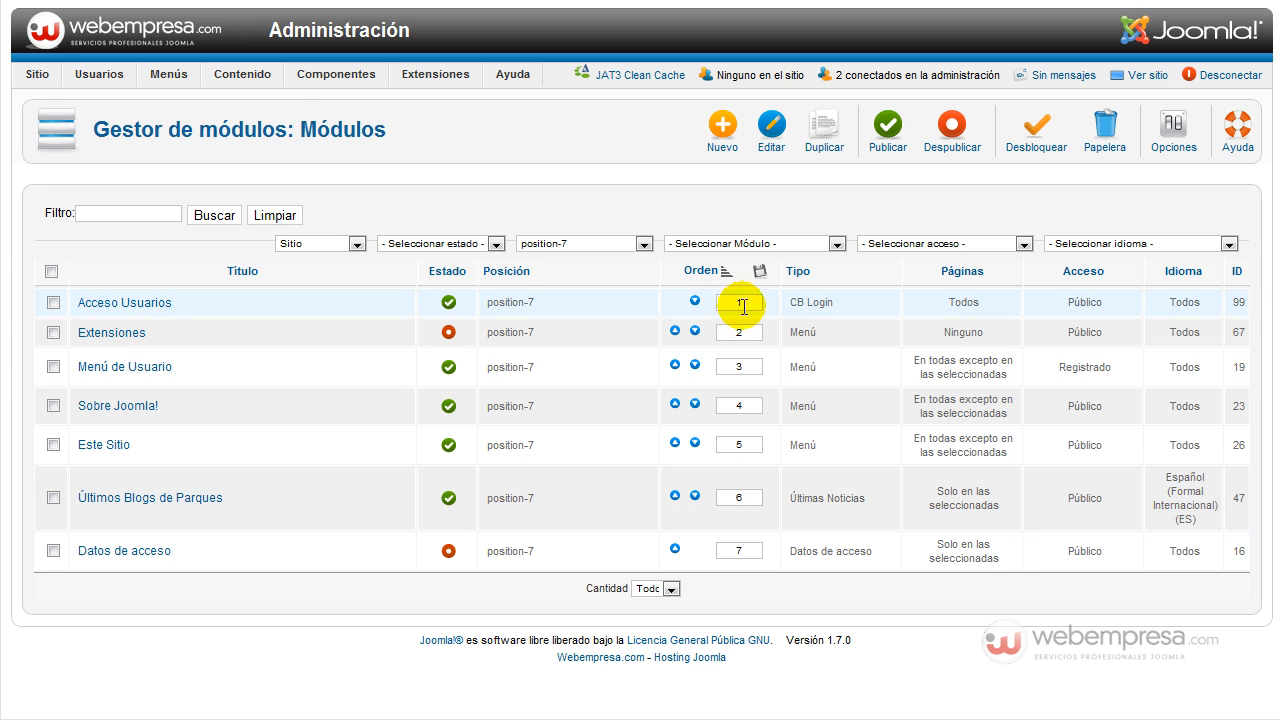
{"action": "double_click", "coordinate": [746, 302]}
{"action": "type", "text": "7"}
{"action": "left_click", "coordinate": [759, 271]}
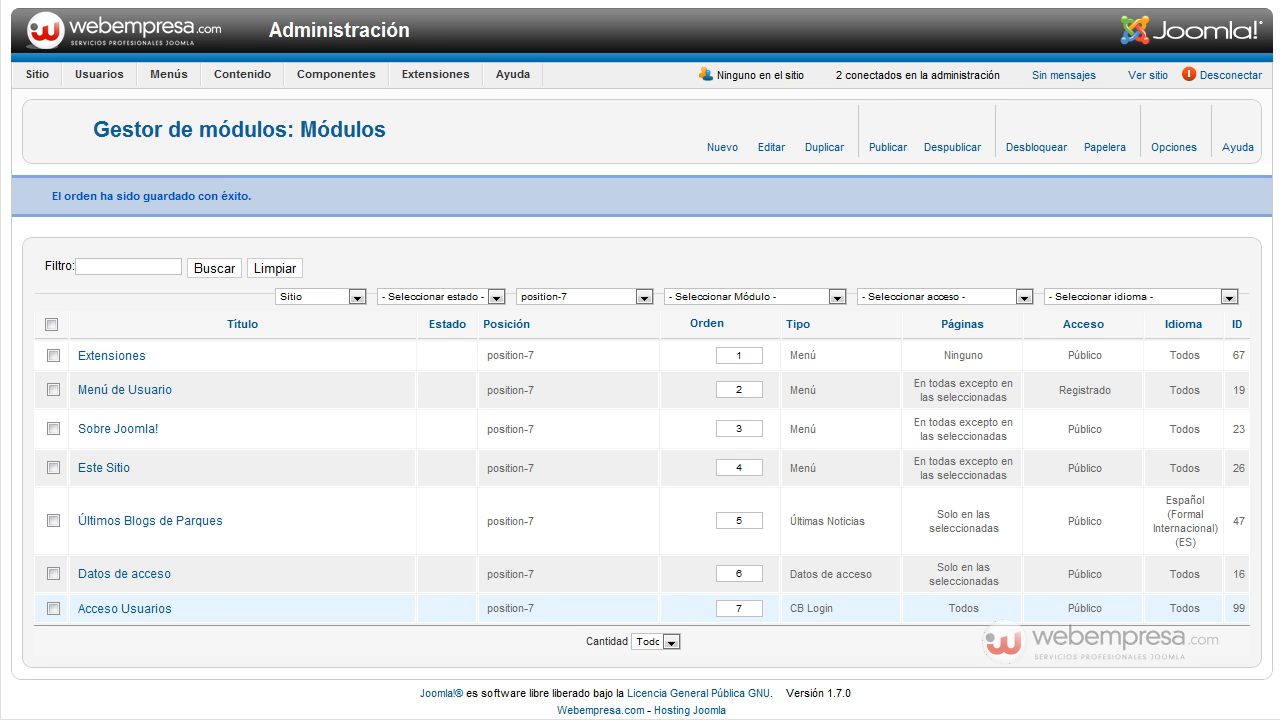
{"action": "mouse_move", "coordinate": [229, 78]}
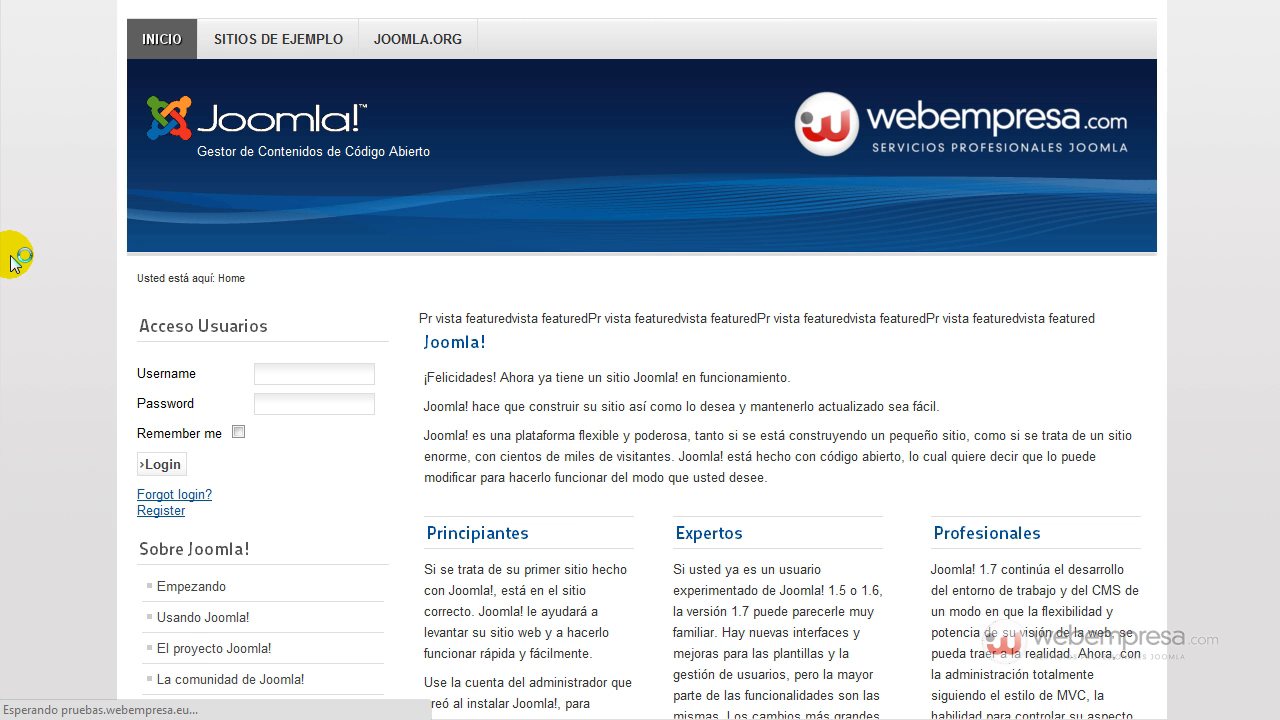
Scroll the reloaded home page to confirm Acceso Usuarios now sits below the Este Sitio menu.
{"action": "scroll", "coordinate": [38, 252], "scroll_direction": "down", "scroll_amount": 6}
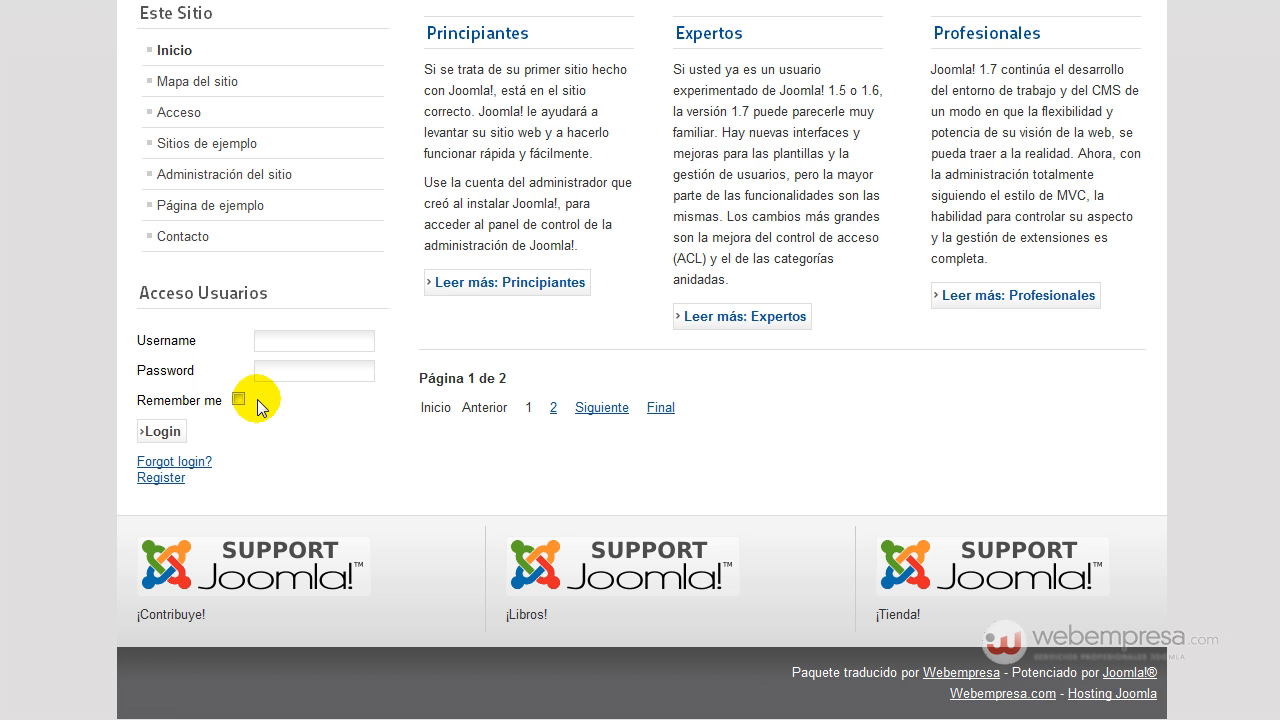
{"action": "scroll", "coordinate": [257, 402], "scroll_direction": "up", "scroll_amount": 6}
{"action": "scroll", "coordinate": [257, 400], "scroll_direction": "down", "scroll_amount": 5}
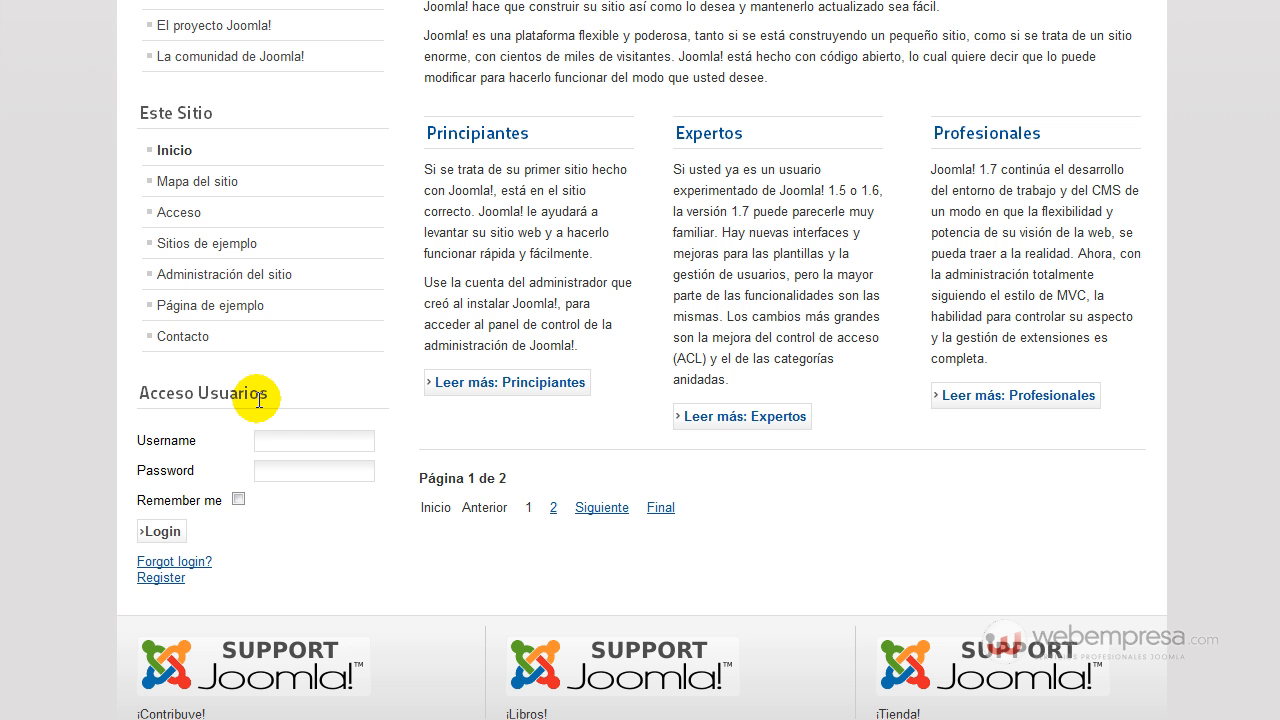
{"action": "scroll", "coordinate": [259, 400], "scroll_direction": "up", "scroll_amount": 3}
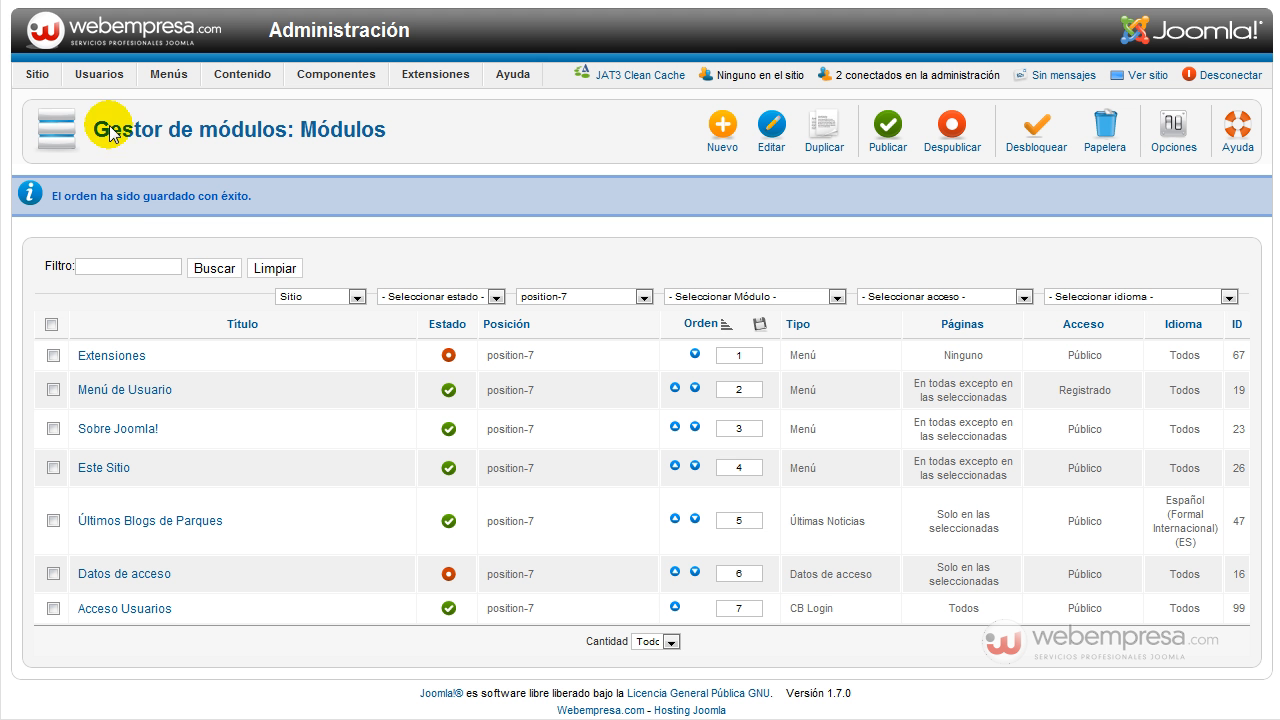
Open the Menu Principal items list, start a new item, and bring up the menu item type selector.
{"action": "mouse_move", "coordinate": [100, 76]}
{"action": "mouse_move", "coordinate": [168, 75]}
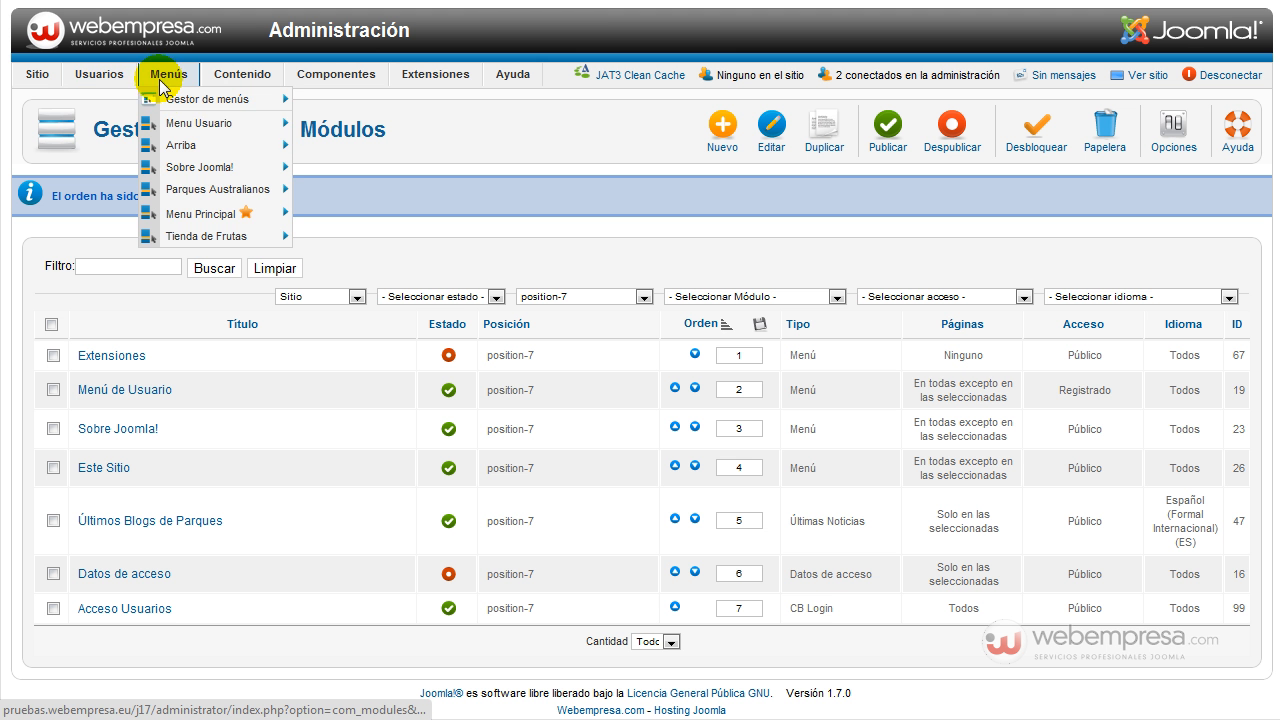
{"action": "mouse_move", "coordinate": [203, 220]}
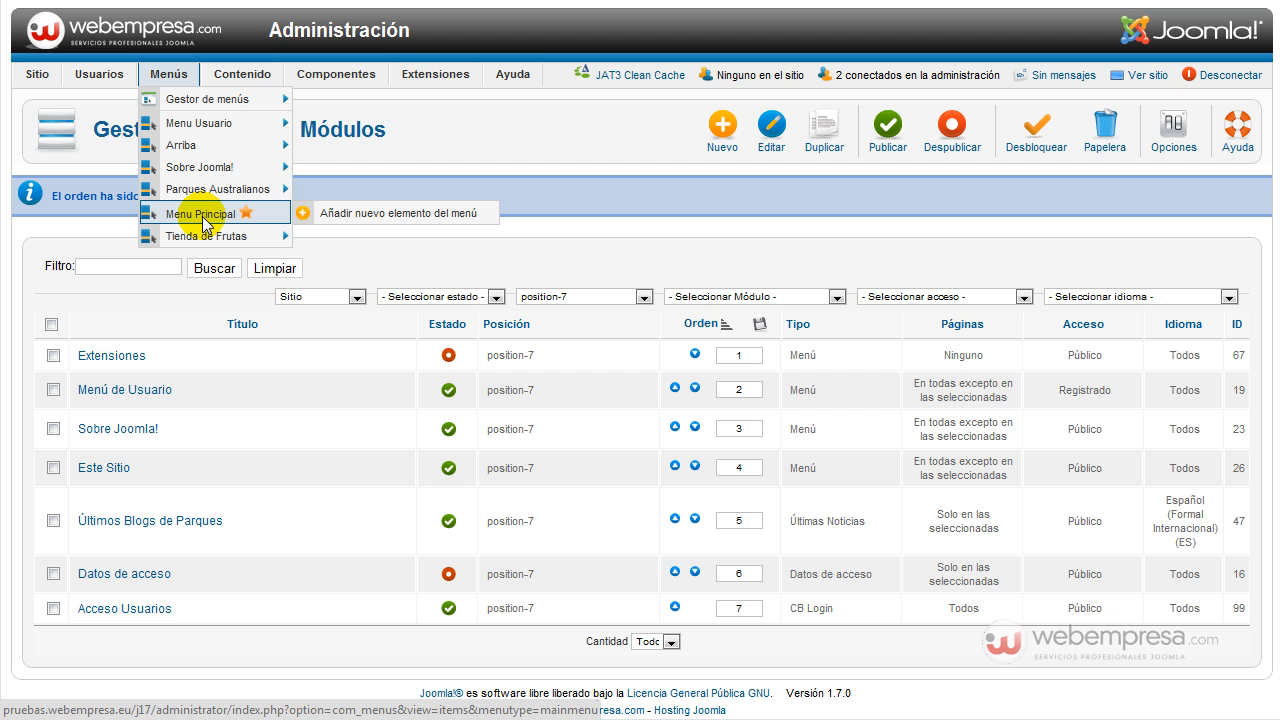
{"action": "left_click", "coordinate": [204, 219]}
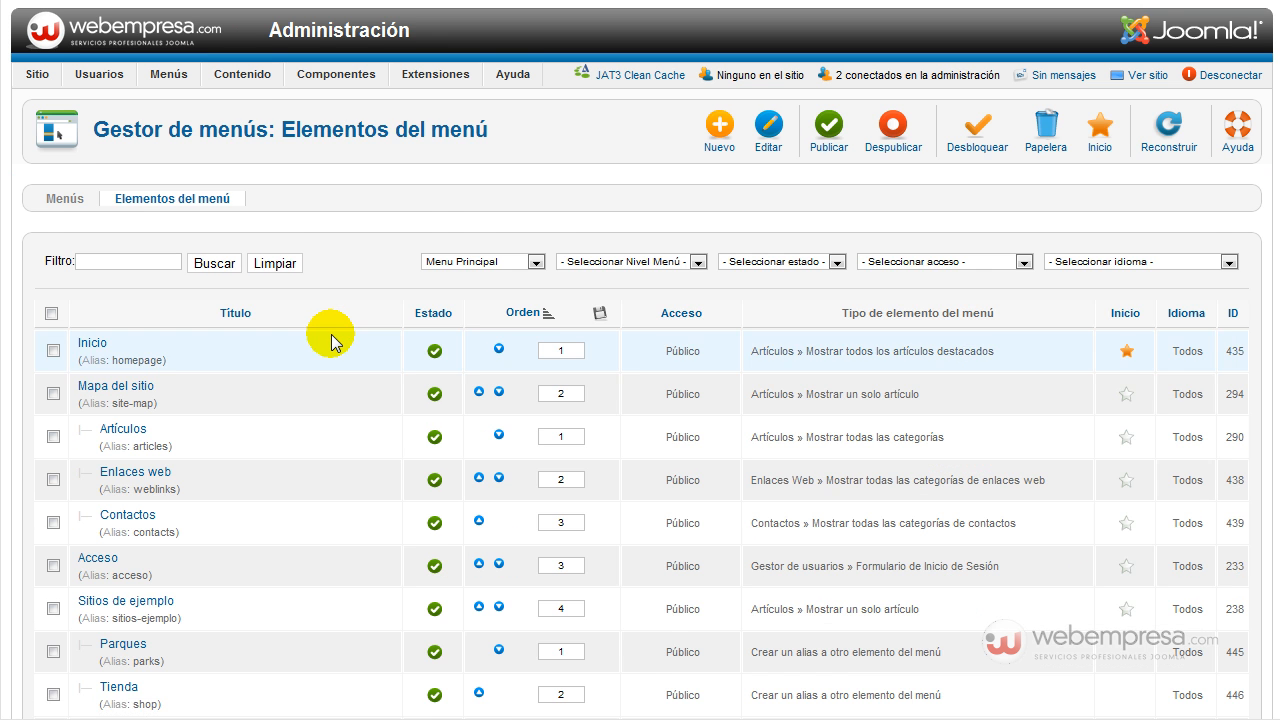
{"action": "scroll", "coordinate": [329, 338], "scroll_direction": "down", "scroll_amount": 5}
{"action": "scroll", "coordinate": [329, 340], "scroll_direction": "up", "scroll_amount": 3}
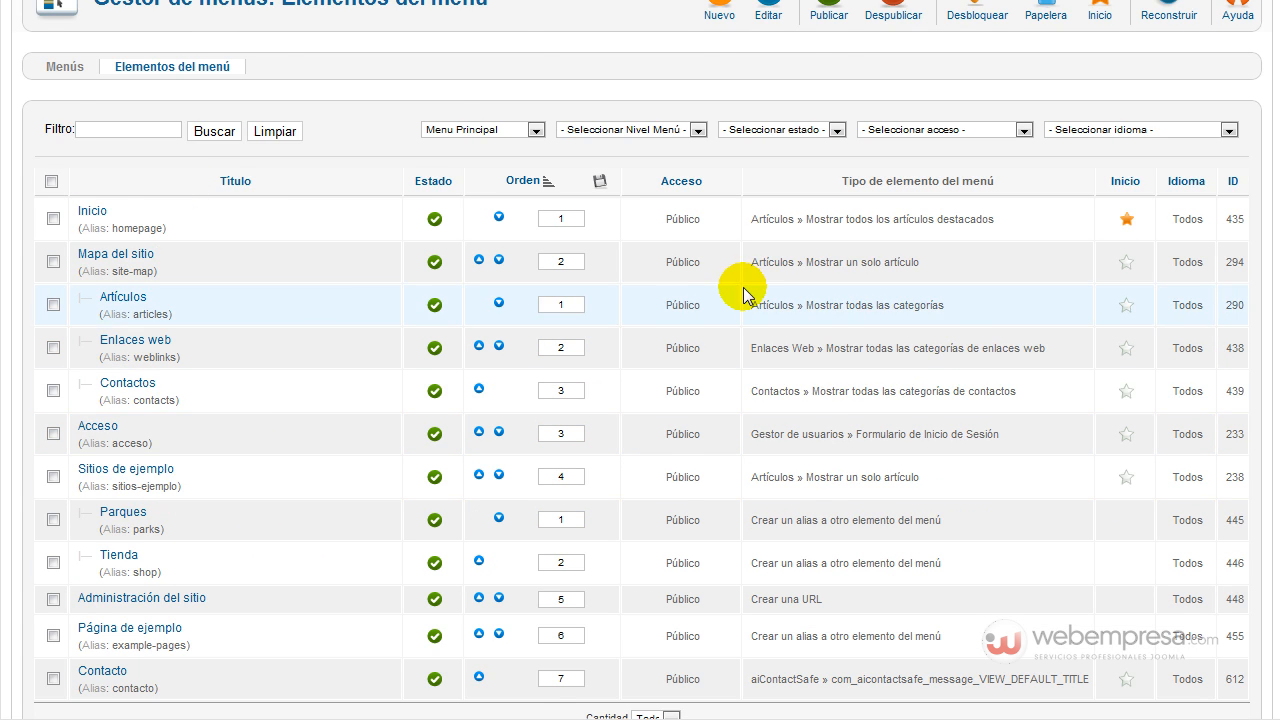
{"action": "scroll", "coordinate": [925, 237], "scroll_direction": "up", "scroll_amount": 2}
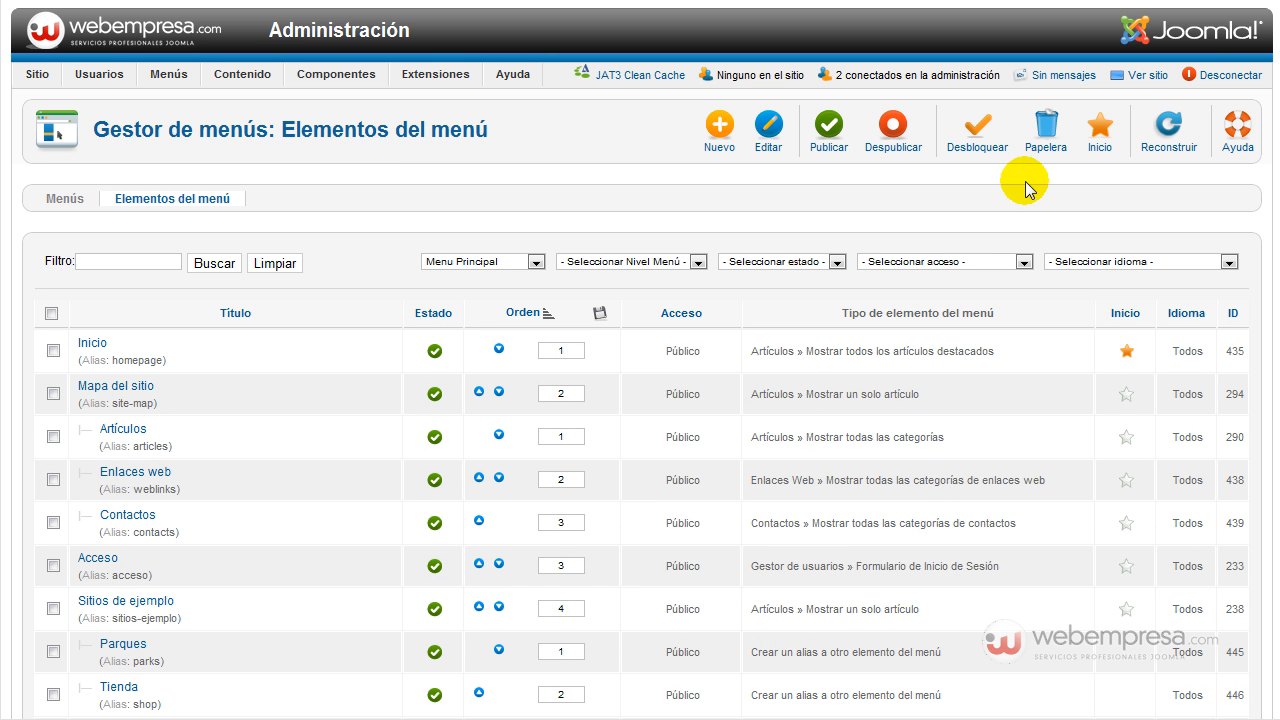
{"action": "left_click", "coordinate": [712, 122]}
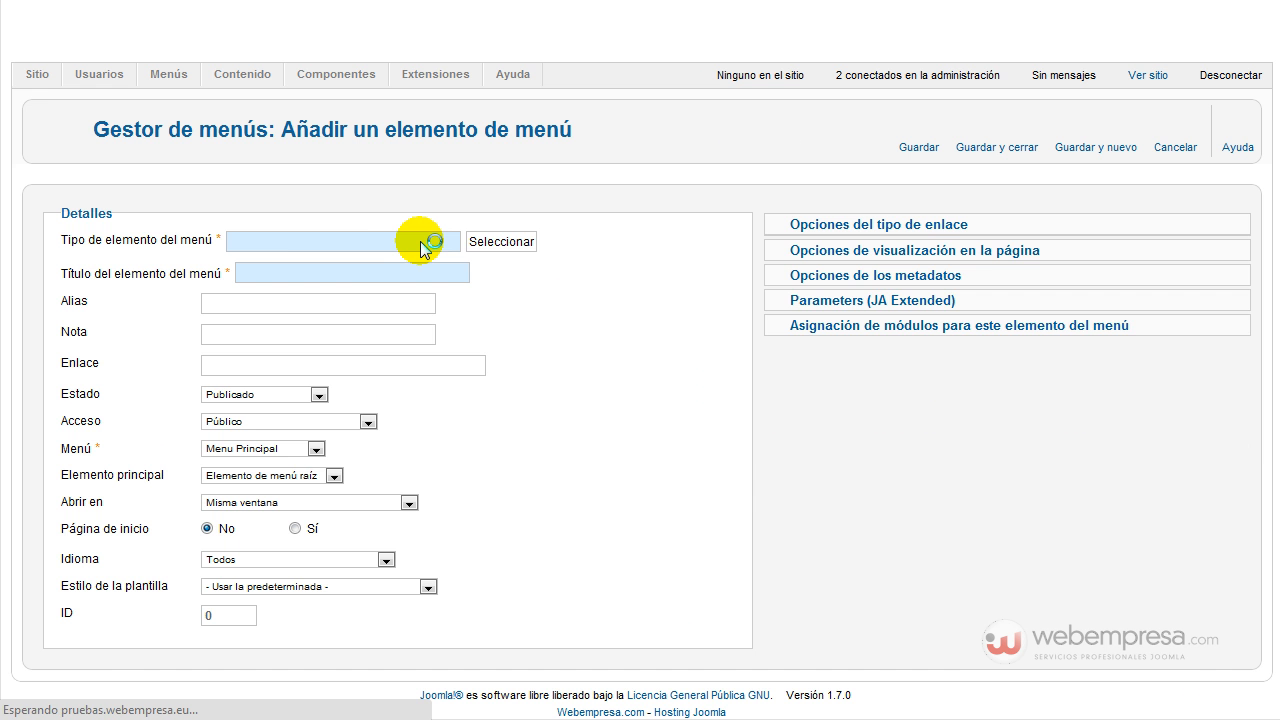
{"action": "left_click", "coordinate": [494, 242]}
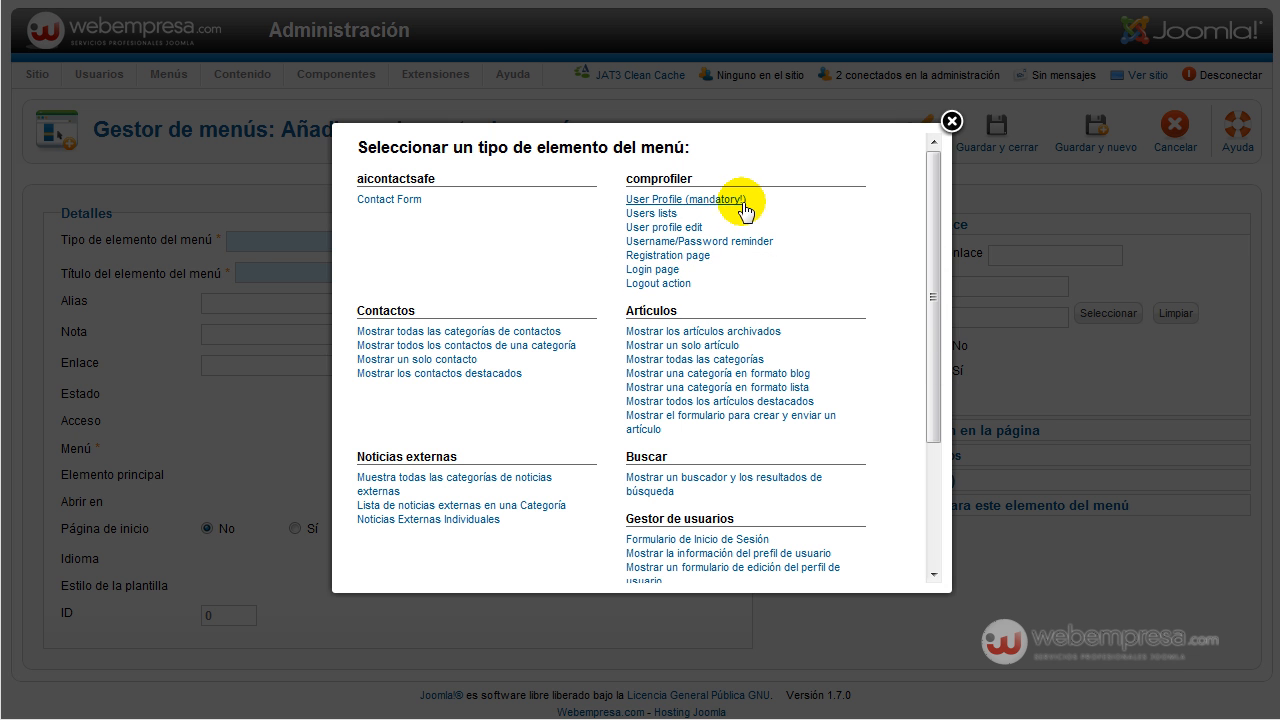
Choose the comprofiler 'Users lists' menu item type for the new menu item.
{"action": "mouse_move", "coordinate": [735, 201]}
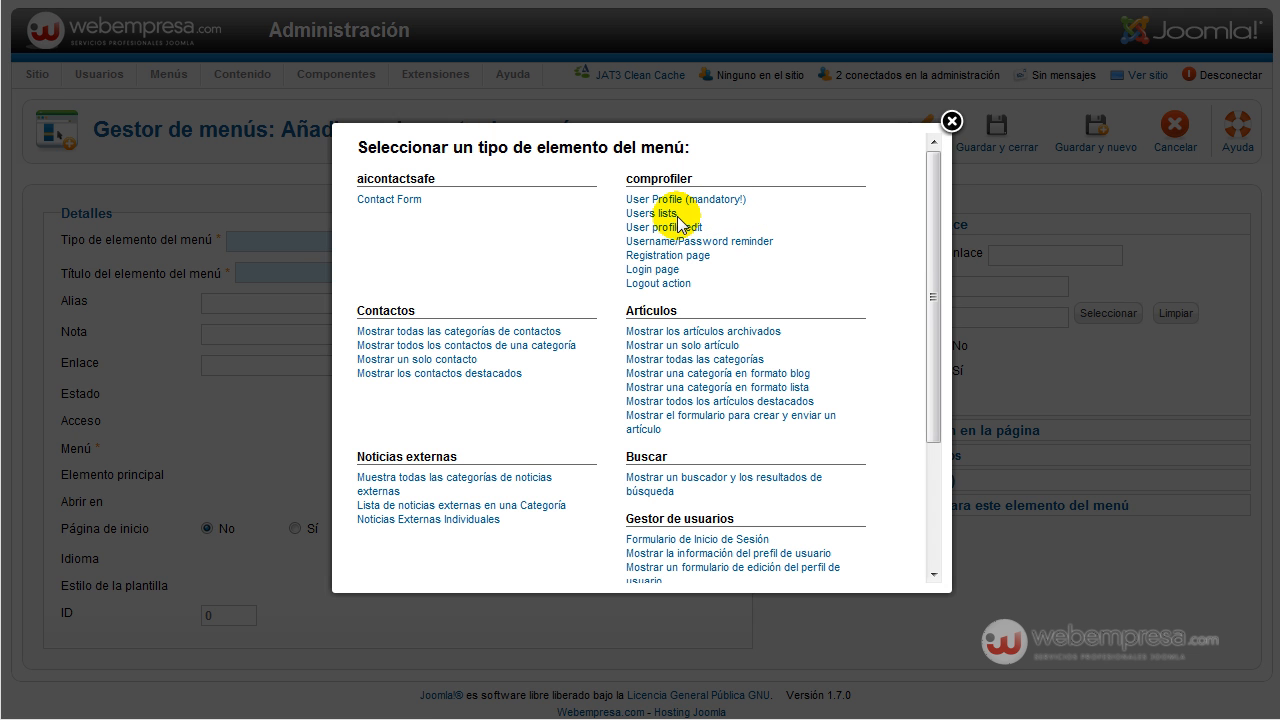
{"action": "mouse_move", "coordinate": [680, 220]}
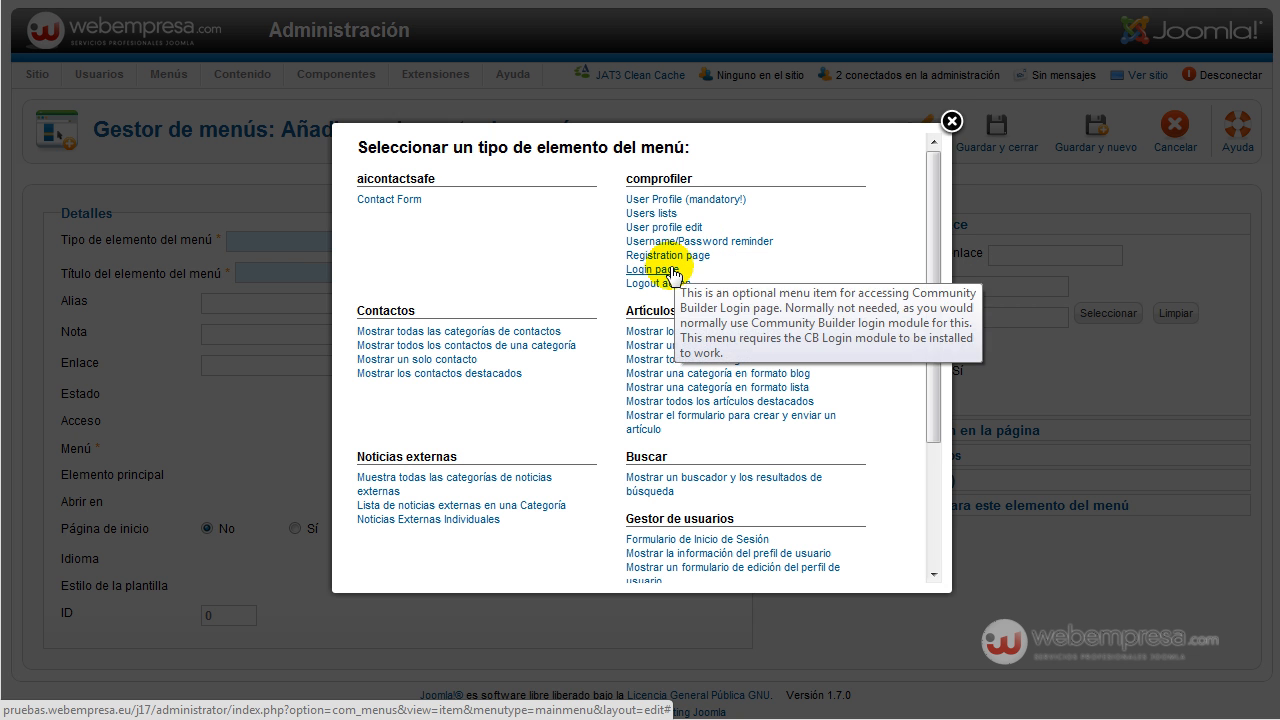
{"action": "mouse_move", "coordinate": [668, 288]}
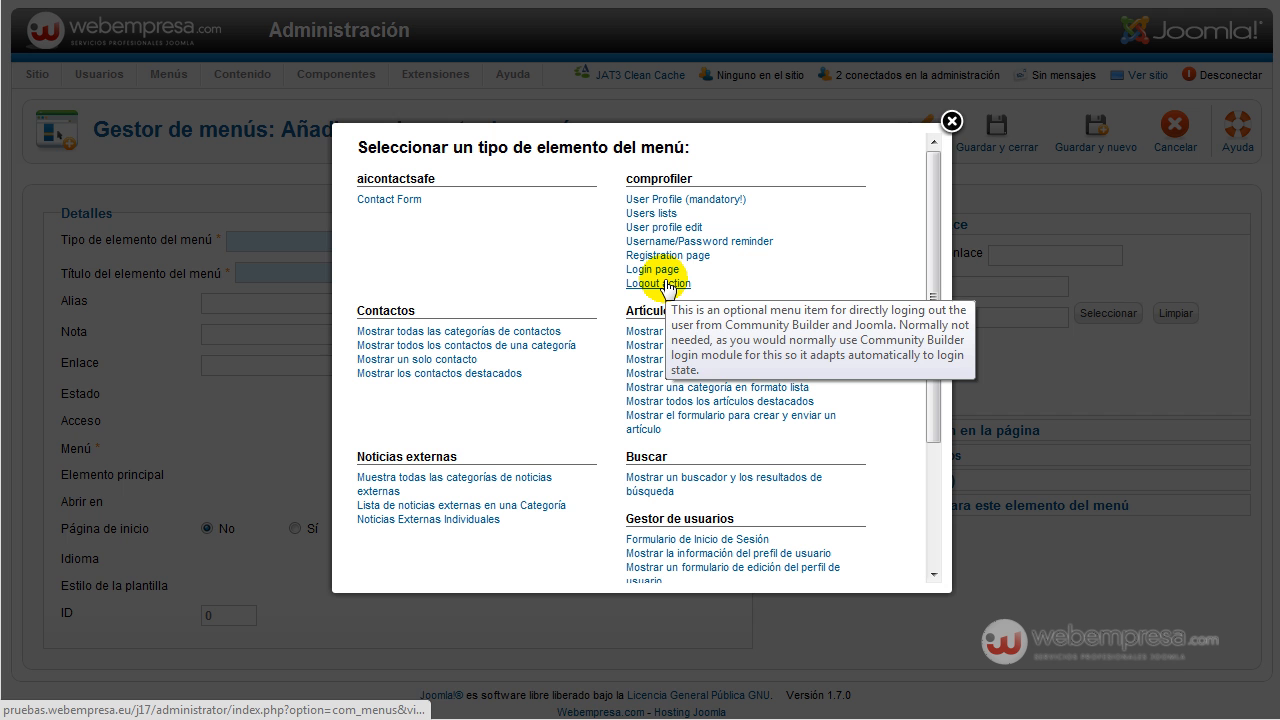
{"action": "left_click", "coordinate": [650, 214]}
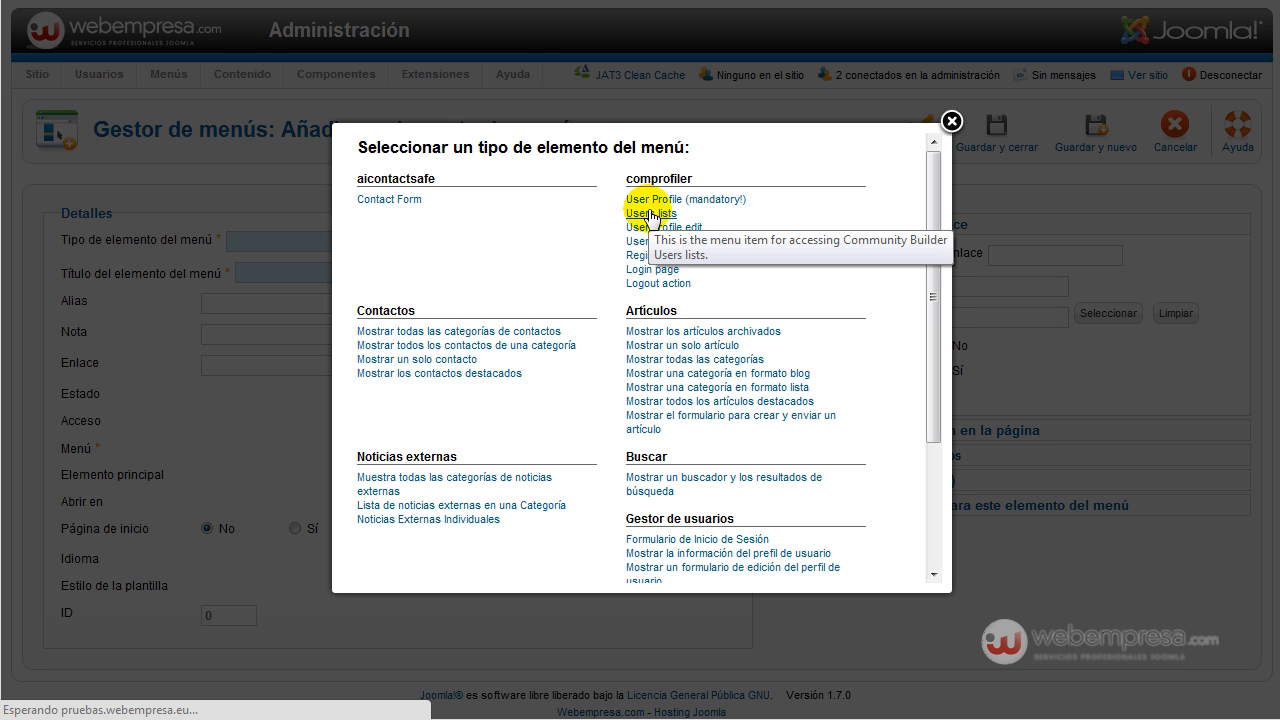
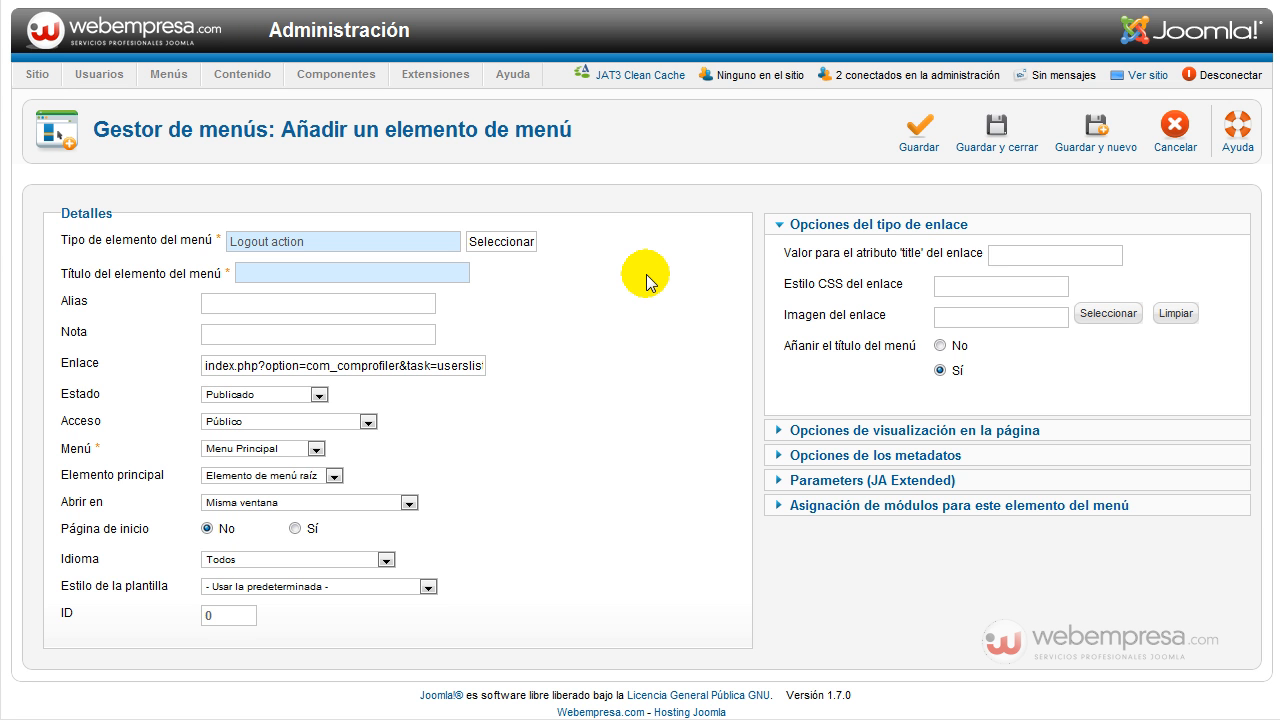
Title the new menu item 'Community Builder' from the suggestion and attempt to save and close it.
{"action": "left_click", "coordinate": [370, 271]}
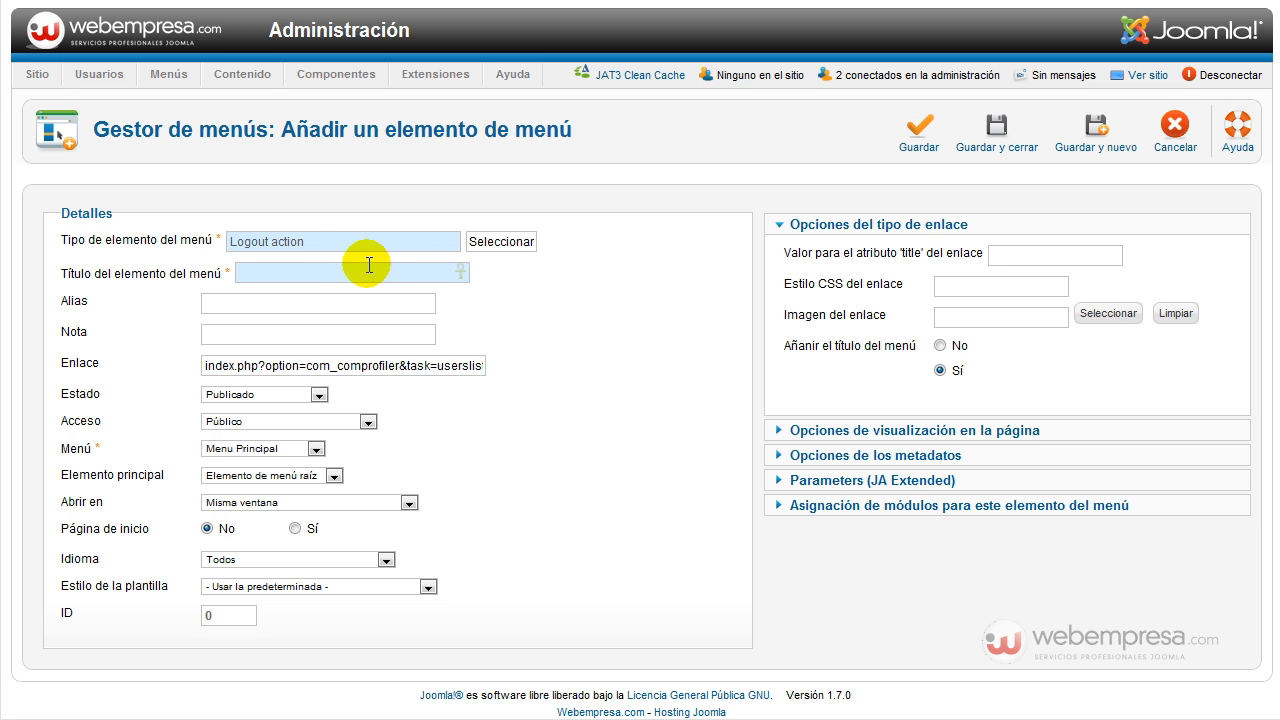
{"action": "type", "text": "Commu"}
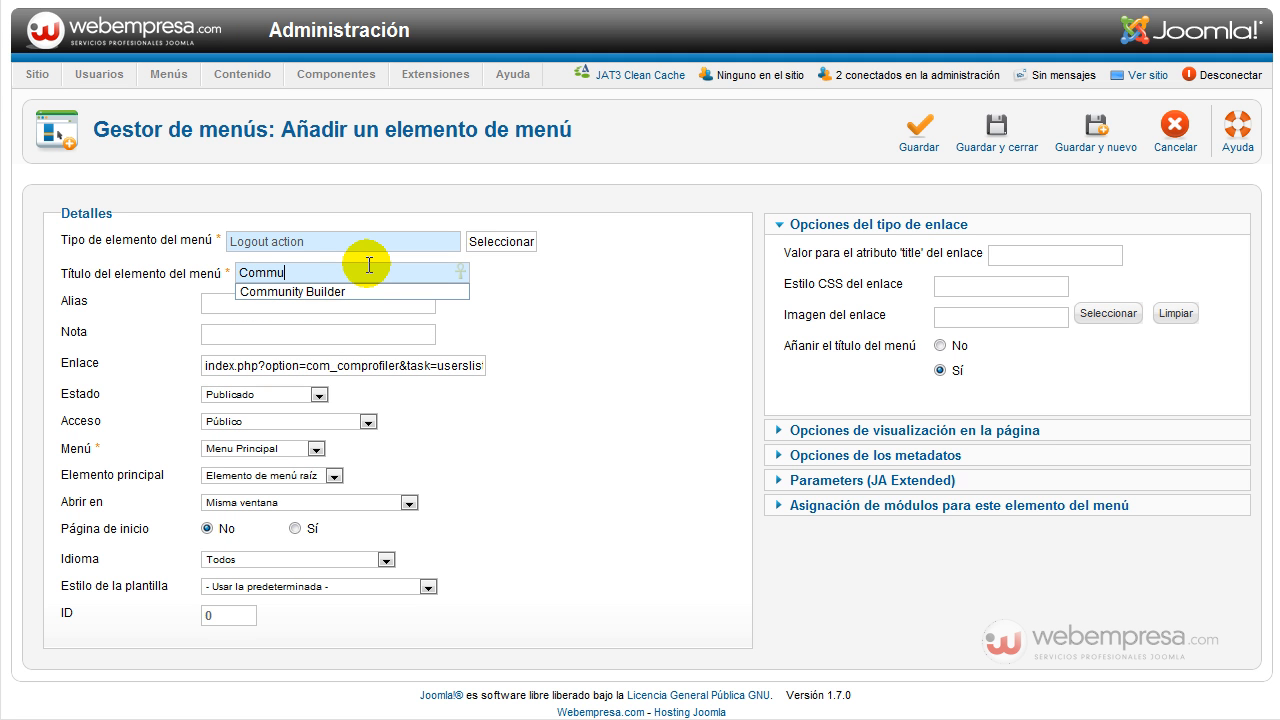
{"action": "type", "text": "nity"}
{"action": "key", "text": "Down"}
{"action": "key", "text": "Tab"}
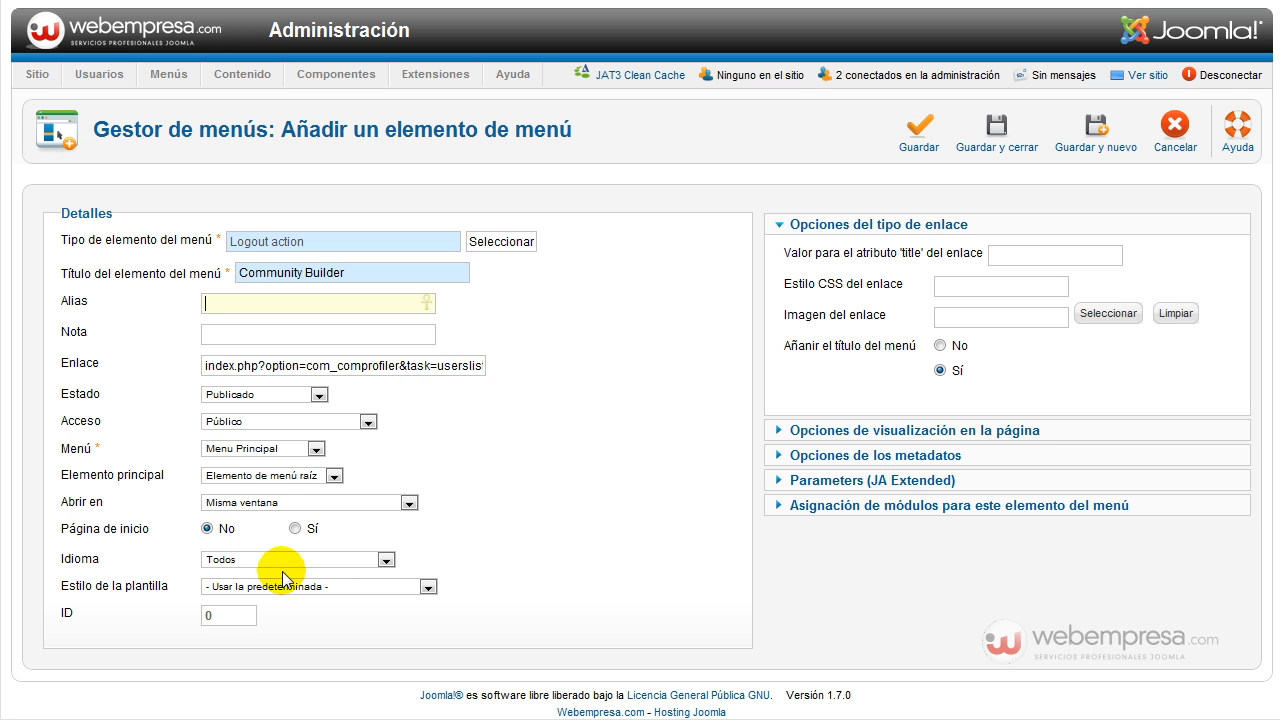
{"action": "scroll", "coordinate": [257, 378], "scroll_direction": "down", "scroll_amount": 1}
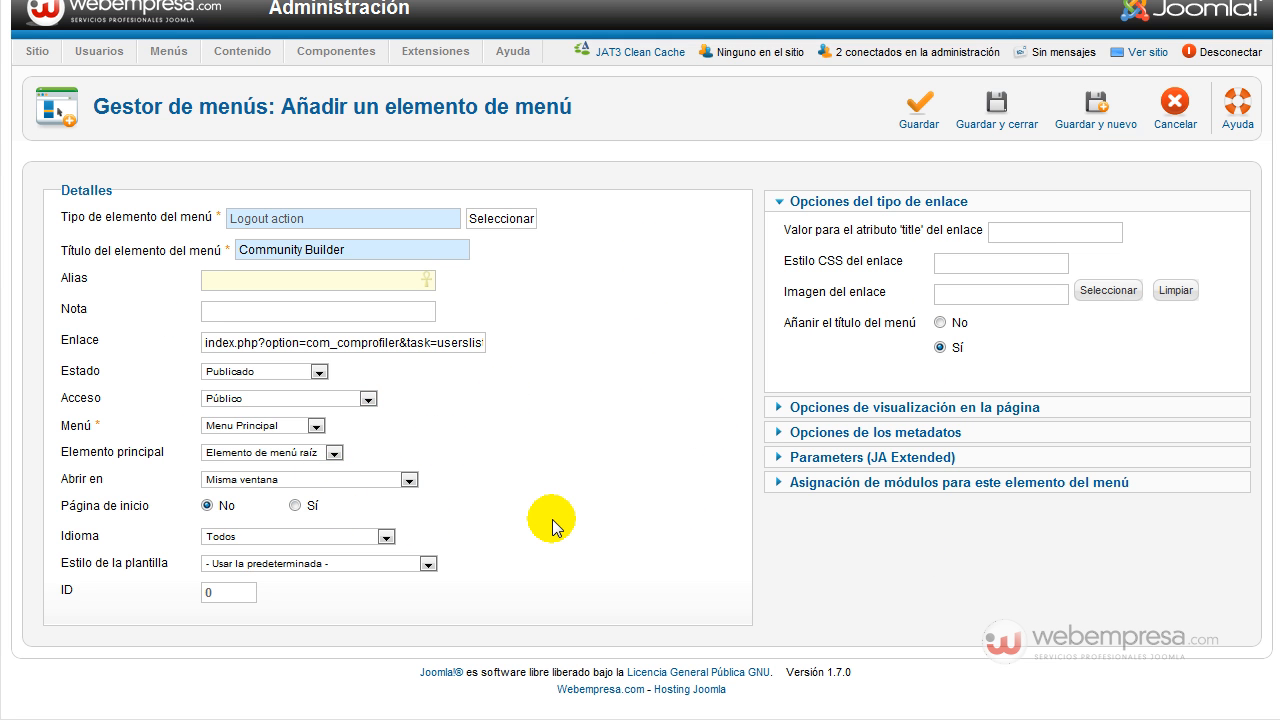
{"action": "left_click", "coordinate": [997, 106]}
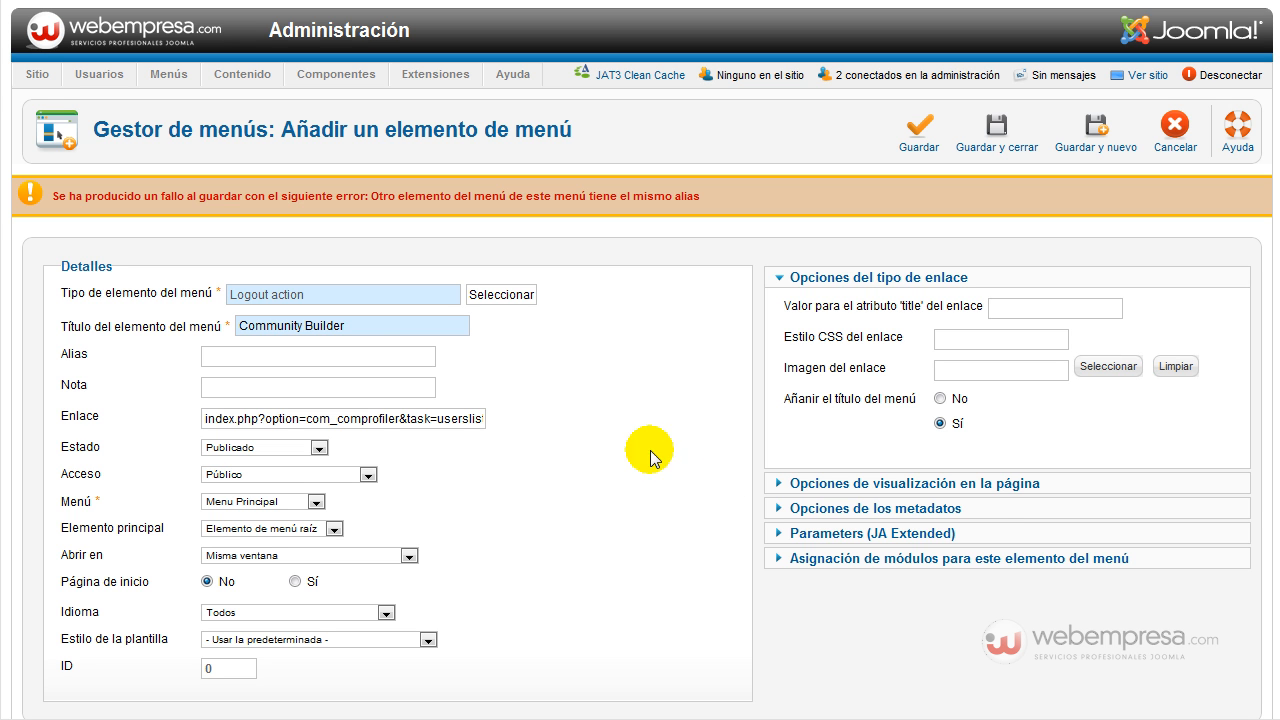
After reading the duplicate-alias error, retitle the item 'Community Builder 1' and save and close it.
{"action": "left_click_drag", "start_coordinate": [55, 196], "coordinate": [700, 196]}
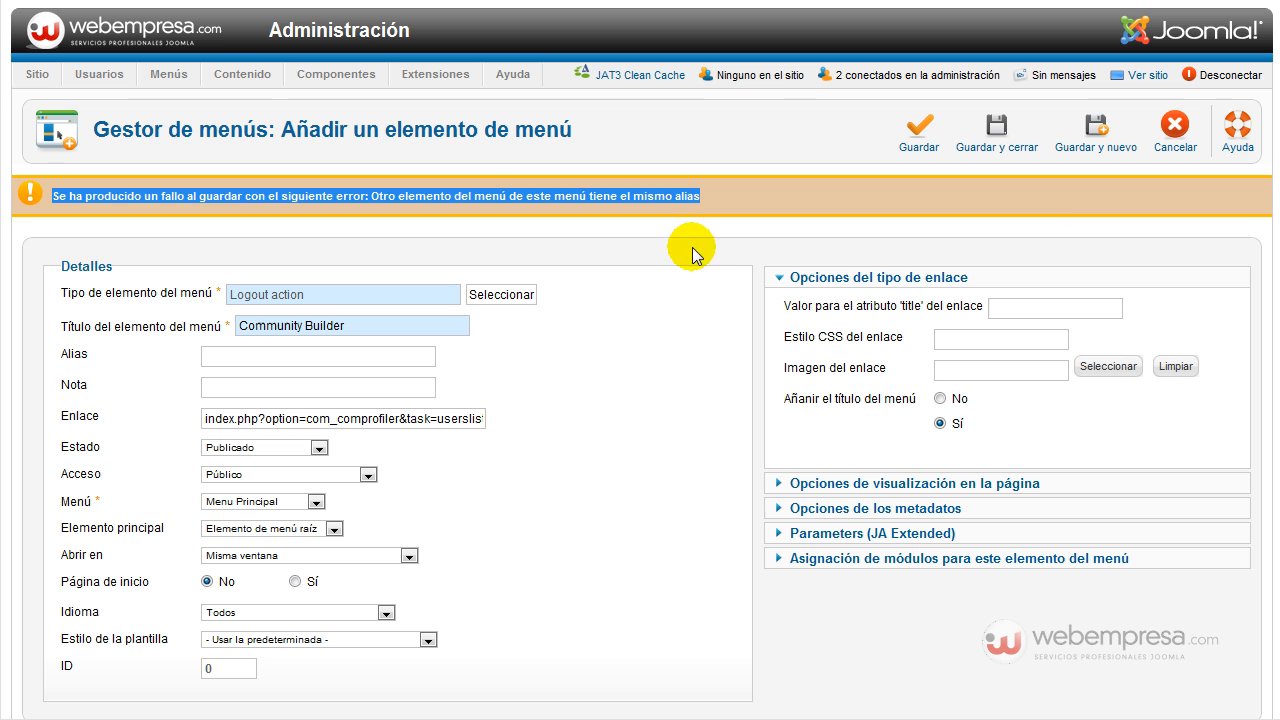
{"action": "left_click", "coordinate": [645, 378]}
{"action": "left_click", "coordinate": [391, 327]}
{"action": "type", "text": "1"}
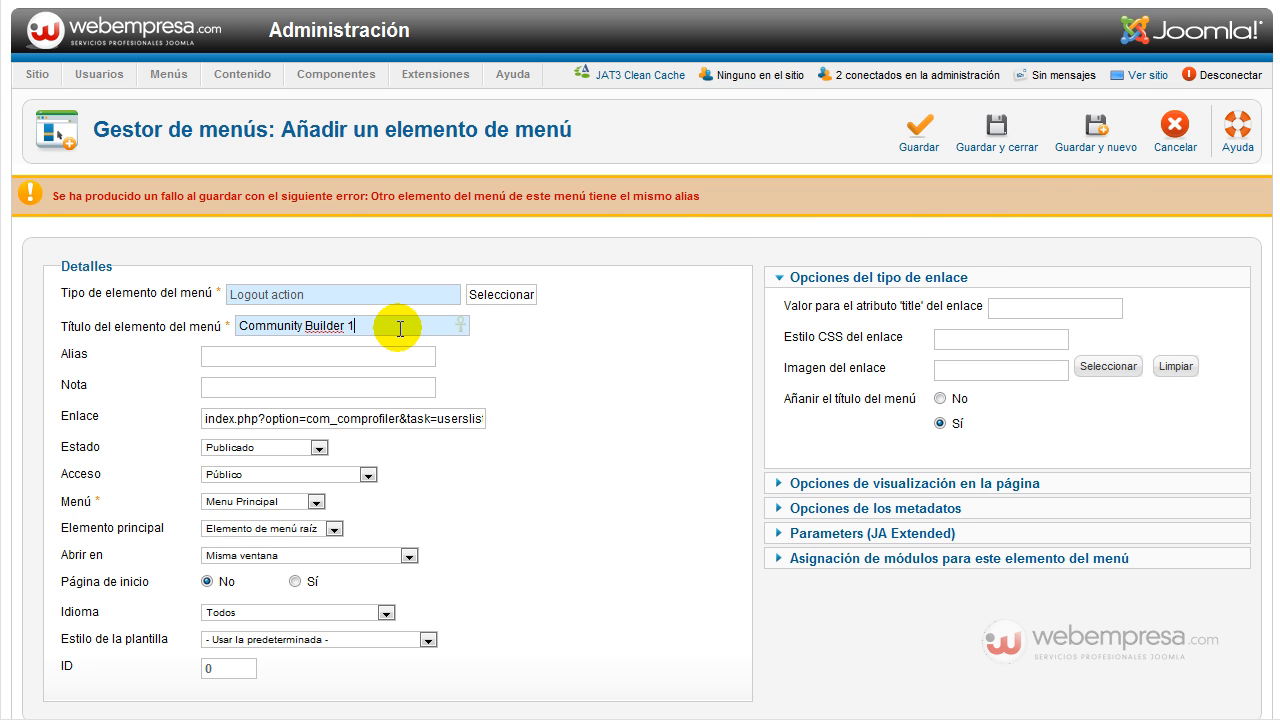
{"action": "left_click", "coordinate": [600, 371]}
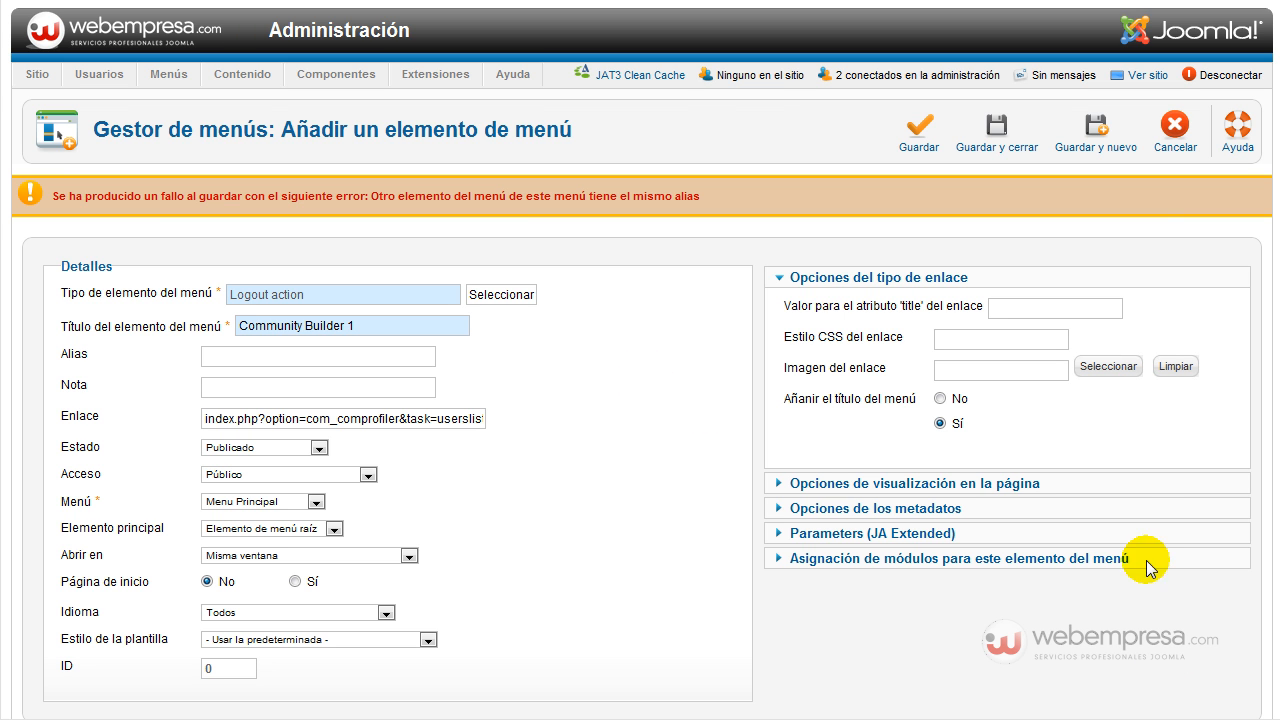
{"action": "left_click", "coordinate": [990, 130]}
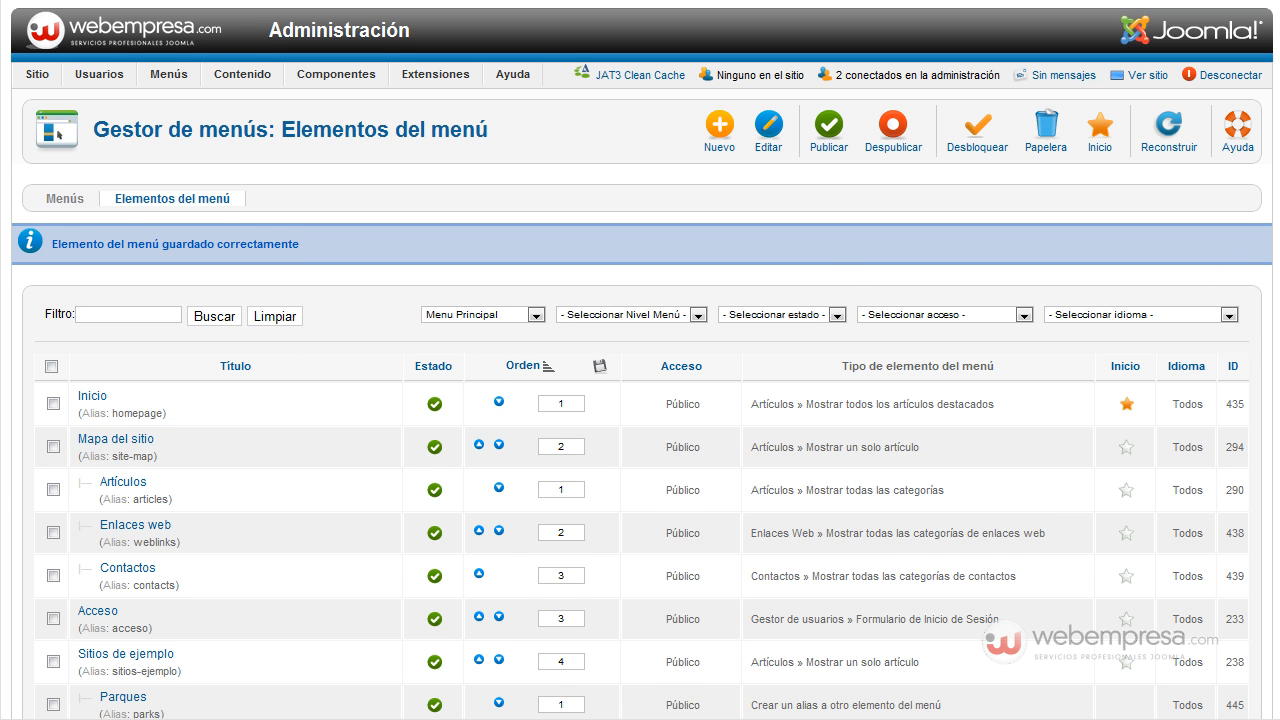
{"action": "scroll", "coordinate": [1257, 414], "scroll_direction": "down", "scroll_amount": 4}
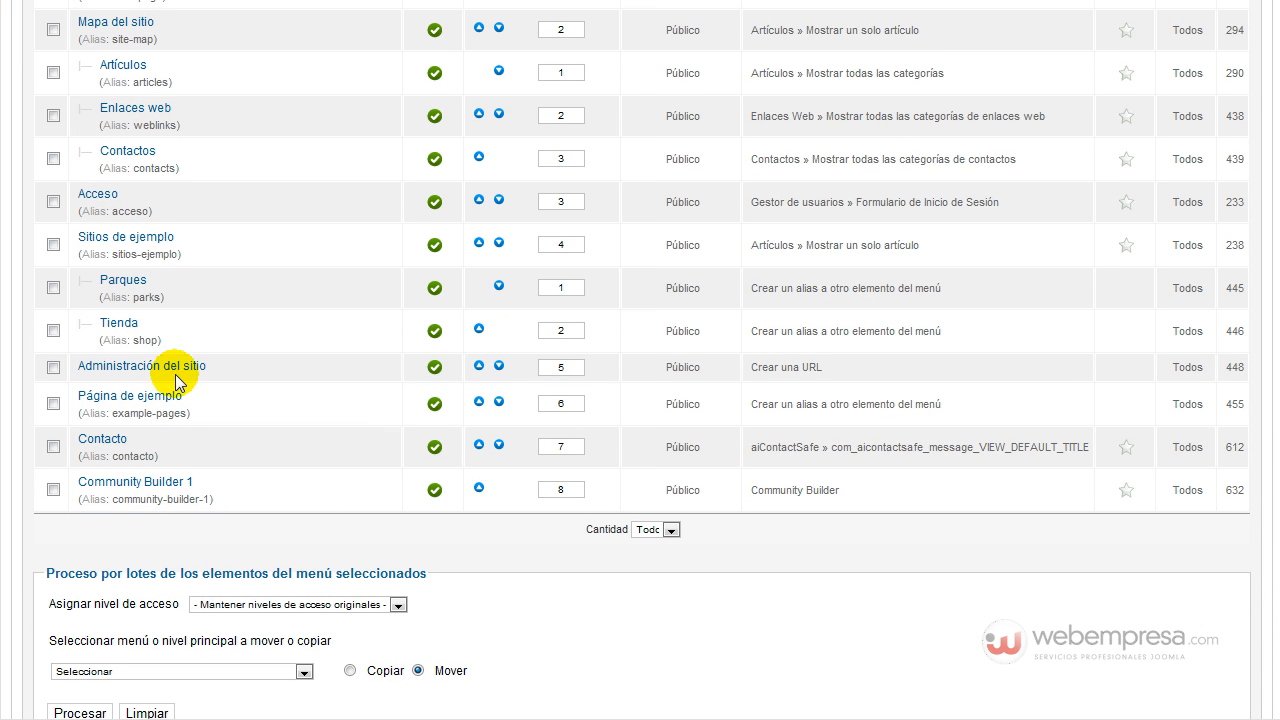
{"action": "scroll", "coordinate": [190, 250], "scroll_direction": "up", "scroll_amount": 1}
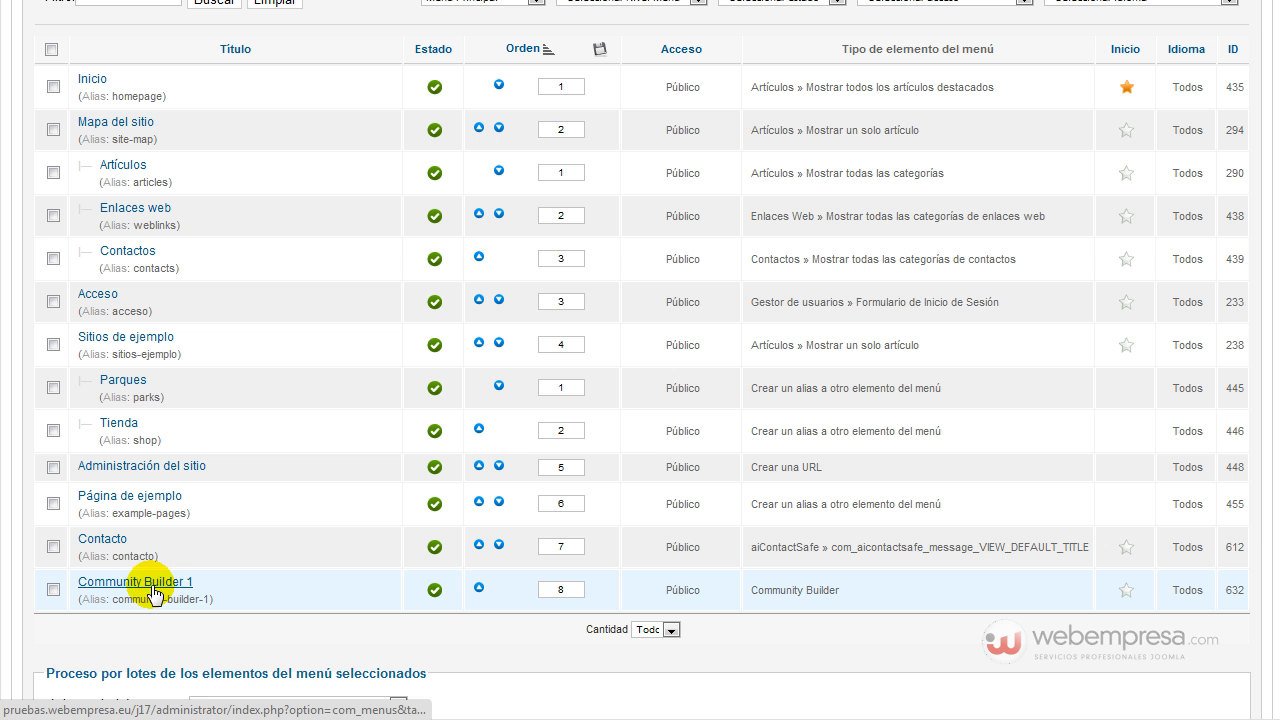
{"action": "scroll", "coordinate": [225, 560], "scroll_direction": "up", "scroll_amount": 3}
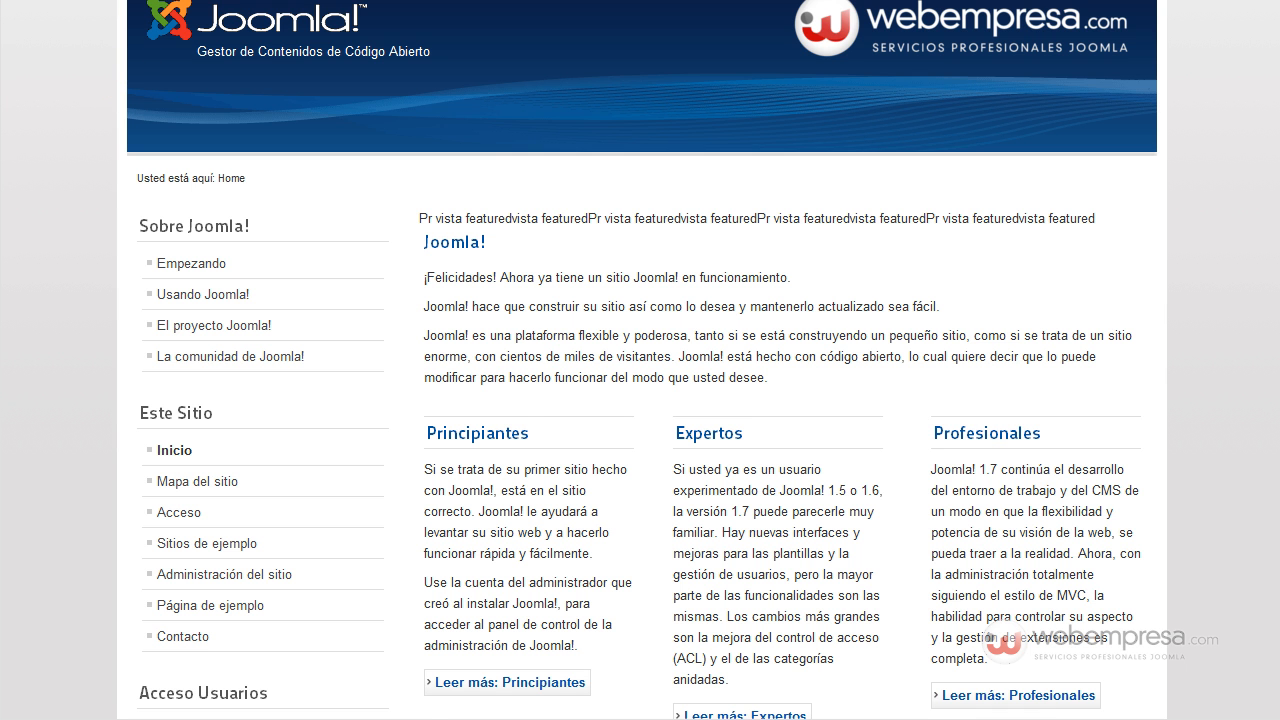
Reload the public site and open the Community Builder 1 page showing the three registered users.
{"action": "left_click", "coordinate": [81, 0]}
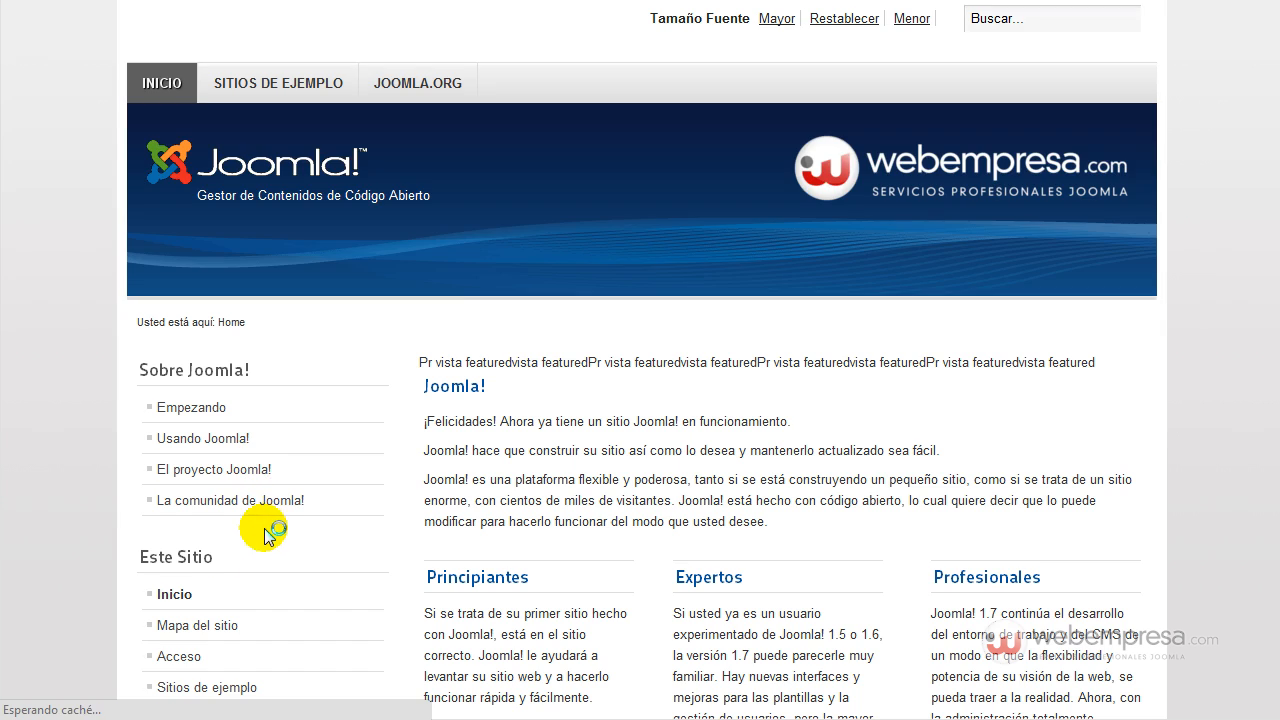
{"action": "scroll", "coordinate": [262, 525], "scroll_direction": "down", "scroll_amount": 5}
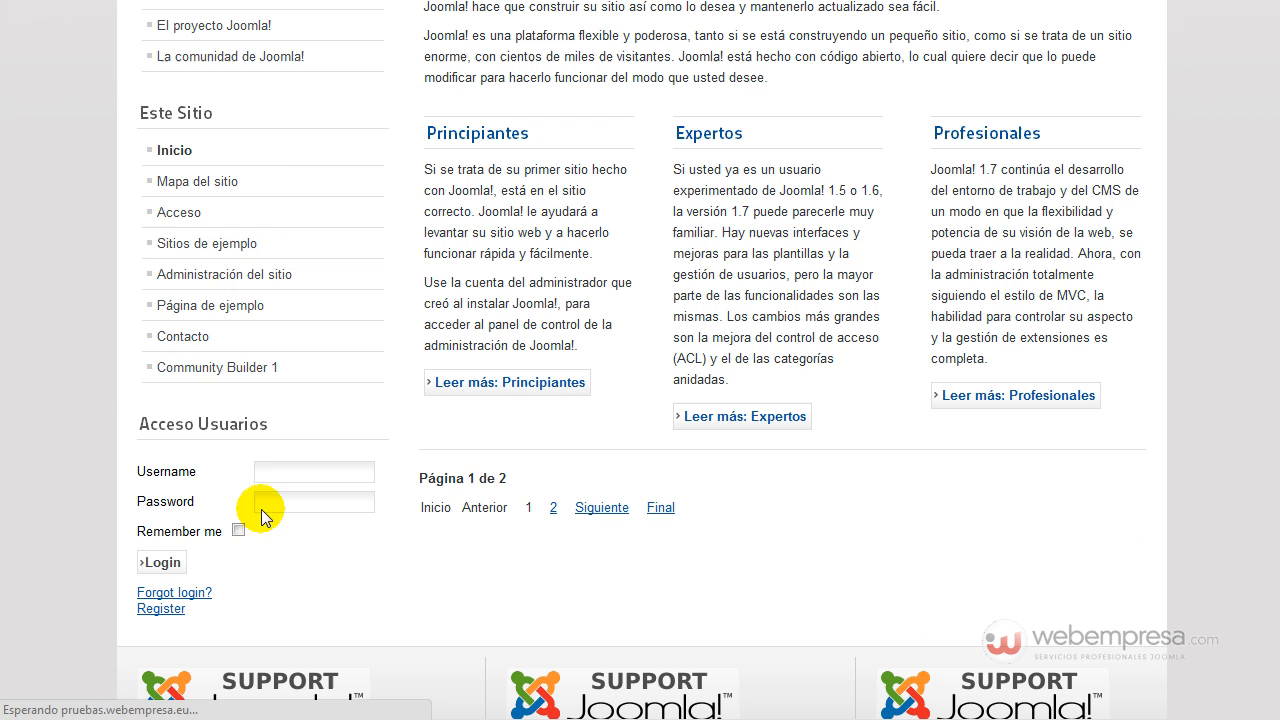
{"action": "left_click", "coordinate": [222, 377]}
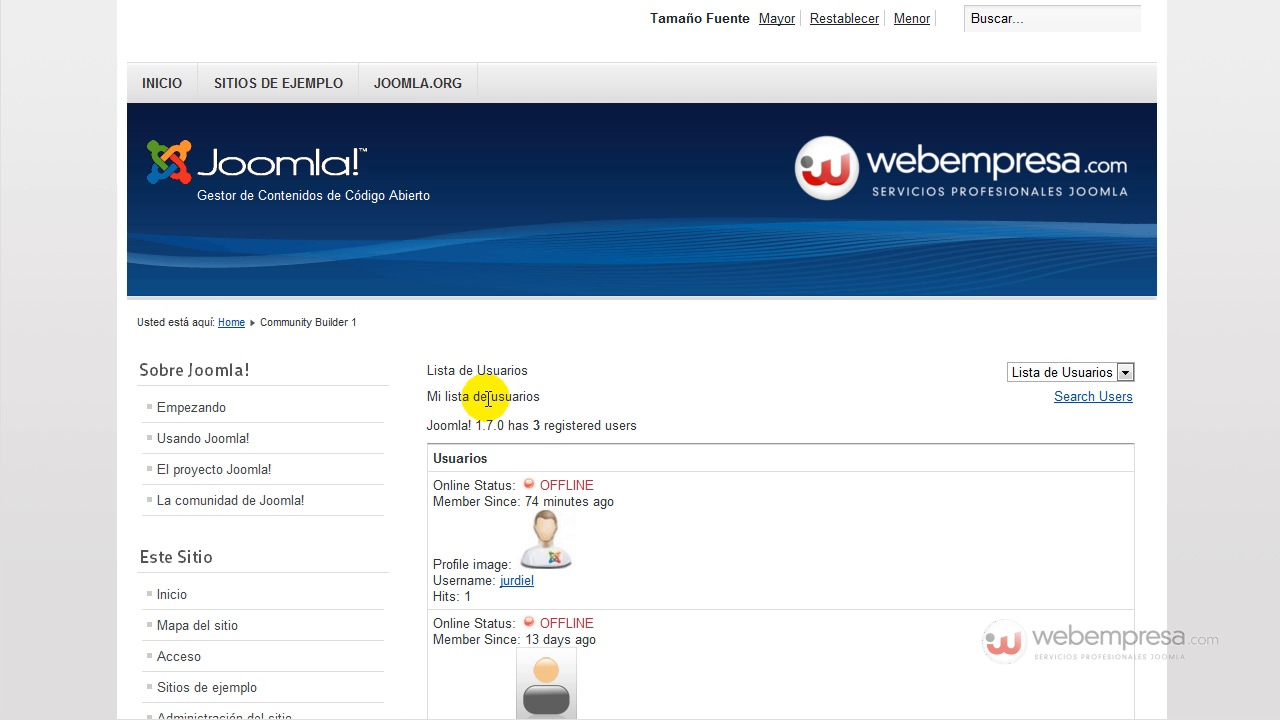
{"action": "scroll", "coordinate": [418, 390], "scroll_direction": "down", "scroll_amount": 4}
{"action": "scroll", "coordinate": [366, 306], "scroll_direction": "up", "scroll_amount": 3}
{"action": "scroll", "coordinate": [380, 271], "scroll_direction": "down", "scroll_amount": 3}
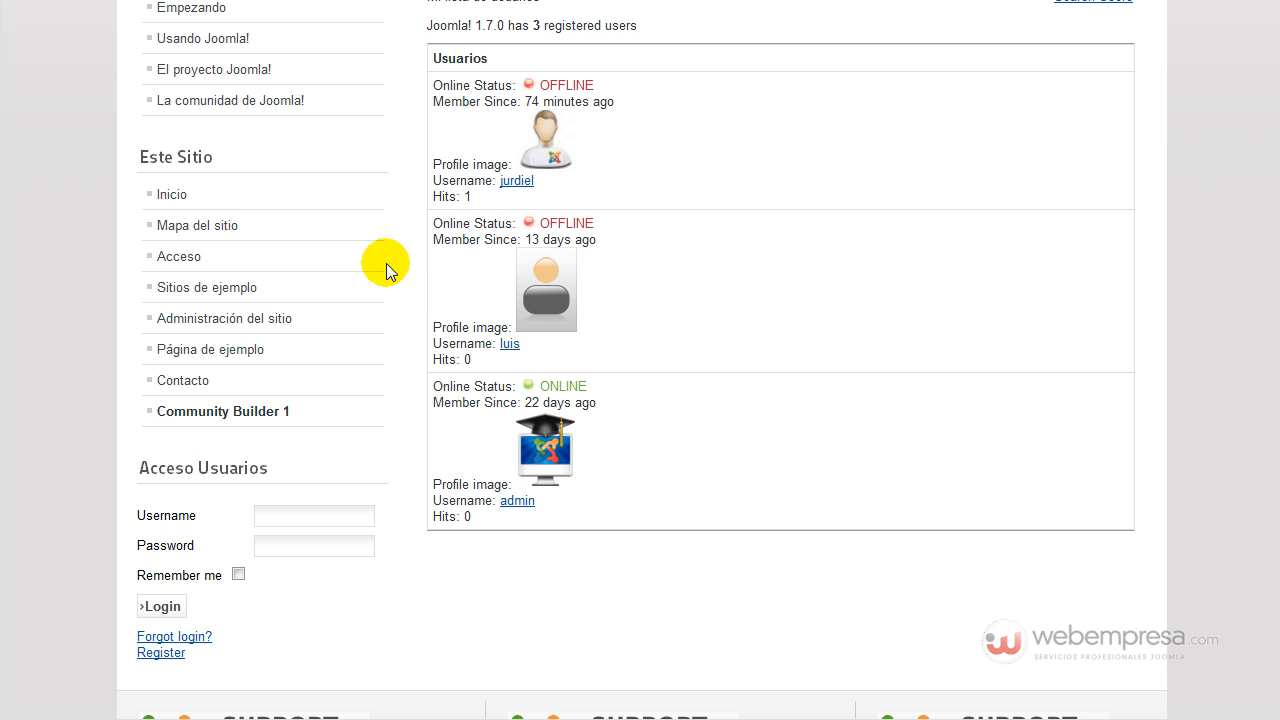
{"action": "scroll", "coordinate": [724, 205], "scroll_direction": "up", "scroll_amount": 2}
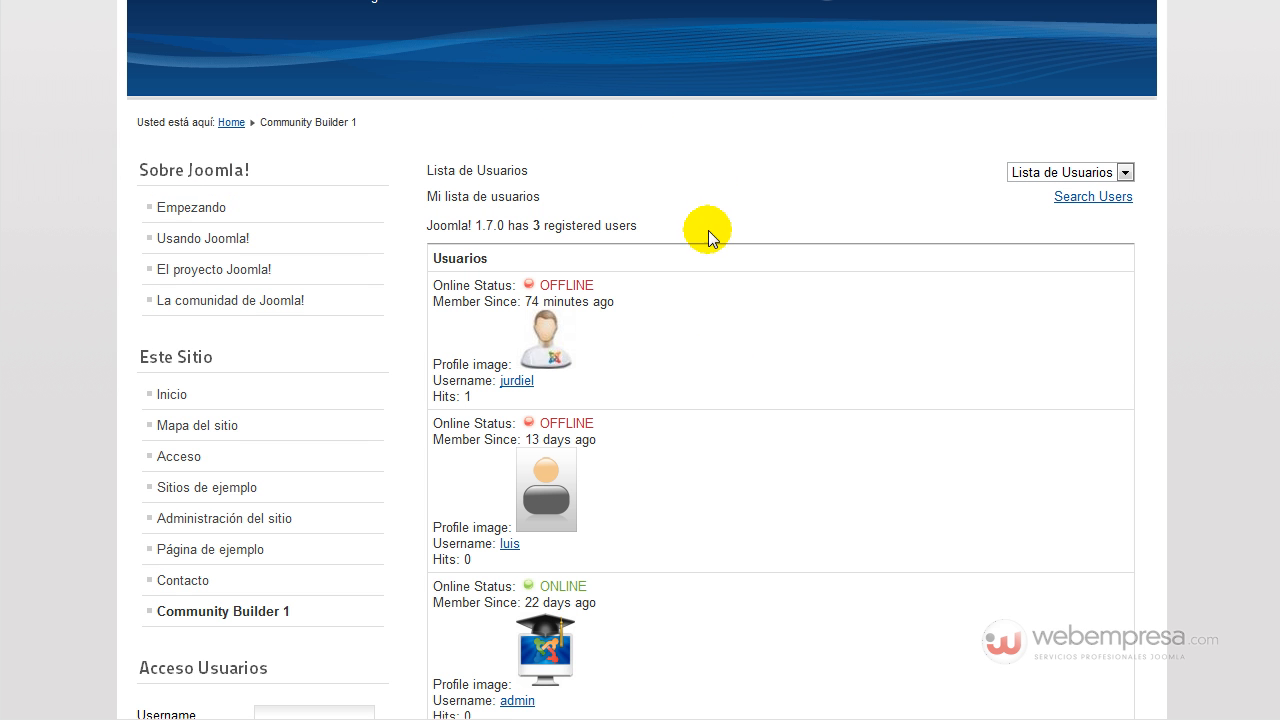
{"action": "scroll", "coordinate": [665, 255], "scroll_direction": "down", "scroll_amount": 1}
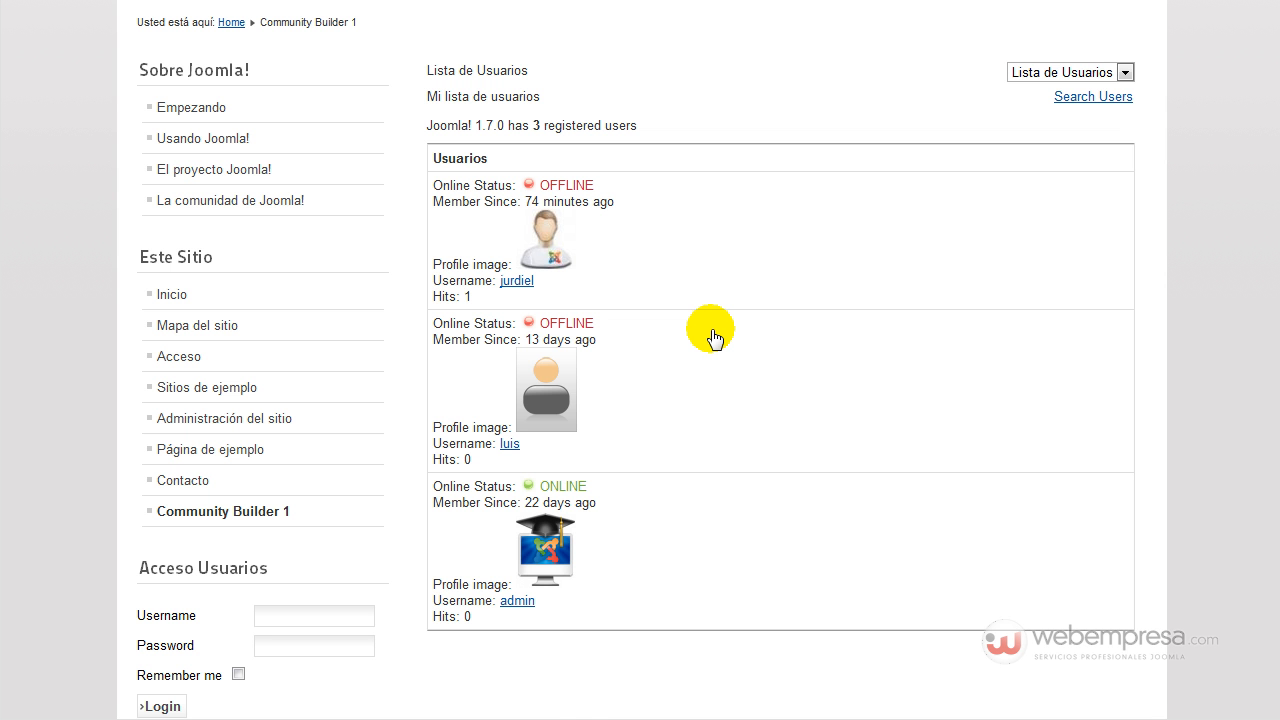
{"action": "scroll", "coordinate": [640, 360], "scroll_direction": "up", "scroll_amount": 2}
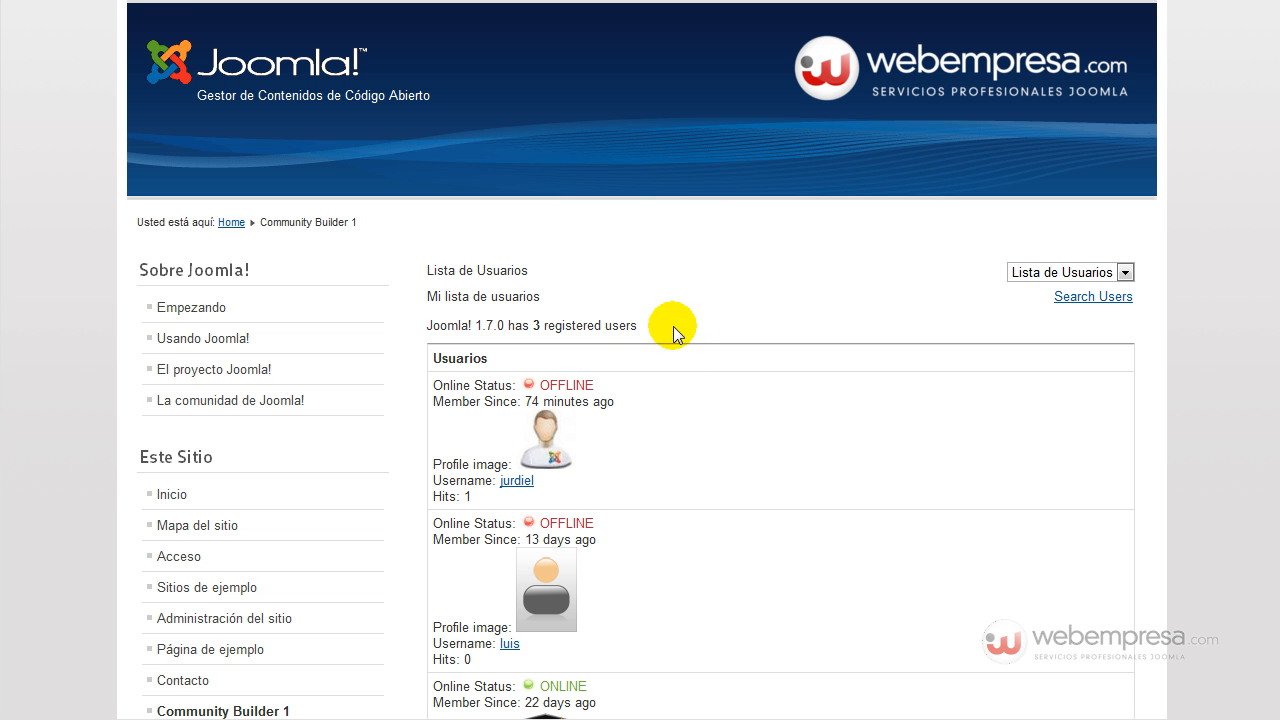
{"action": "scroll", "coordinate": [748, 350], "scroll_direction": "down", "scroll_amount": 3}
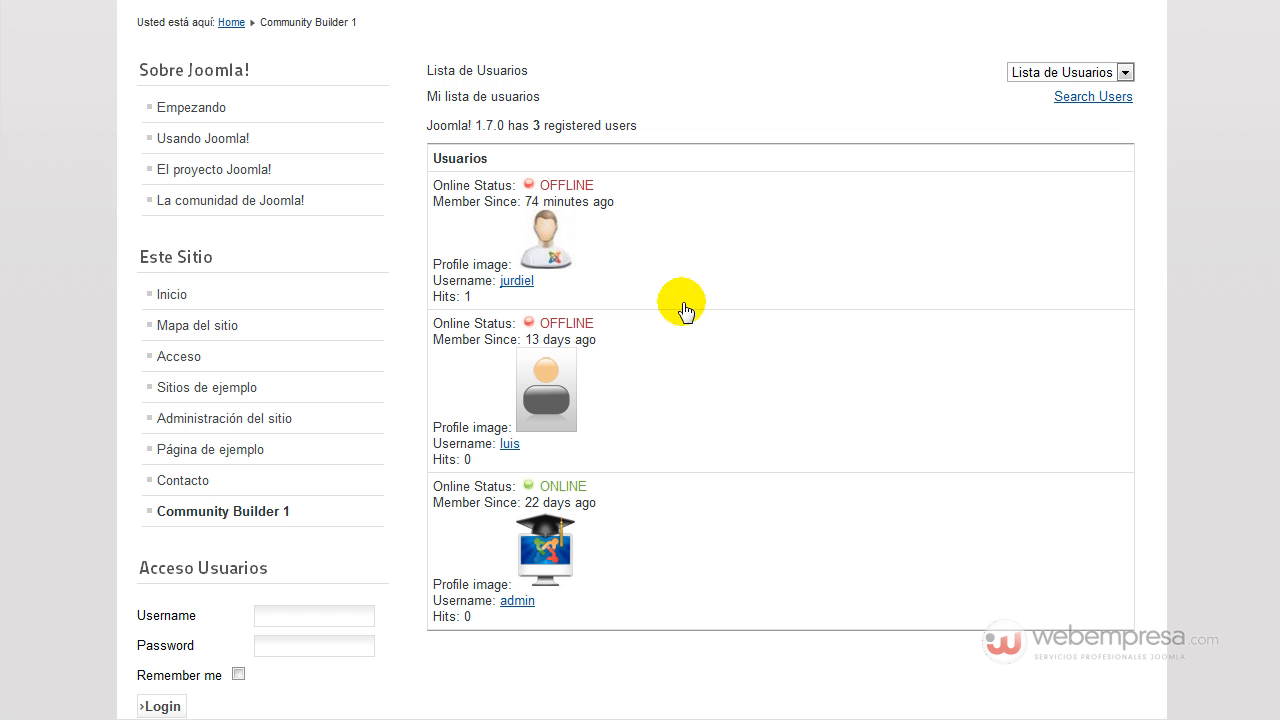
{"action": "left_click", "coordinate": [548, 606]}
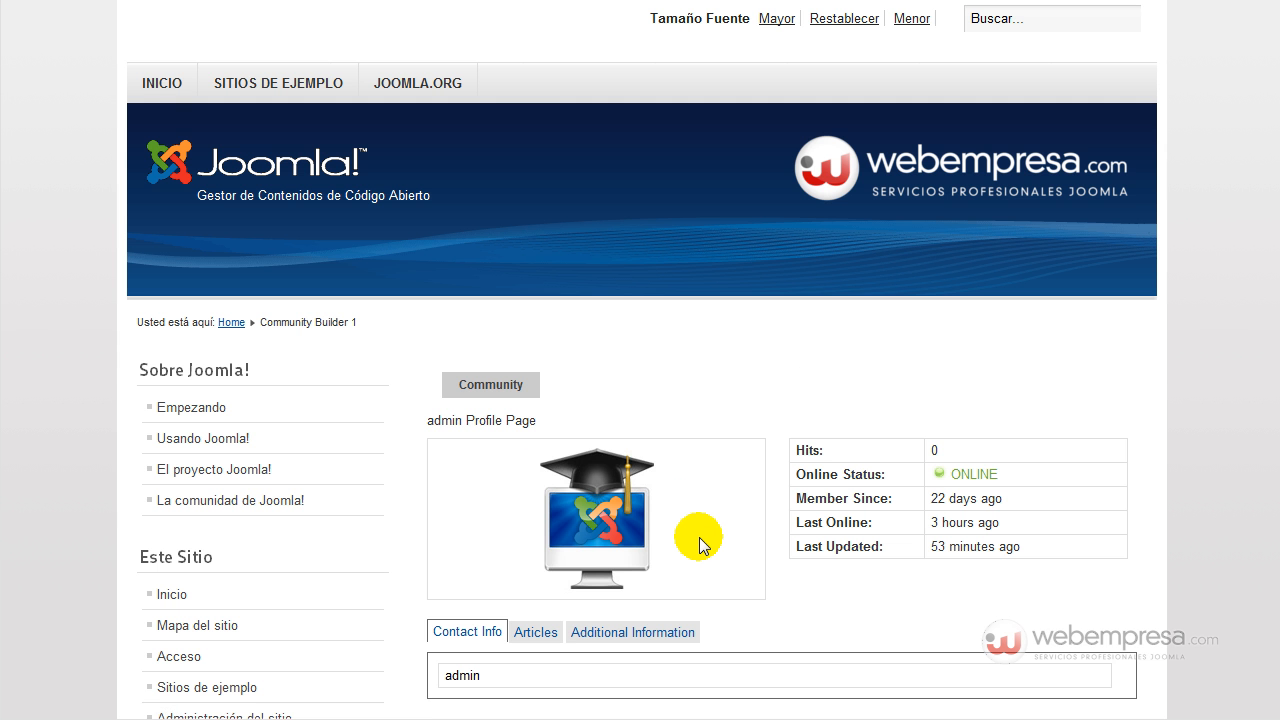
{"action": "scroll", "coordinate": [1049, 400], "scroll_direction": "down", "scroll_amount": 3}
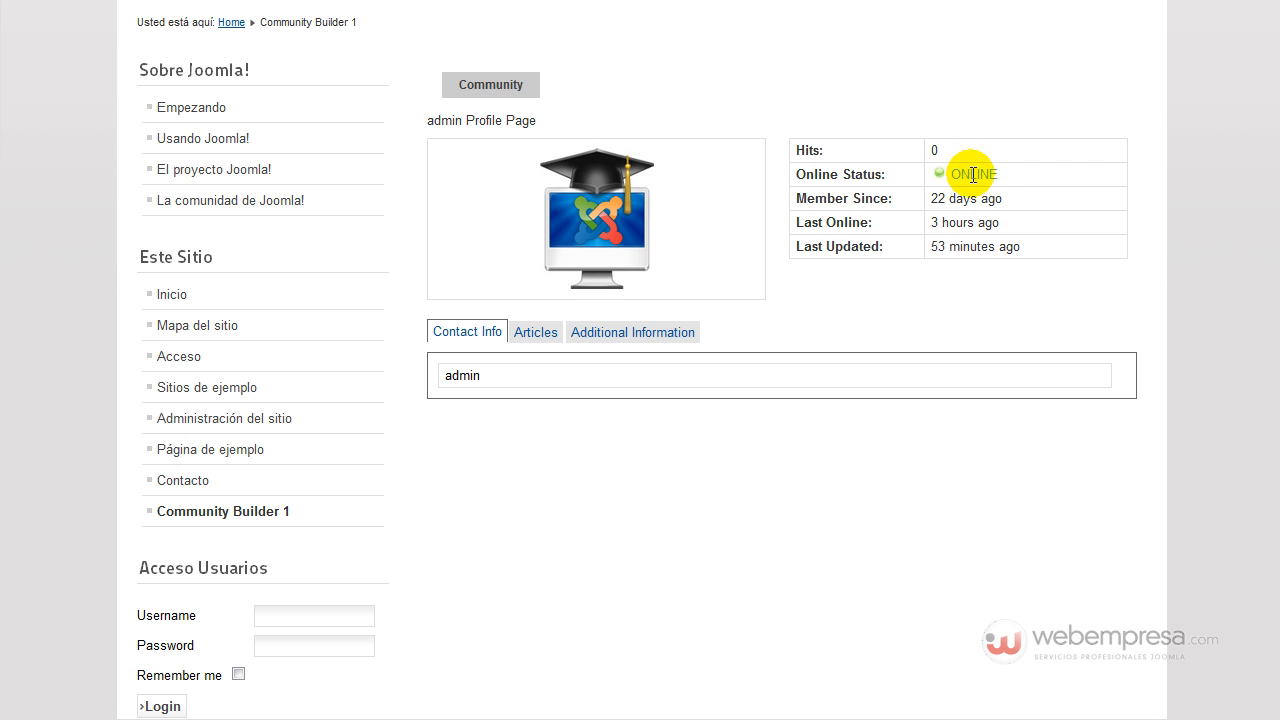
{"action": "left_click", "coordinate": [536, 332]}
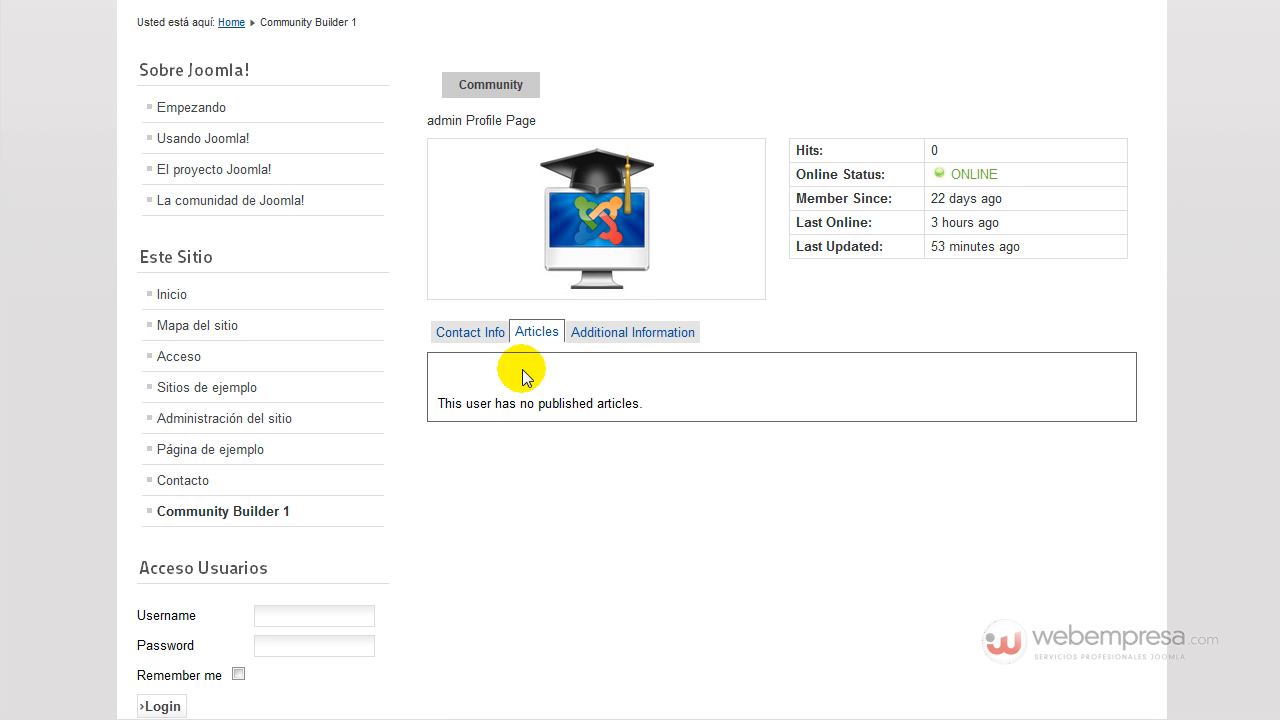
{"action": "left_click", "coordinate": [651, 335]}
{"action": "scroll", "coordinate": [607, 362], "scroll_direction": "up", "scroll_amount": 3}
{"action": "scroll", "coordinate": [607, 360], "scroll_direction": "down", "scroll_amount": 4}
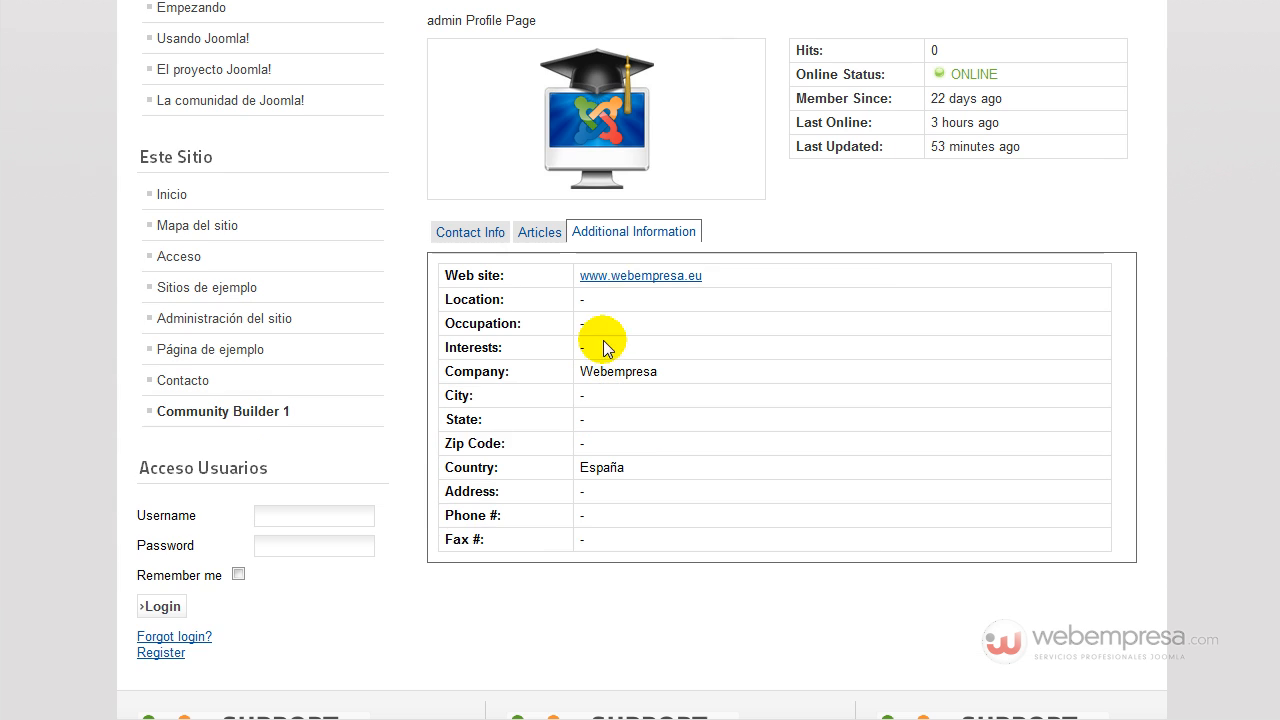
{"action": "scroll", "coordinate": [635, 445], "scroll_direction": "up", "scroll_amount": 3}
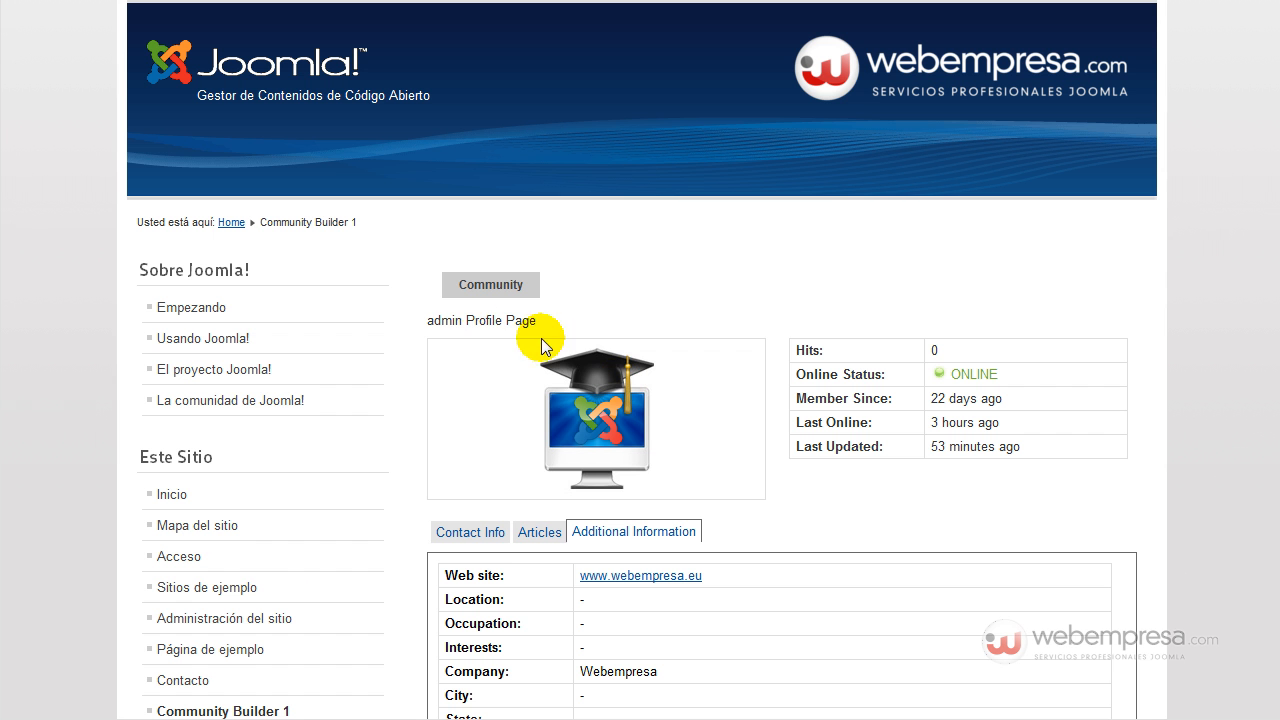
{"action": "mouse_move", "coordinate": [497, 290]}
{"action": "scroll", "coordinate": [389, 380], "scroll_direction": "down", "scroll_amount": 4}
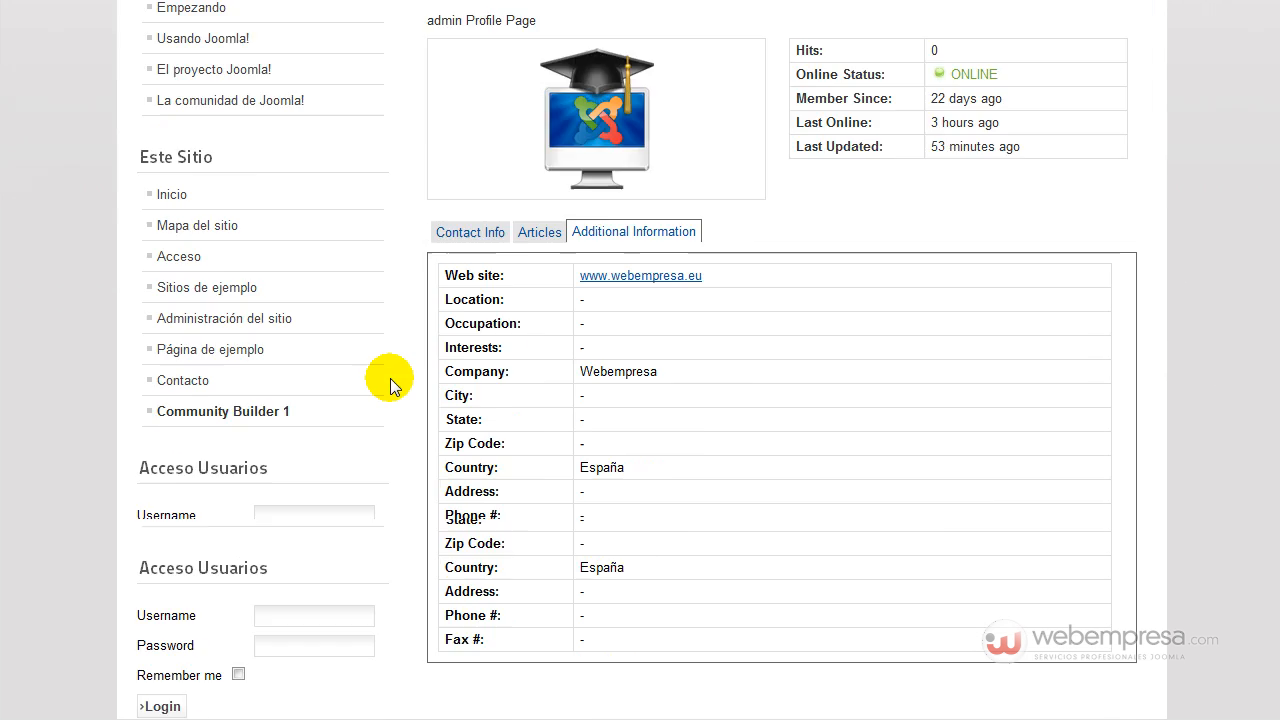
{"action": "left_click", "coordinate": [260, 322]}
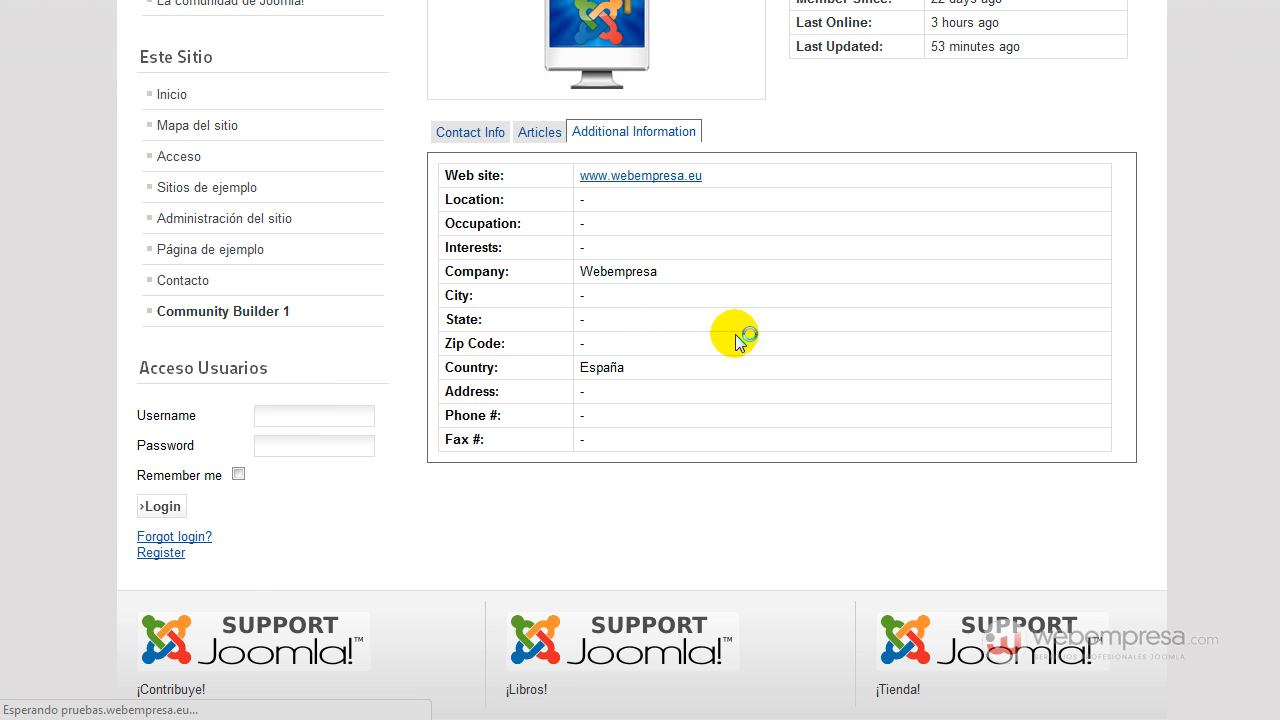
{"action": "scroll", "coordinate": [811, 411], "scroll_direction": "down", "scroll_amount": 2}
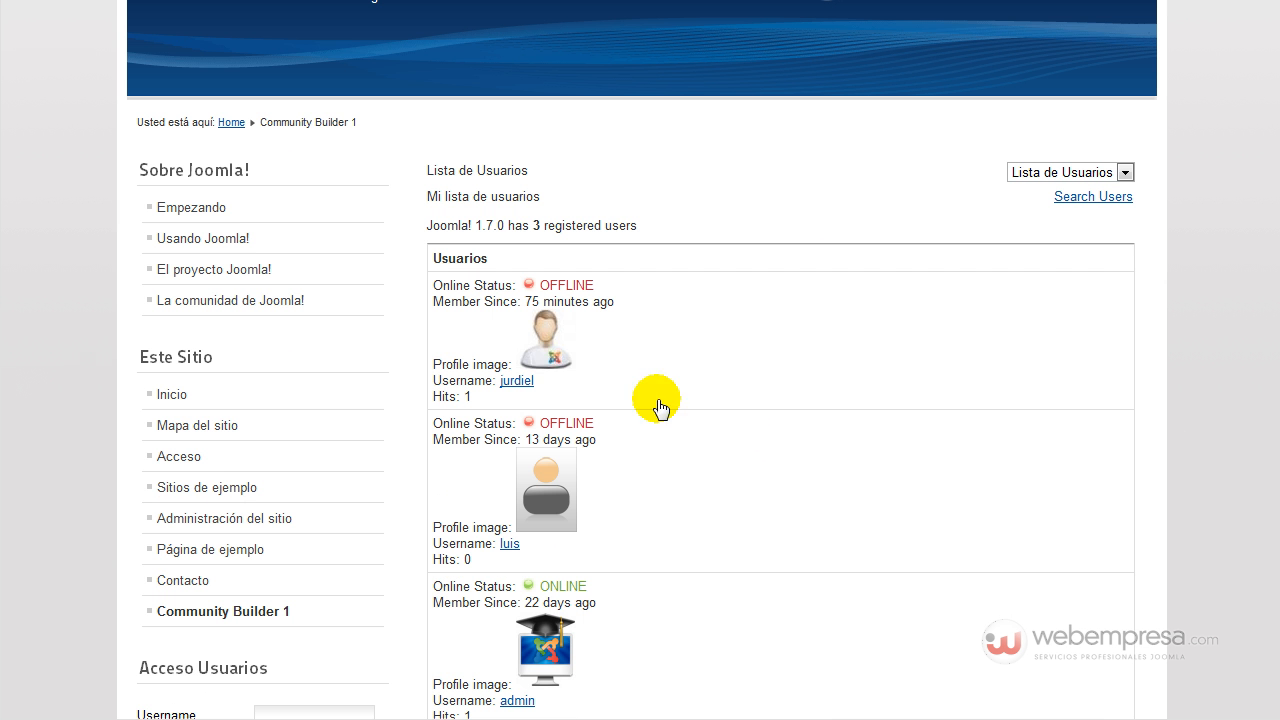
Open the first user's profile and view its Additional Information, Articles and Contact Info tabs.
{"action": "left_click", "coordinate": [555, 343]}
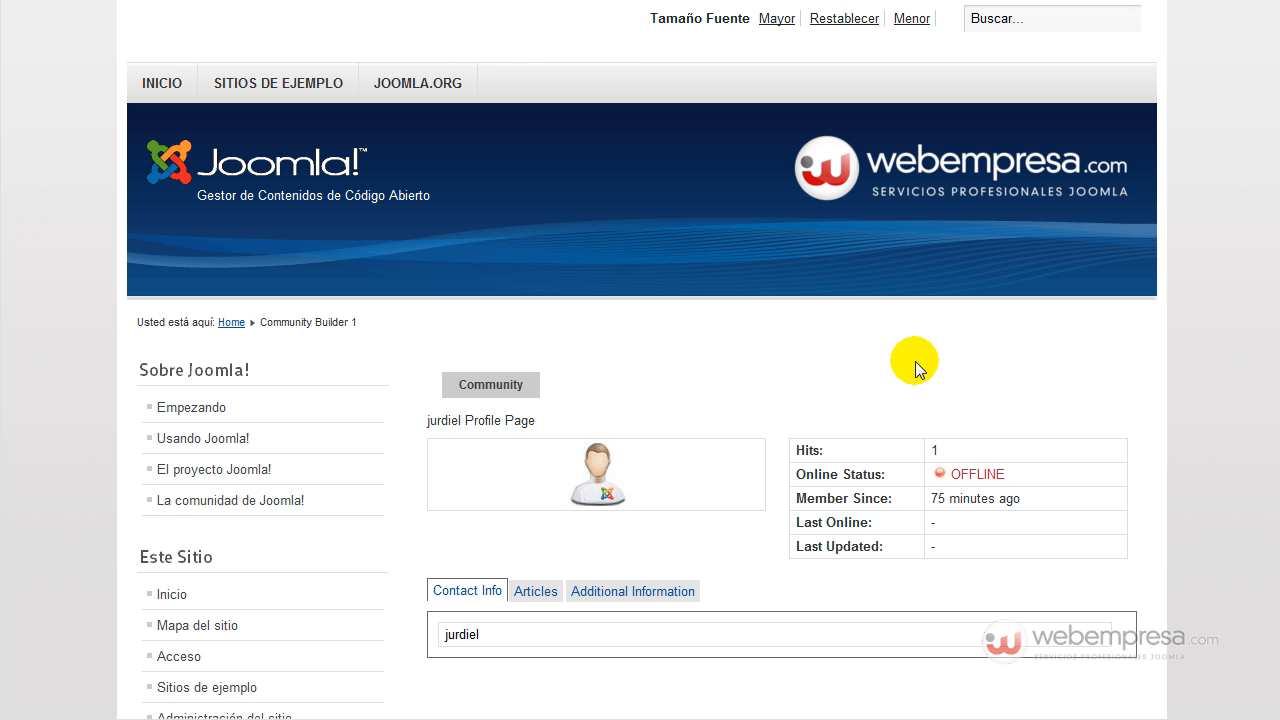
{"action": "scroll", "coordinate": [915, 361], "scroll_direction": "down", "scroll_amount": 1}
{"action": "left_click", "coordinate": [640, 493]}
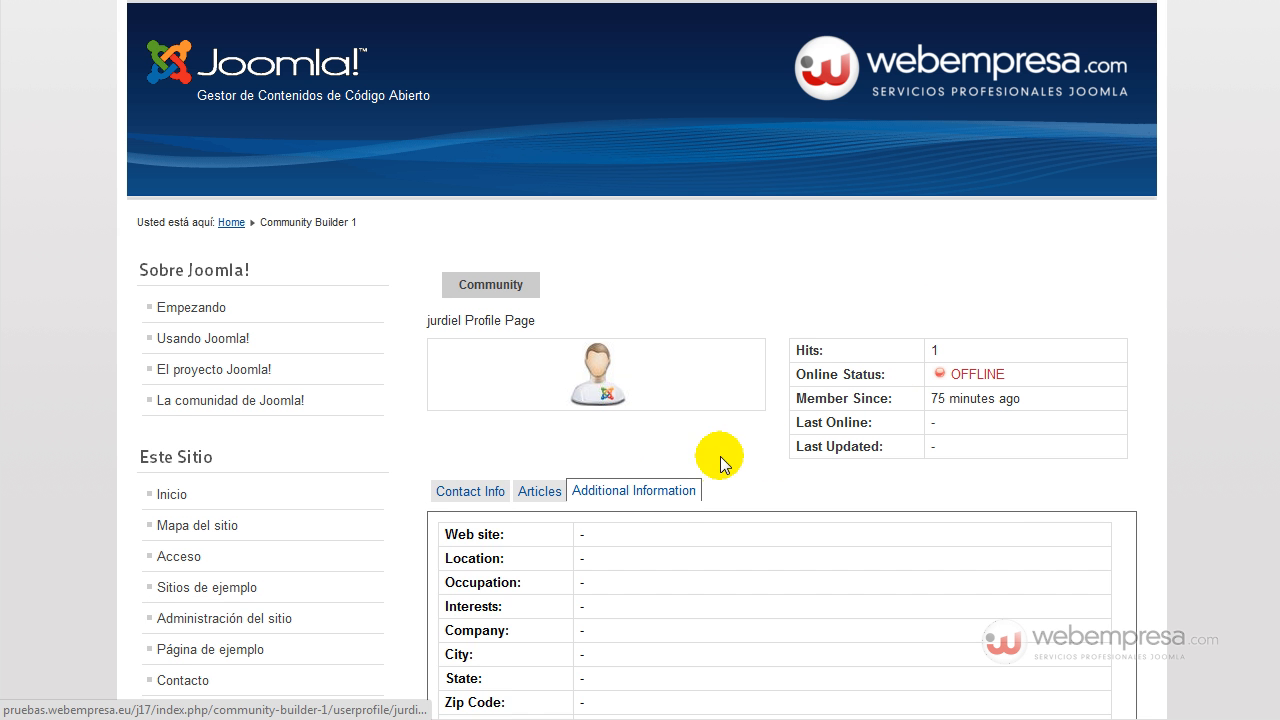
{"action": "scroll", "coordinate": [720, 455], "scroll_direction": "down", "scroll_amount": 3}
{"action": "left_click", "coordinate": [549, 196]}
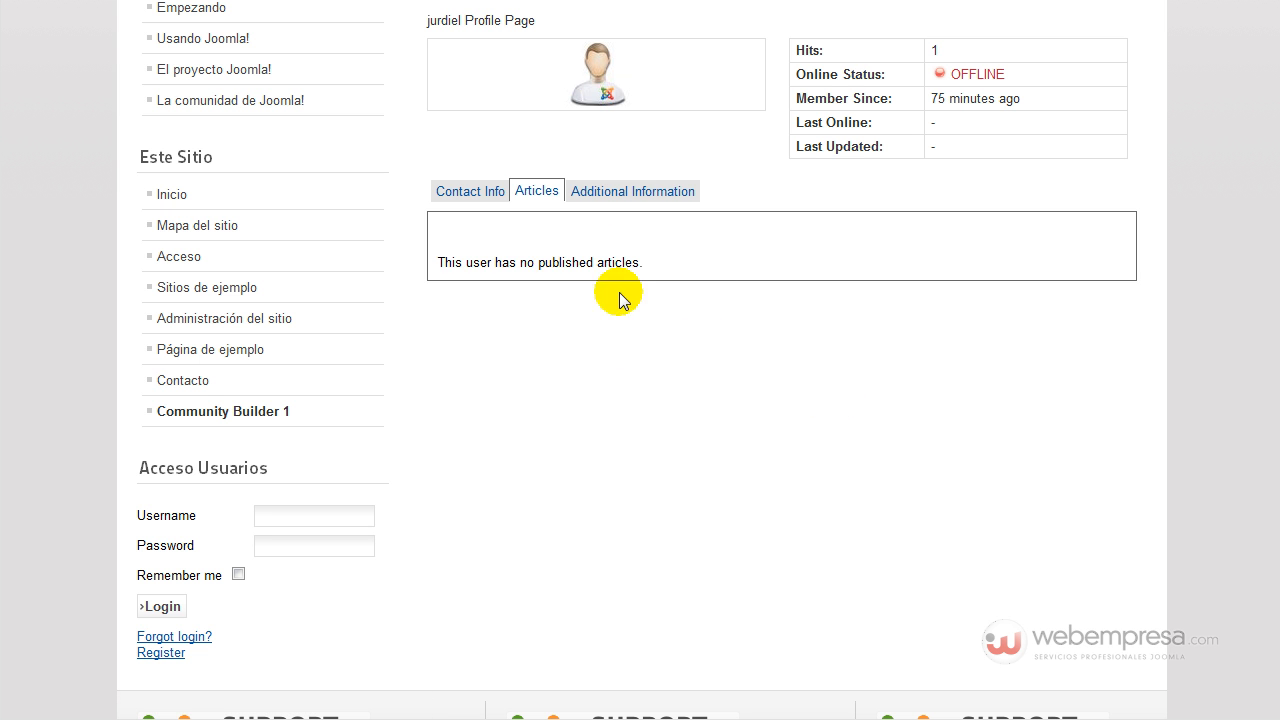
{"action": "left_click", "coordinate": [490, 192]}
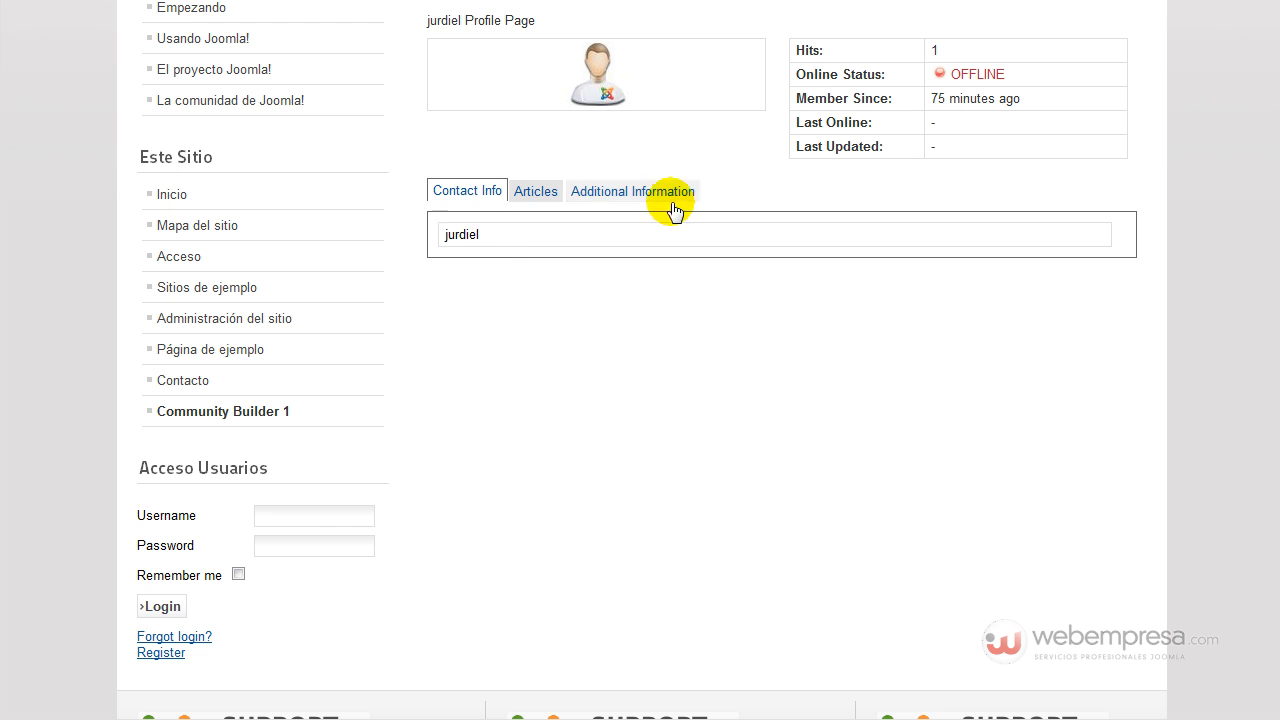
{"action": "scroll", "coordinate": [566, 195], "scroll_direction": "up", "scroll_amount": 1}
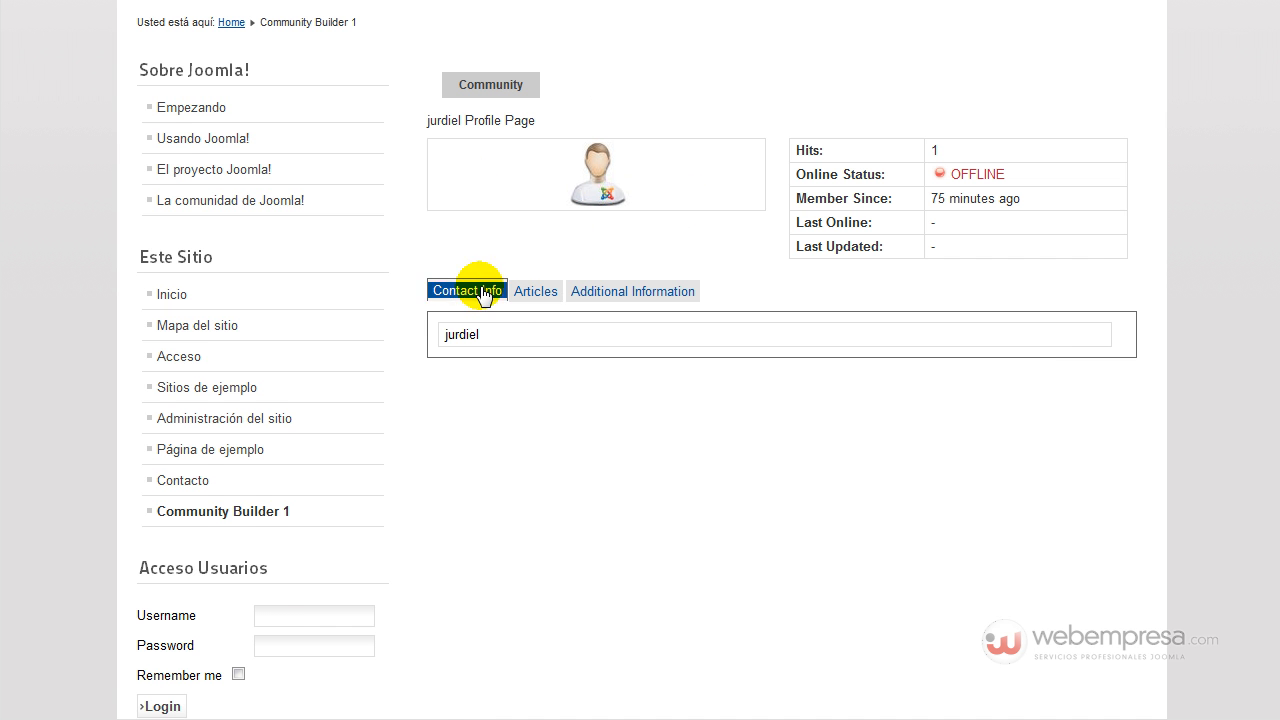
{"action": "left_click", "coordinate": [593, 297]}
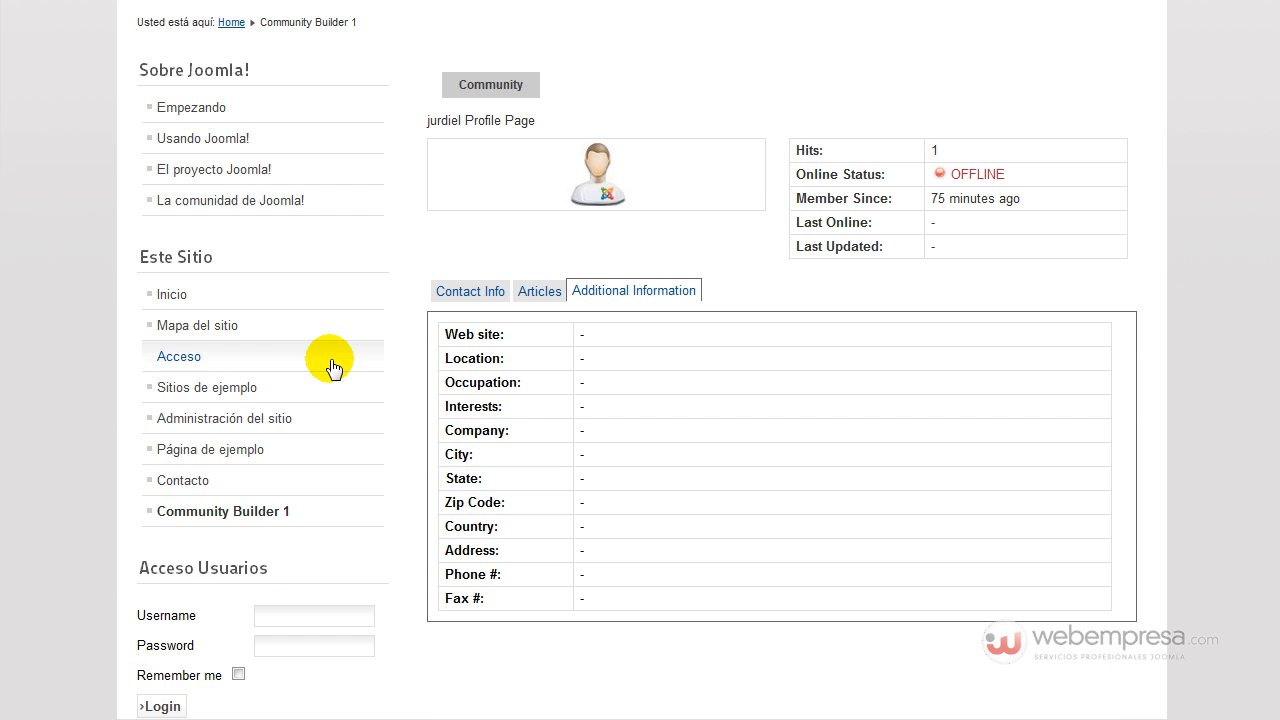
Return to the Community Builder 1 member list and scroll through the members.
{"action": "scroll", "coordinate": [331, 400], "scroll_direction": "down", "scroll_amount": 3}
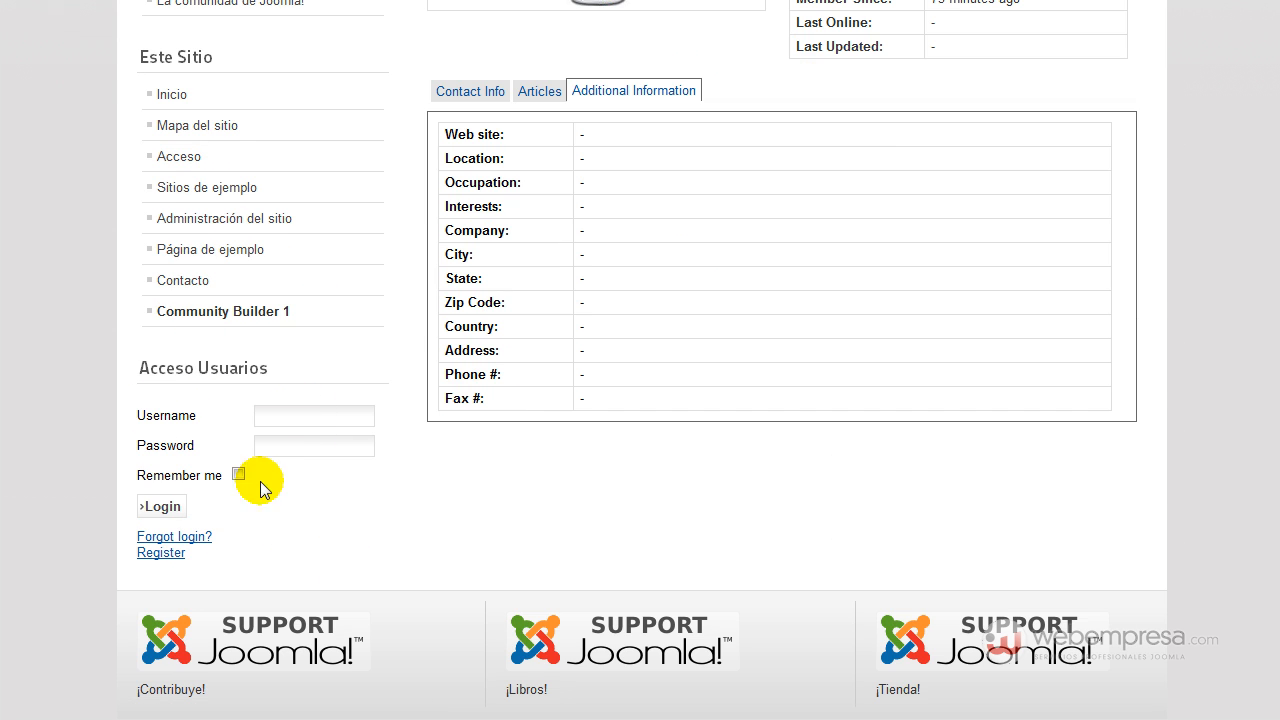
{"action": "scroll", "coordinate": [240, 400], "scroll_direction": "up", "scroll_amount": 3}
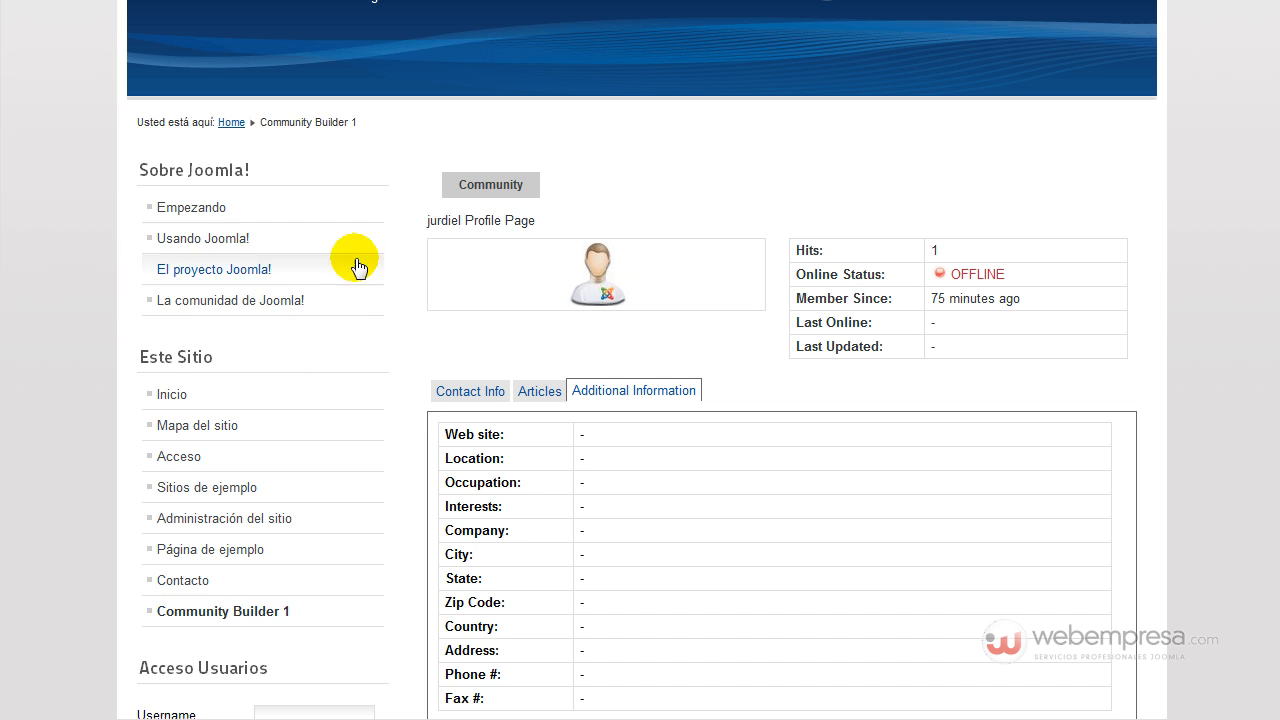
{"action": "scroll", "coordinate": [340, 260], "scroll_direction": "down", "scroll_amount": 2}
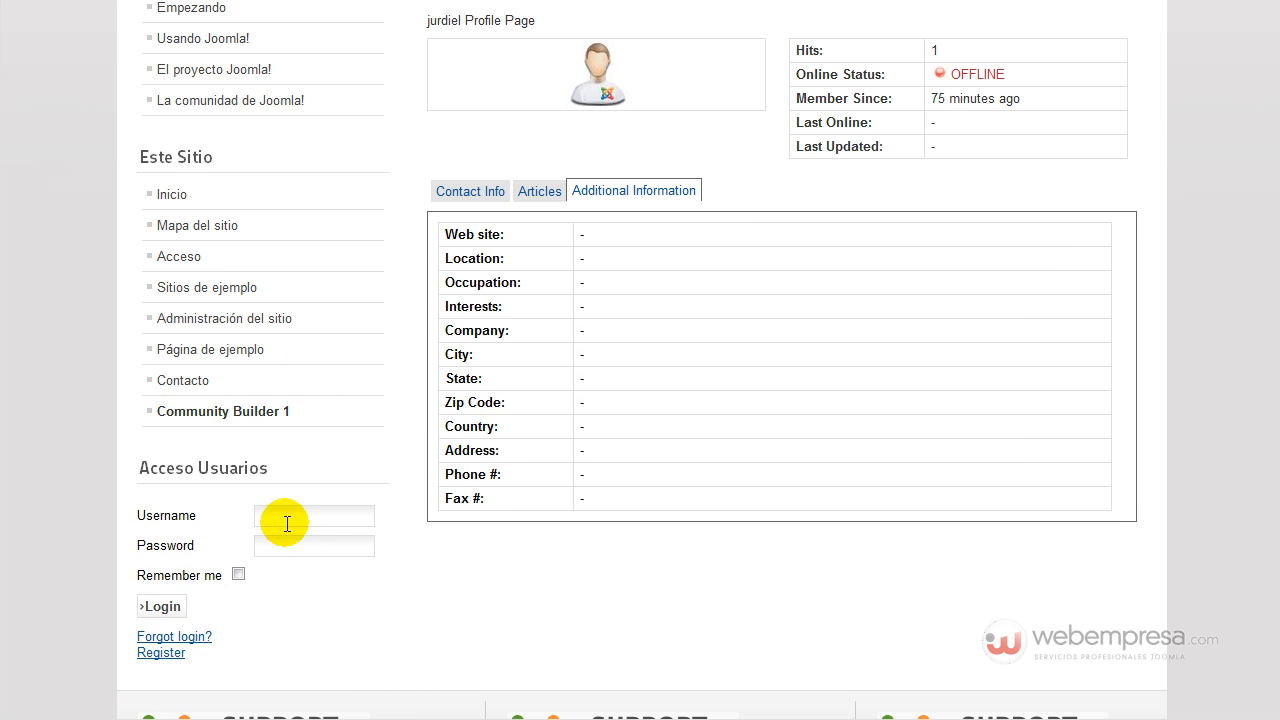
{"action": "scroll", "coordinate": [310, 470], "scroll_direction": "up", "scroll_amount": 3}
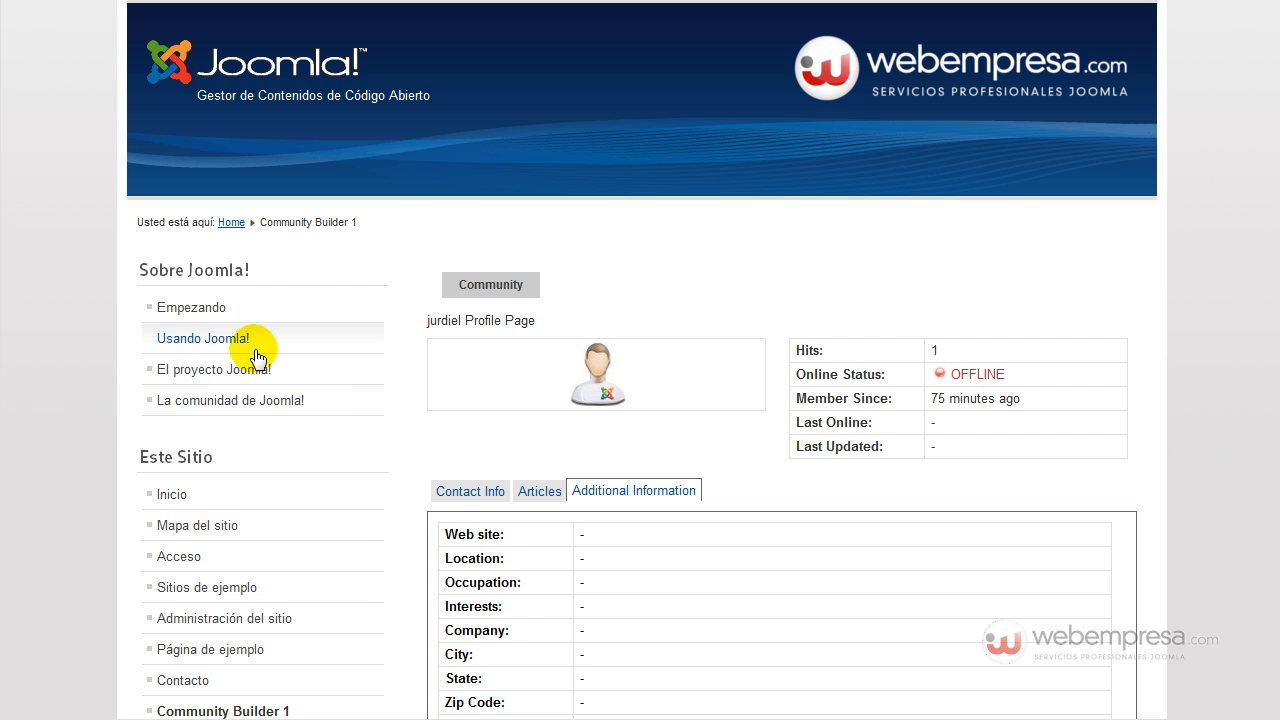
{"action": "scroll", "coordinate": [262, 390], "scroll_direction": "down", "scroll_amount": 2}
{"action": "left_click", "coordinate": [215, 522]}
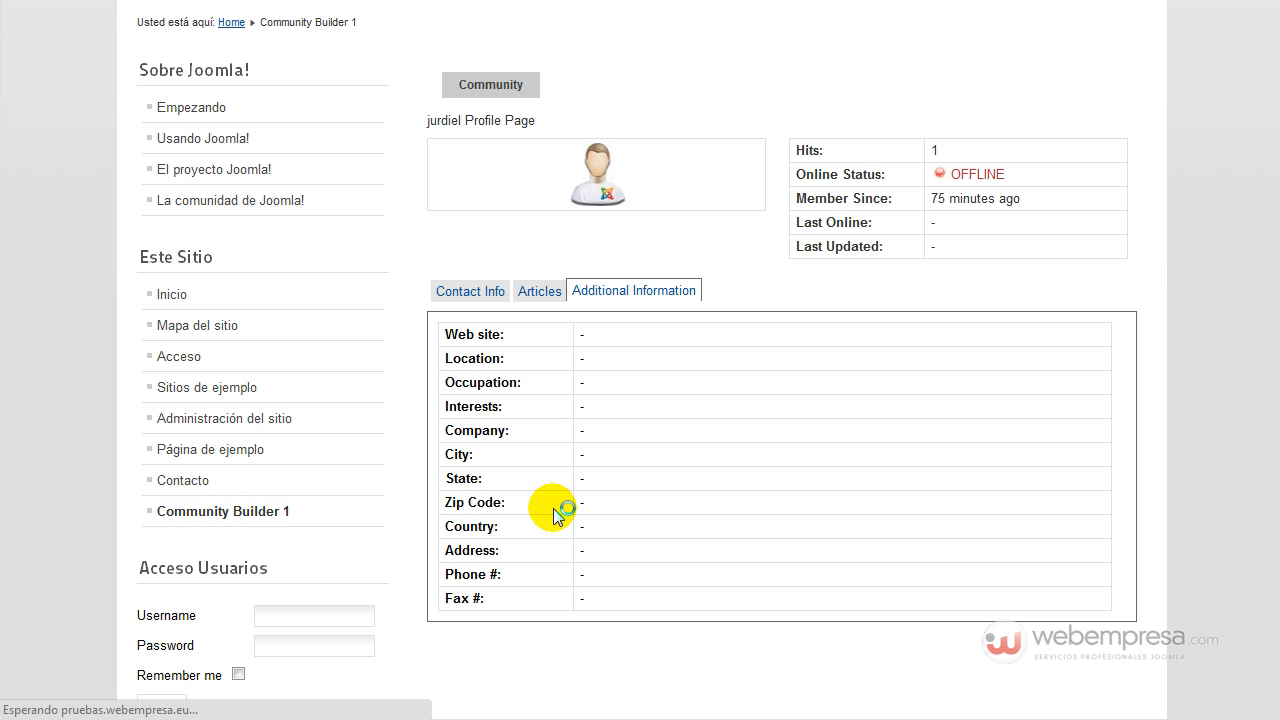
{"action": "scroll", "coordinate": [809, 525], "scroll_direction": "down", "scroll_amount": 3}
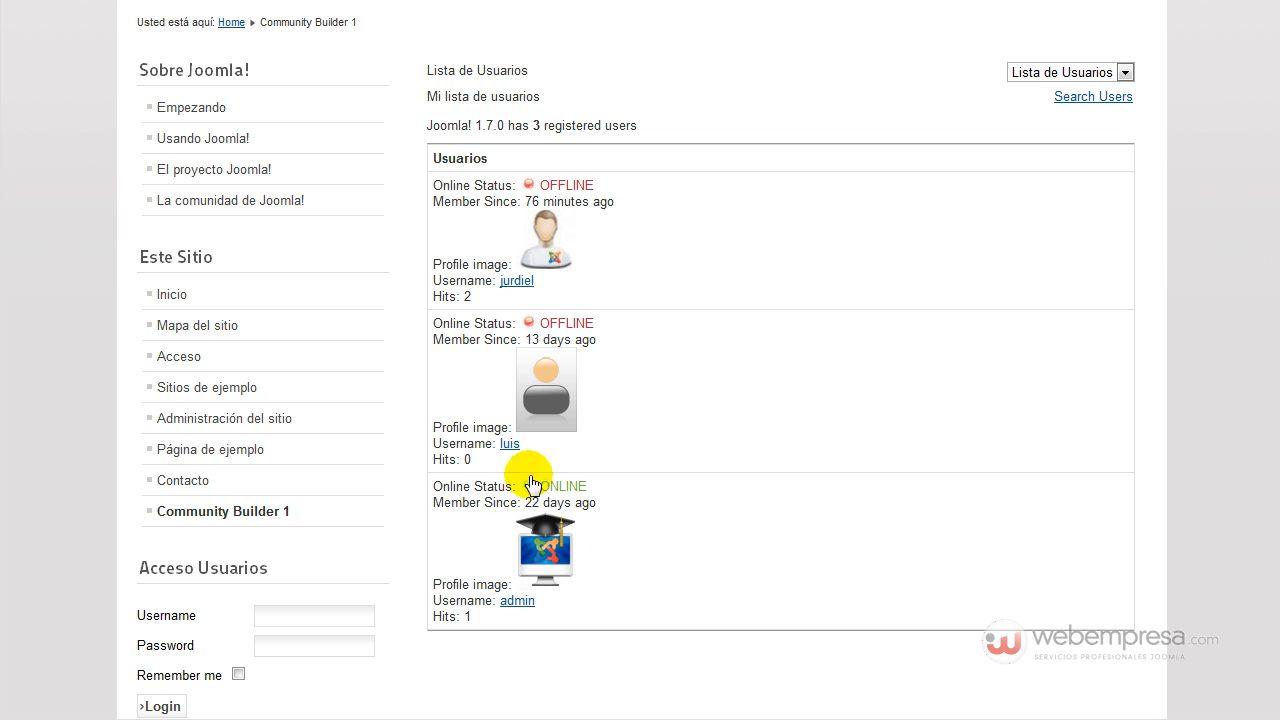
{"action": "scroll", "coordinate": [393, 505], "scroll_direction": "down", "scroll_amount": 1}
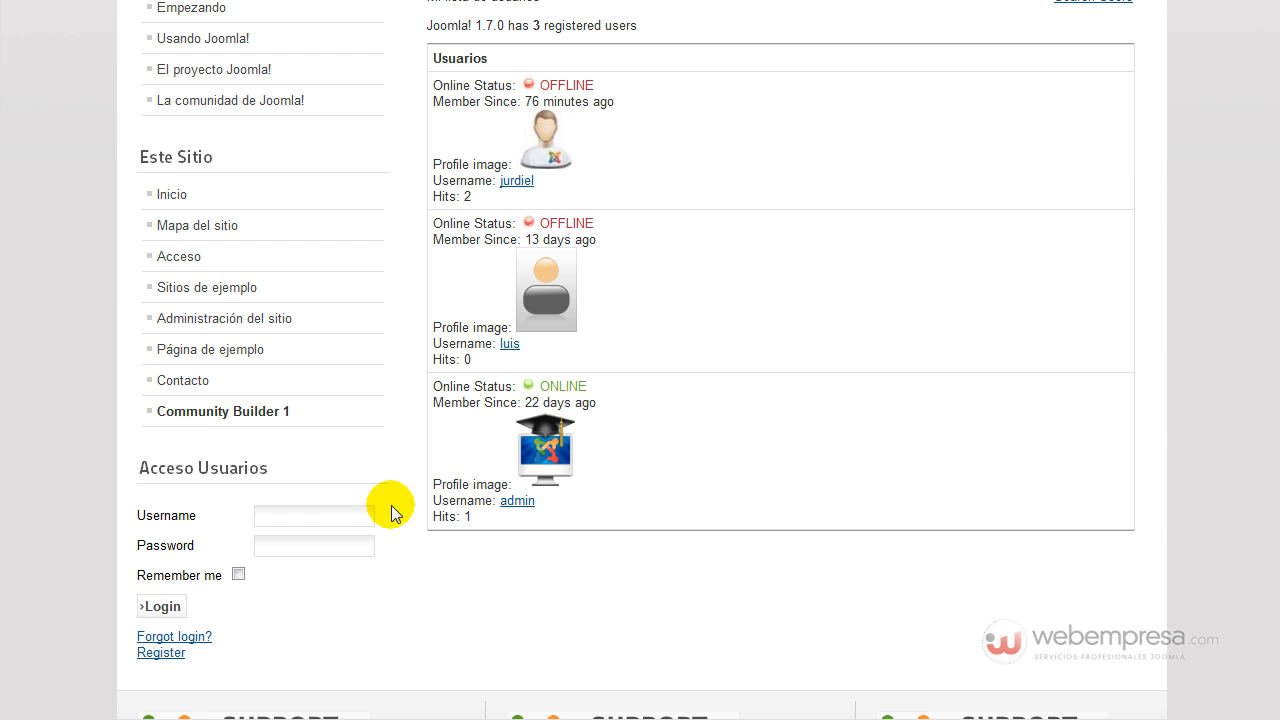
Enter the admin account's username and password in the frontend login box.
{"action": "left_click", "coordinate": [322, 516]}
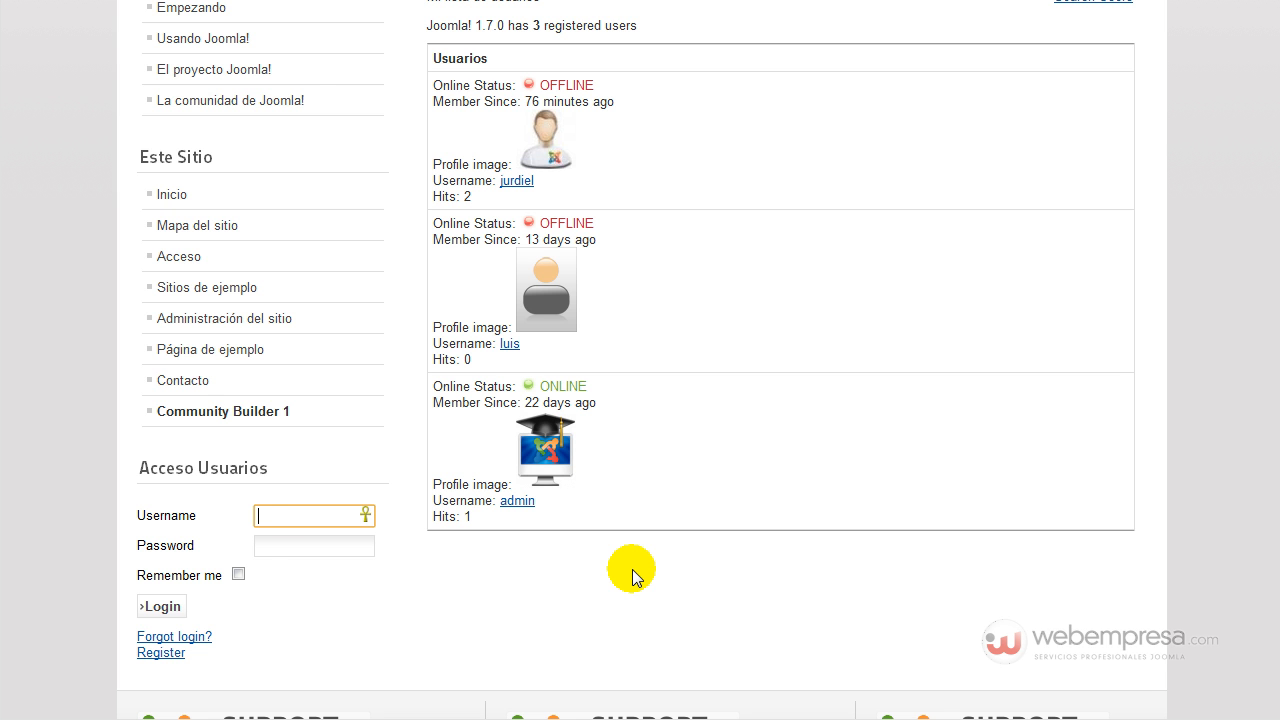
{"action": "type", "text": "admin"}
{"action": "key", "text": "Tab"}
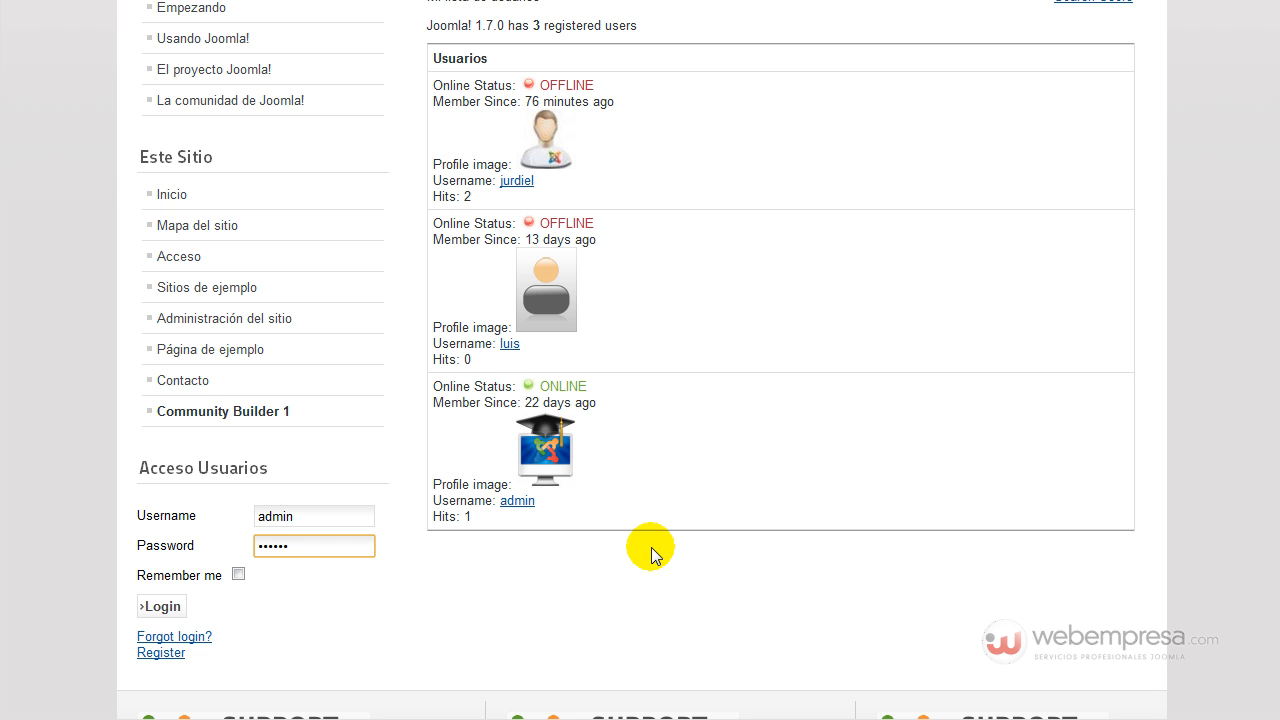
{"action": "type", "text": "12"}
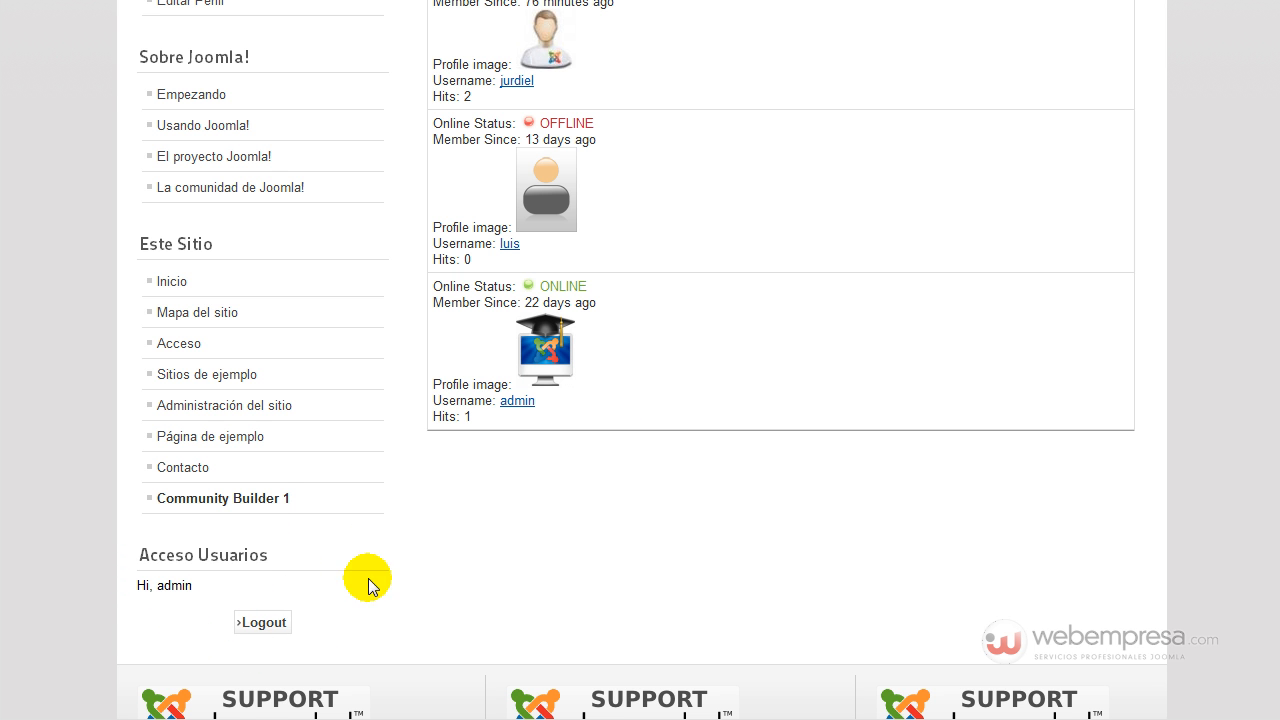
{"action": "scroll", "coordinate": [815, 505], "scroll_direction": "up", "scroll_amount": 2}
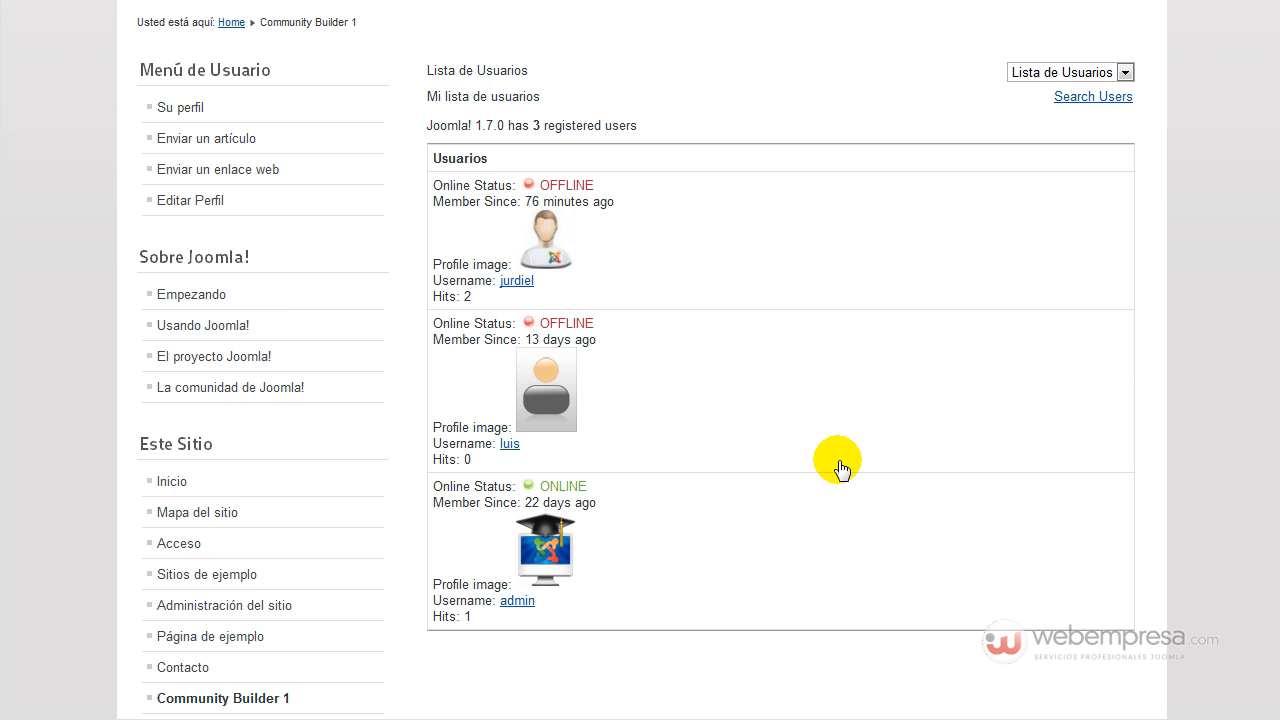
{"action": "scroll", "coordinate": [831, 490], "scroll_direction": "up", "scroll_amount": 3}
{"action": "scroll", "coordinate": [826, 431], "scroll_direction": "down", "scroll_amount": 2}
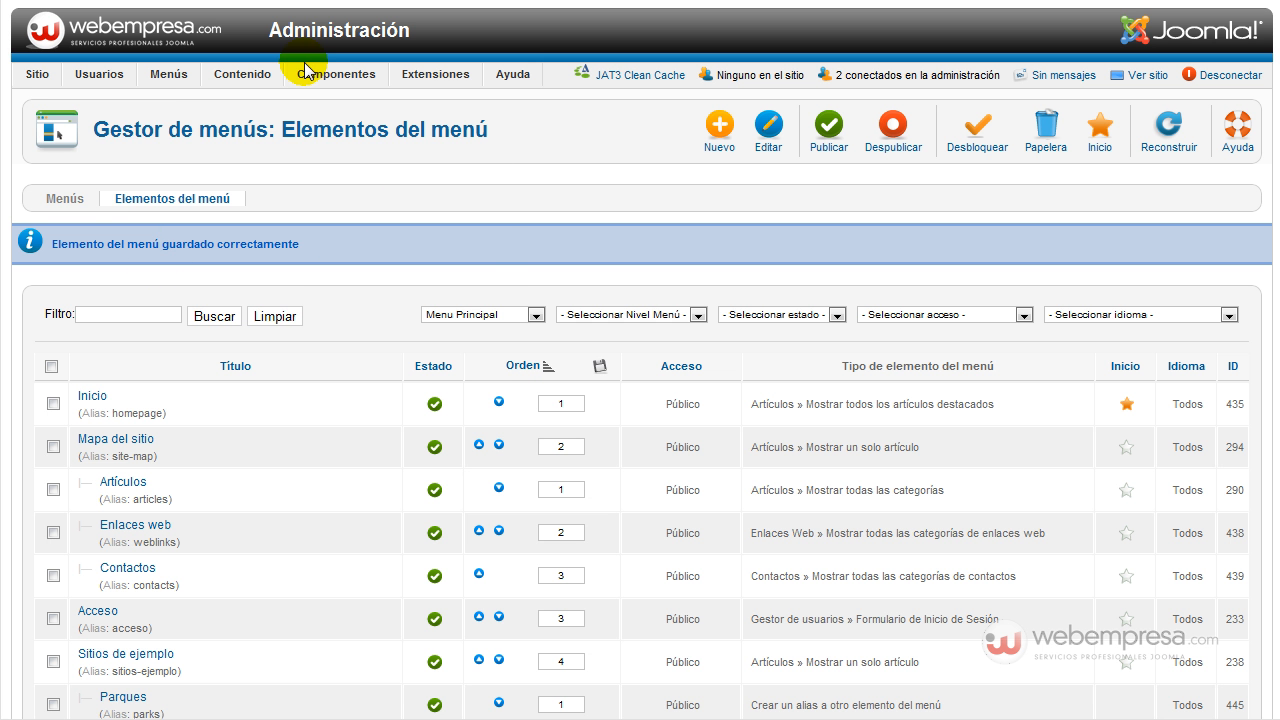
{"action": "mouse_move", "coordinate": [307, 78]}
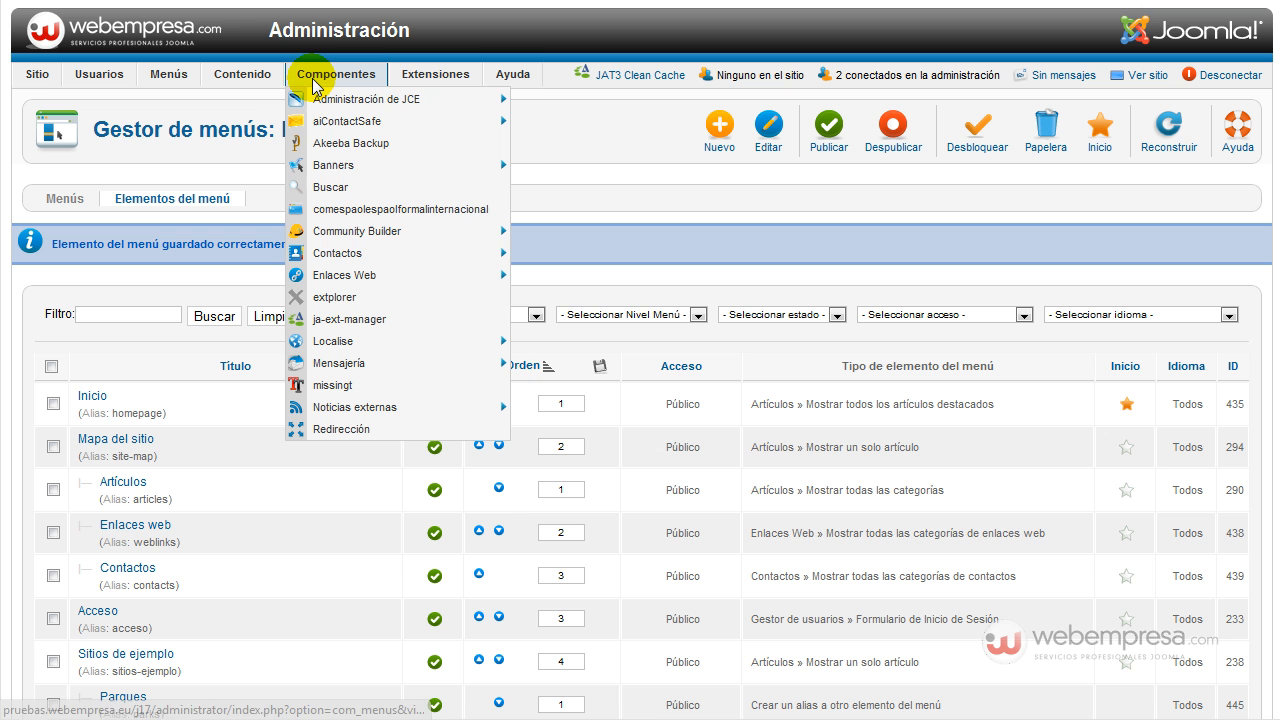
In Community Builder, review User Management with the second user selected, then the Tab Manager list.
{"action": "left_click", "coordinate": [376, 232]}
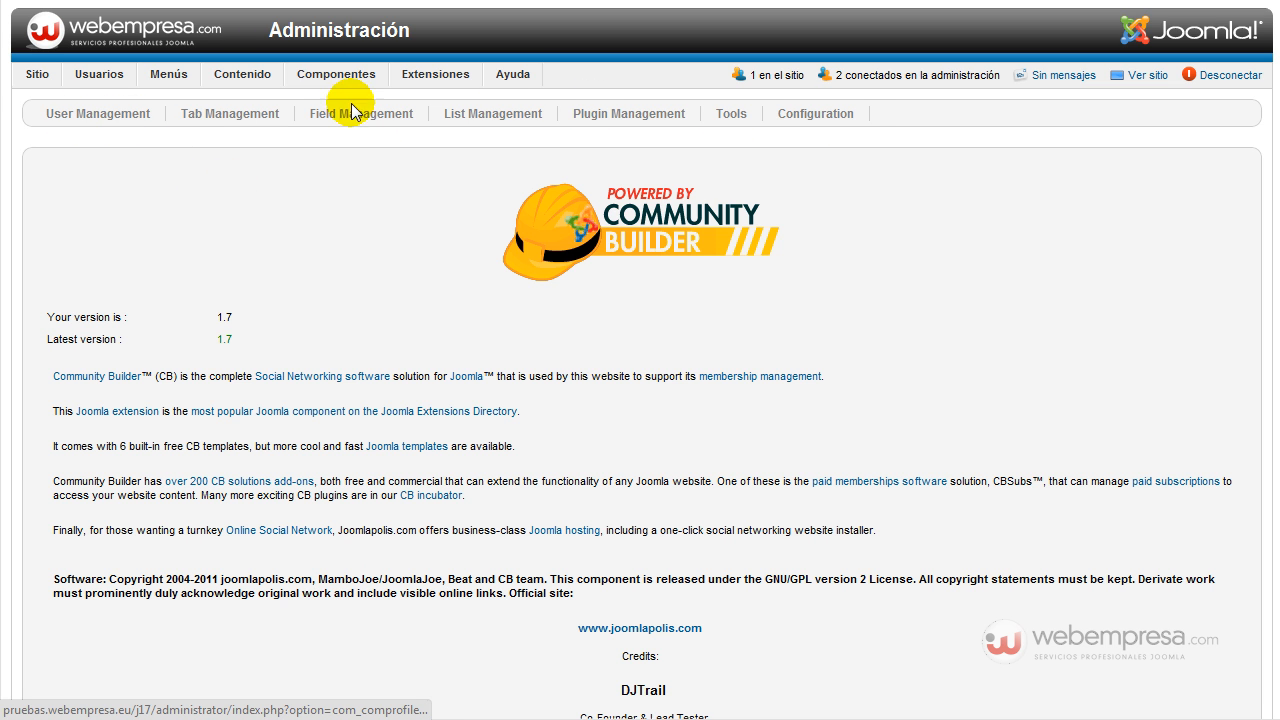
{"action": "left_click", "coordinate": [84, 117]}
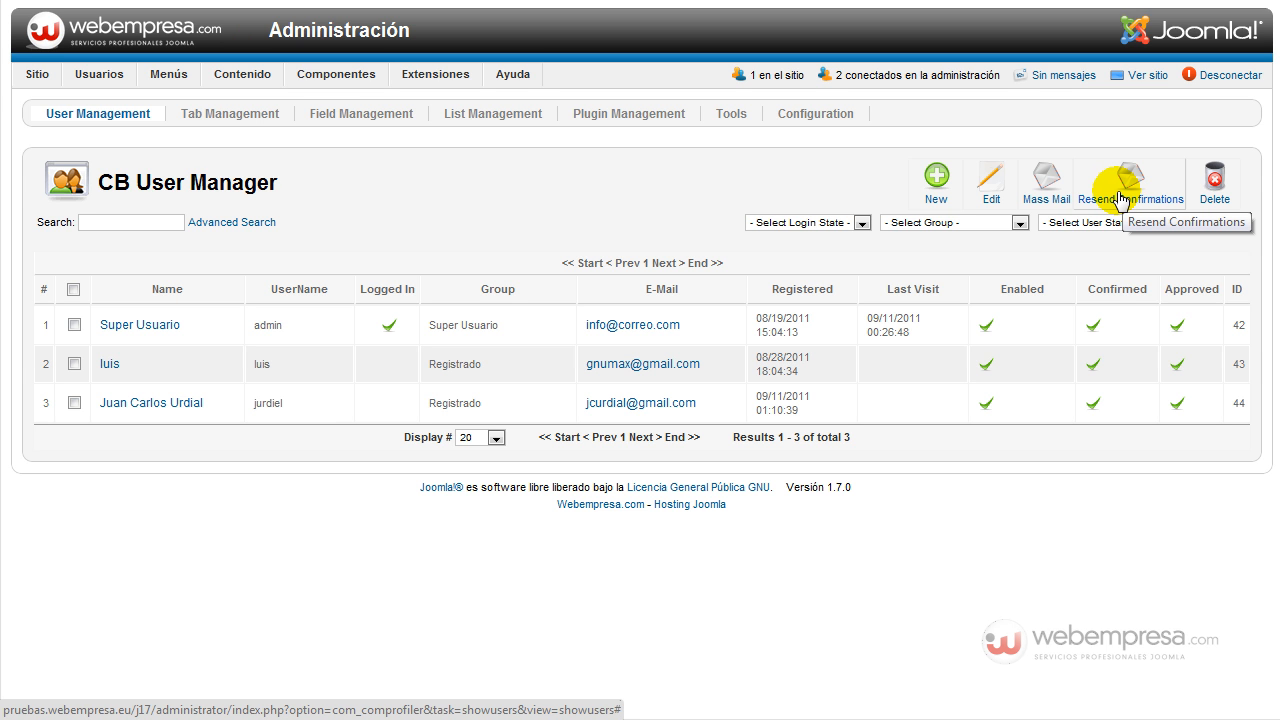
{"action": "left_click", "coordinate": [74, 364]}
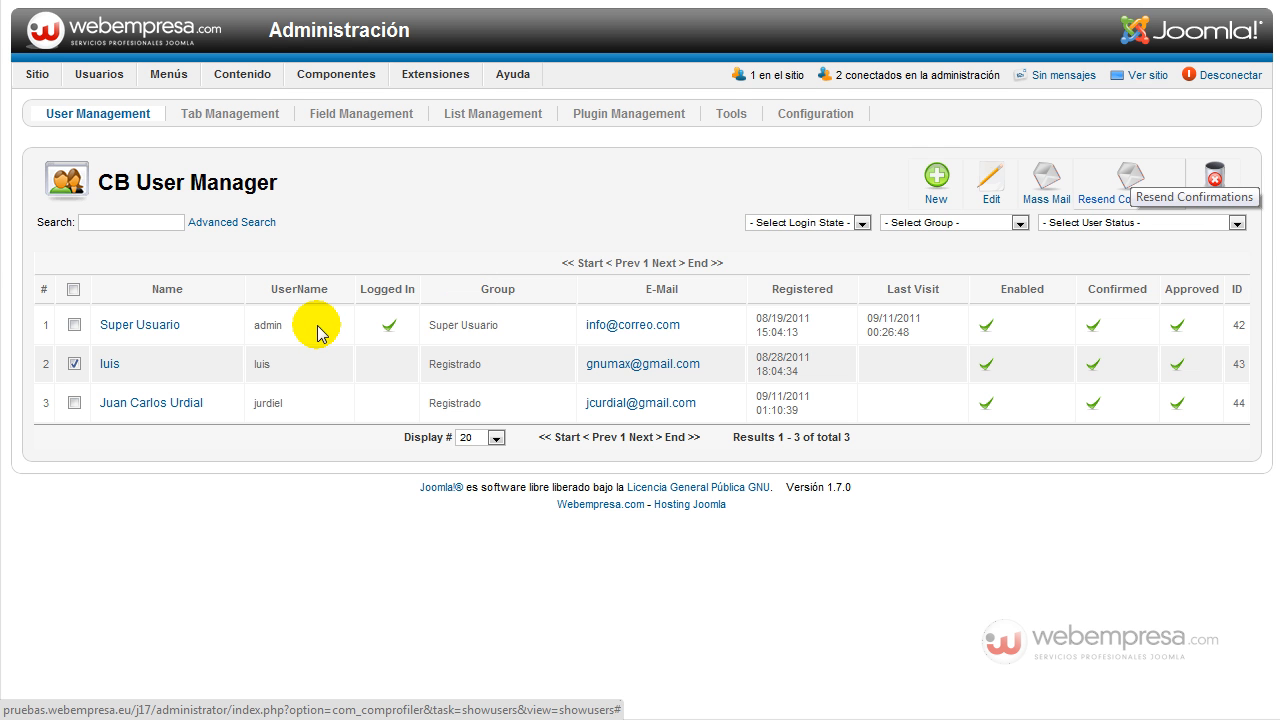
{"action": "left_click", "coordinate": [237, 116]}
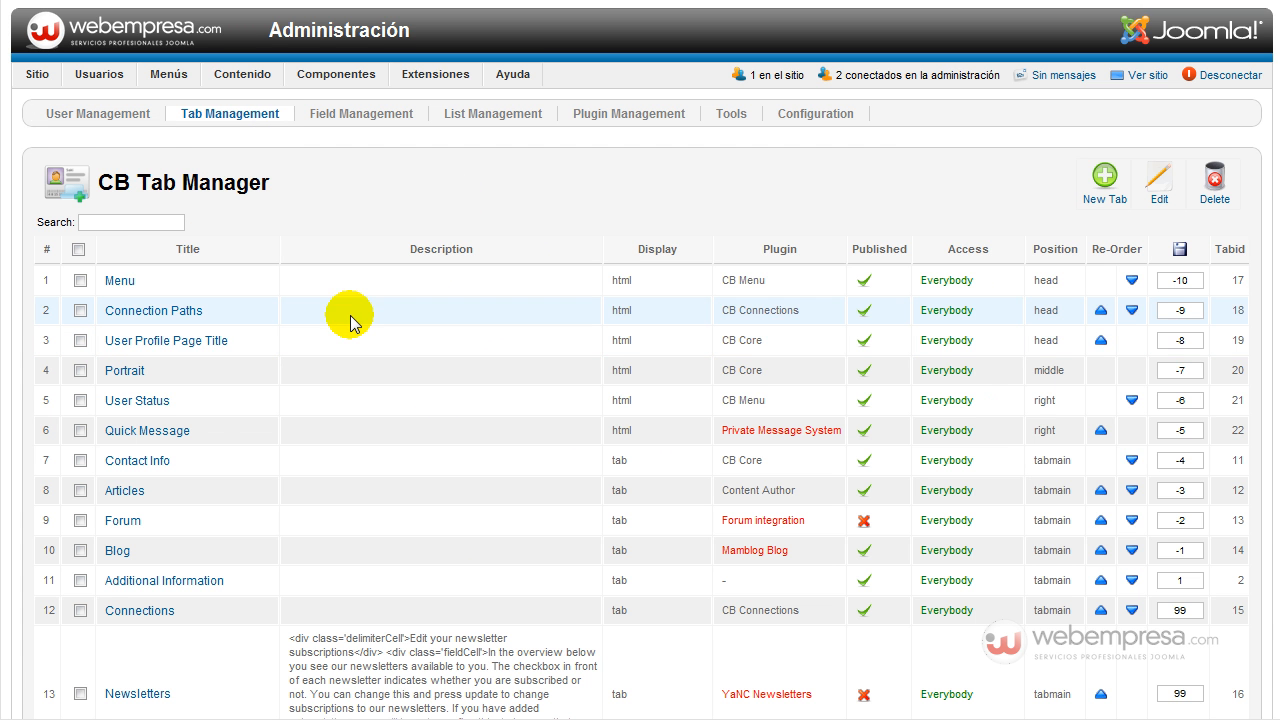
{"action": "scroll", "coordinate": [352, 322], "scroll_direction": "down", "scroll_amount": 3}
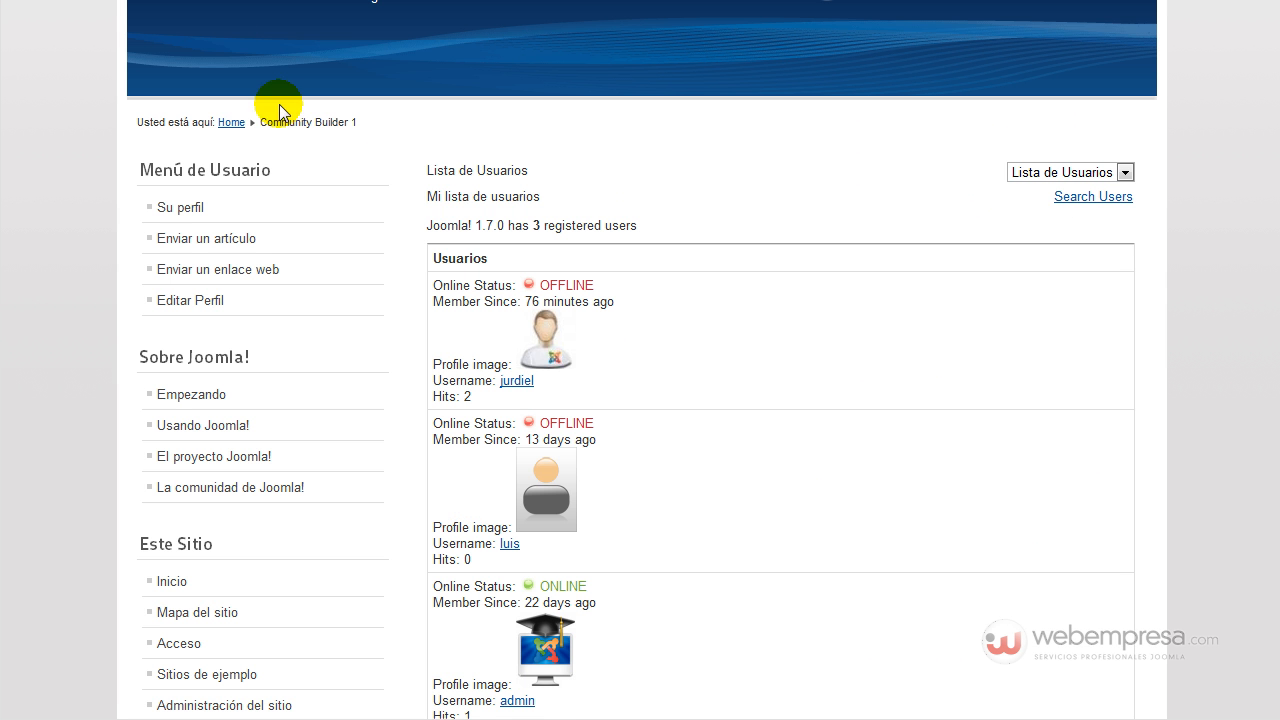
Browse the first member's Articles, Additional Information and Contact Info tabs, then go to Editar Perfil.
{"action": "left_click", "coordinate": [543, 348]}
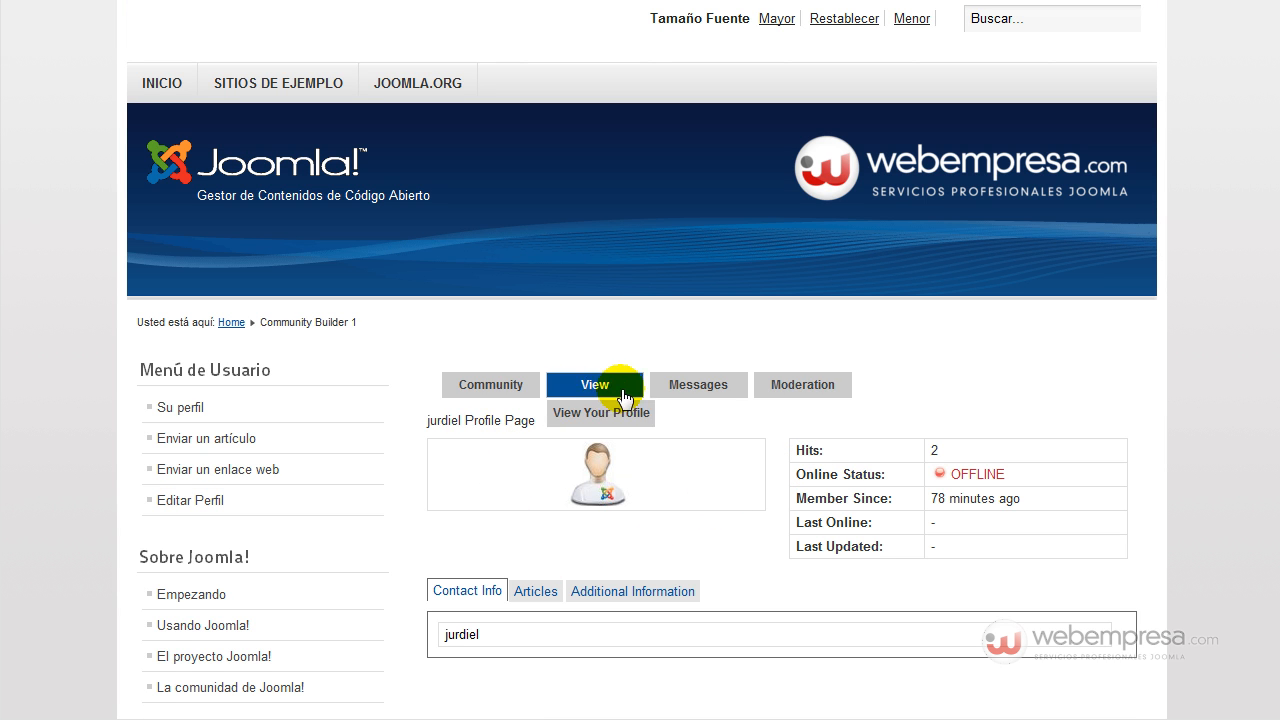
{"action": "mouse_move", "coordinate": [705, 393]}
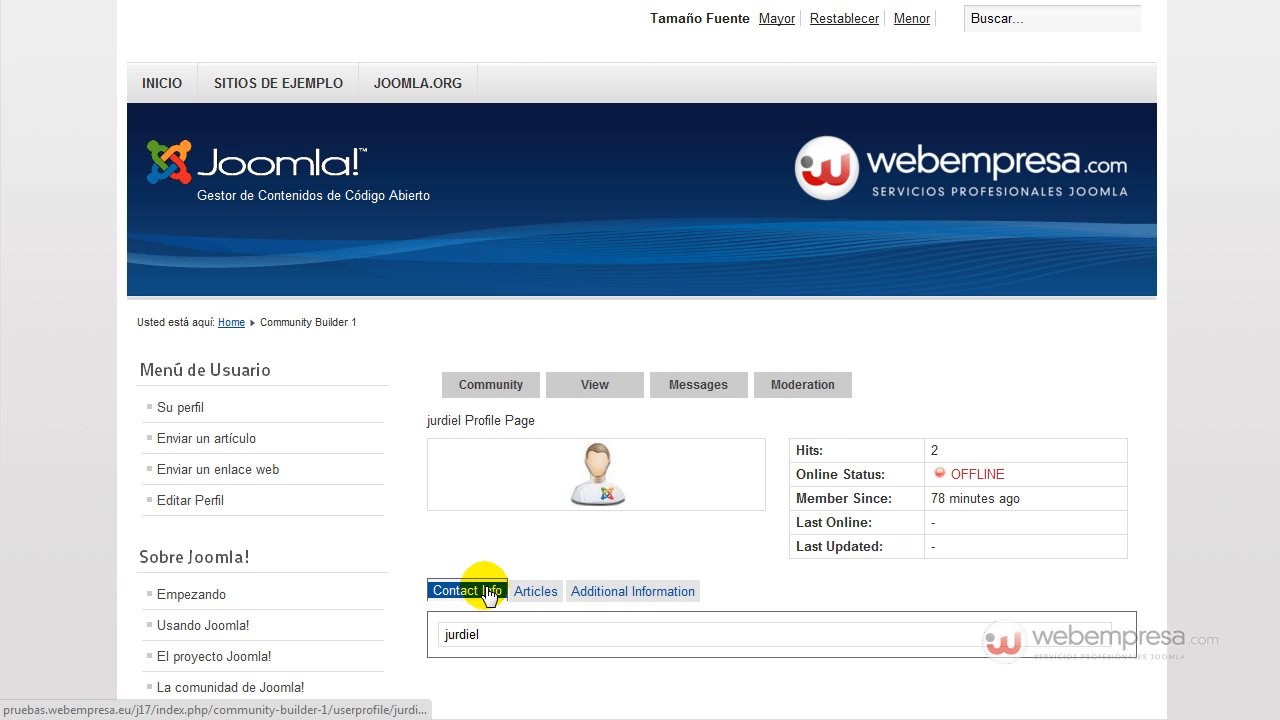
{"action": "left_click", "coordinate": [535, 591]}
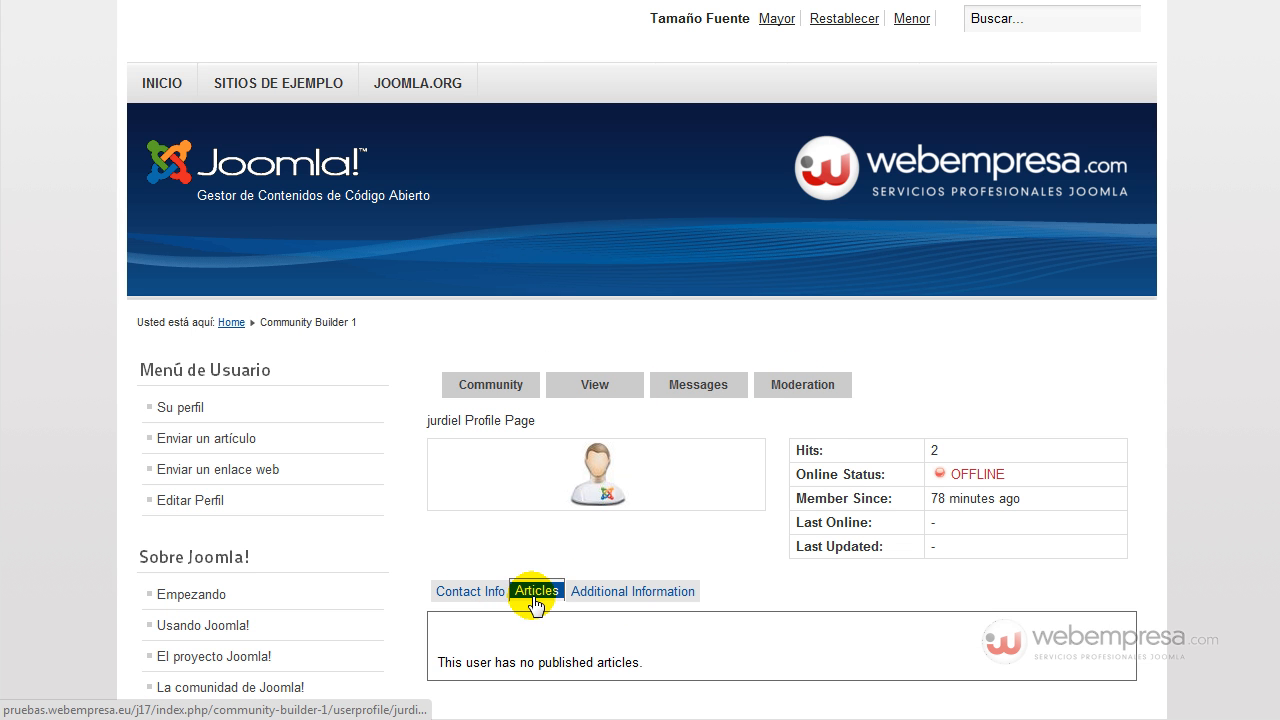
{"action": "left_click", "coordinate": [620, 590]}
{"action": "scroll", "coordinate": [475, 544], "scroll_direction": "down", "scroll_amount": 2}
{"action": "left_click", "coordinate": [465, 388]}
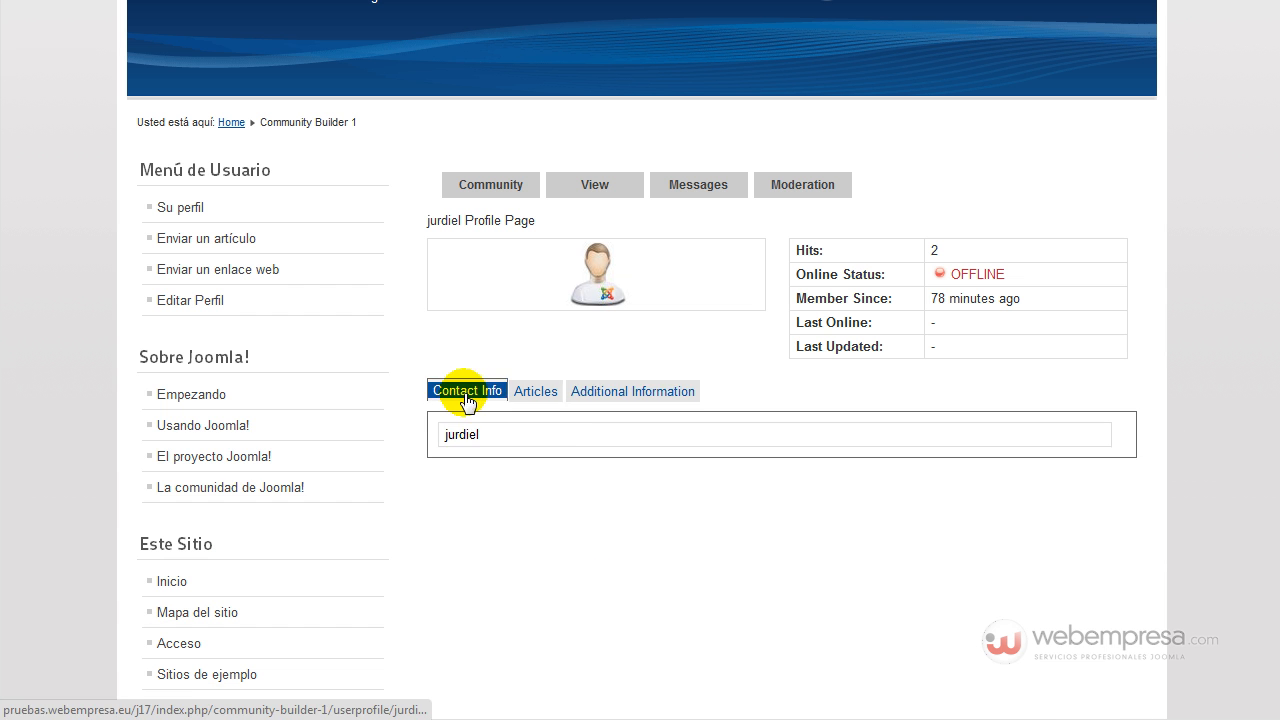
{"action": "scroll", "coordinate": [426, 397], "scroll_direction": "up", "scroll_amount": 3}
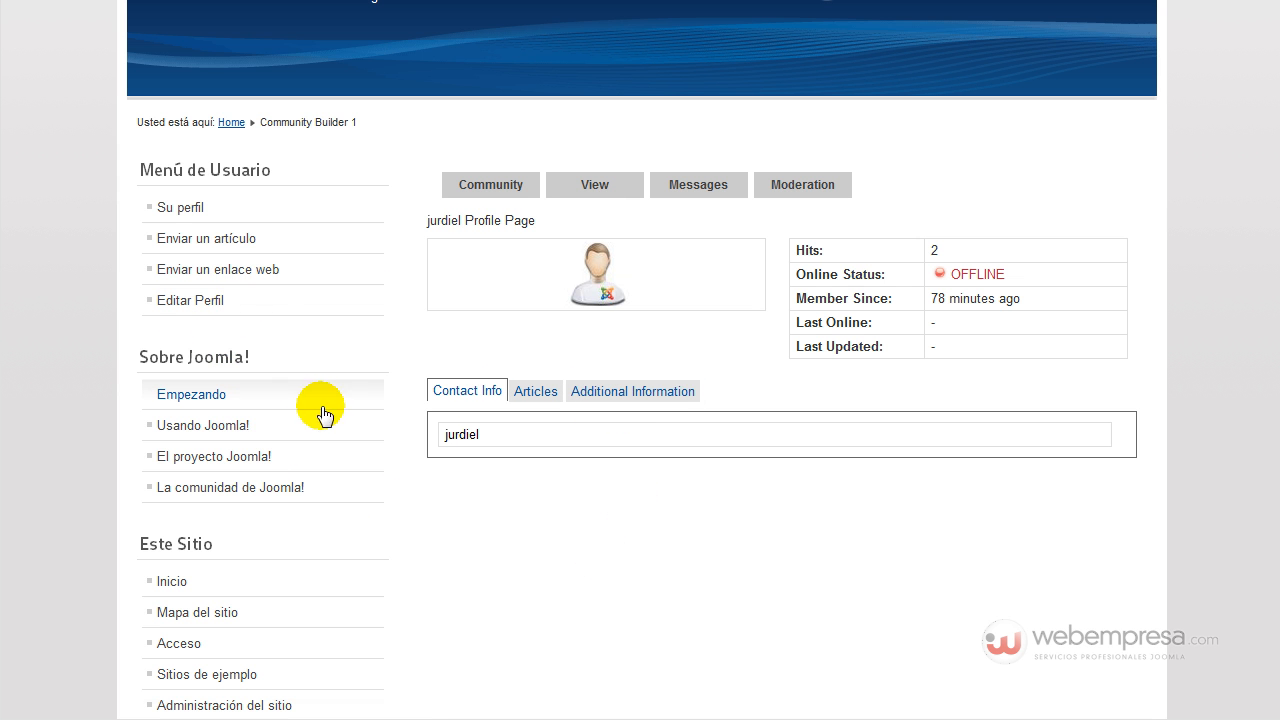
{"action": "left_click", "coordinate": [245, 300]}
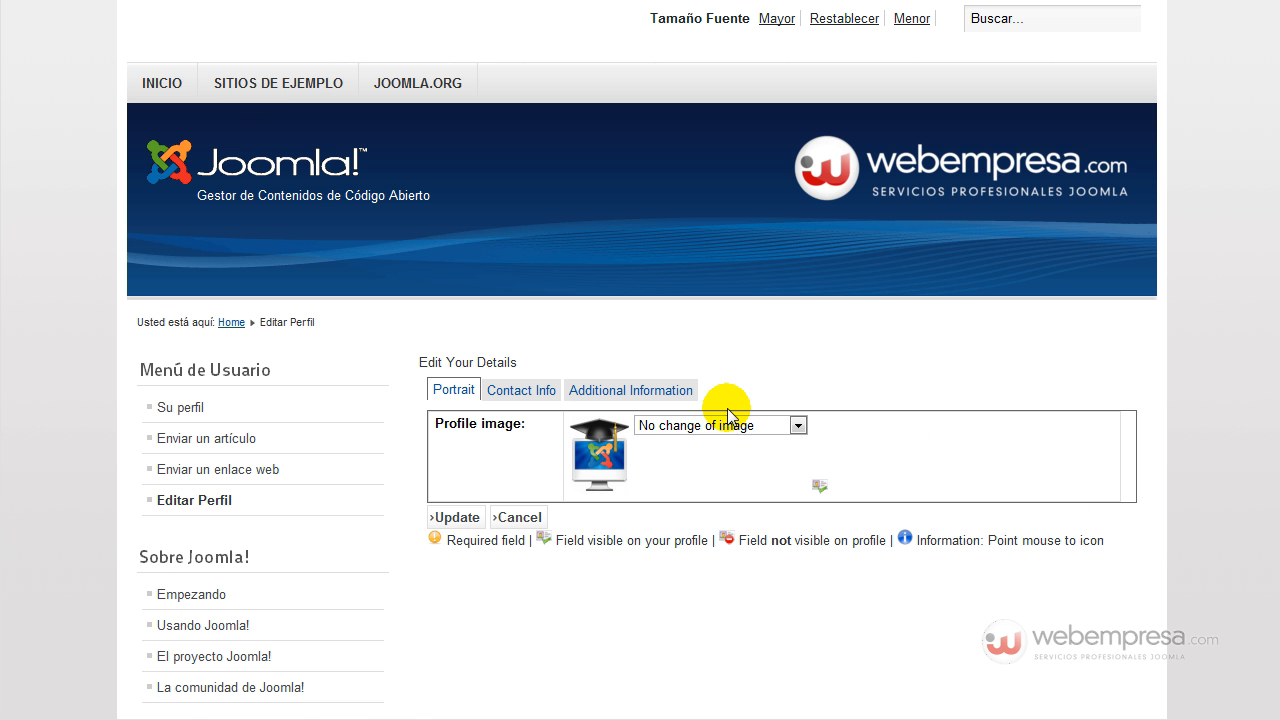
On Edit Your Details, view Contact Info, Additional Information and Portrait, choosing to upload a new image.
{"action": "left_click", "coordinate": [540, 393]}
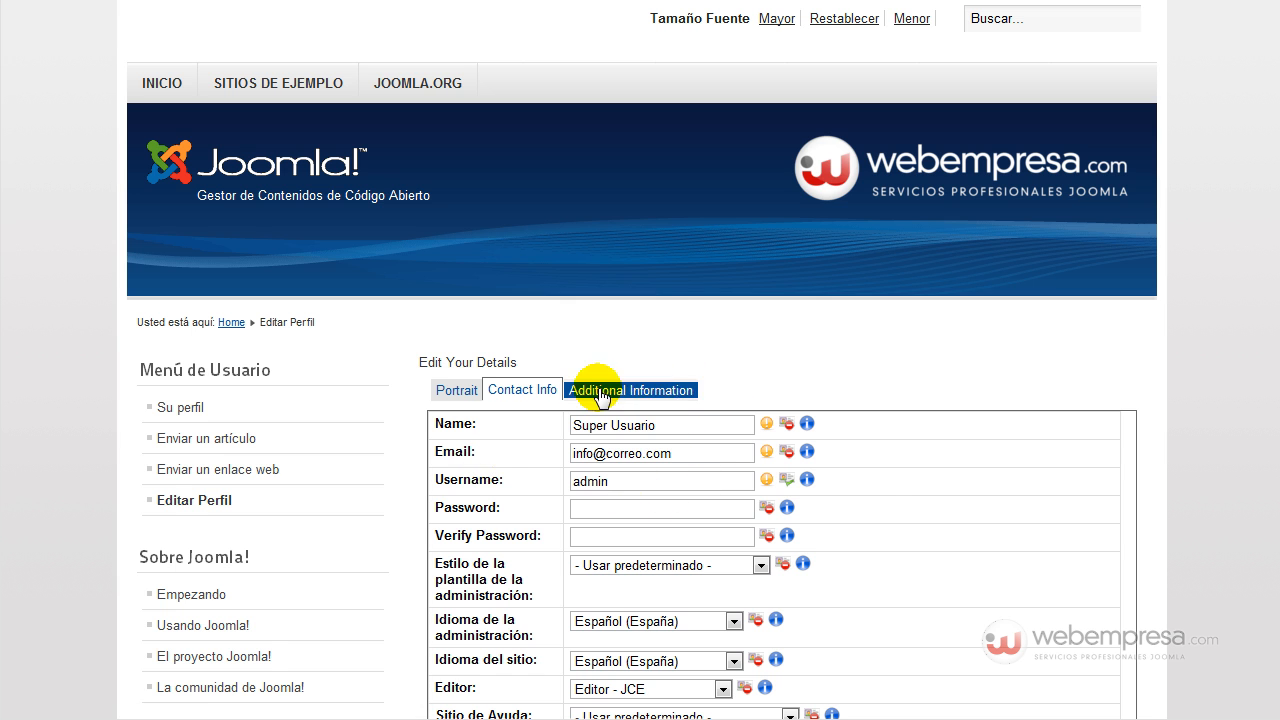
{"action": "scroll", "coordinate": [490, 428], "scroll_direction": "down", "scroll_amount": 3}
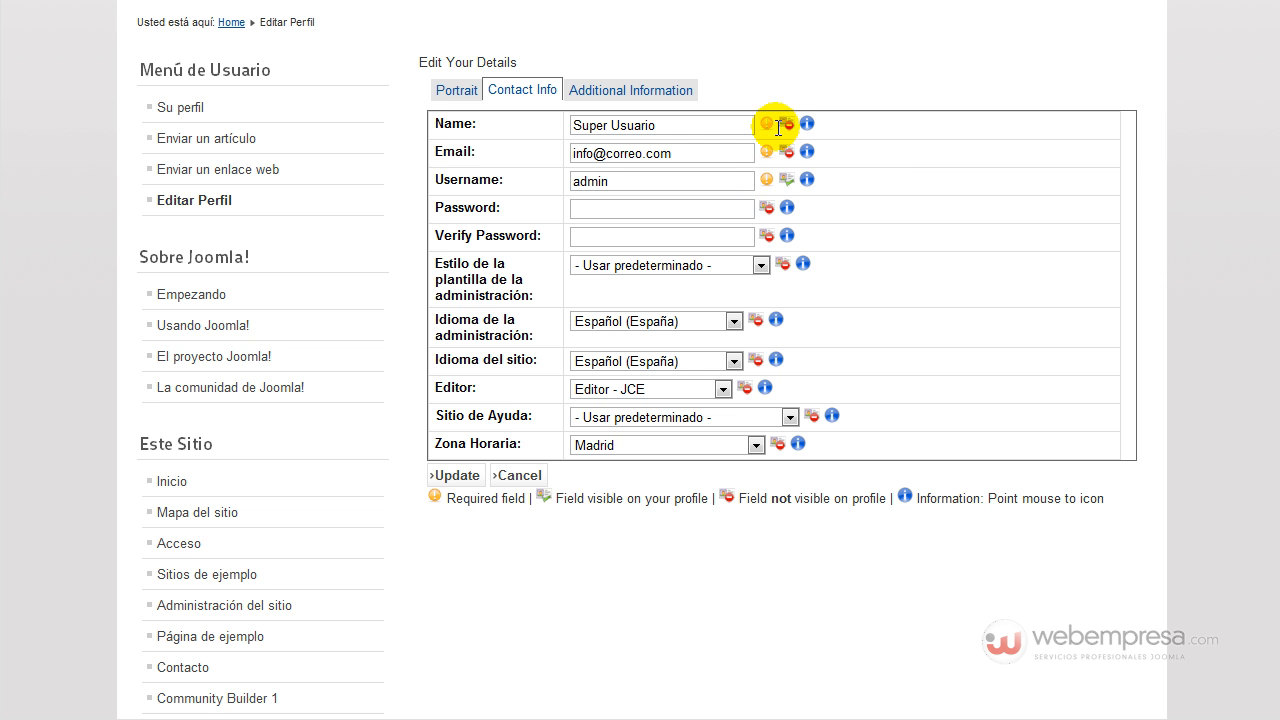
{"action": "scroll", "coordinate": [640, 180], "scroll_direction": "up", "scroll_amount": 2}
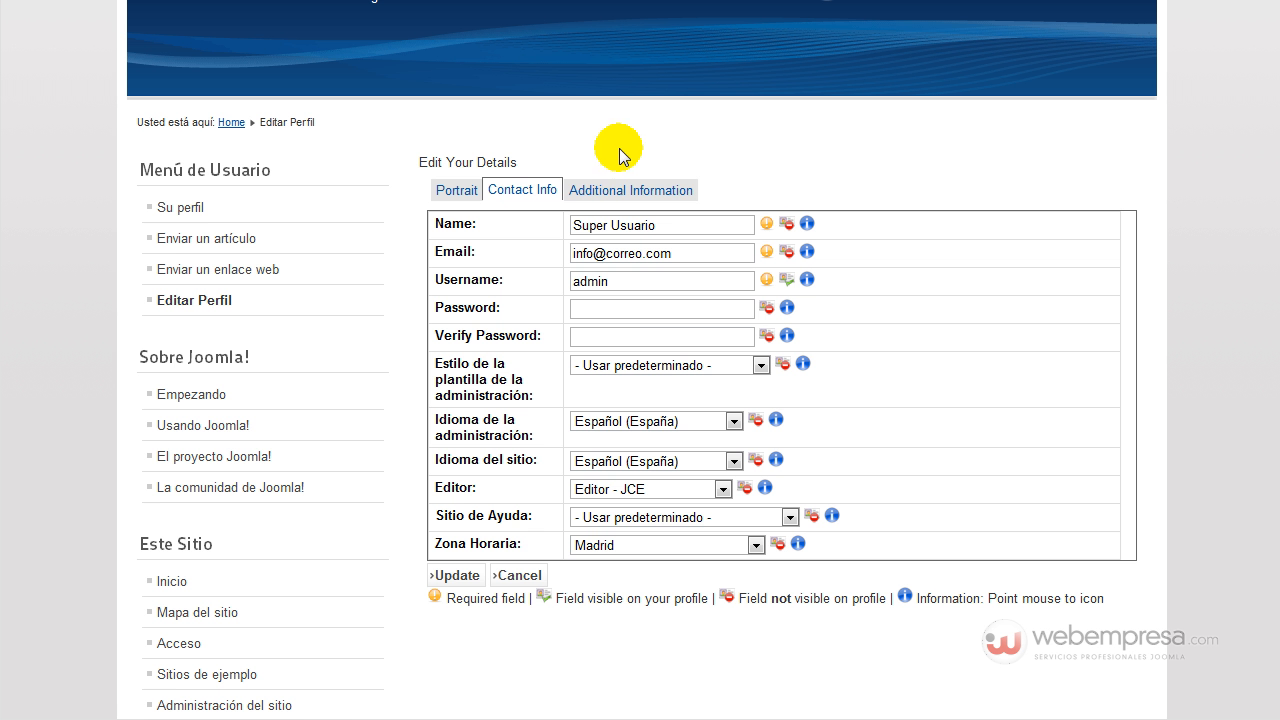
{"action": "left_click", "coordinate": [618, 195]}
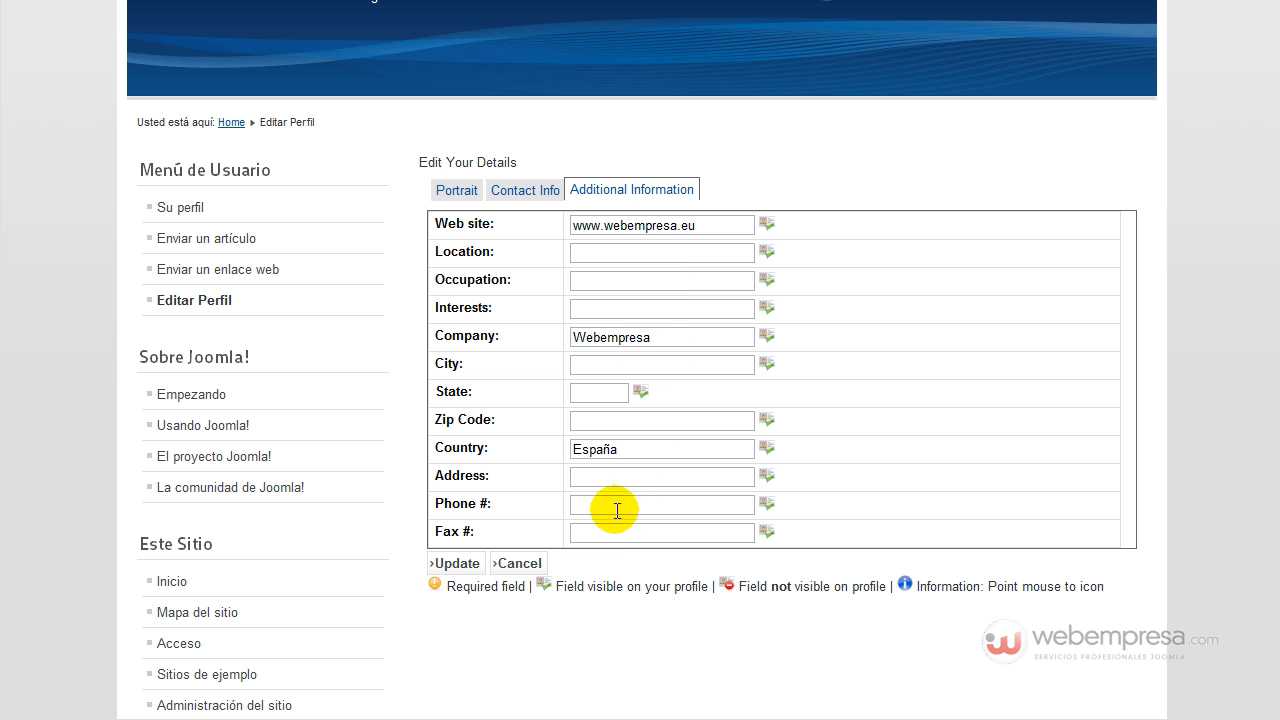
{"action": "left_click", "coordinate": [455, 192]}
{"action": "left_click", "coordinate": [660, 226]}
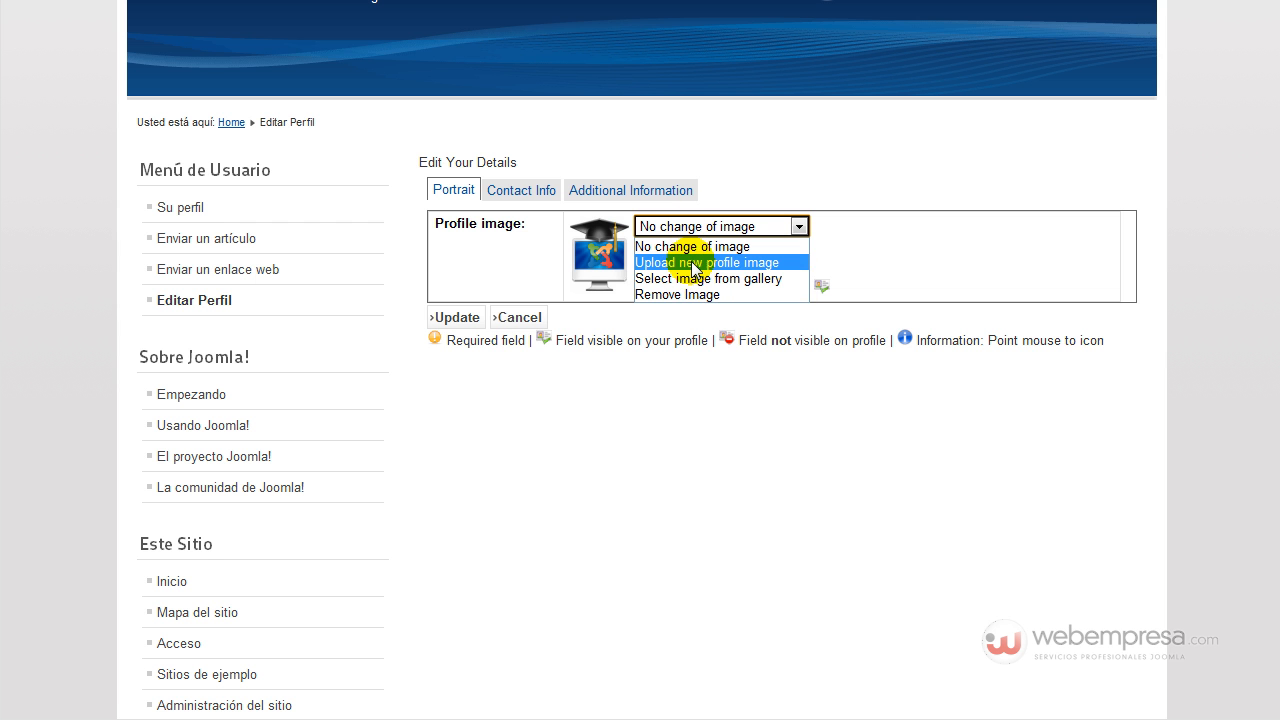
{"action": "left_click", "coordinate": [693, 264]}
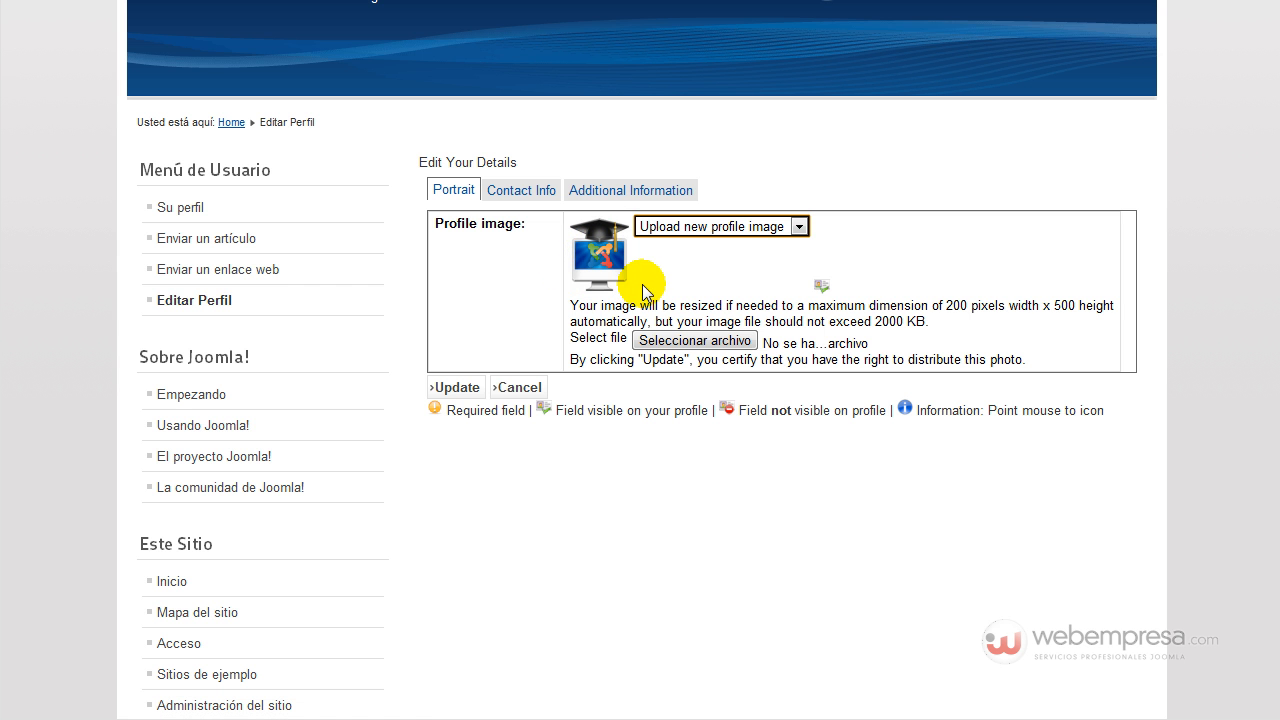
View the logged-in user's profile page, then open the Community Builder 1 page.
{"action": "left_click", "coordinate": [361, 312]}
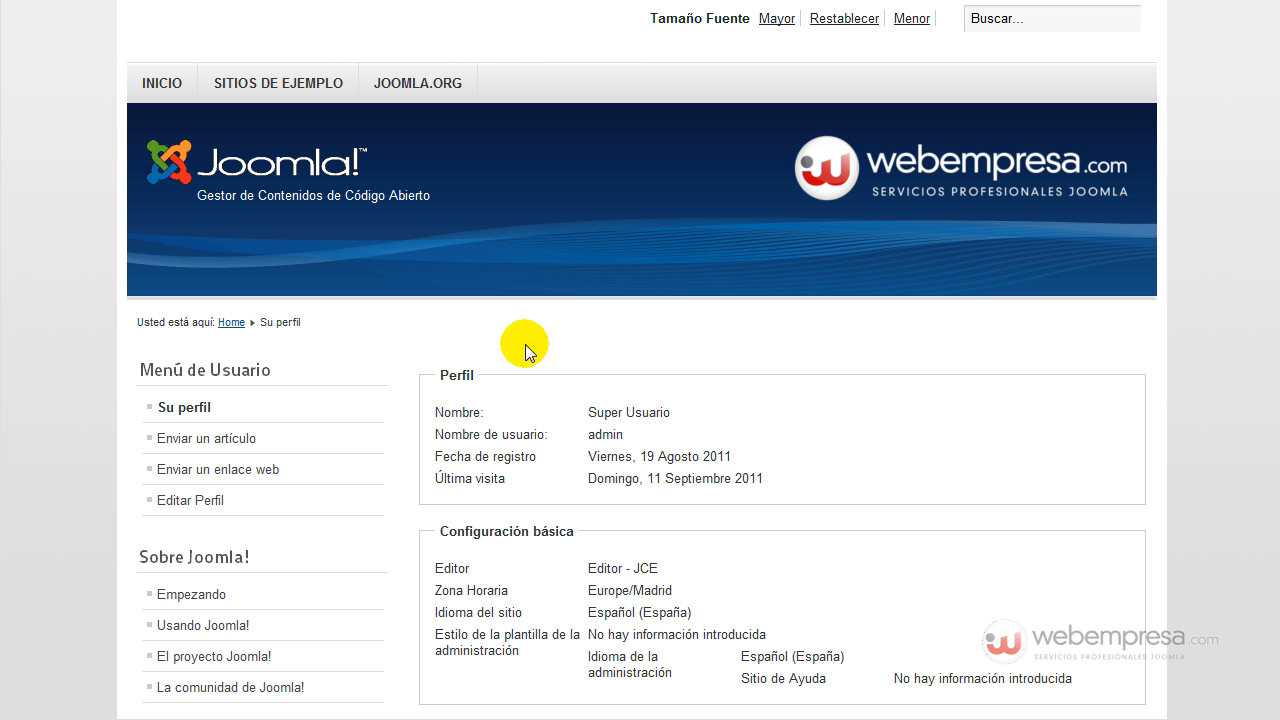
{"action": "scroll", "coordinate": [426, 314], "scroll_direction": "down", "scroll_amount": 2}
{"action": "scroll", "coordinate": [243, 429], "scroll_direction": "down", "scroll_amount": 2}
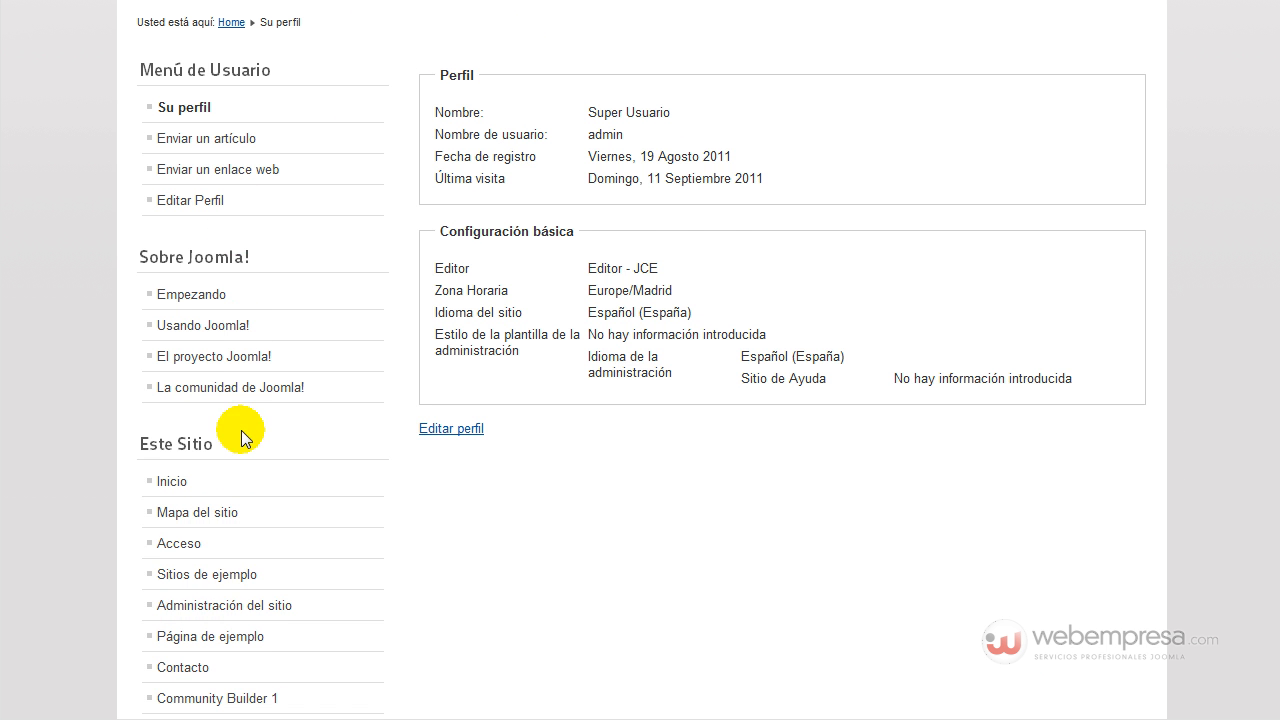
{"action": "scroll", "coordinate": [230, 380], "scroll_direction": "down", "scroll_amount": 2}
{"action": "left_click", "coordinate": [232, 500]}
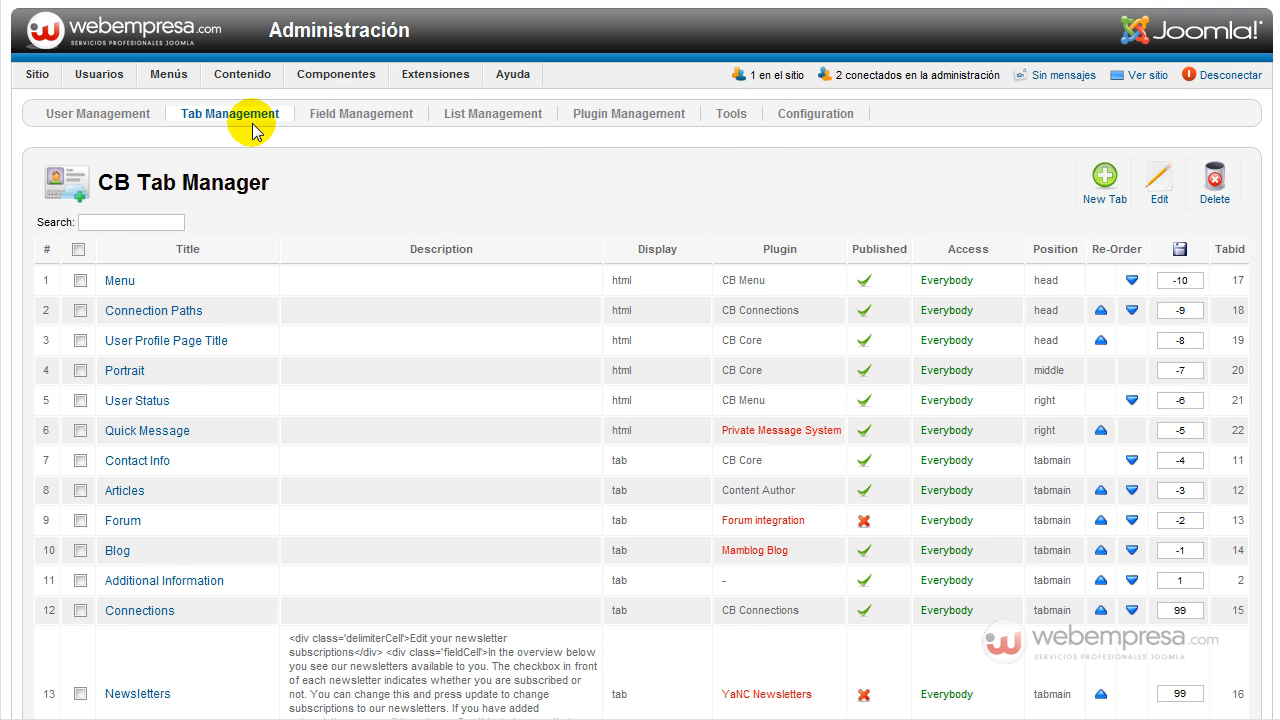
Open Community Builder's Field Management and set it to display 100 fields per page.
{"action": "left_click", "coordinate": [380, 116]}
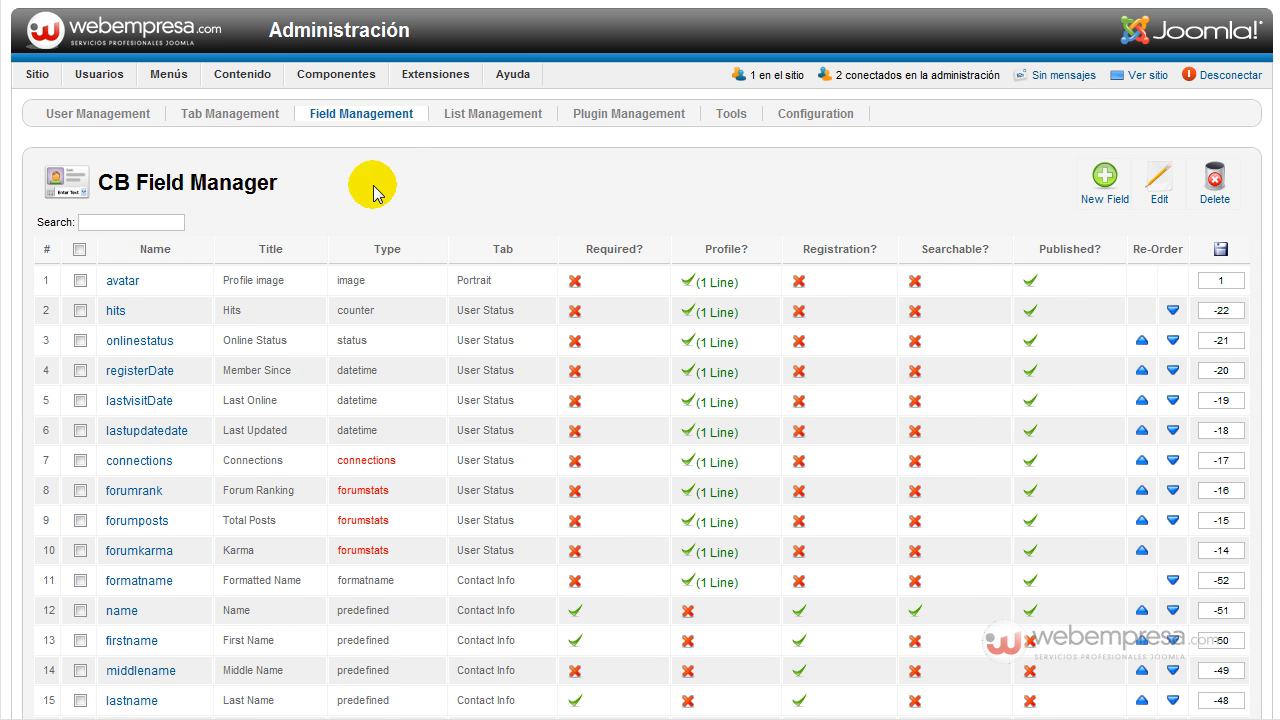
{"action": "scroll", "coordinate": [414, 223], "scroll_direction": "down", "scroll_amount": 5}
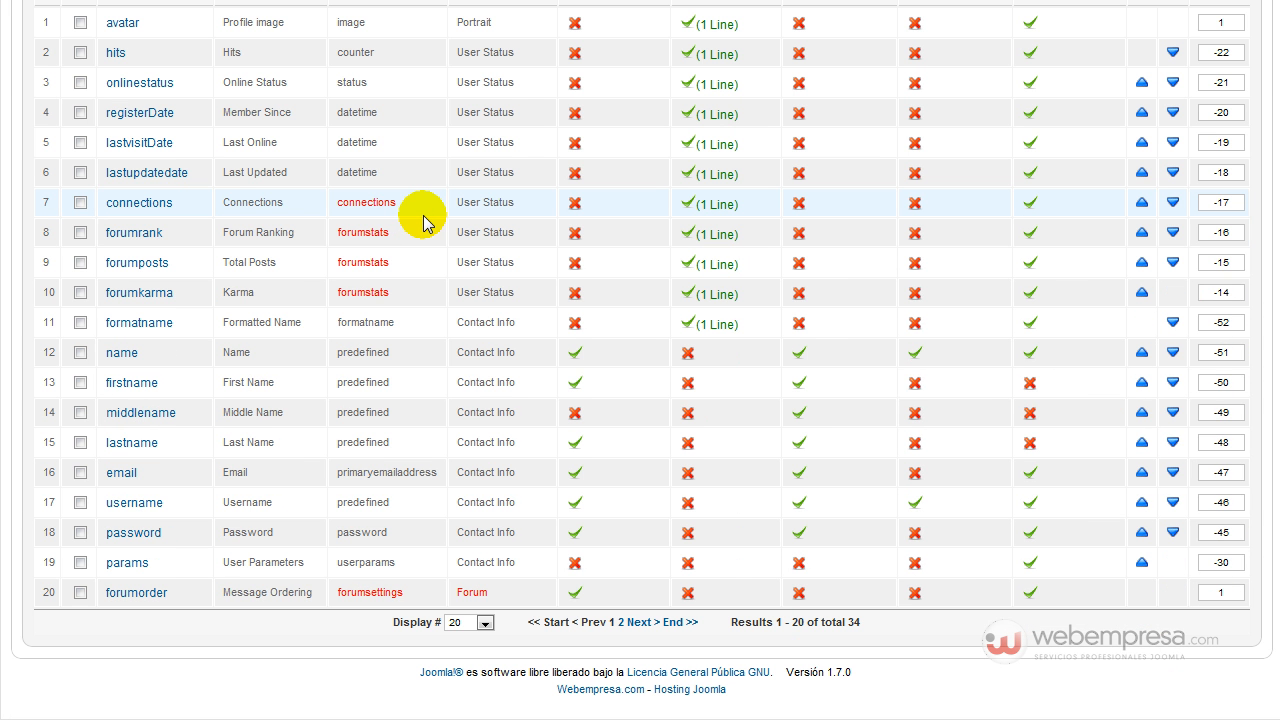
{"action": "left_click", "coordinate": [484, 622]}
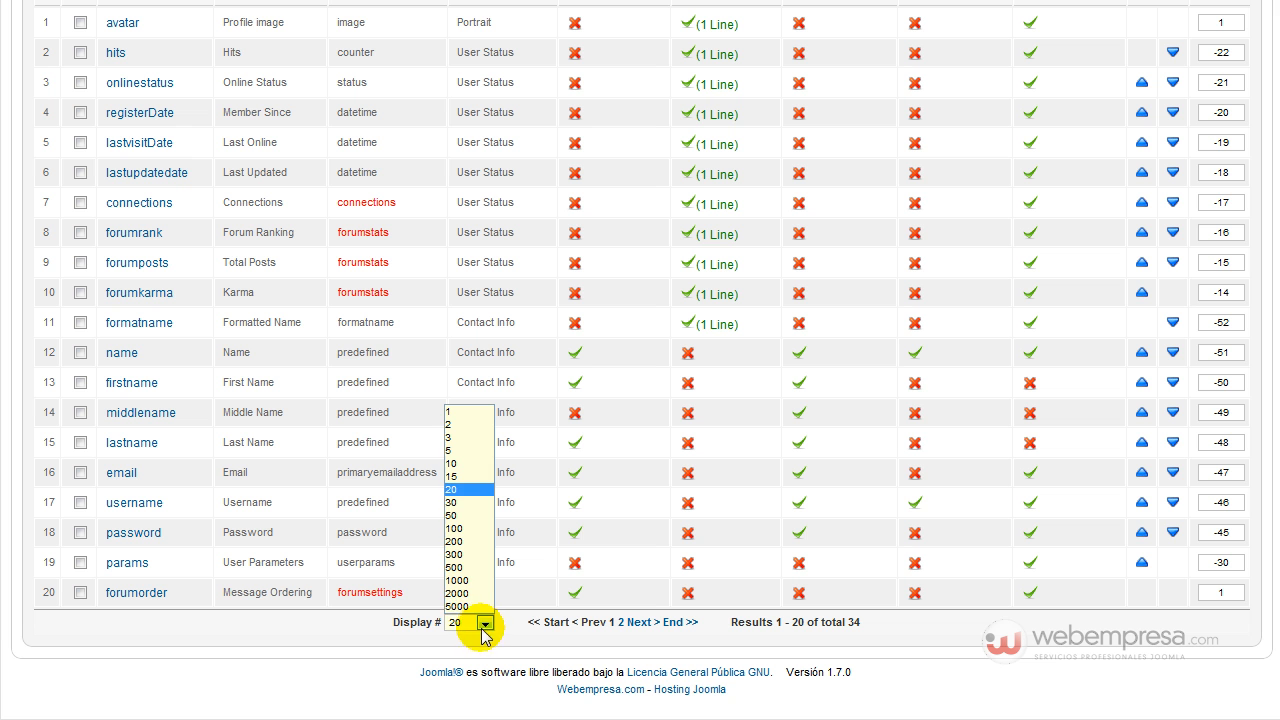
{"action": "left_click", "coordinate": [468, 528]}
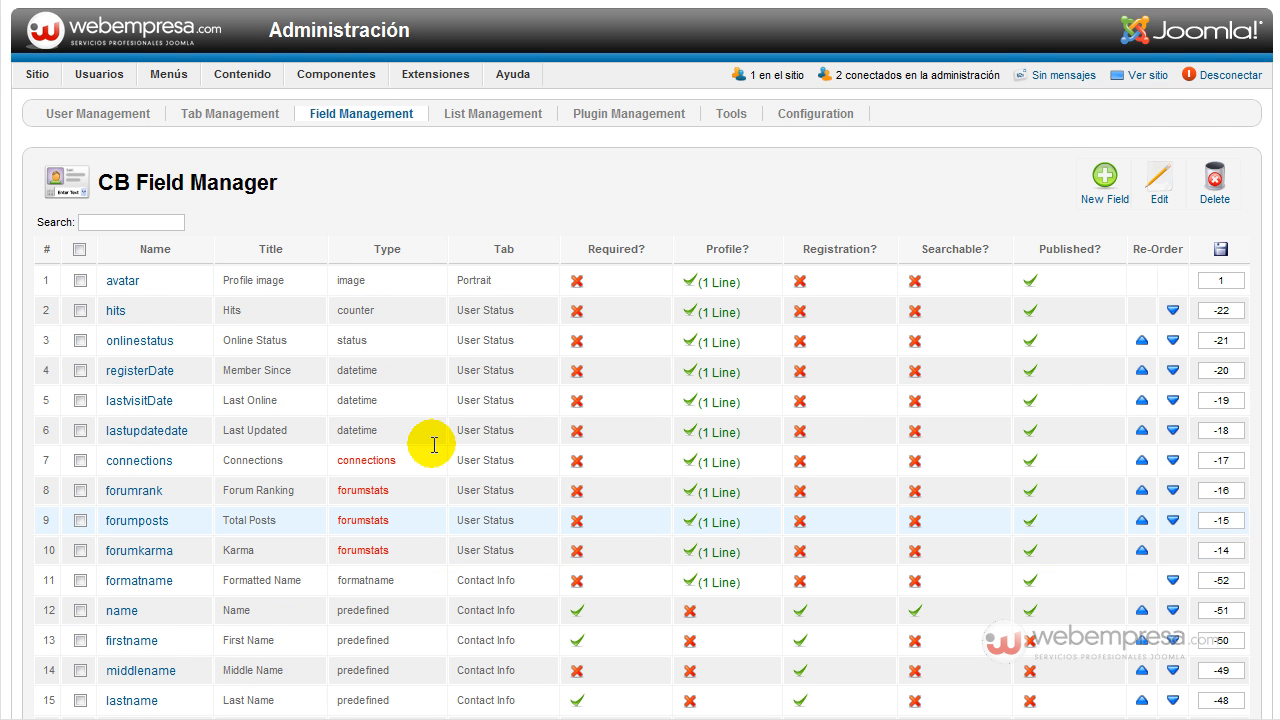
Scroll through the full field list, highlighting the connections field's User Status tab entry.
{"action": "scroll", "coordinate": [428, 433], "scroll_direction": "down", "scroll_amount": 8}
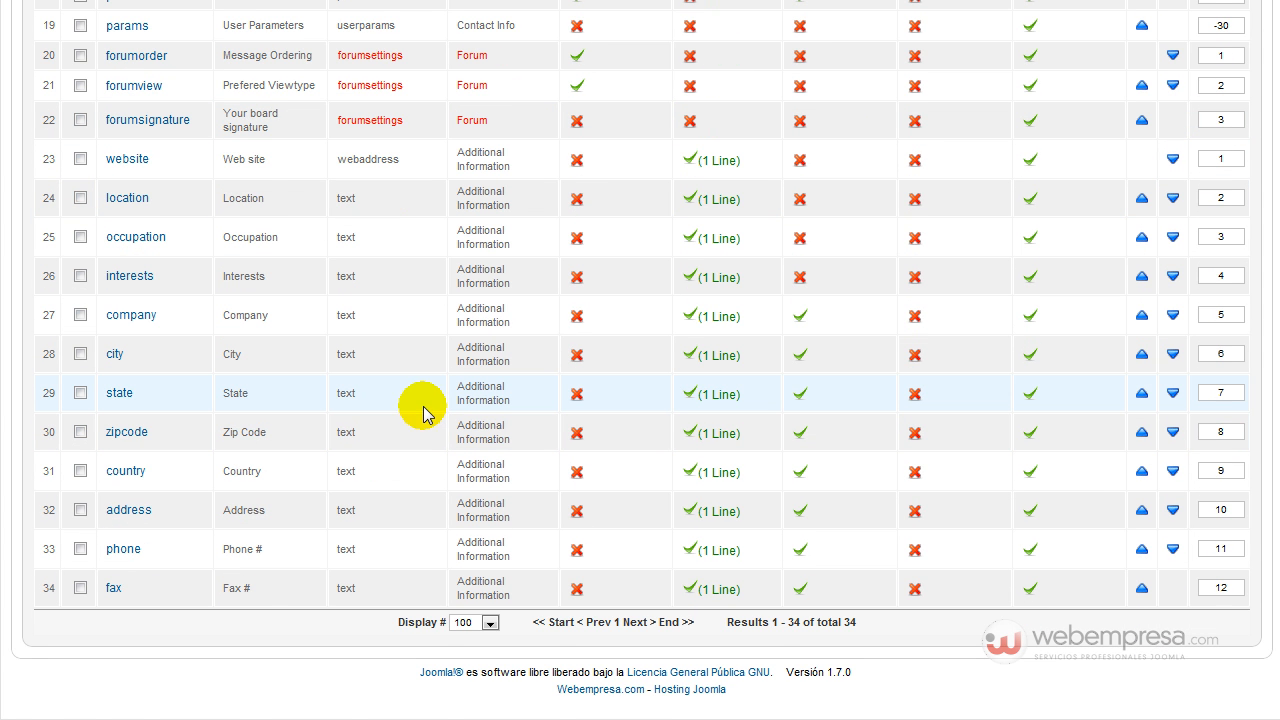
{"action": "scroll", "coordinate": [424, 413], "scroll_direction": "up", "scroll_amount": 10}
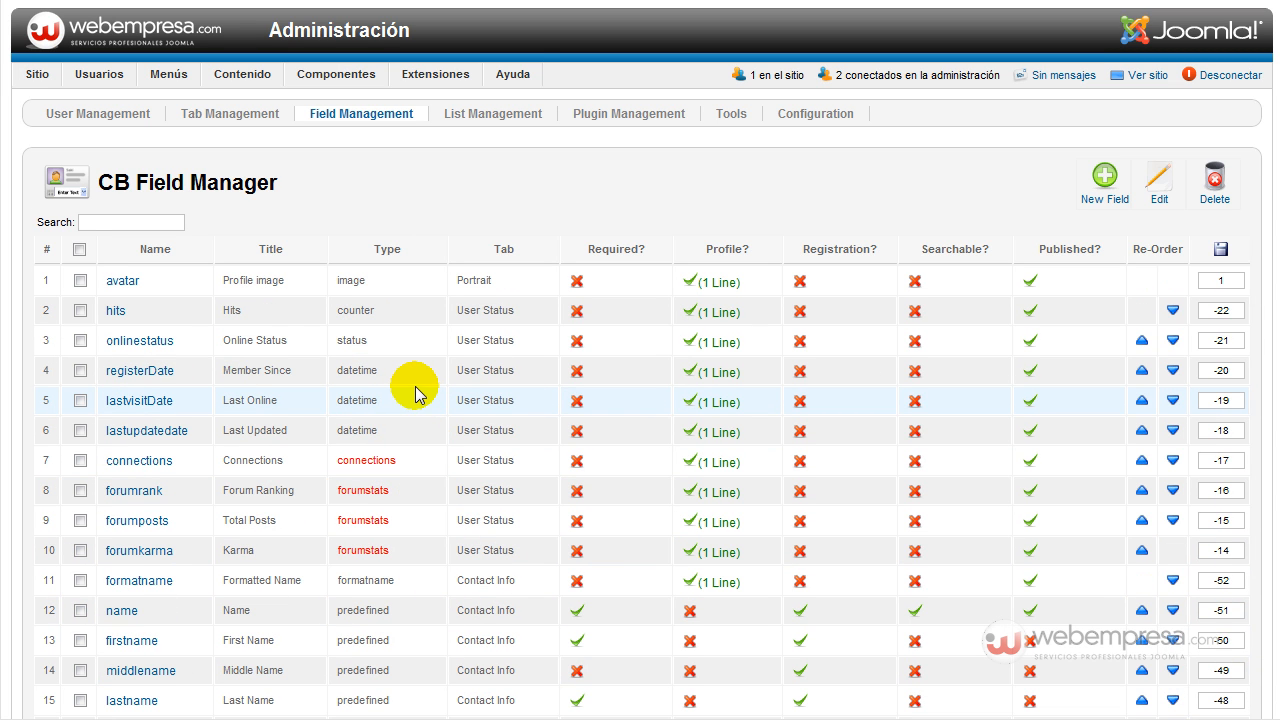
{"action": "scroll", "coordinate": [415, 388], "scroll_direction": "down", "scroll_amount": 6}
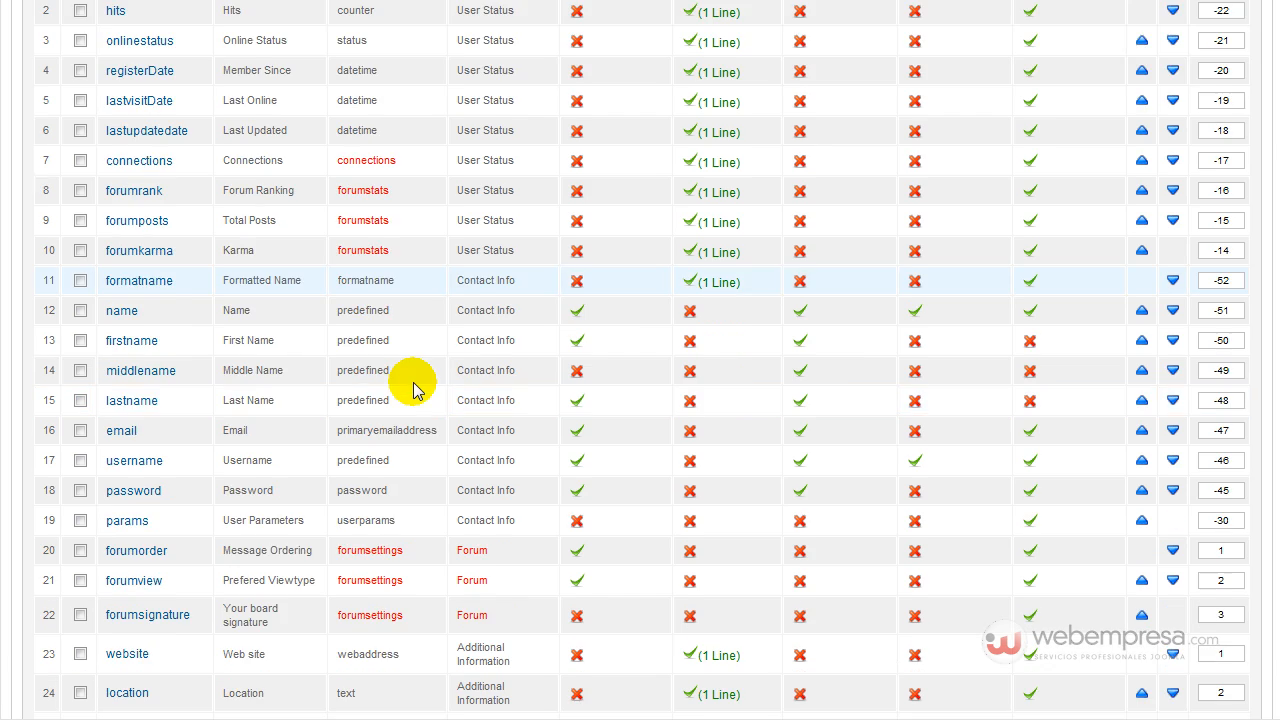
{"action": "scroll", "coordinate": [415, 388], "scroll_direction": "up", "scroll_amount": 7}
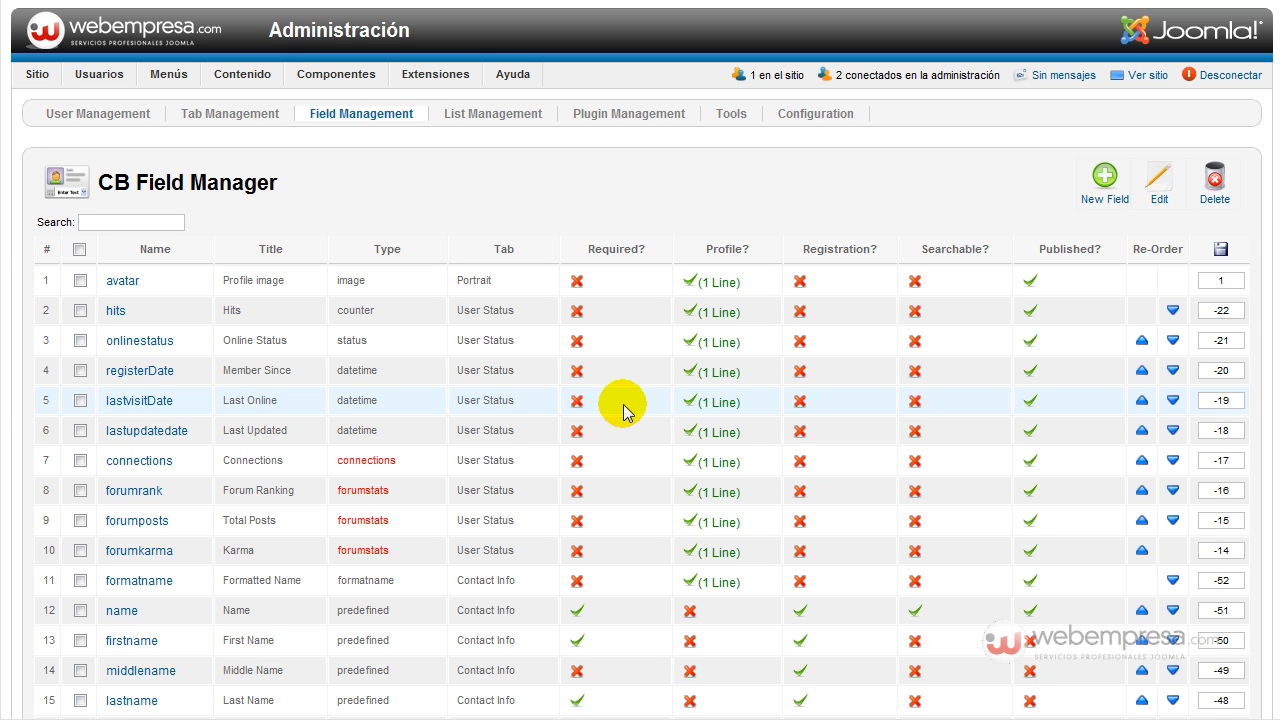
{"action": "scroll", "coordinate": [329, 257], "scroll_direction": "down", "scroll_amount": 3}
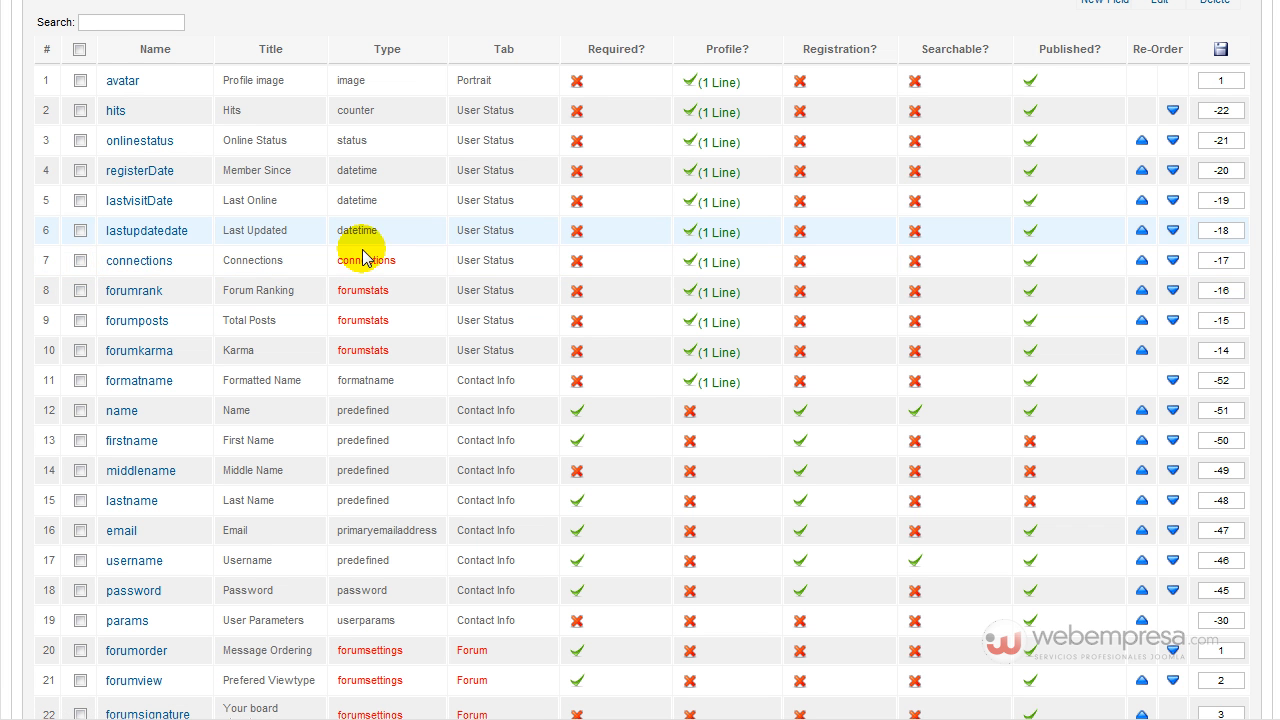
{"action": "mouse_move", "coordinate": [366, 263]}
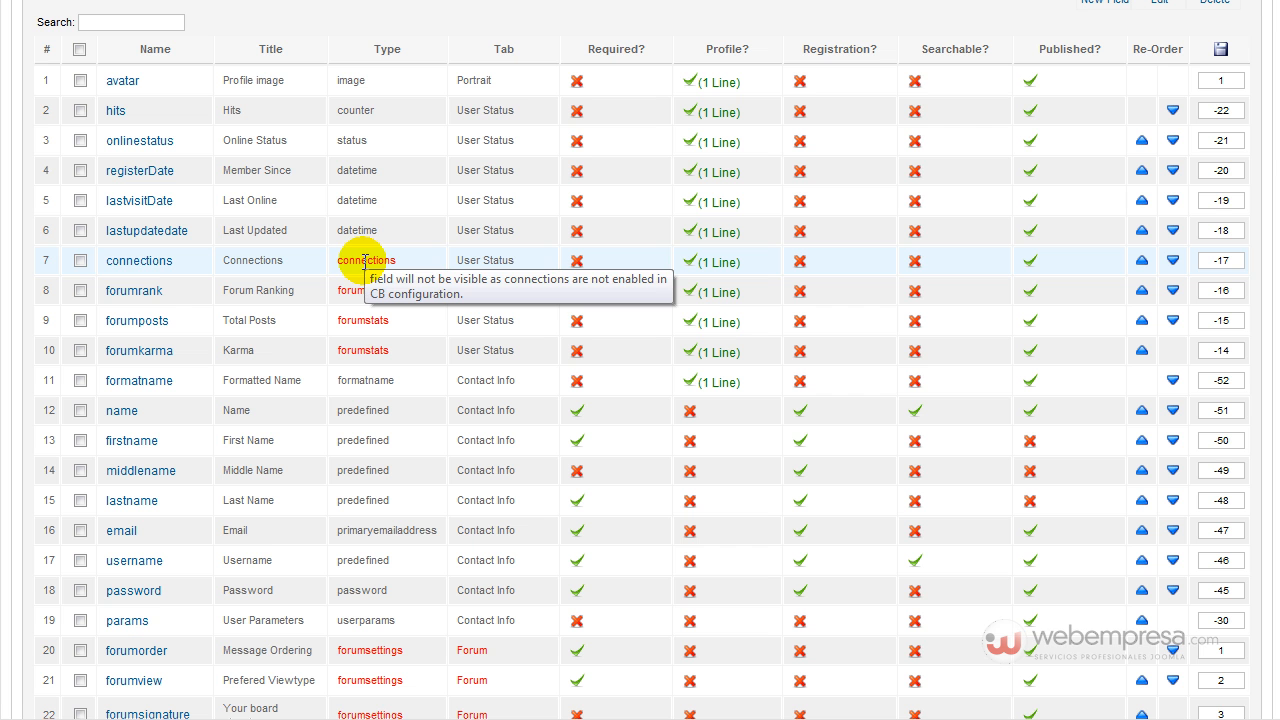
{"action": "triple_click", "coordinate": [467, 261]}
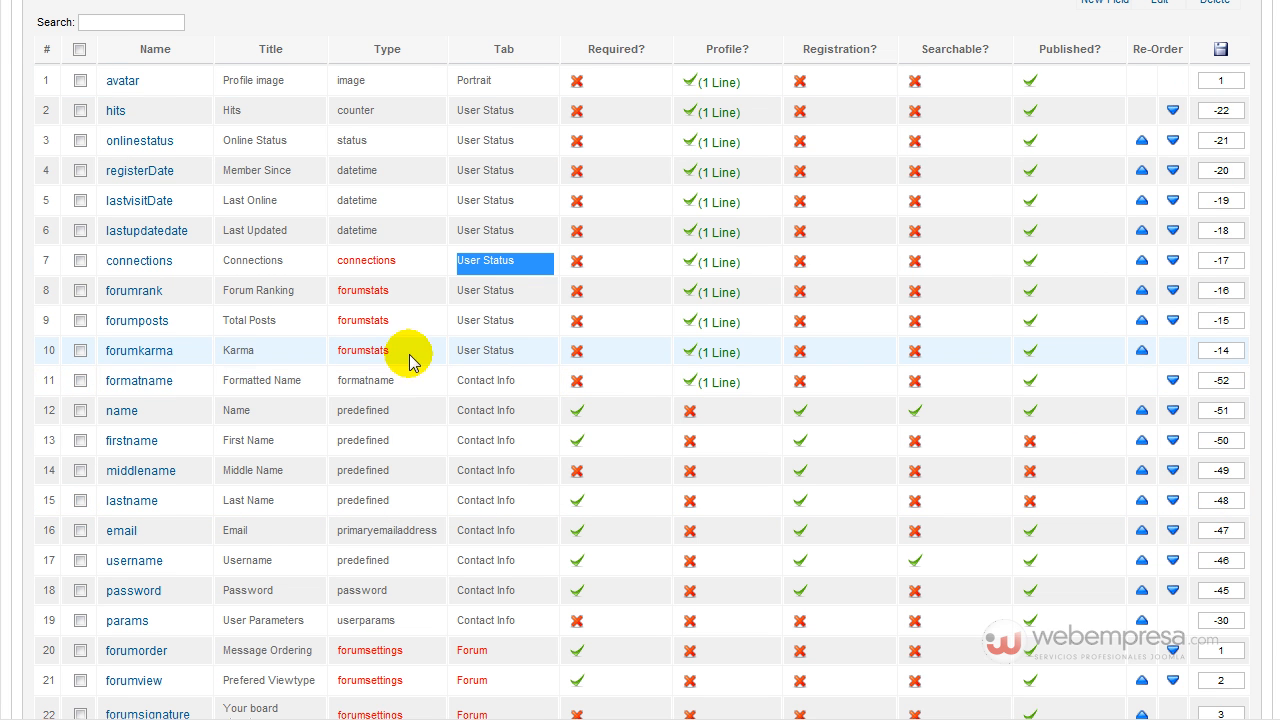
{"action": "scroll", "coordinate": [400, 345], "scroll_direction": "up", "scroll_amount": 3}
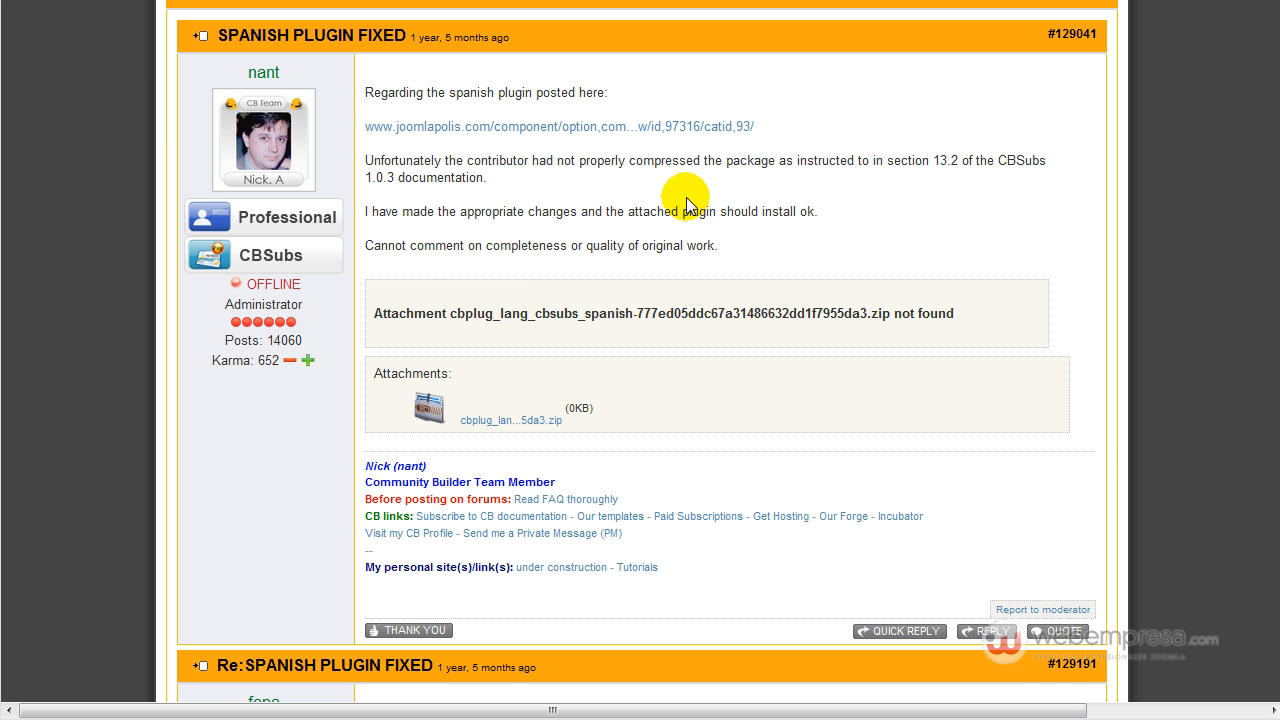
{"action": "scroll", "coordinate": [525, 245], "scroll_direction": "up", "scroll_amount": 5}
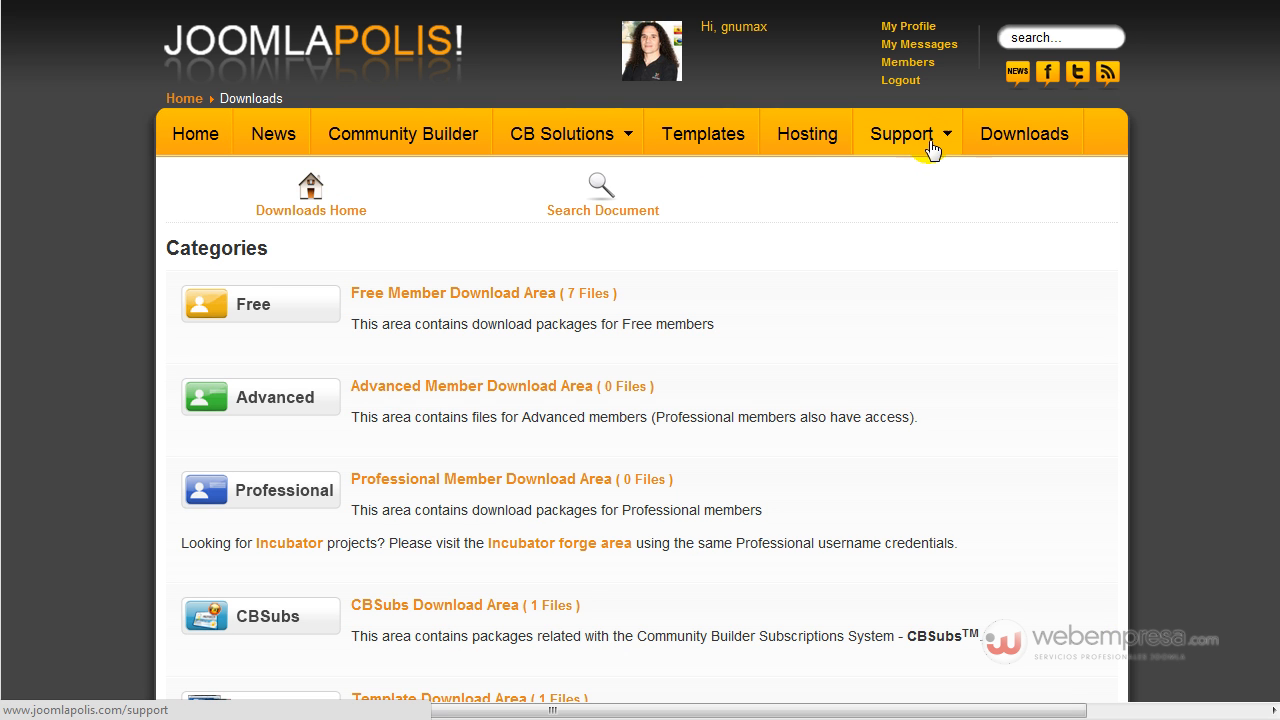
{"action": "mouse_move", "coordinate": [912, 145]}
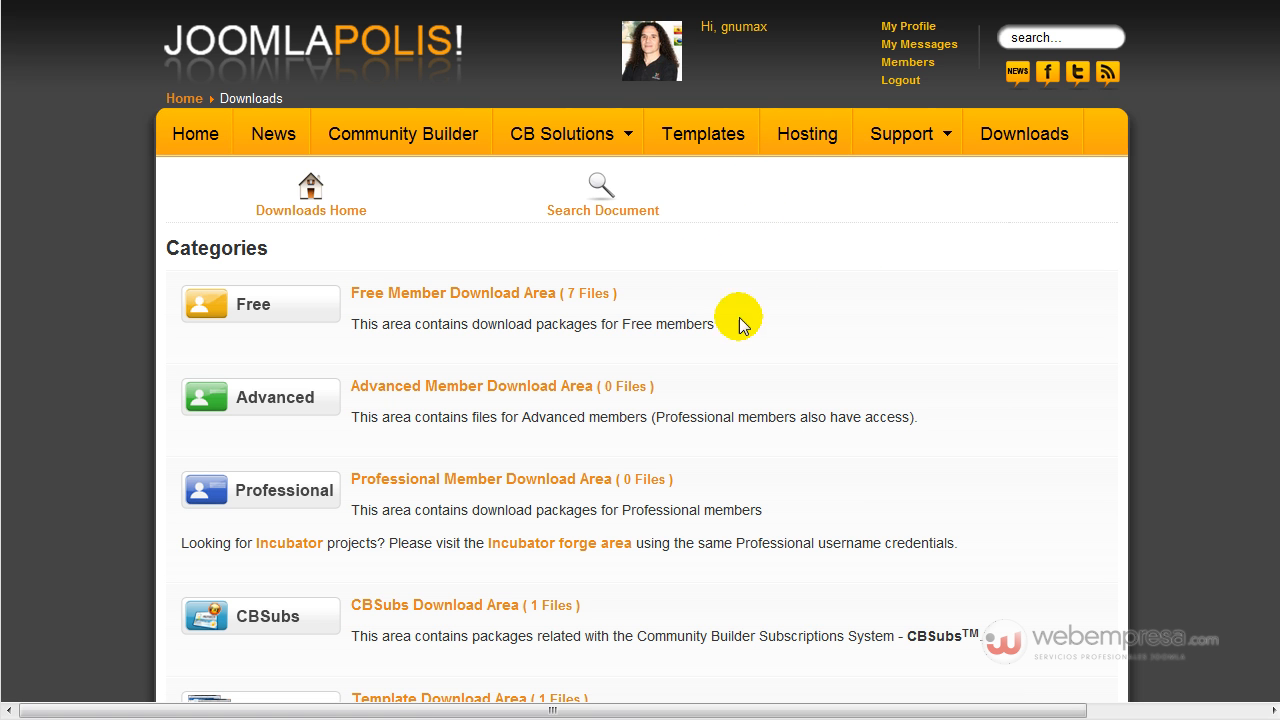
Browse the Joomlapolis Downloads page, then go to Community Builder's List Management.
{"action": "scroll", "coordinate": [713, 371], "scroll_direction": "down", "scroll_amount": 4}
{"action": "scroll", "coordinate": [726, 363], "scroll_direction": "up", "scroll_amount": 4}
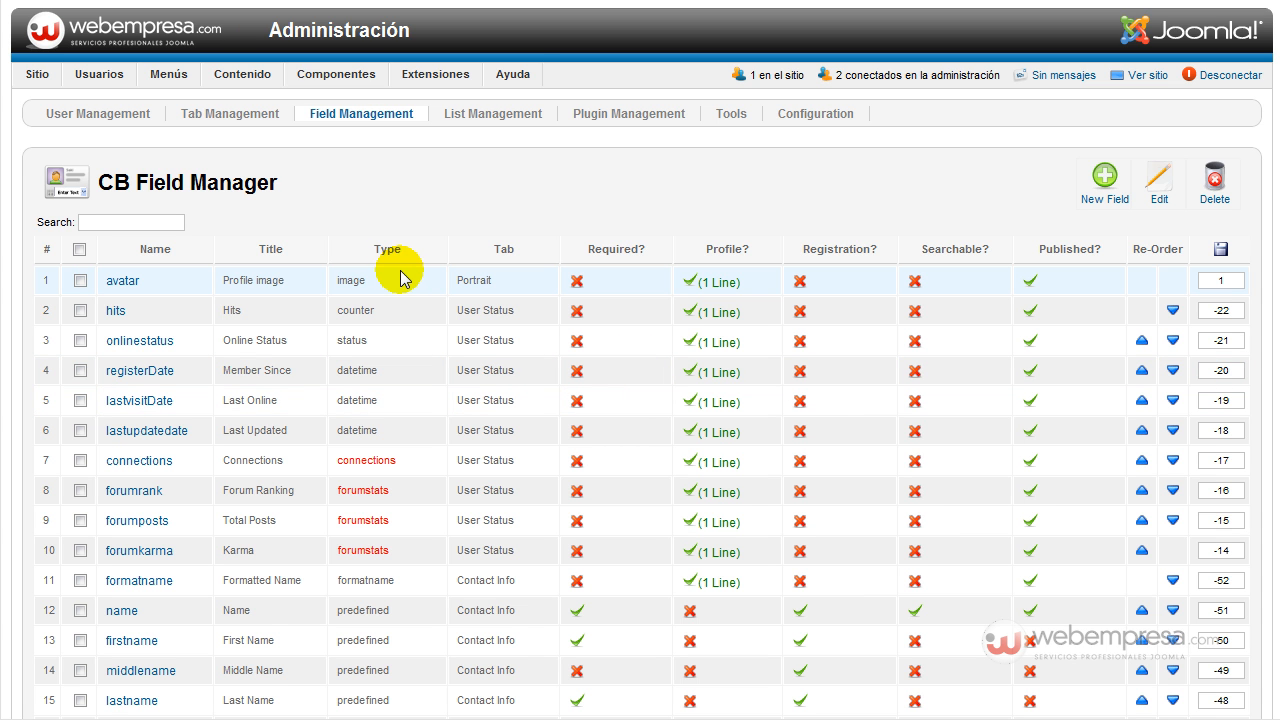
{"action": "left_click", "coordinate": [489, 116]}
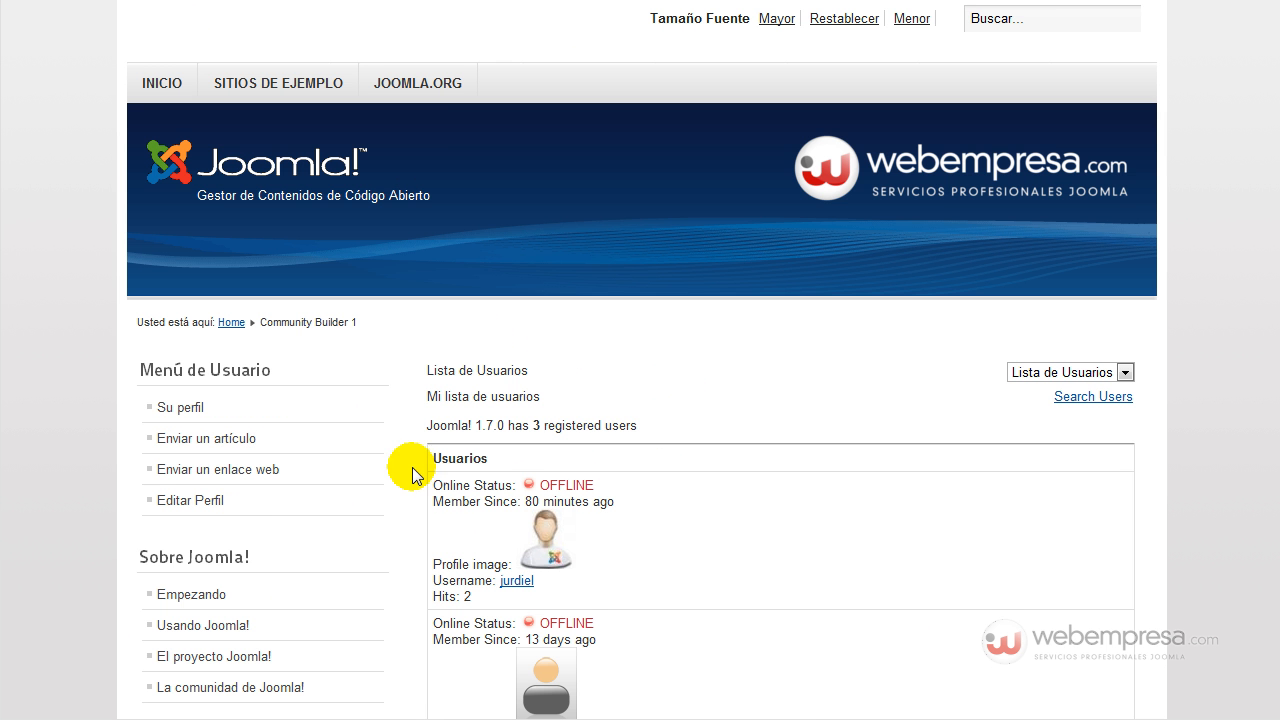
Scroll down through the frontend user list and back up to the top.
{"action": "scroll", "coordinate": [525, 411], "scroll_direction": "down", "scroll_amount": 3}
{"action": "scroll", "coordinate": [548, 390], "scroll_direction": "up", "scroll_amount": 1}
{"action": "scroll", "coordinate": [553, 357], "scroll_direction": "up", "scroll_amount": 1}
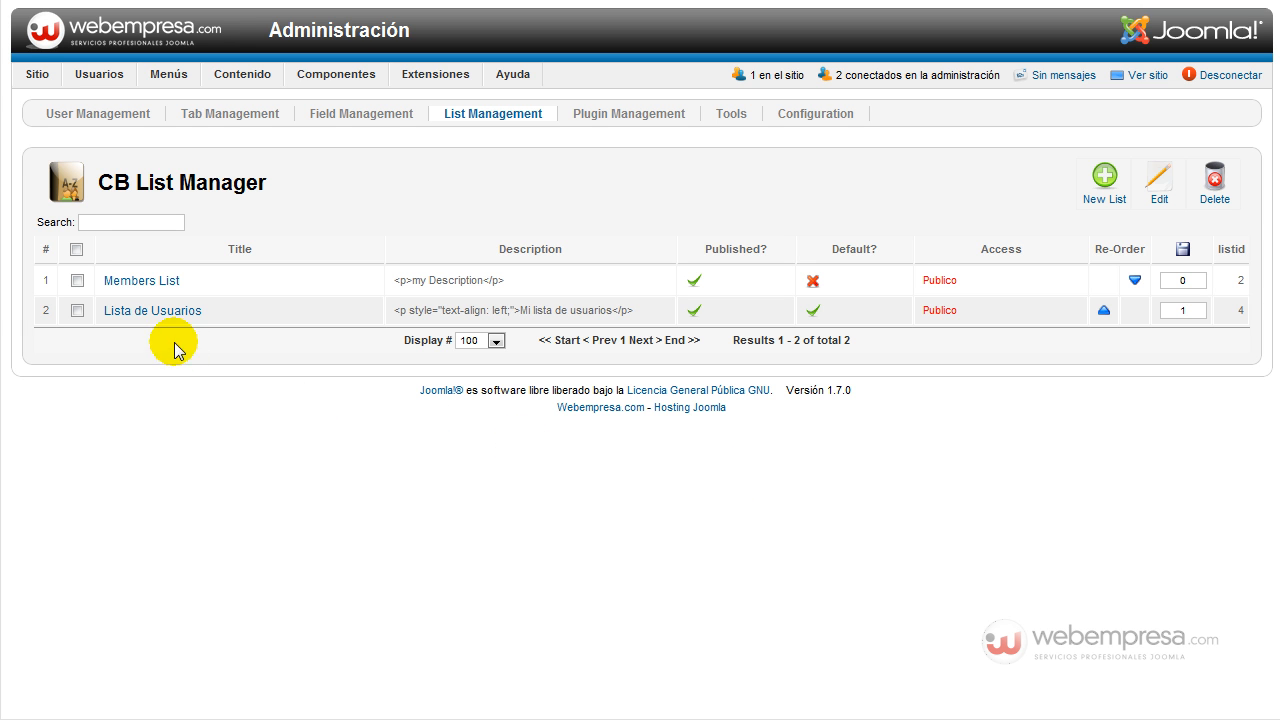
{"action": "left_click", "coordinate": [154, 311]}
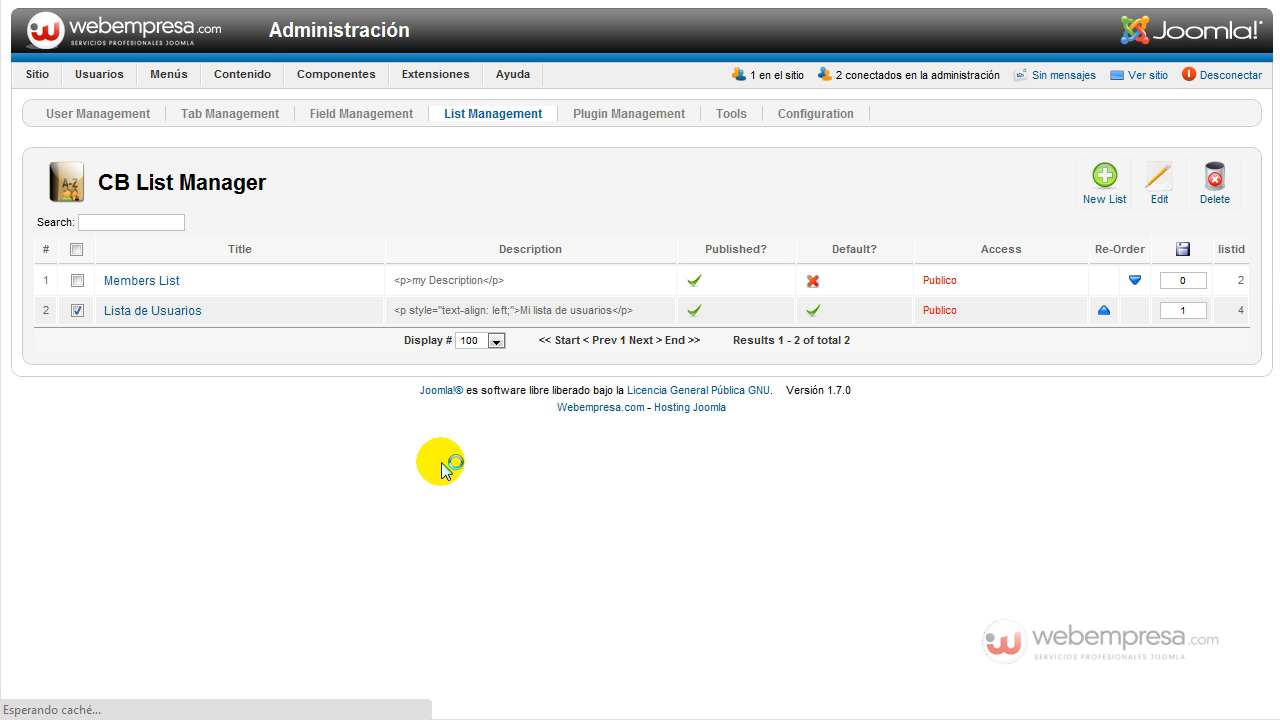
{"action": "scroll", "coordinate": [440, 465], "scroll_direction": "down", "scroll_amount": 3}
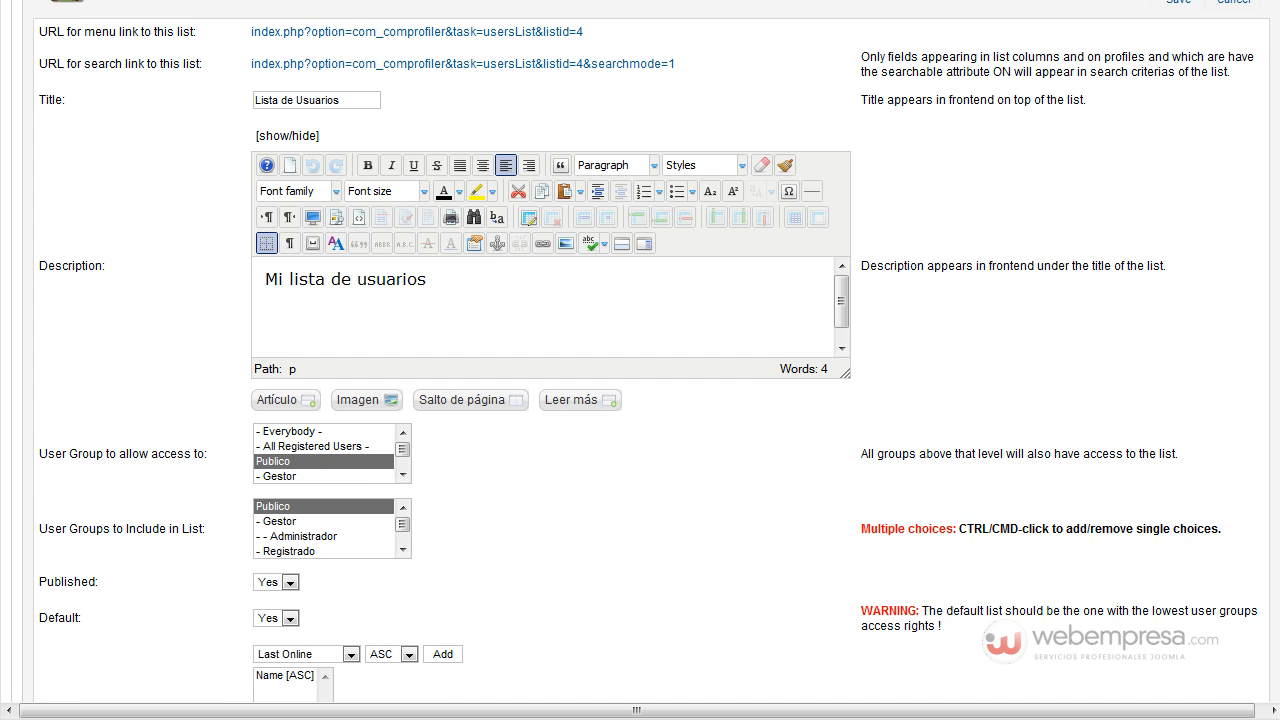
{"action": "scroll", "coordinate": [525, 300], "scroll_direction": "down", "scroll_amount": 10}
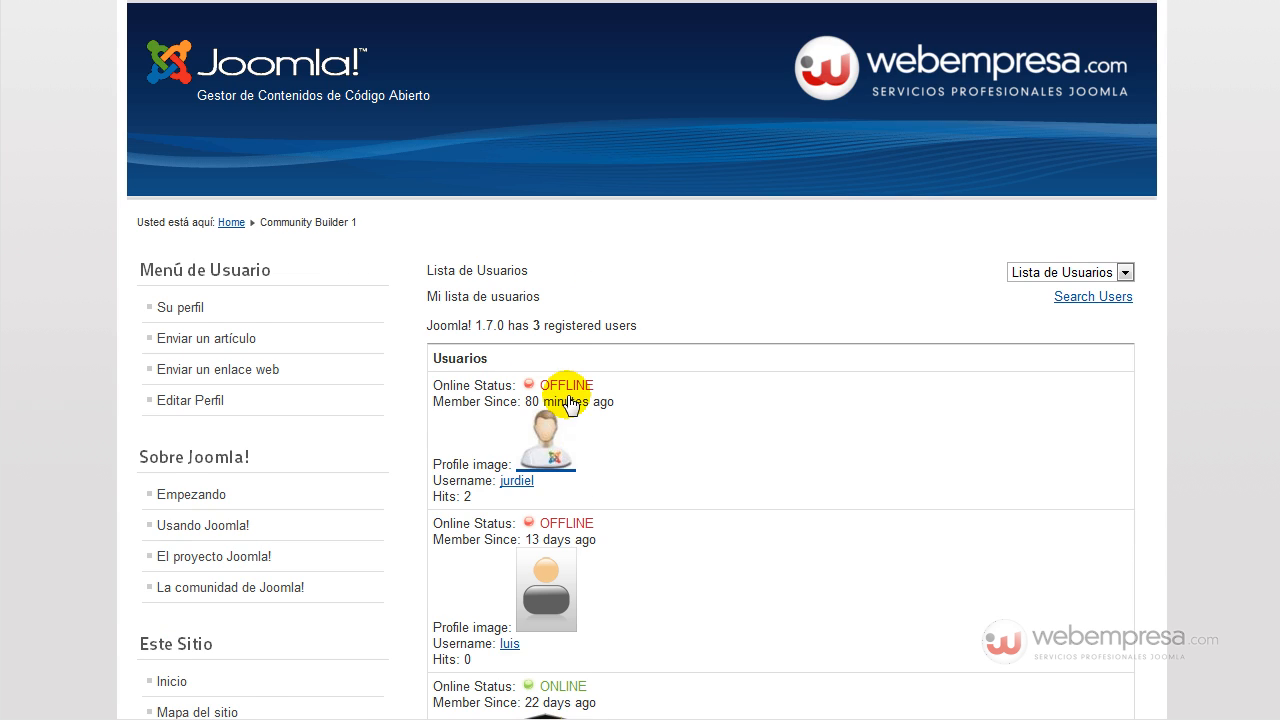
{"action": "scroll", "coordinate": [537, 457], "scroll_direction": "down", "scroll_amount": 3}
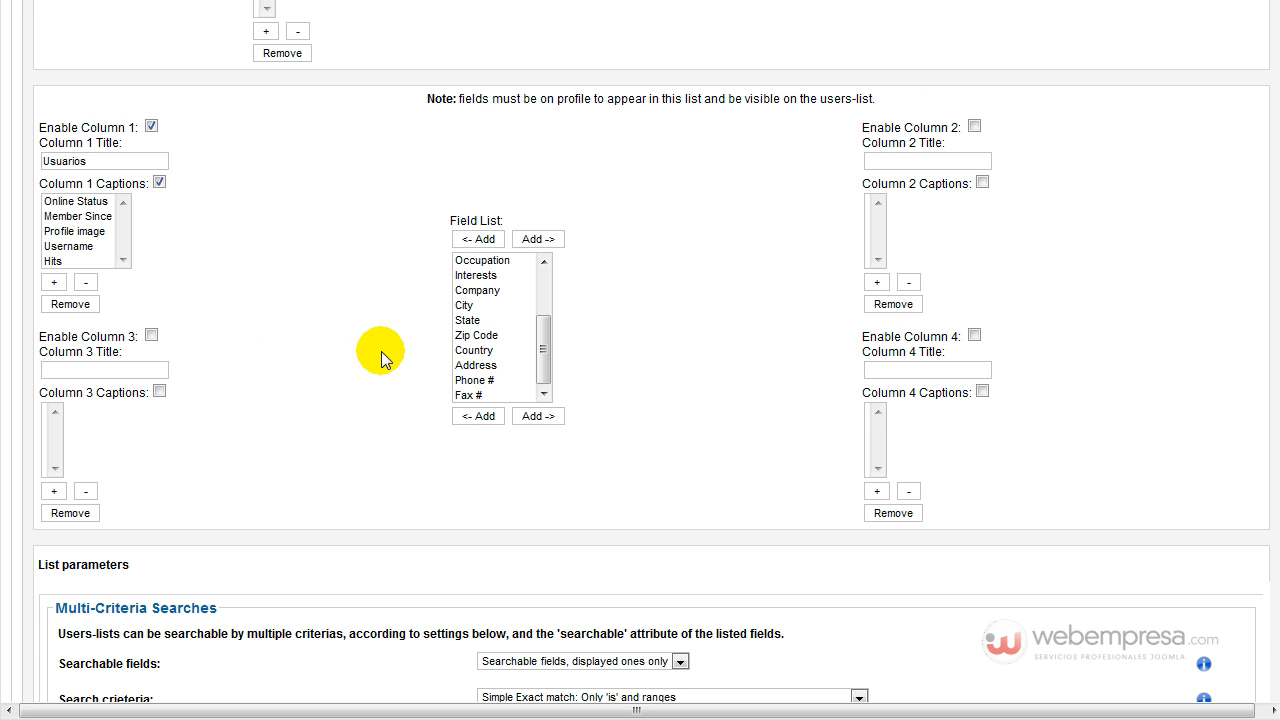
{"action": "scroll", "coordinate": [380, 343], "scroll_direction": "down", "scroll_amount": 3}
{"action": "scroll", "coordinate": [381, 348], "scroll_direction": "up", "scroll_amount": 7}
{"action": "scroll", "coordinate": [380, 343], "scroll_direction": "up", "scroll_amount": 8}
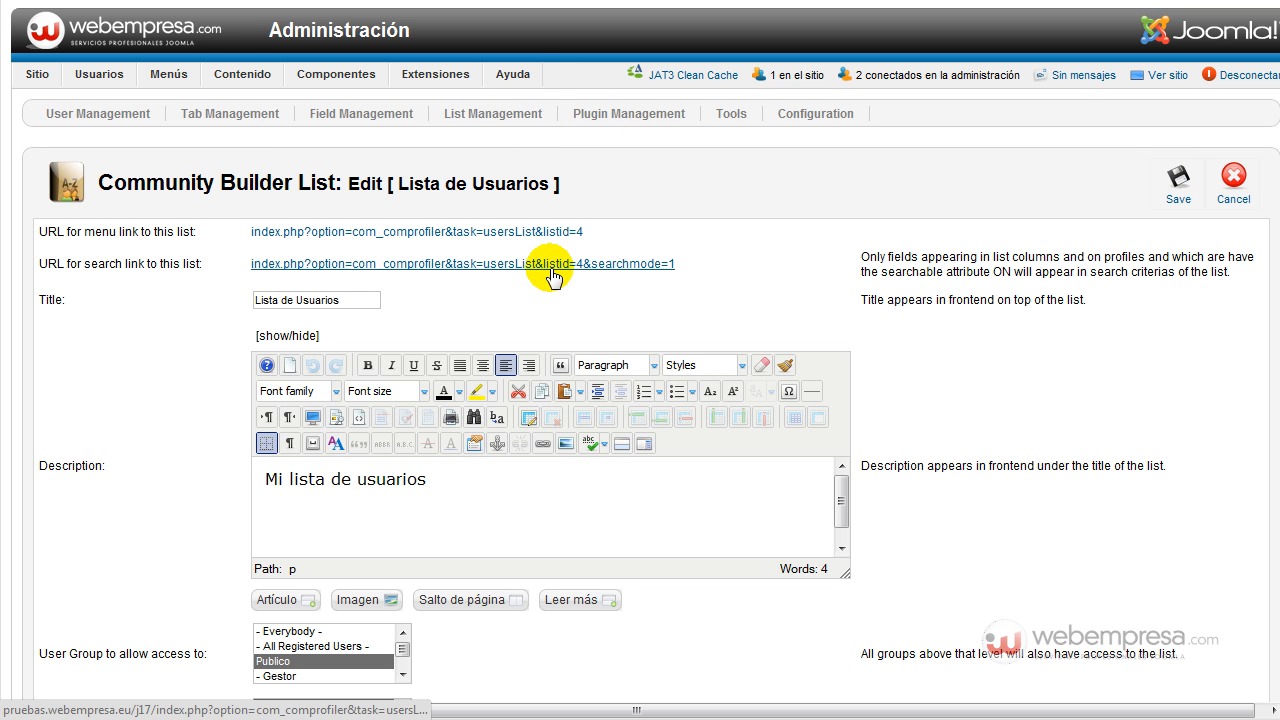
Switch to the CB Plugin Manager and scroll through the installed plugins down to YaNC Newsletters.
{"action": "left_click", "coordinate": [631, 121]}
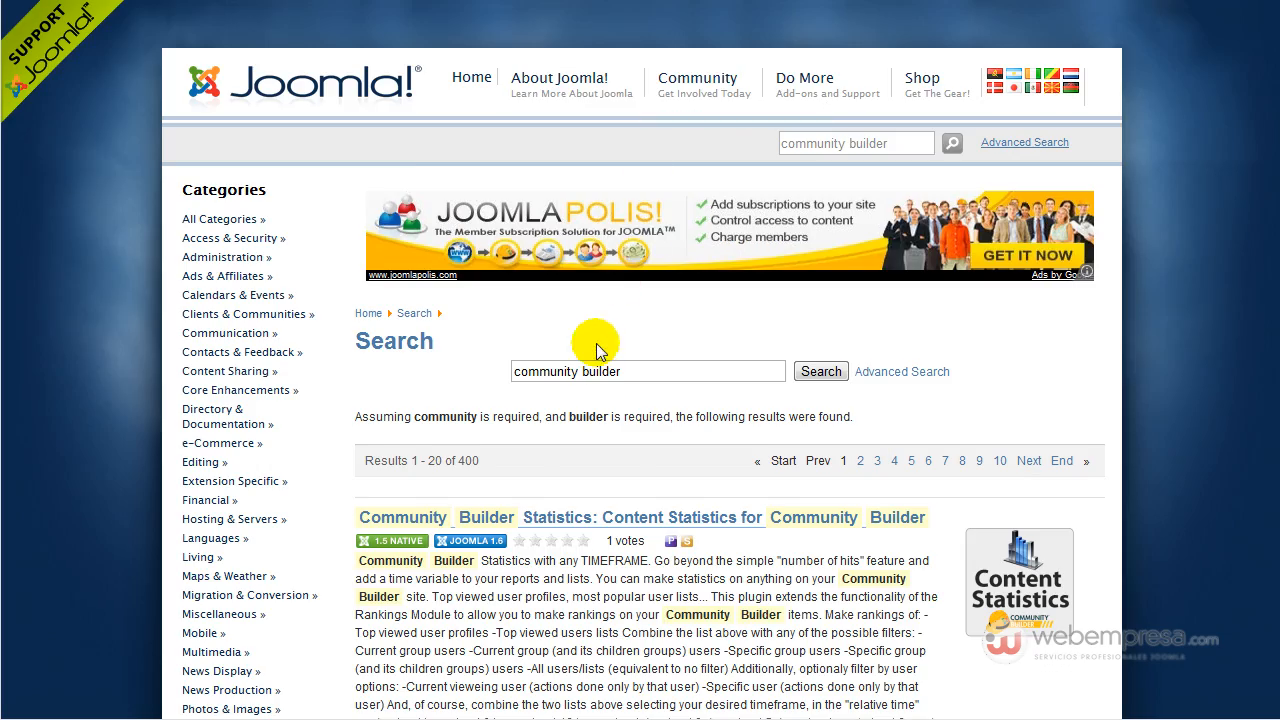
{"action": "scroll", "coordinate": [514, 334], "scroll_direction": "down", "scroll_amount": 4}
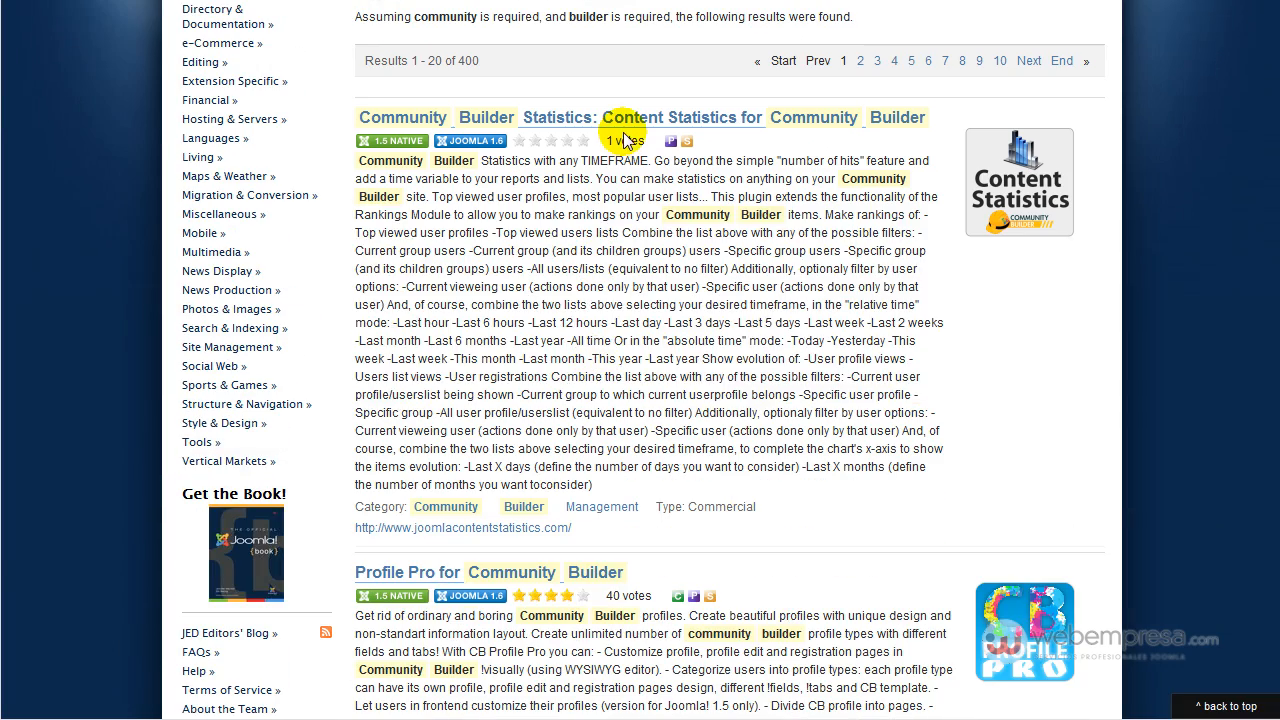
{"action": "scroll", "coordinate": [620, 155], "scroll_direction": "down", "scroll_amount": 3}
{"action": "scroll", "coordinate": [617, 158], "scroll_direction": "up", "scroll_amount": 2}
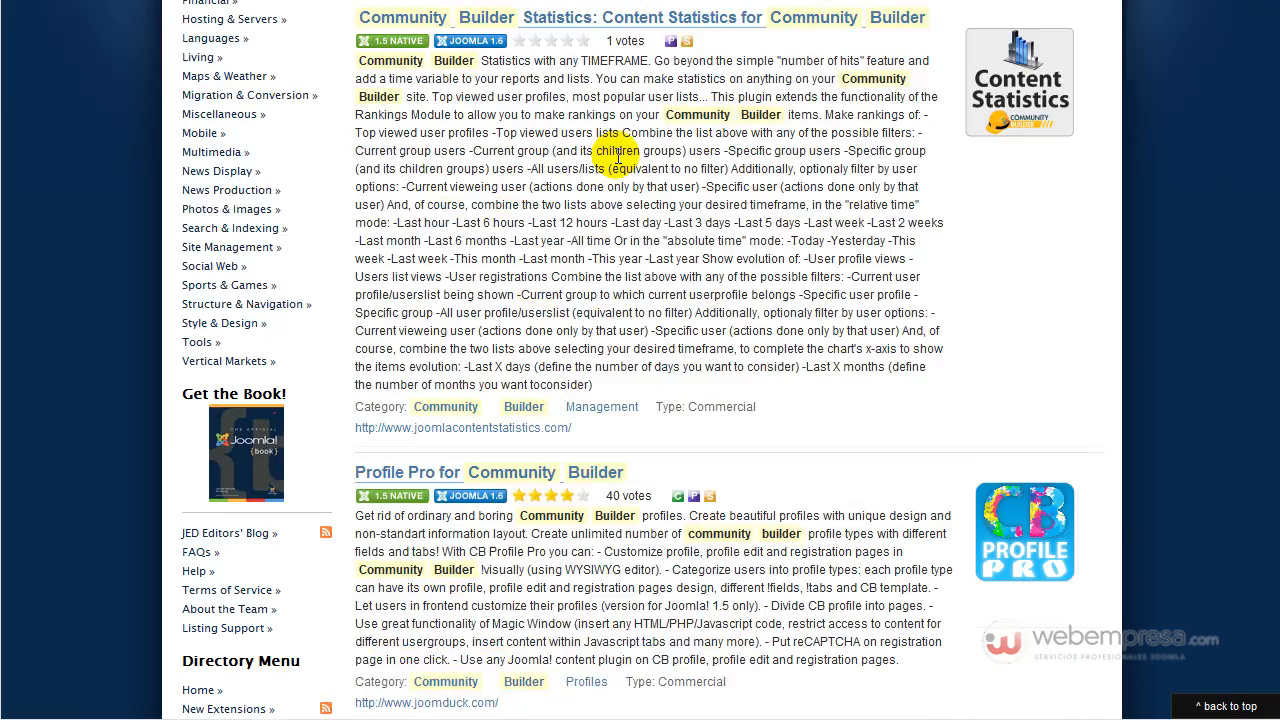
{"action": "scroll", "coordinate": [620, 152], "scroll_direction": "up", "scroll_amount": 3}
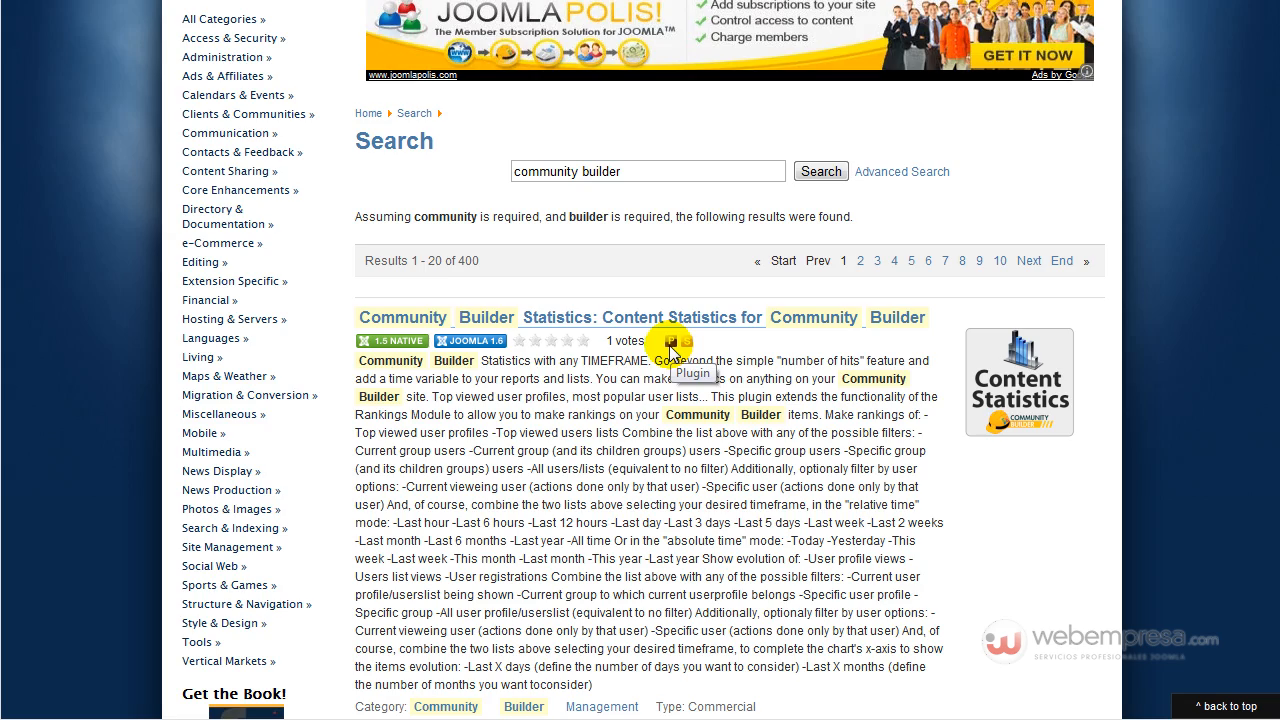
{"action": "scroll", "coordinate": [670, 343], "scroll_direction": "down", "scroll_amount": 10}
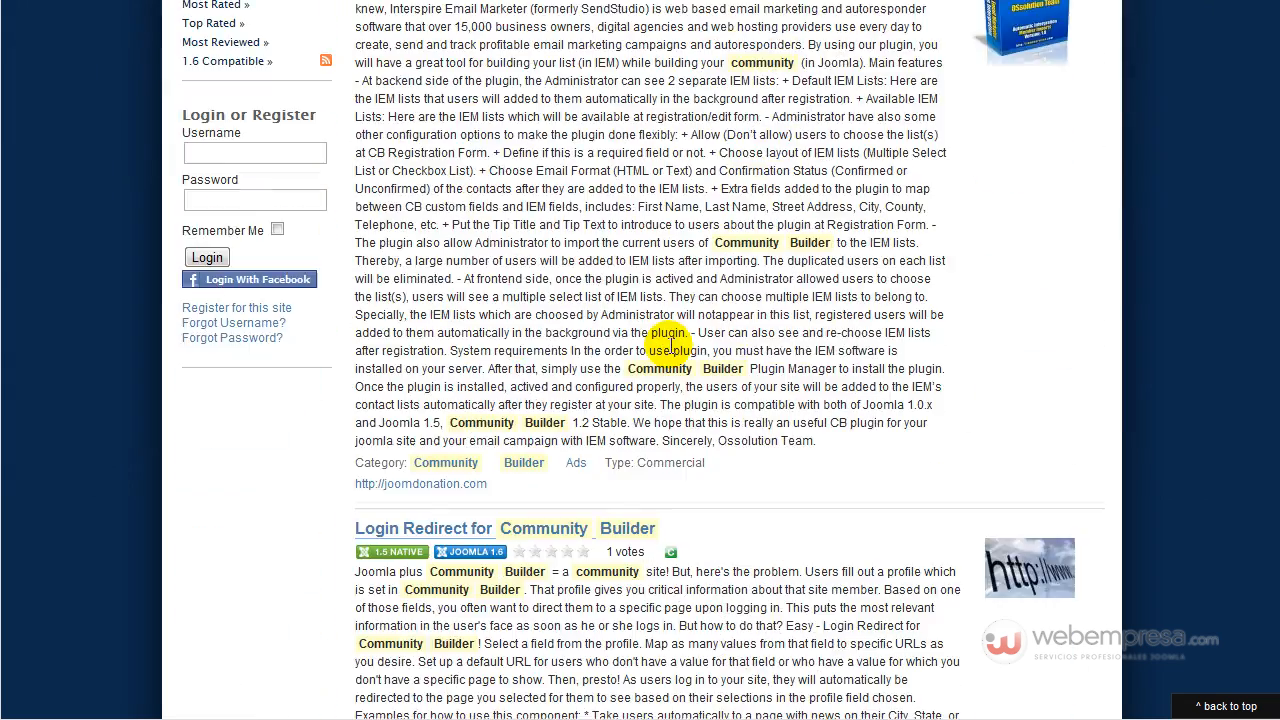
{"action": "scroll", "coordinate": [670, 343], "scroll_direction": "down", "scroll_amount": 5}
{"action": "scroll", "coordinate": [670, 345], "scroll_direction": "down", "scroll_amount": 7}
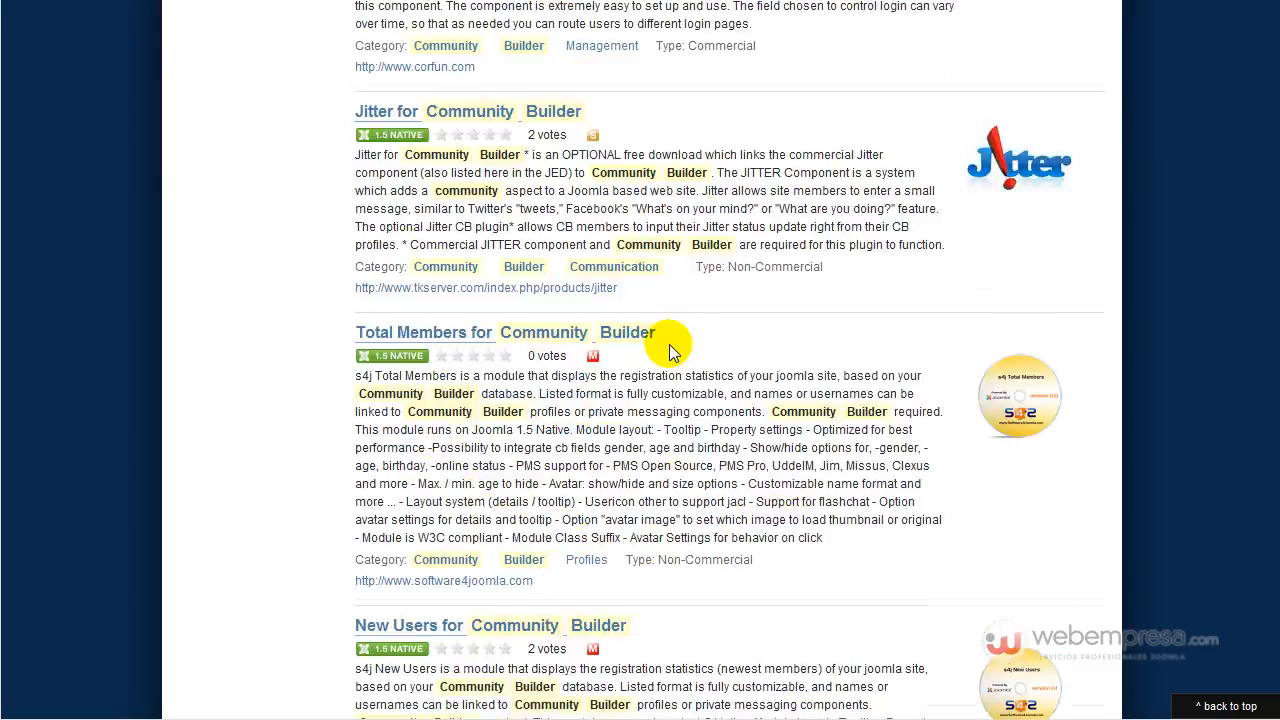
{"action": "scroll", "coordinate": [670, 350], "scroll_direction": "down", "scroll_amount": 10}
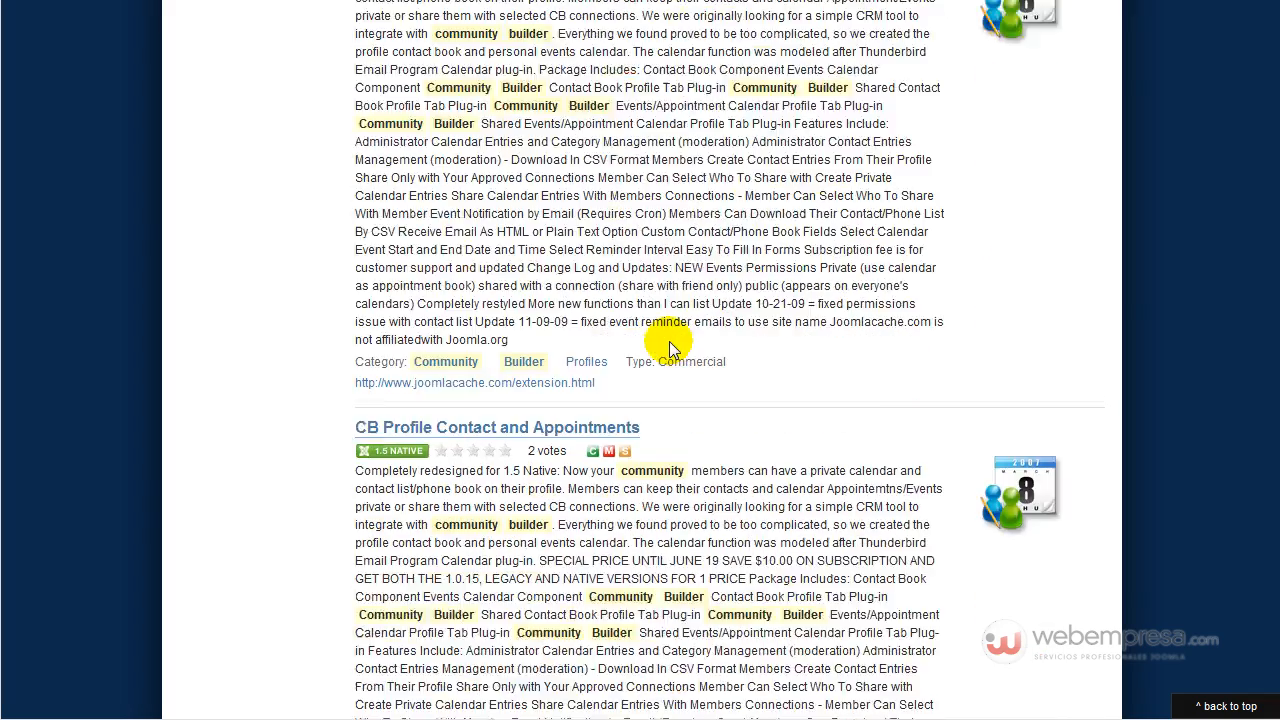
{"action": "scroll", "coordinate": [688, 372], "scroll_direction": "down", "scroll_amount": 15}
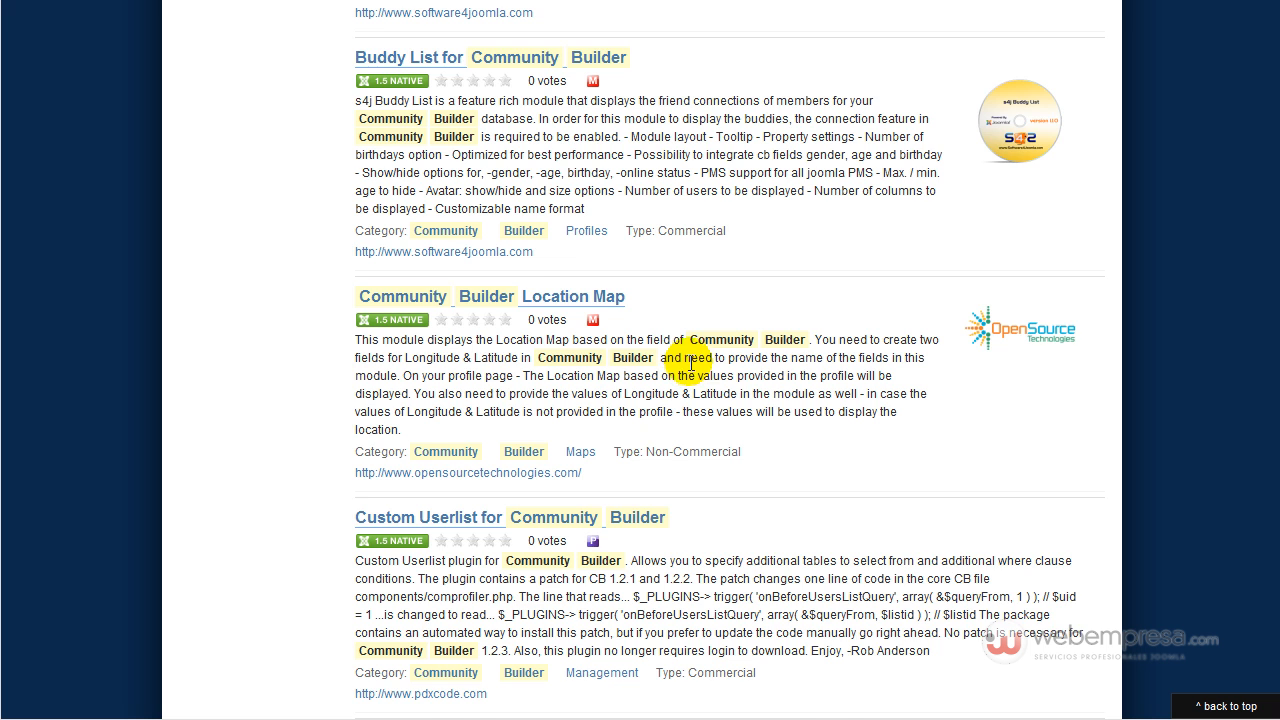
{"action": "scroll", "coordinate": [690, 366], "scroll_direction": "down", "scroll_amount": 2}
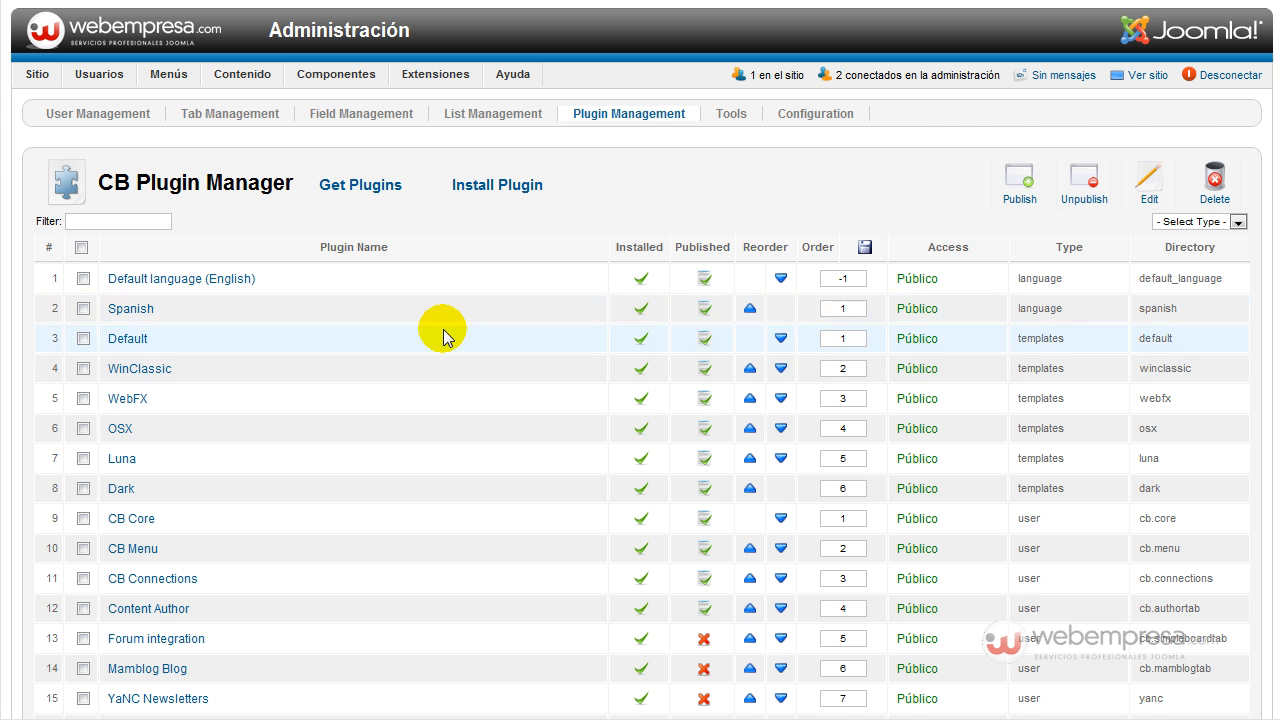
{"action": "scroll", "coordinate": [527, 322], "scroll_direction": "down", "scroll_amount": 3}
{"action": "scroll", "coordinate": [300, 314], "scroll_direction": "up", "scroll_amount": 3}
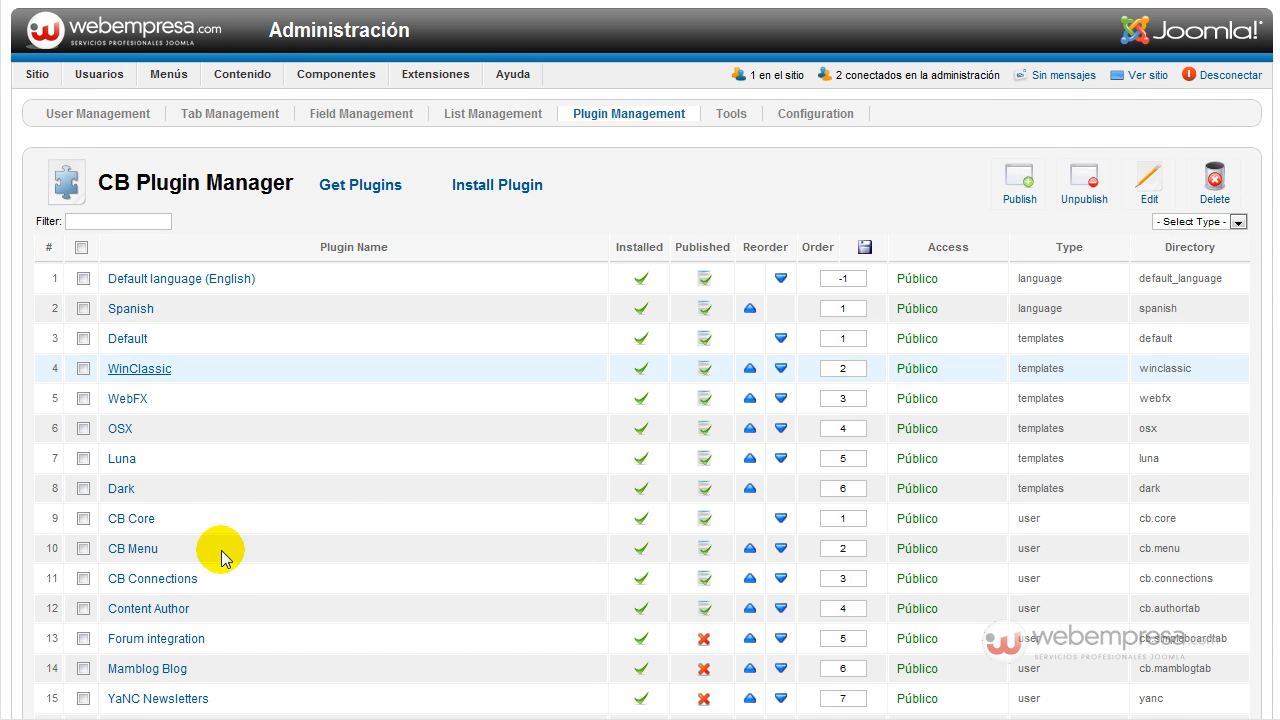
{"action": "scroll", "coordinate": [372, 524], "scroll_direction": "down", "scroll_amount": 1}
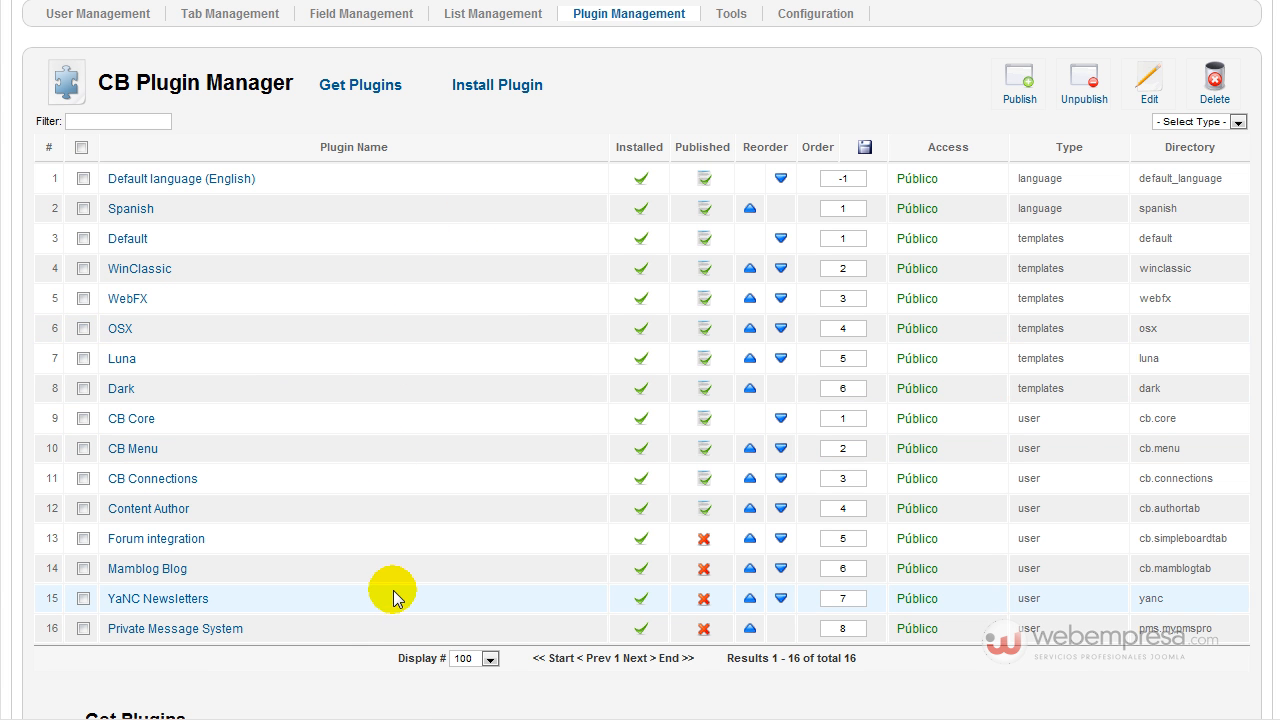
{"action": "scroll", "coordinate": [415, 550], "scroll_direction": "up", "scroll_amount": 2}
{"action": "left_click", "coordinate": [730, 116]}
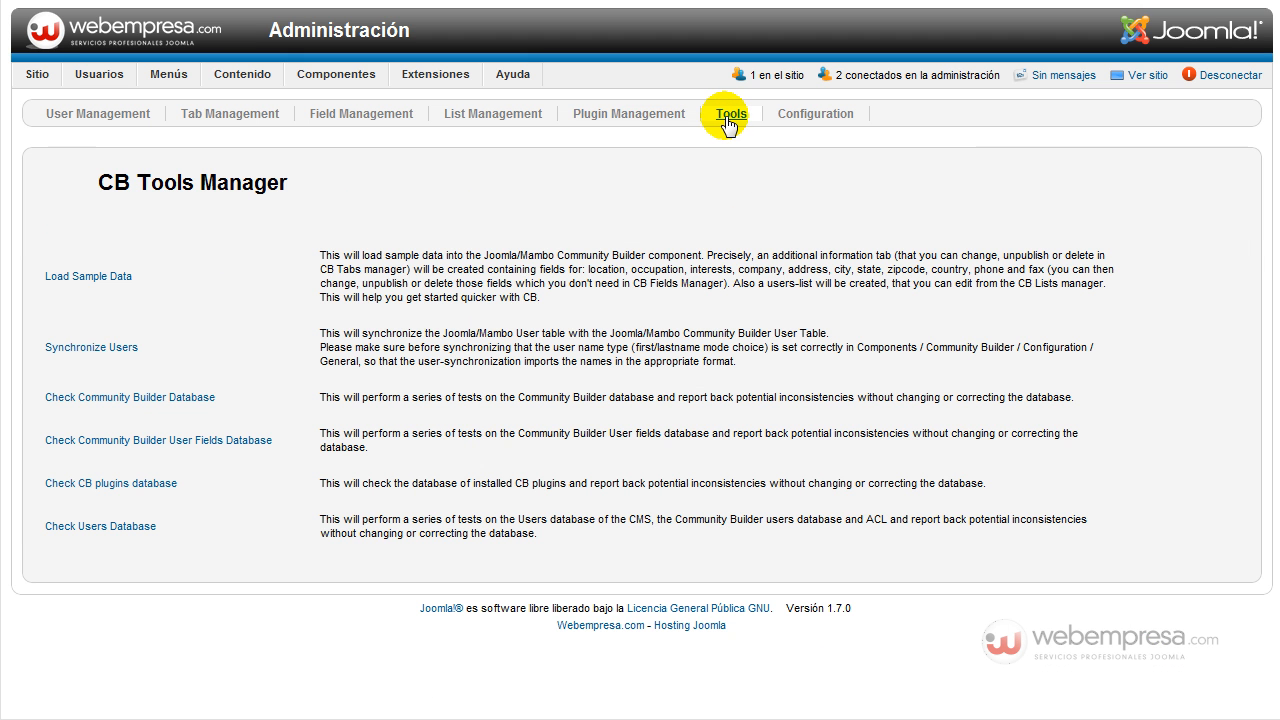
{"action": "left_click", "coordinate": [636, 118]}
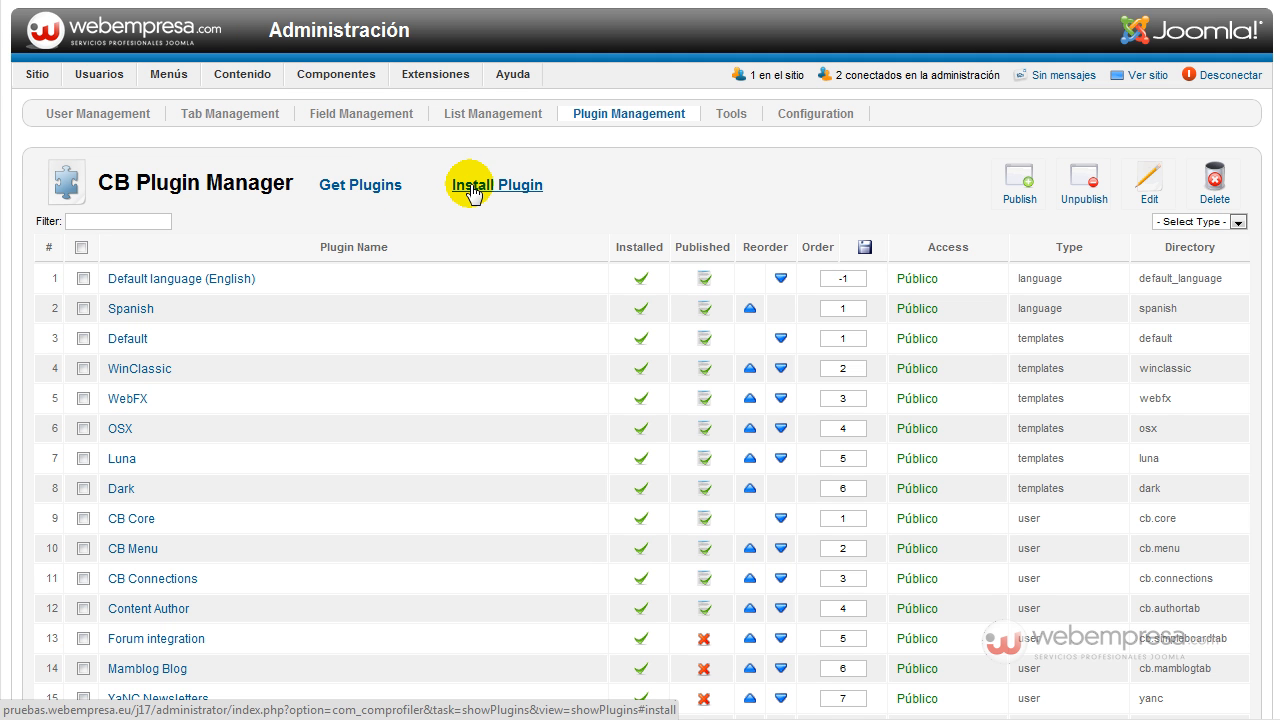
{"action": "left_click", "coordinate": [733, 119]}
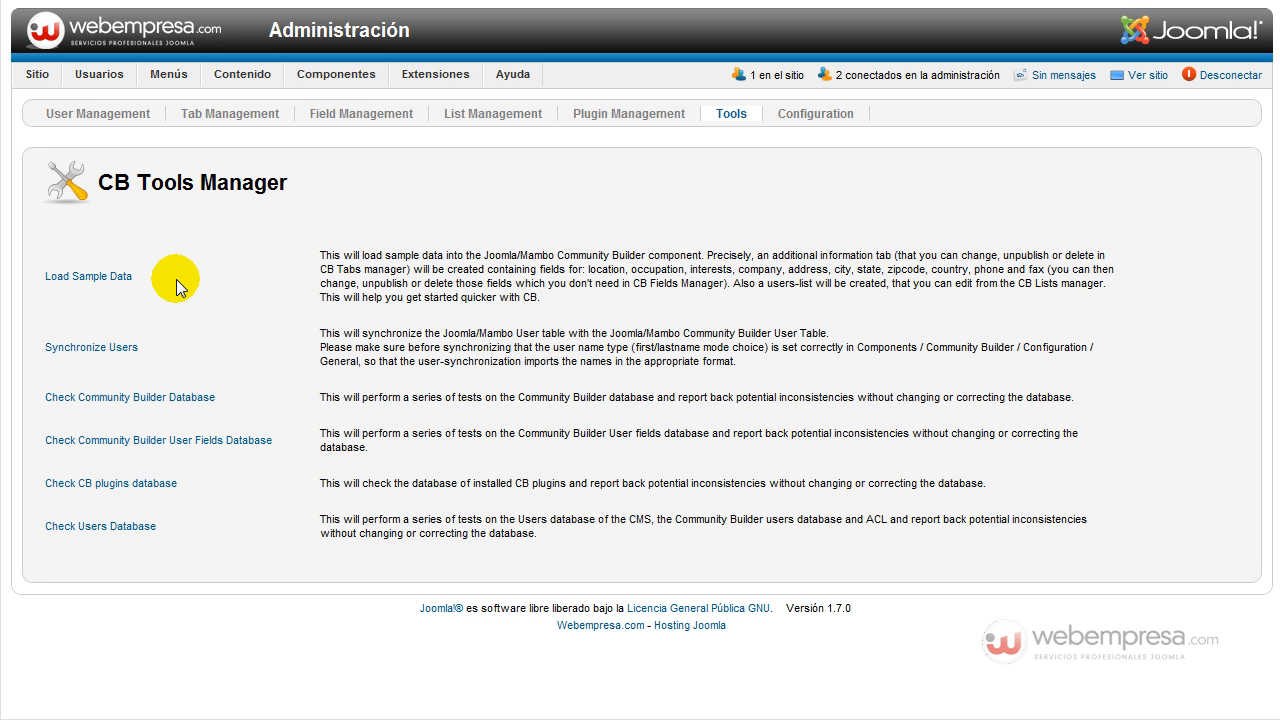
Open the Community Builder Configuration on its General tab, where Name Style is Single Name Field.
{"action": "left_click", "coordinate": [113, 284]}
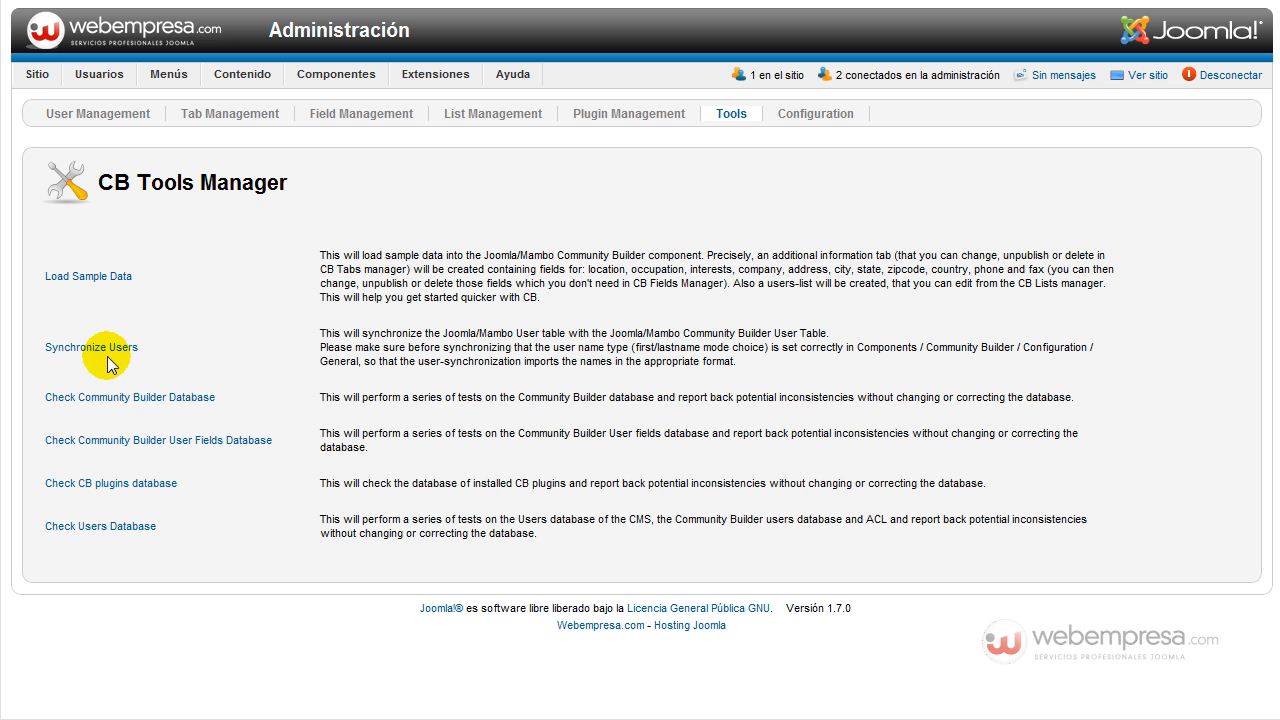
{"action": "left_click", "coordinate": [808, 112]}
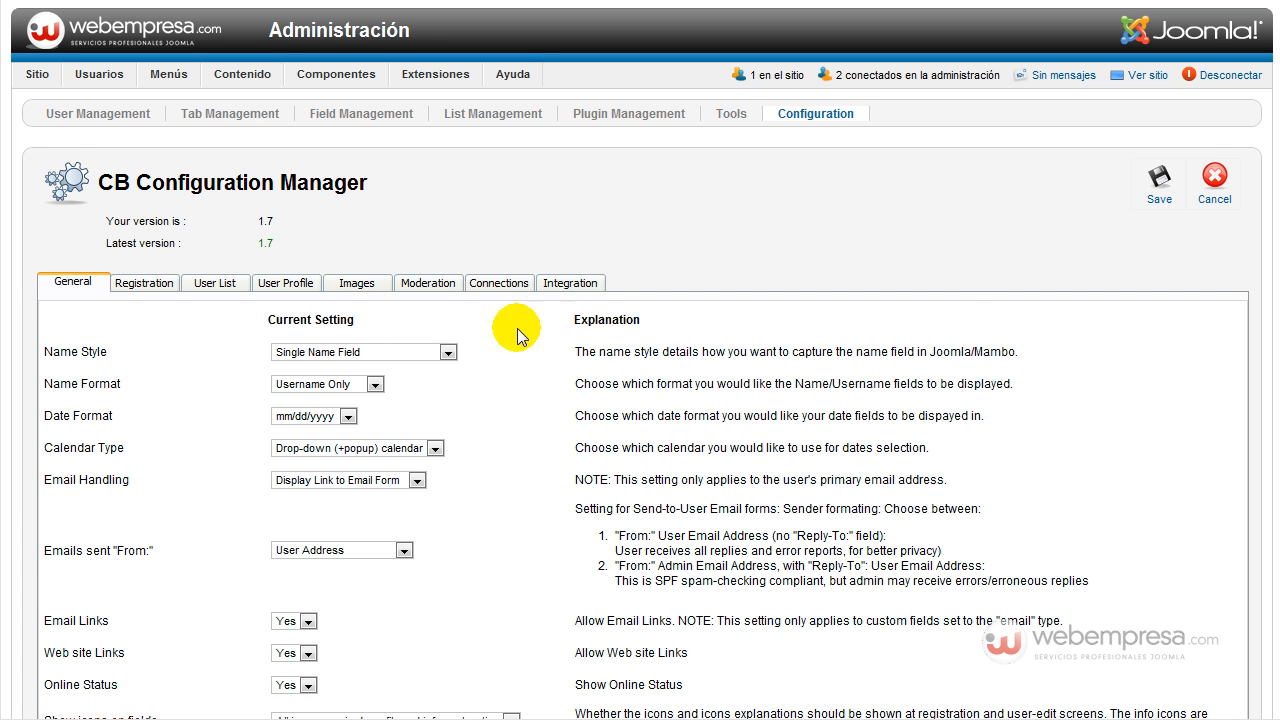
{"action": "scroll", "coordinate": [437, 339], "scroll_direction": "down", "scroll_amount": 5}
Check the General tab's Name Style, Emails sent From and Show icons on fields choices, leaving them unchanged.
{"action": "scroll", "coordinate": [437, 339], "scroll_direction": "up", "scroll_amount": 2}
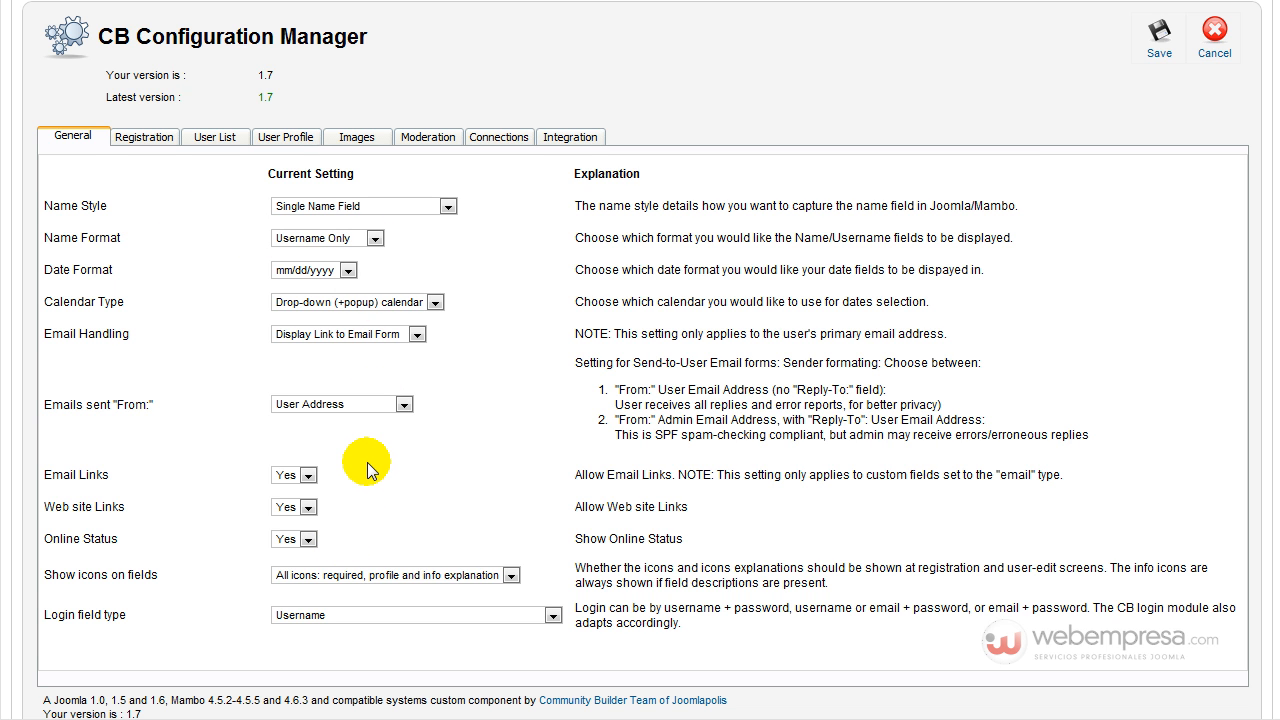
{"action": "left_click", "coordinate": [427, 208]}
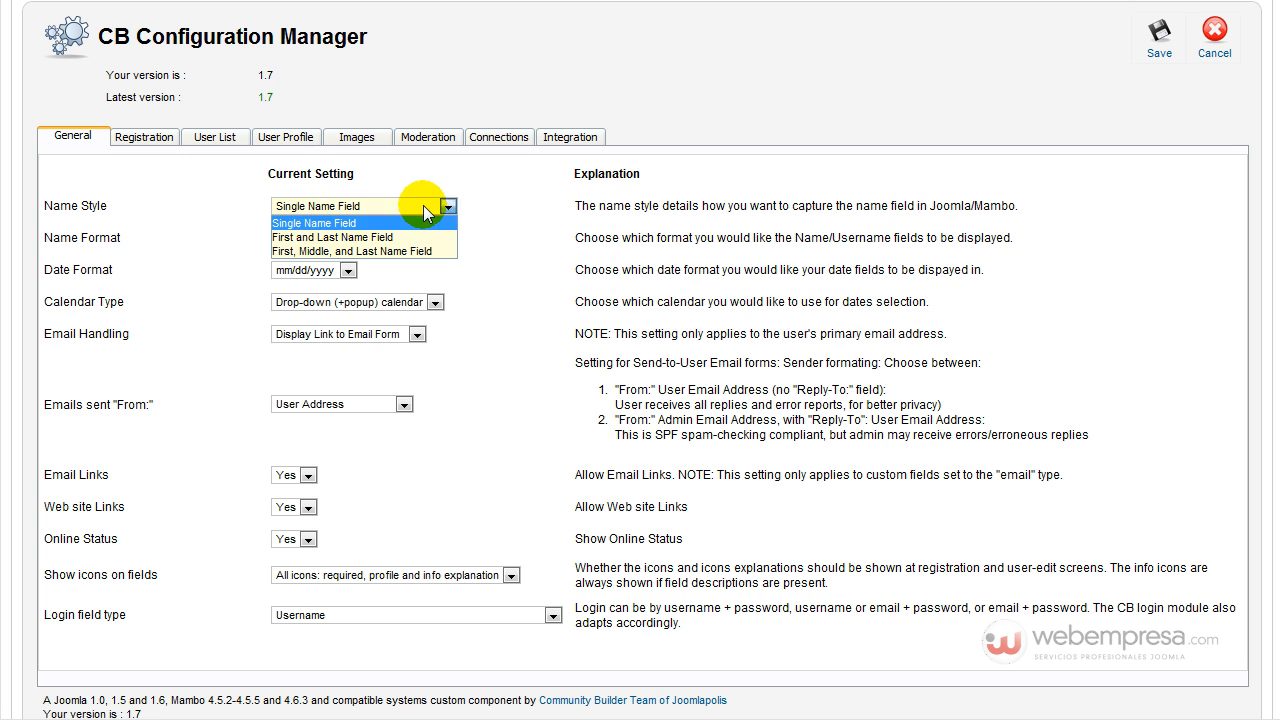
{"action": "left_click", "coordinate": [427, 222]}
{"action": "left_click", "coordinate": [362, 407]}
{"action": "left_click", "coordinate": [362, 409]}
{"action": "left_click", "coordinate": [400, 575]}
{"action": "left_click", "coordinate": [400, 579]}
Review the Registration, User List and User Profile settings tabs.
{"action": "left_click", "coordinate": [144, 137]}
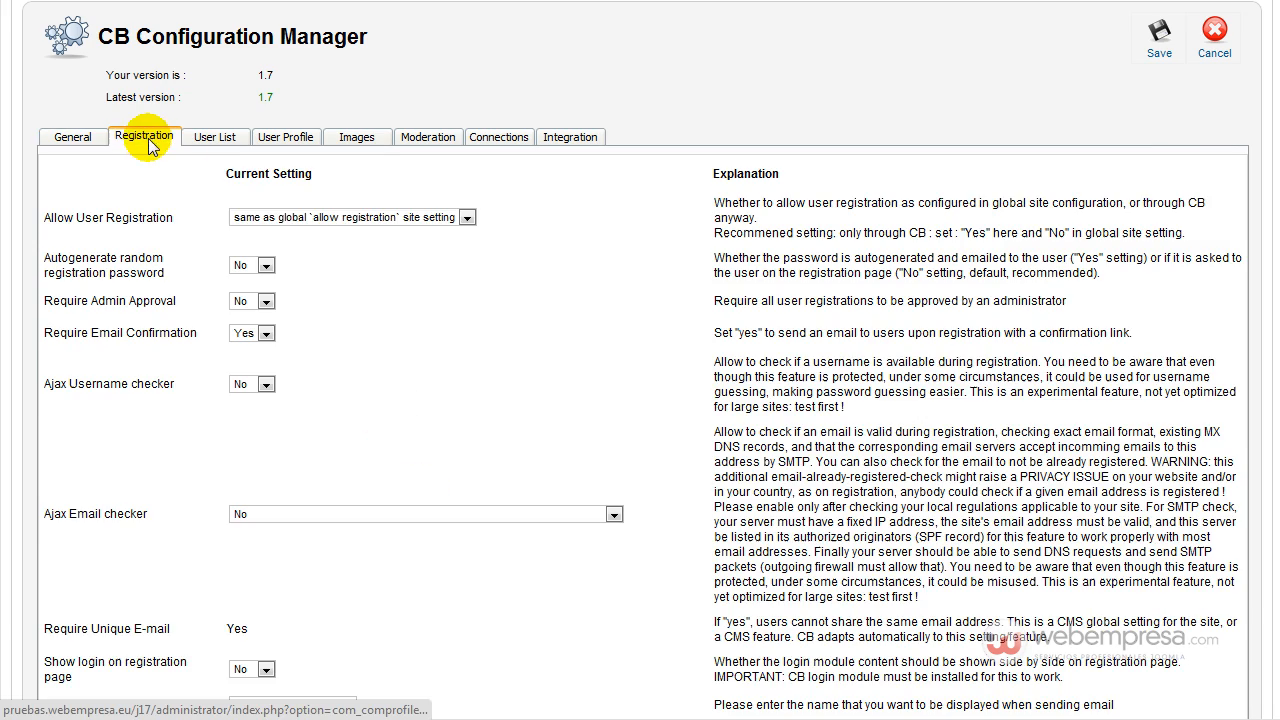
{"action": "scroll", "coordinate": [393, 360], "scroll_direction": "down", "scroll_amount": 10}
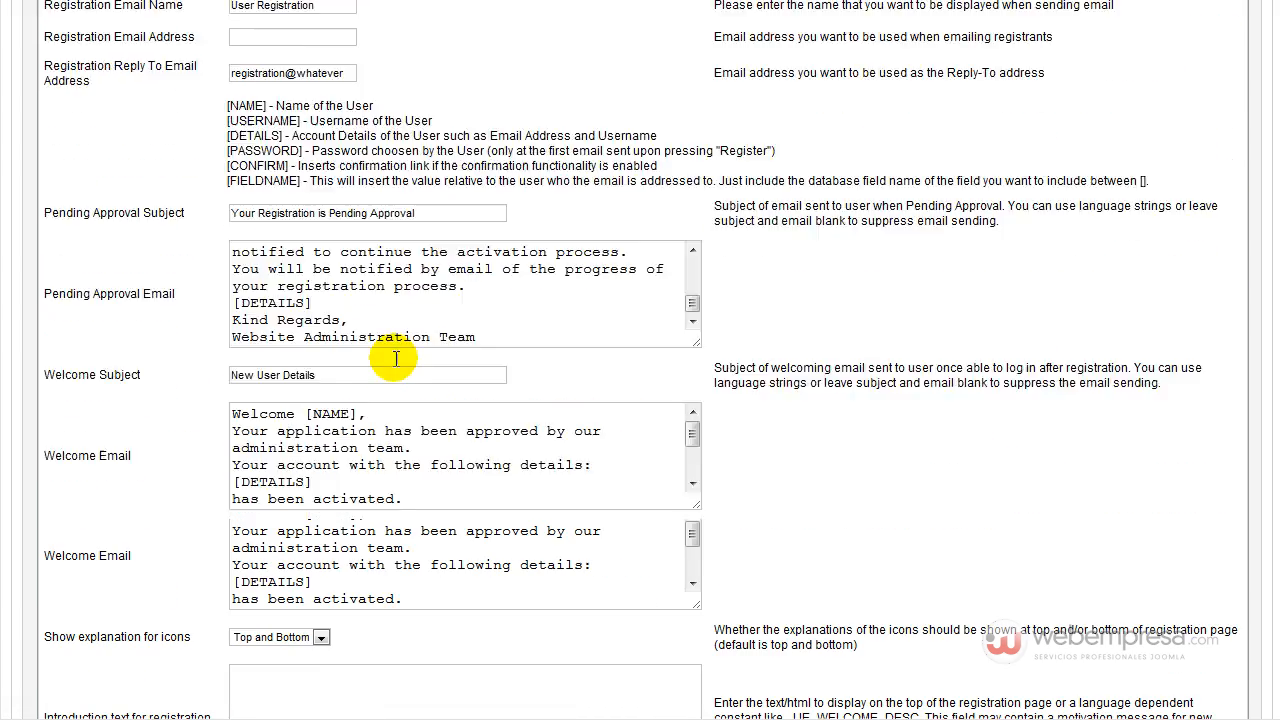
{"action": "scroll", "coordinate": [396, 359], "scroll_direction": "down", "scroll_amount": 3}
{"action": "scroll", "coordinate": [340, 378], "scroll_direction": "up", "scroll_amount": 15}
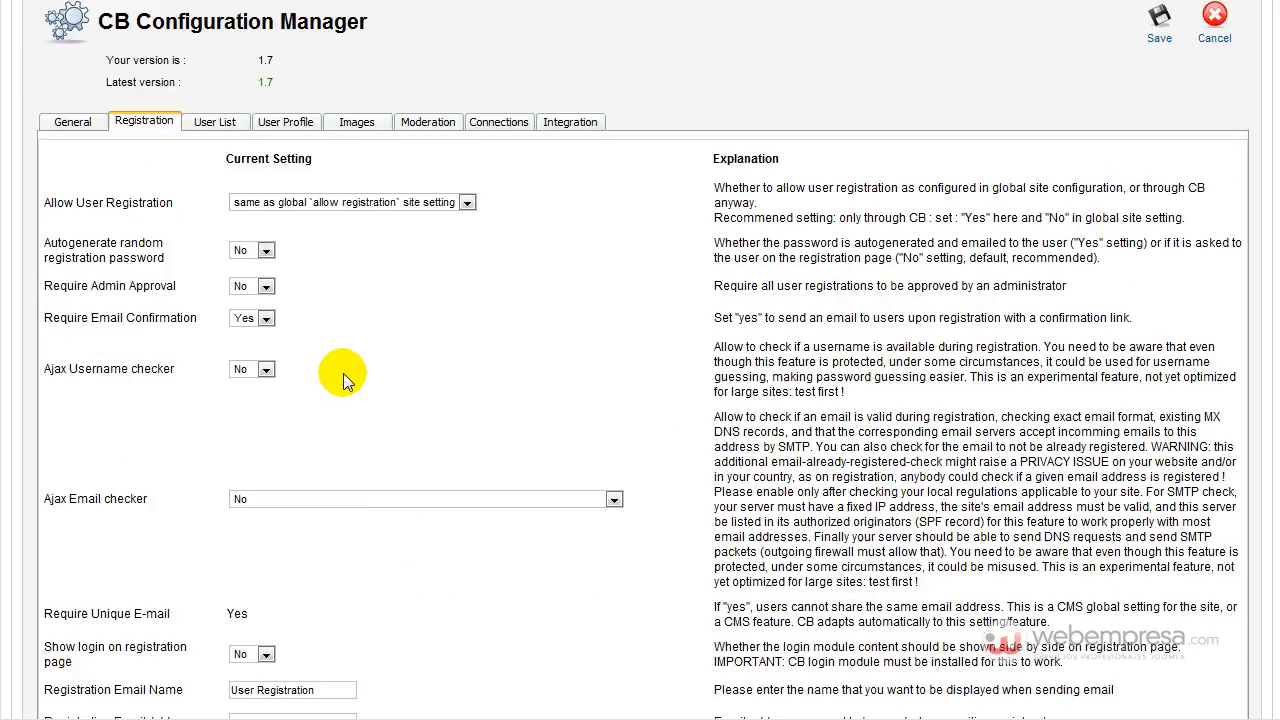
{"action": "left_click", "coordinate": [214, 283]}
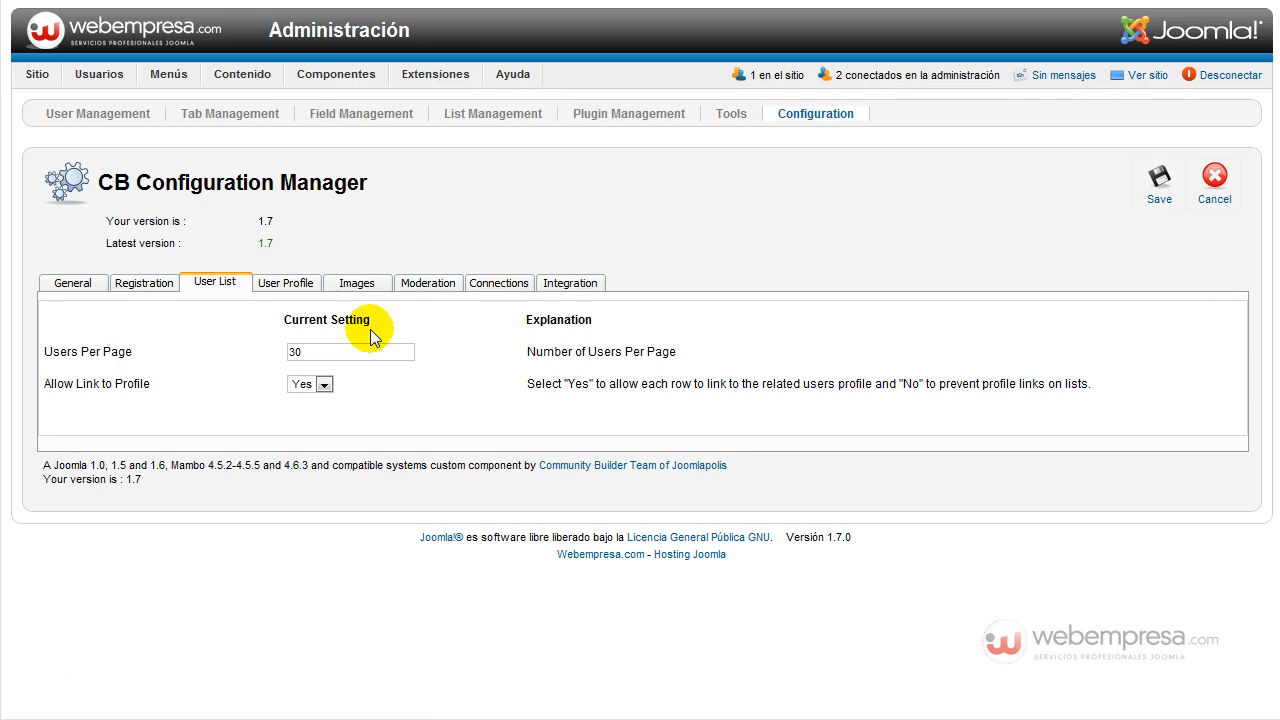
{"action": "left_click", "coordinate": [284, 282]}
{"action": "scroll", "coordinate": [395, 315], "scroll_direction": "down", "scroll_amount": 8}
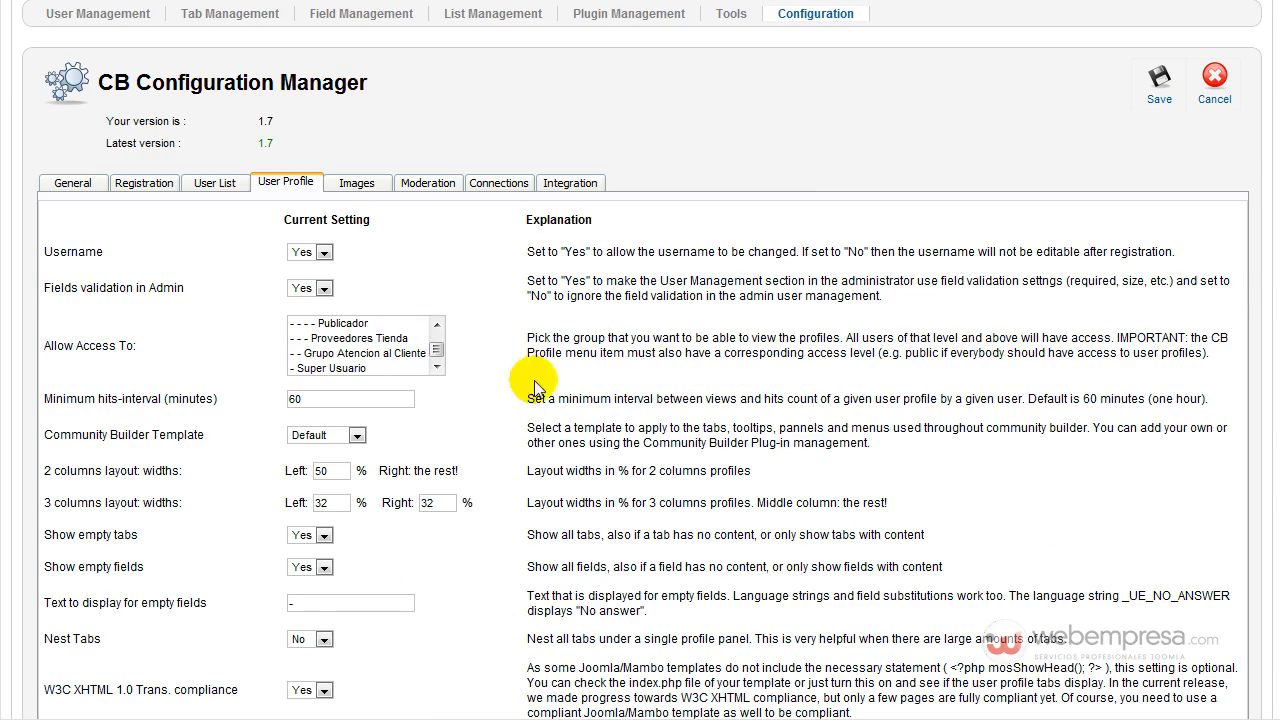
{"action": "scroll", "coordinate": [476, 397], "scroll_direction": "up", "scroll_amount": 8}
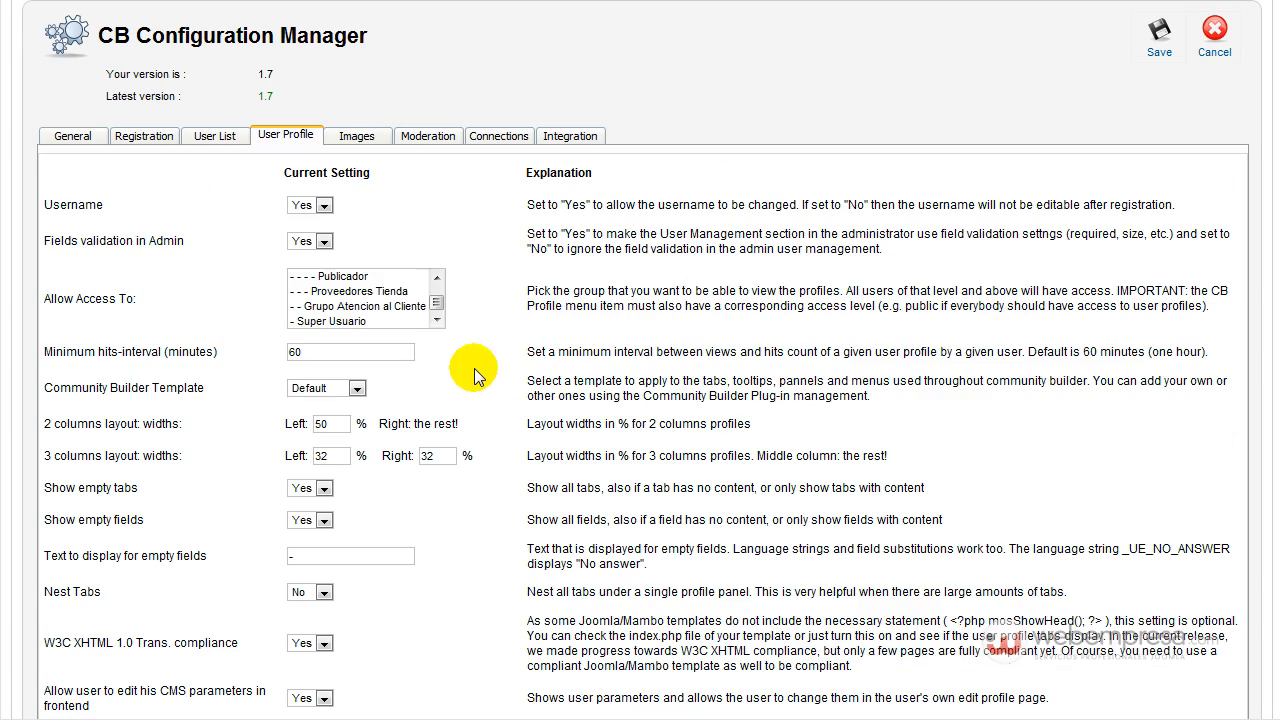
Review the Images, Moderation, Connections and Integration tabs, then save the configuration.
{"action": "left_click", "coordinate": [360, 140]}
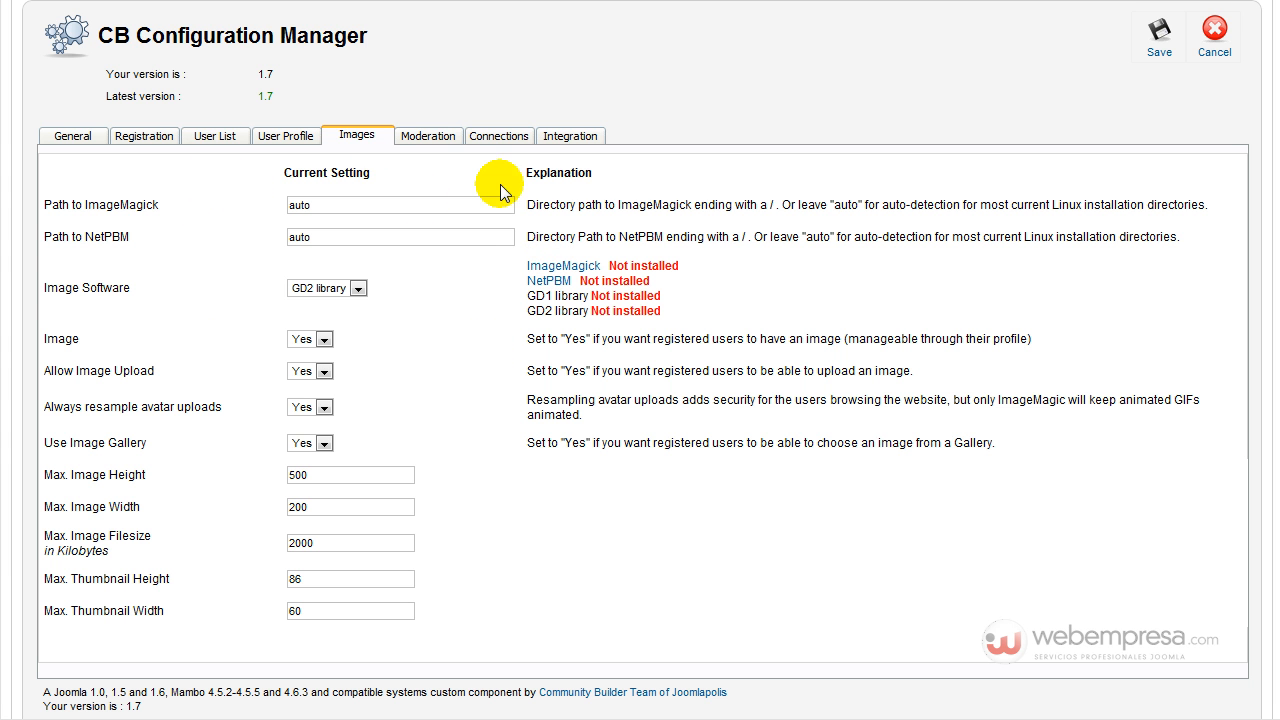
{"action": "left_click", "coordinate": [425, 134]}
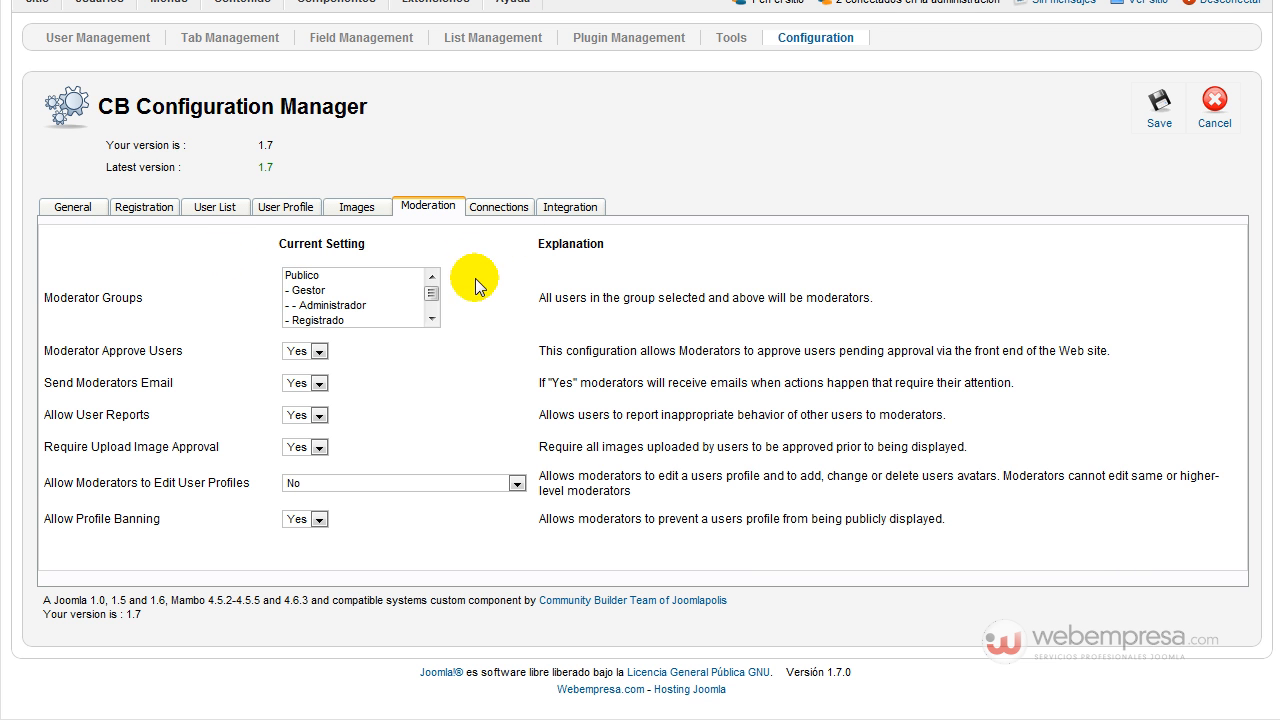
{"action": "left_click", "coordinate": [486, 210]}
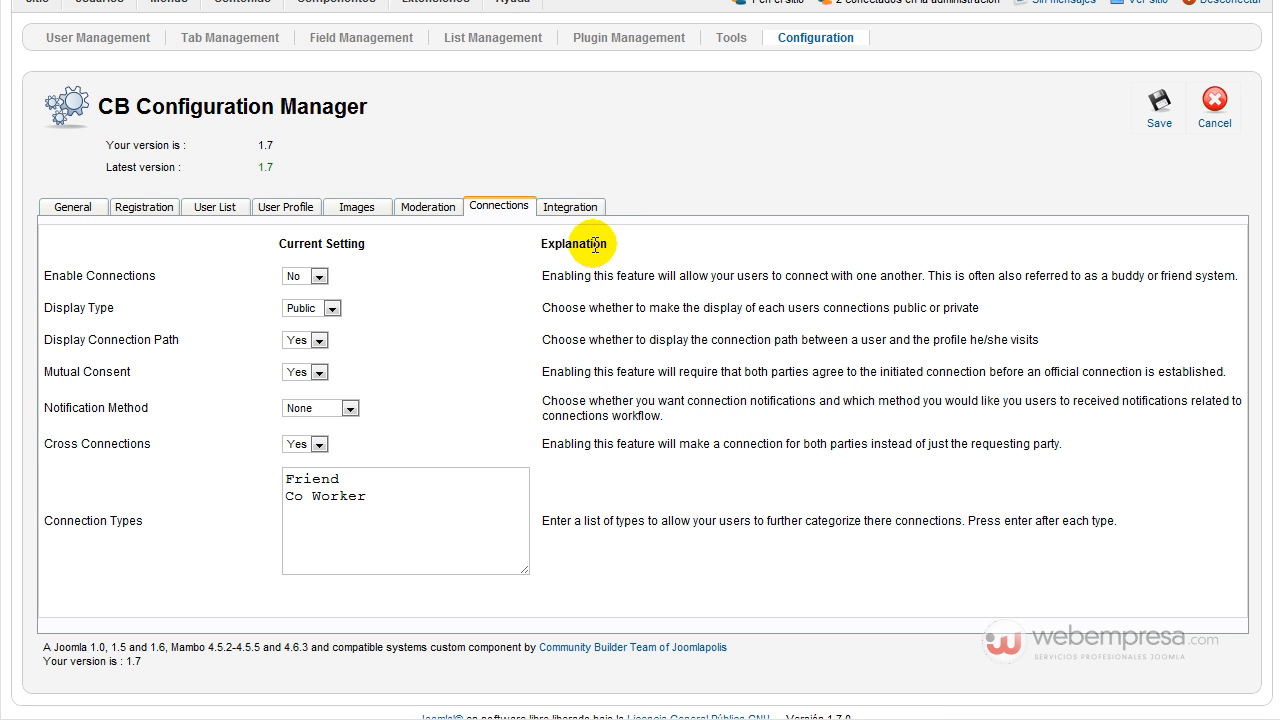
{"action": "left_click", "coordinate": [580, 206]}
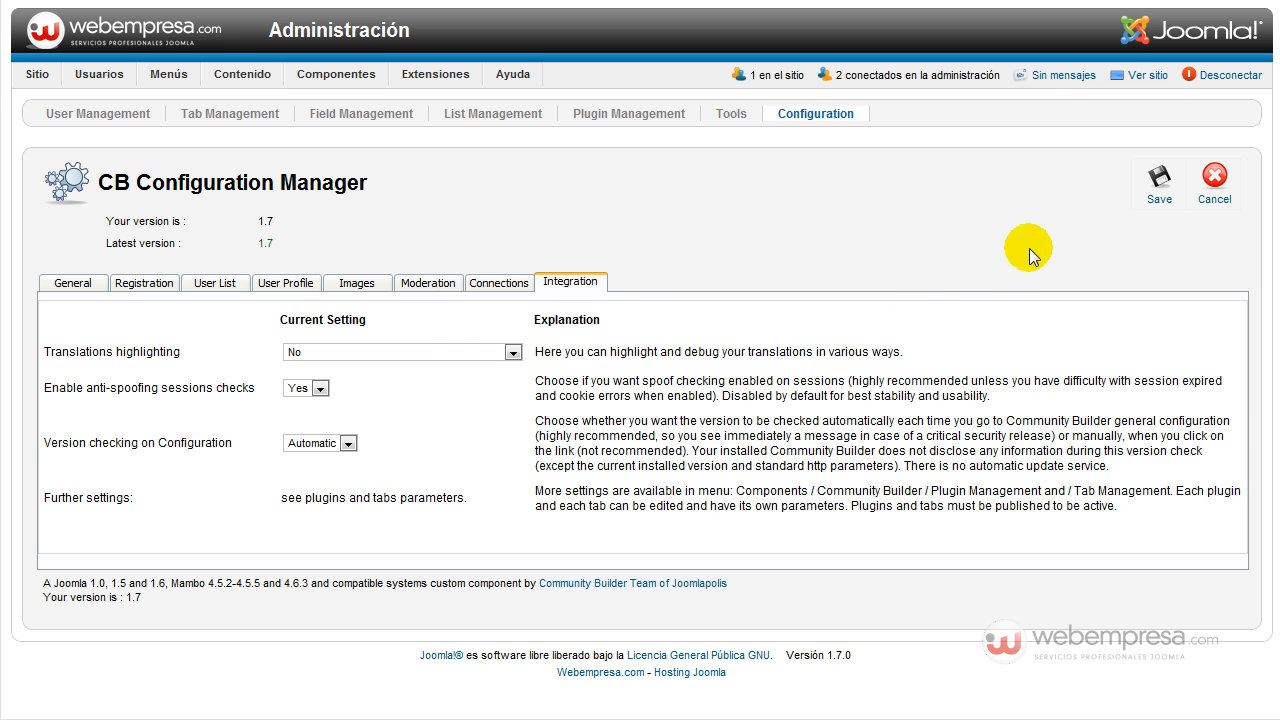
{"action": "left_click", "coordinate": [1147, 192]}
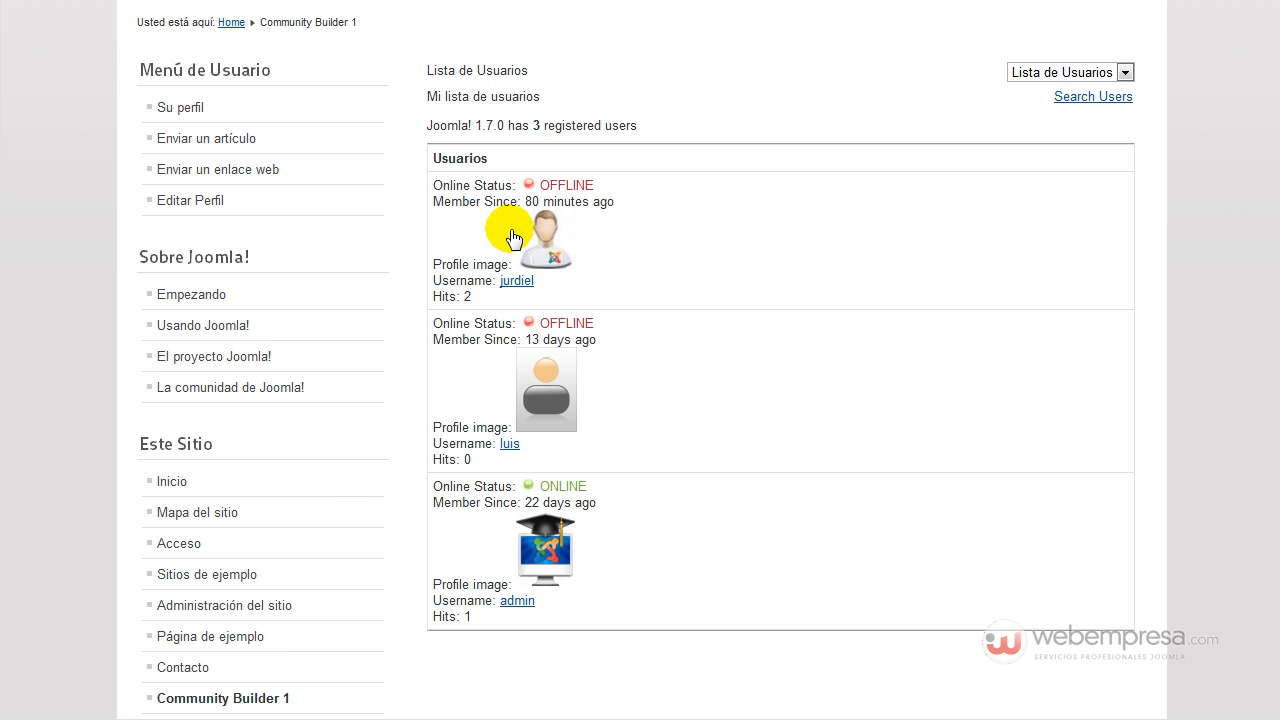
{"action": "scroll", "coordinate": [723, 229], "scroll_direction": "up", "scroll_amount": 2}
Scroll over the frontend Community Builder user list showing 3 registered users.
{"action": "scroll", "coordinate": [703, 360], "scroll_direction": "down", "scroll_amount": 2}
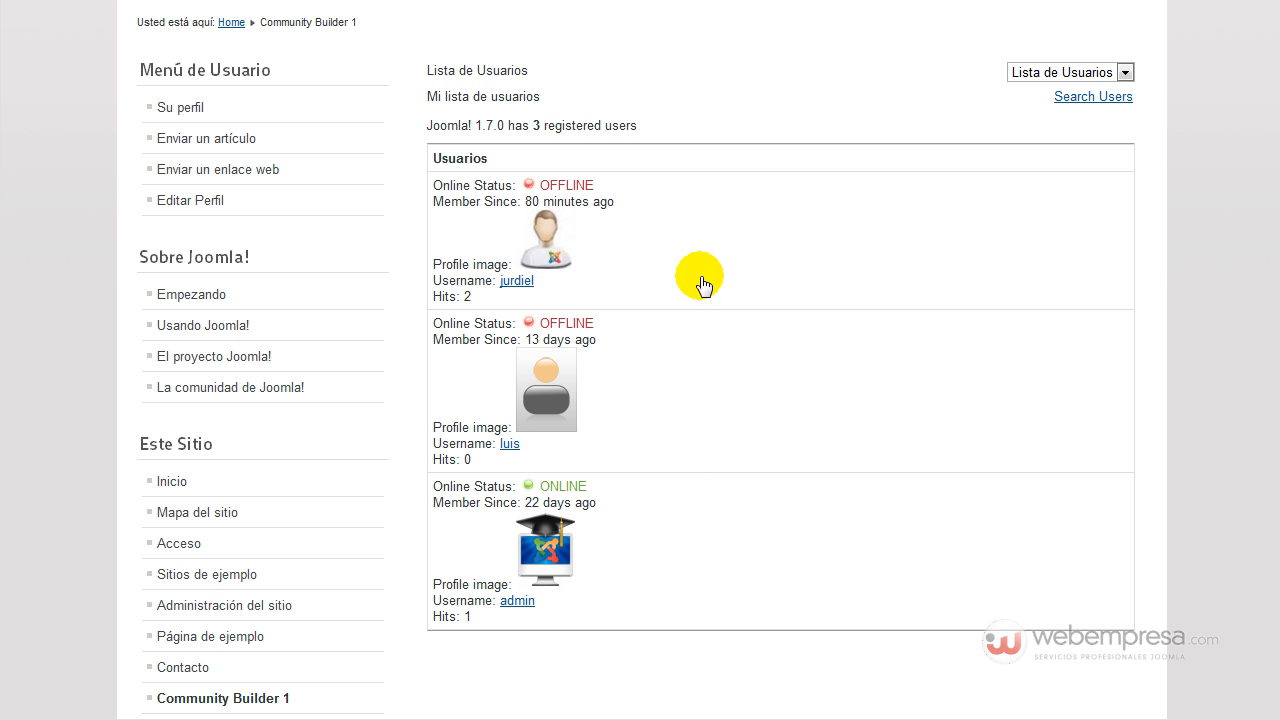
{"action": "scroll", "coordinate": [714, 263], "scroll_direction": "up", "scroll_amount": 3}
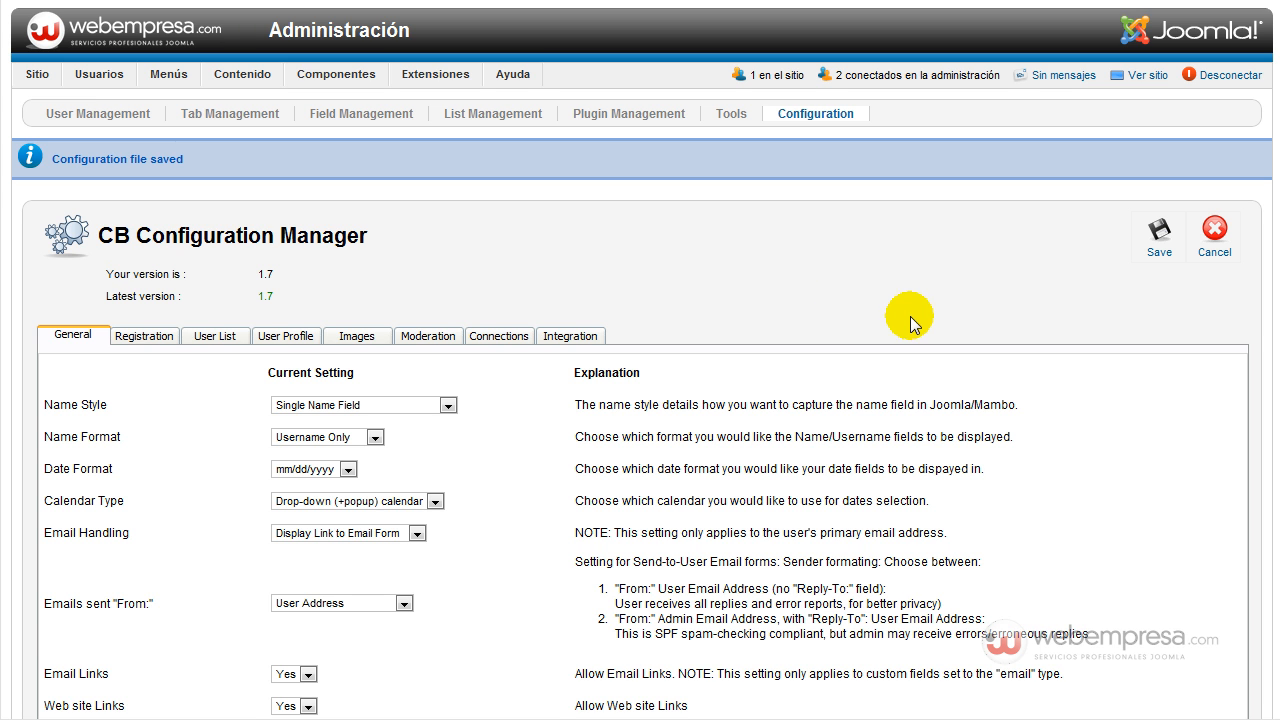
In the Plugin Manager, filter plugins by title 'cb', then clear the filter.
{"action": "mouse_move", "coordinate": [446, 73]}
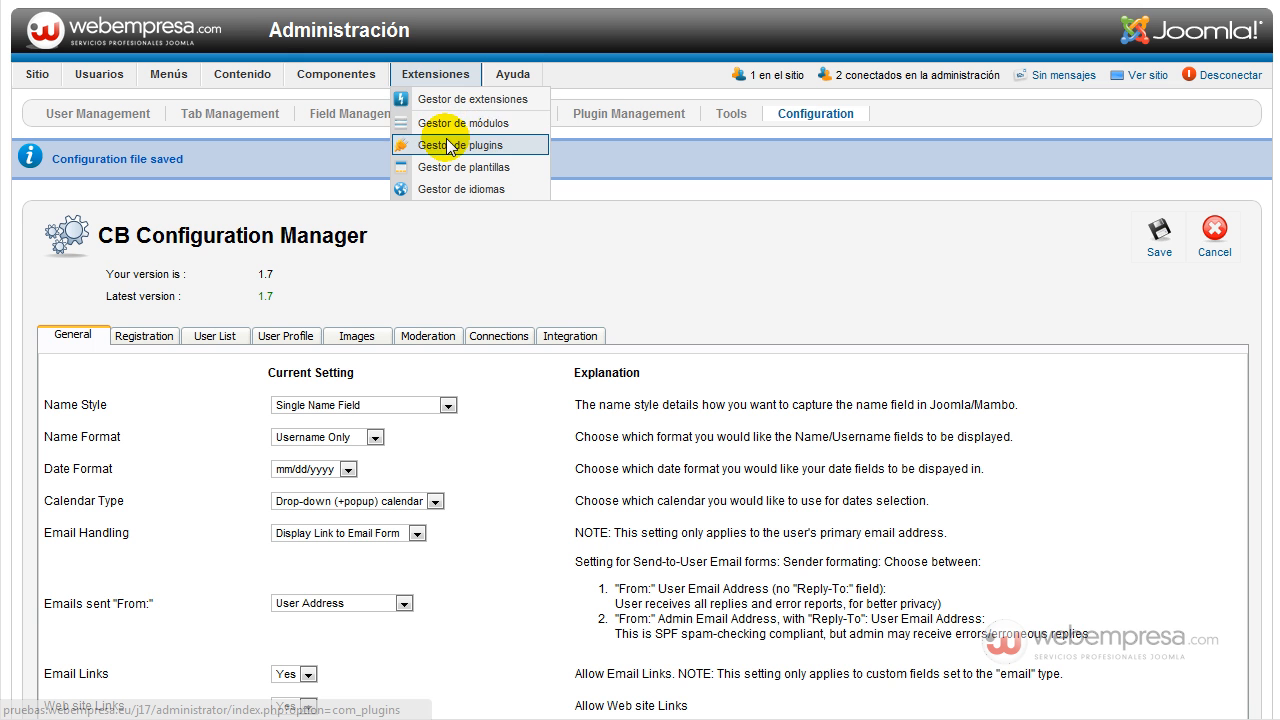
{"action": "left_click", "coordinate": [538, 196]}
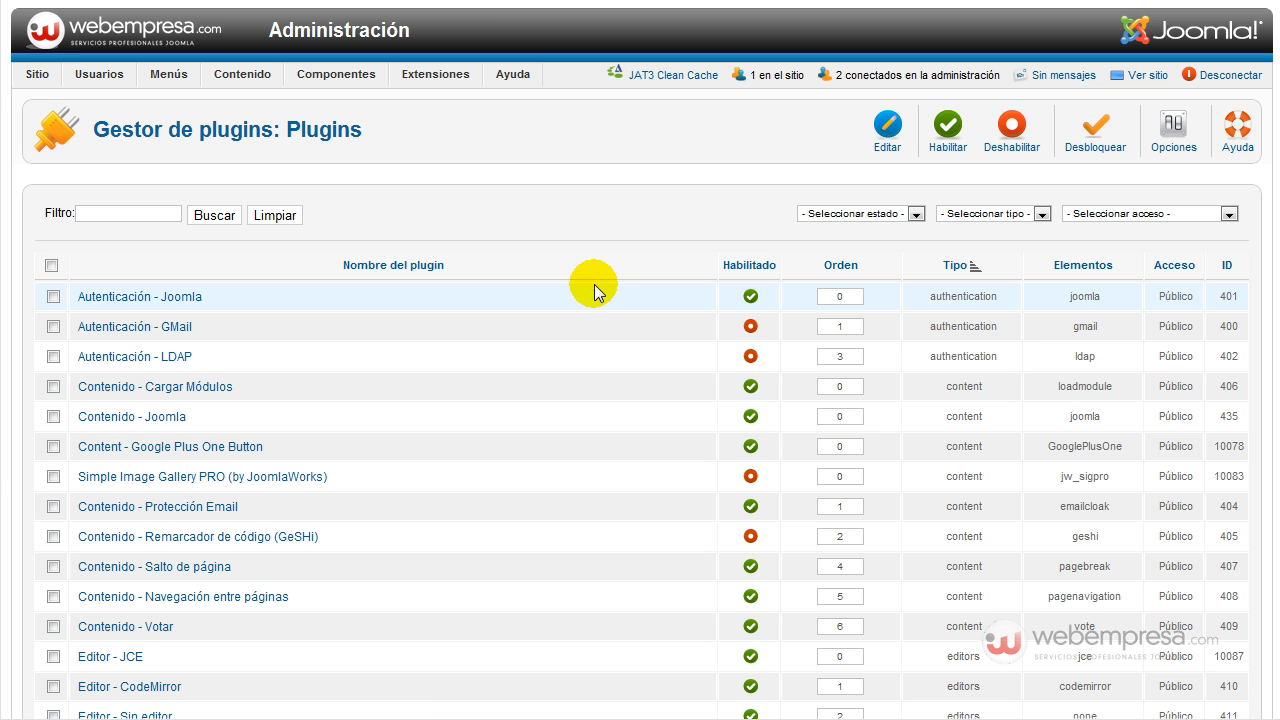
{"action": "left_click", "coordinate": [154, 213]}
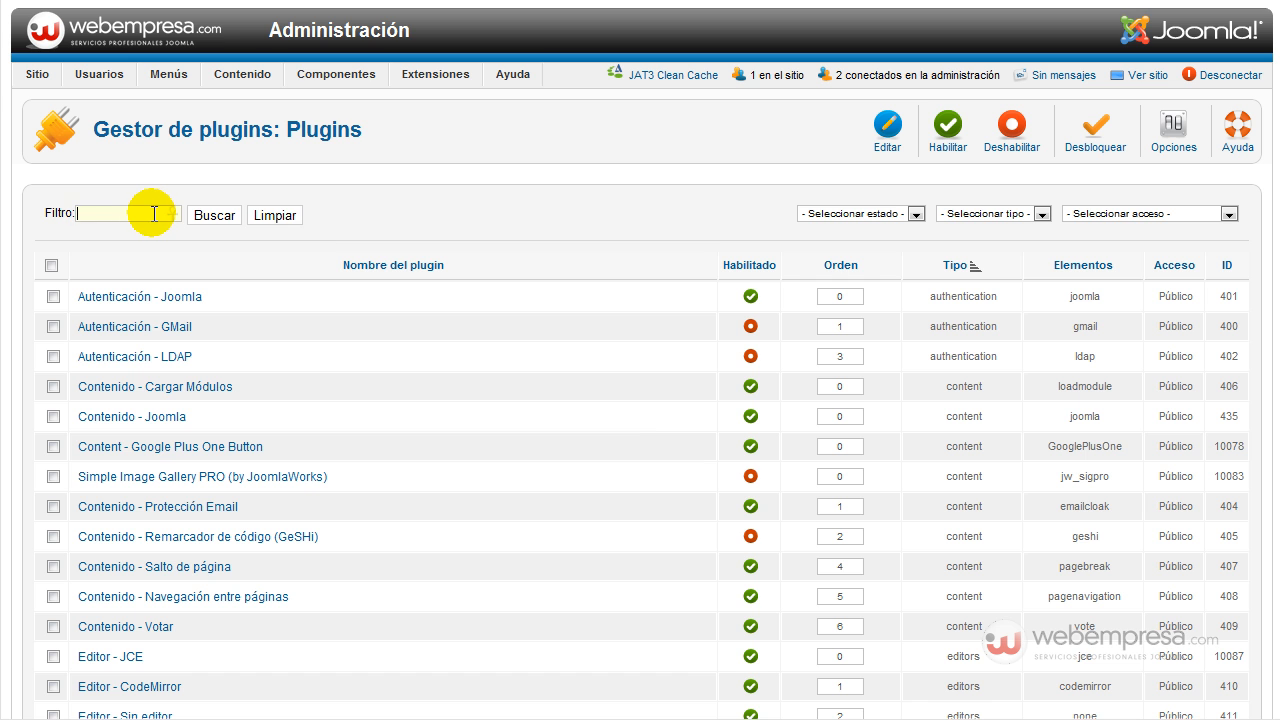
{"action": "type", "text": "cb"}
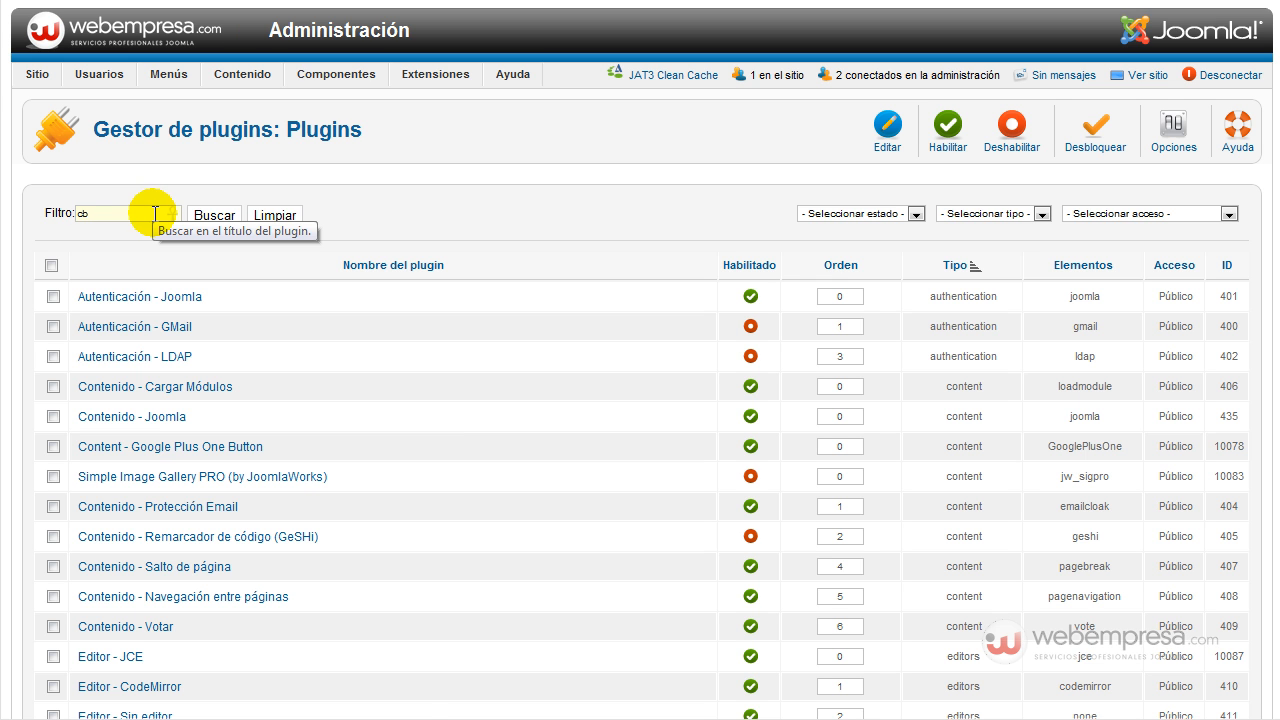
{"action": "left_click", "coordinate": [211, 214]}
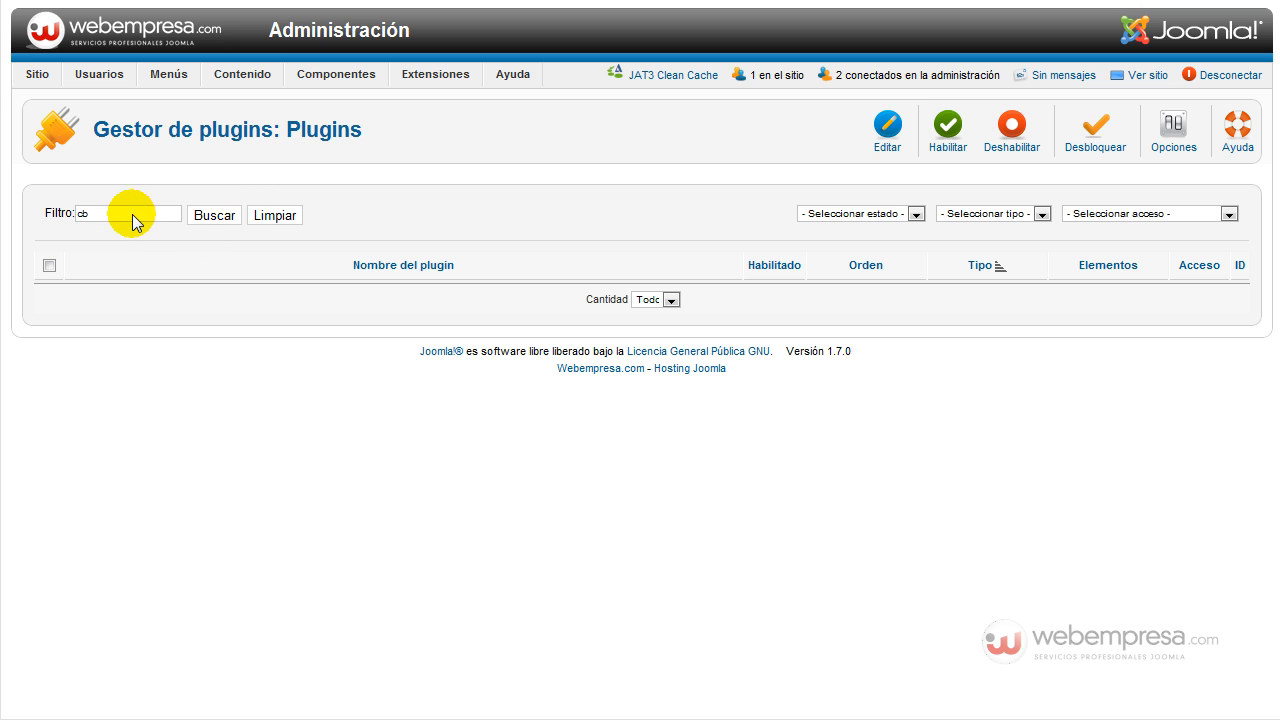
{"action": "double_click", "coordinate": [86, 213]}
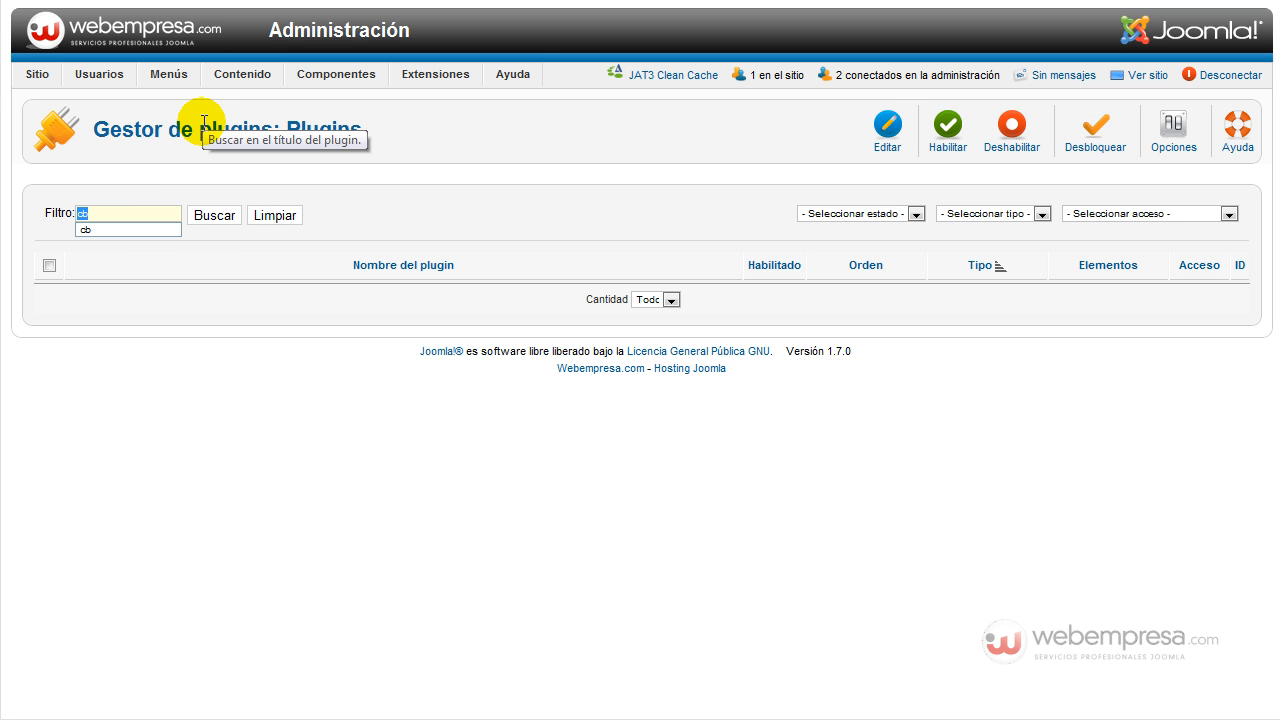
{"action": "key", "text": "BackSpace"}
{"action": "key", "text": "Return"}
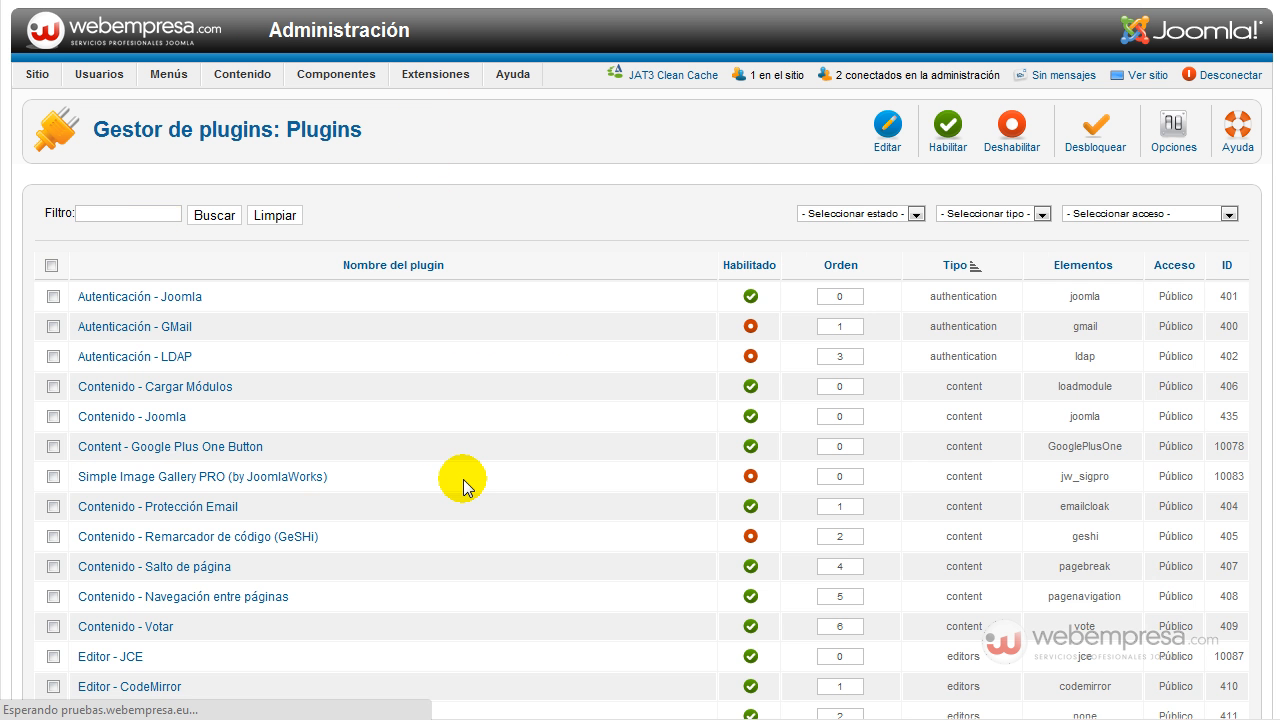
Search the full plugin list page for 'cb', finding no matching plugins.
{"action": "scroll", "coordinate": [463, 480], "scroll_direction": "down", "scroll_amount": 10}
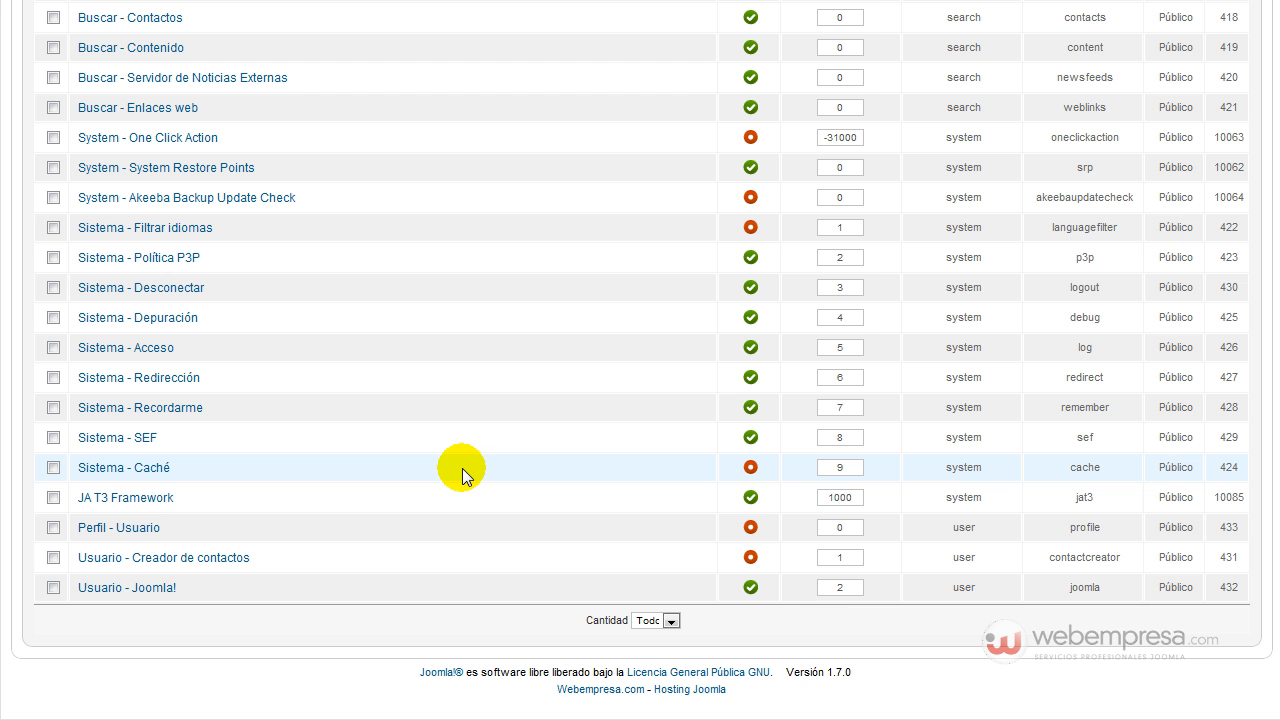
{"action": "scroll", "coordinate": [251, 500], "scroll_direction": "up", "scroll_amount": 6}
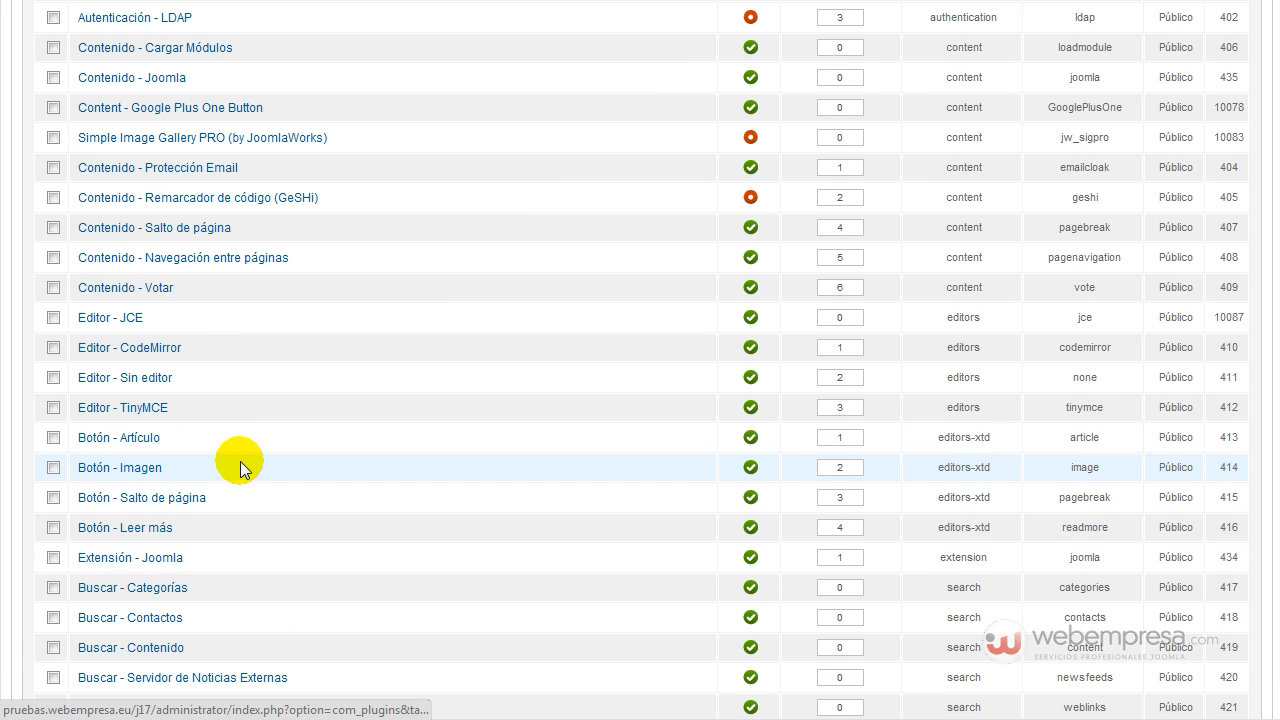
{"action": "scroll", "coordinate": [240, 470], "scroll_direction": "up", "scroll_amount": 2}
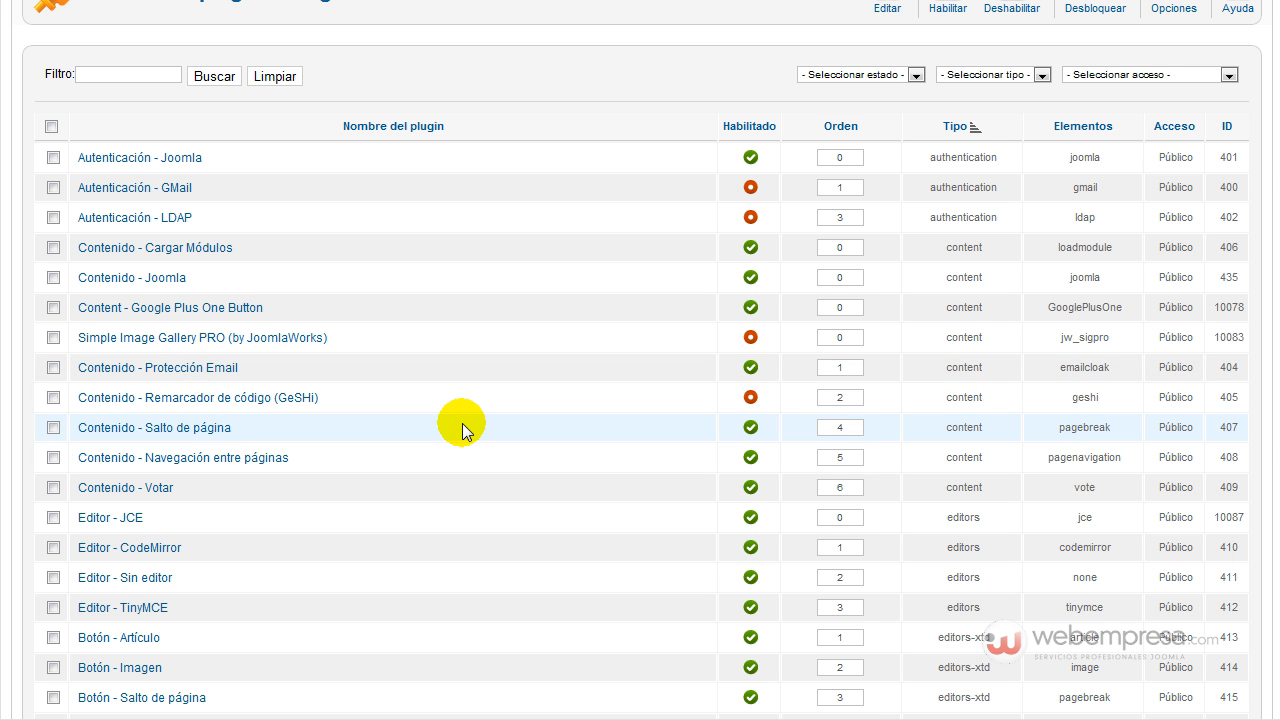
{"action": "key", "text": "ctrl+f"}
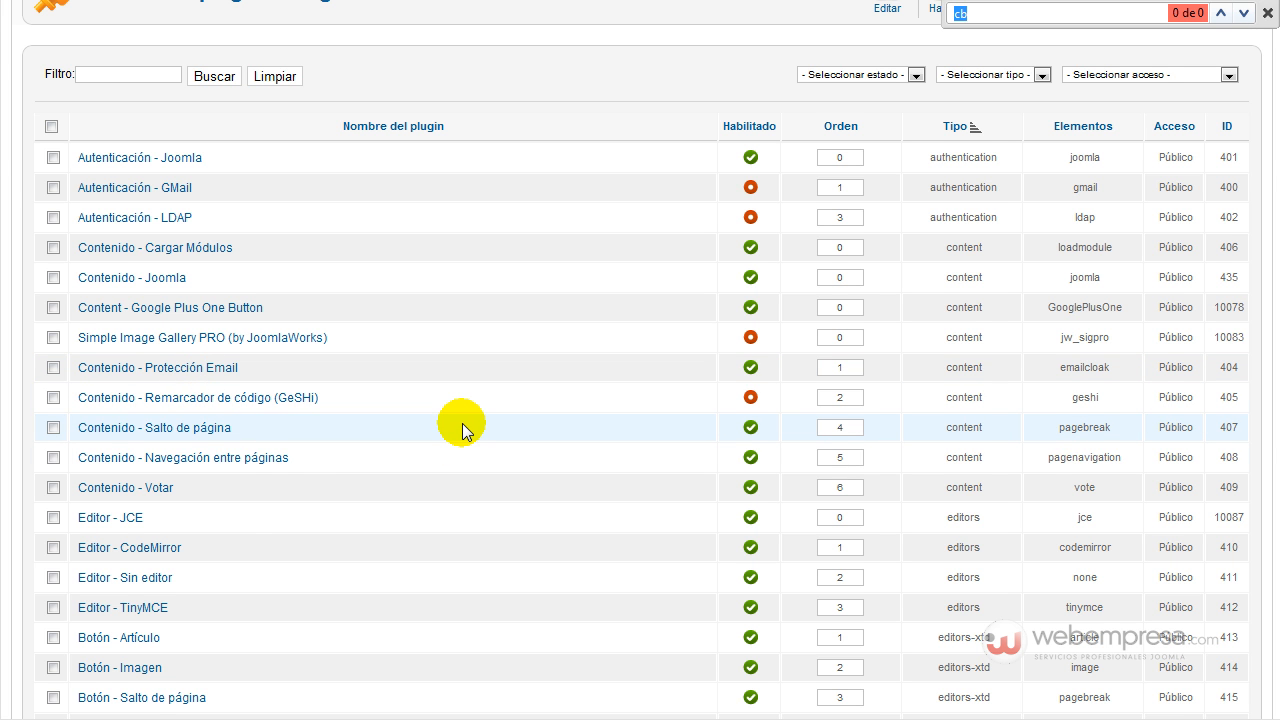
{"action": "scroll", "coordinate": [462, 432], "scroll_direction": "up", "scroll_amount": 2}
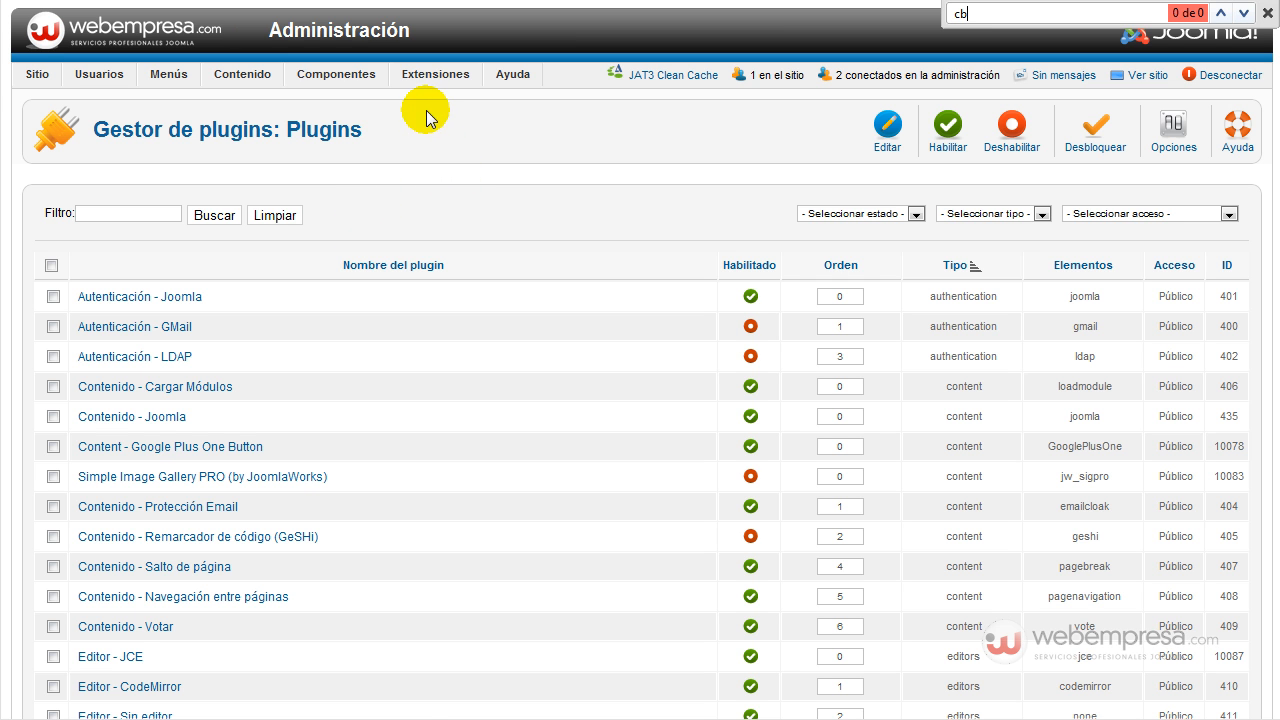
{"action": "mouse_move", "coordinate": [425, 77]}
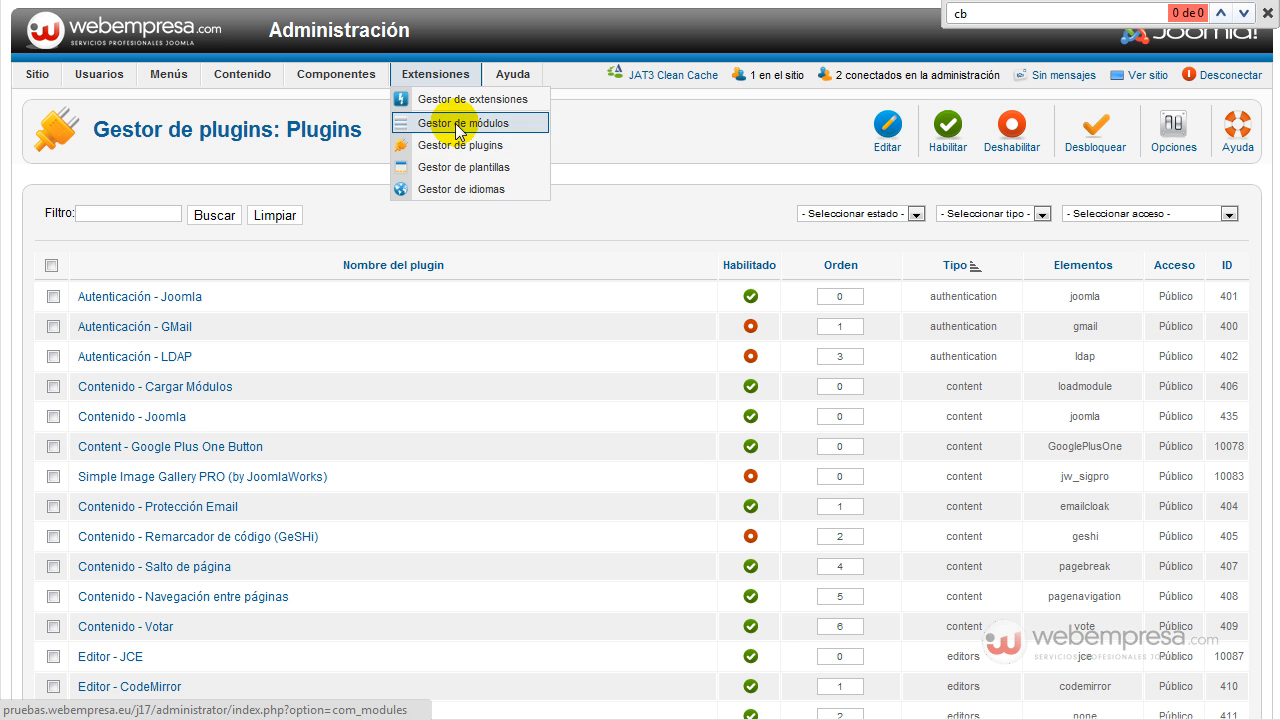
{"action": "left_click", "coordinate": [455, 123]}
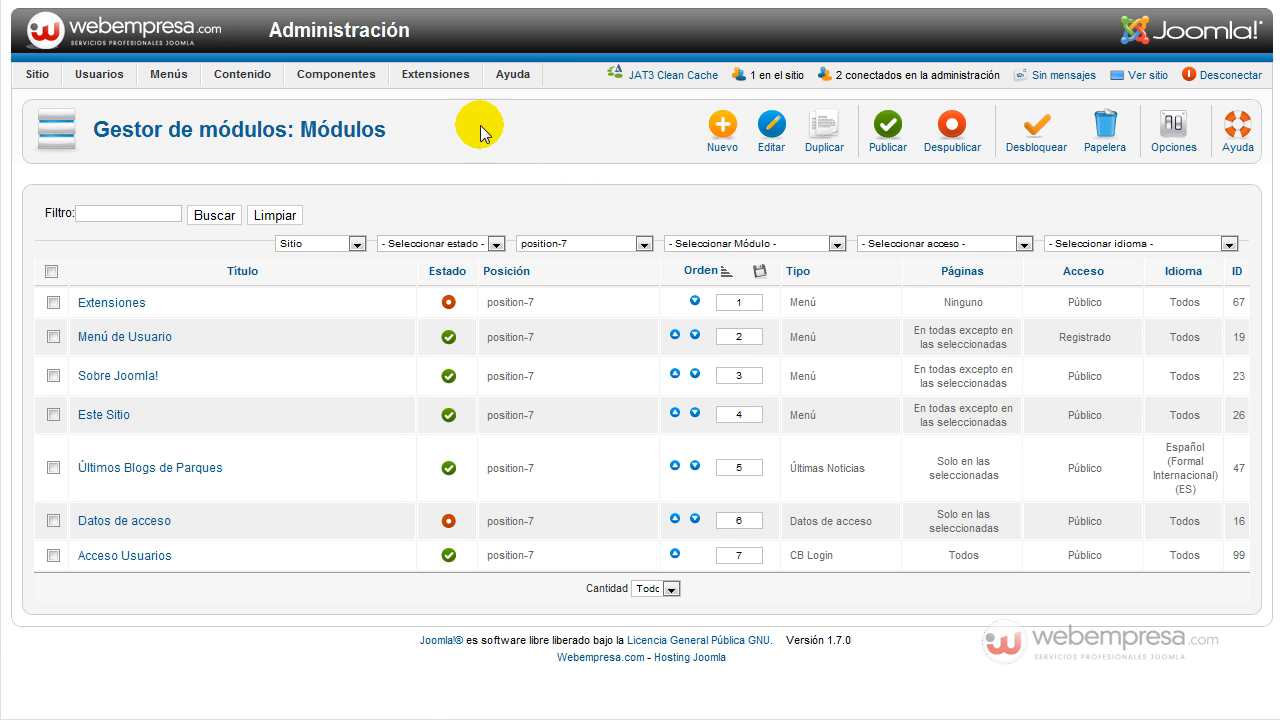
List only modules in the Extension Manager's Manage view, including the CB Login site module.
{"action": "mouse_move", "coordinate": [428, 76]}
{"action": "left_click", "coordinate": [438, 104]}
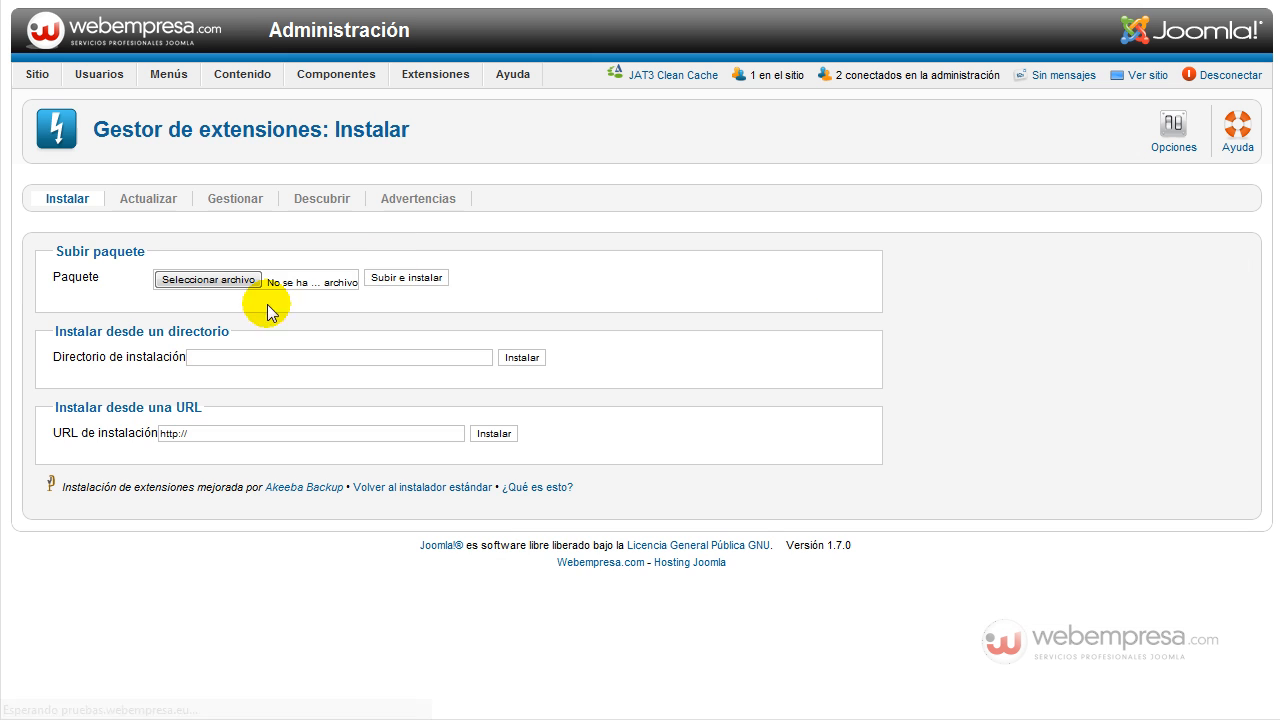
{"action": "left_click", "coordinate": [234, 204]}
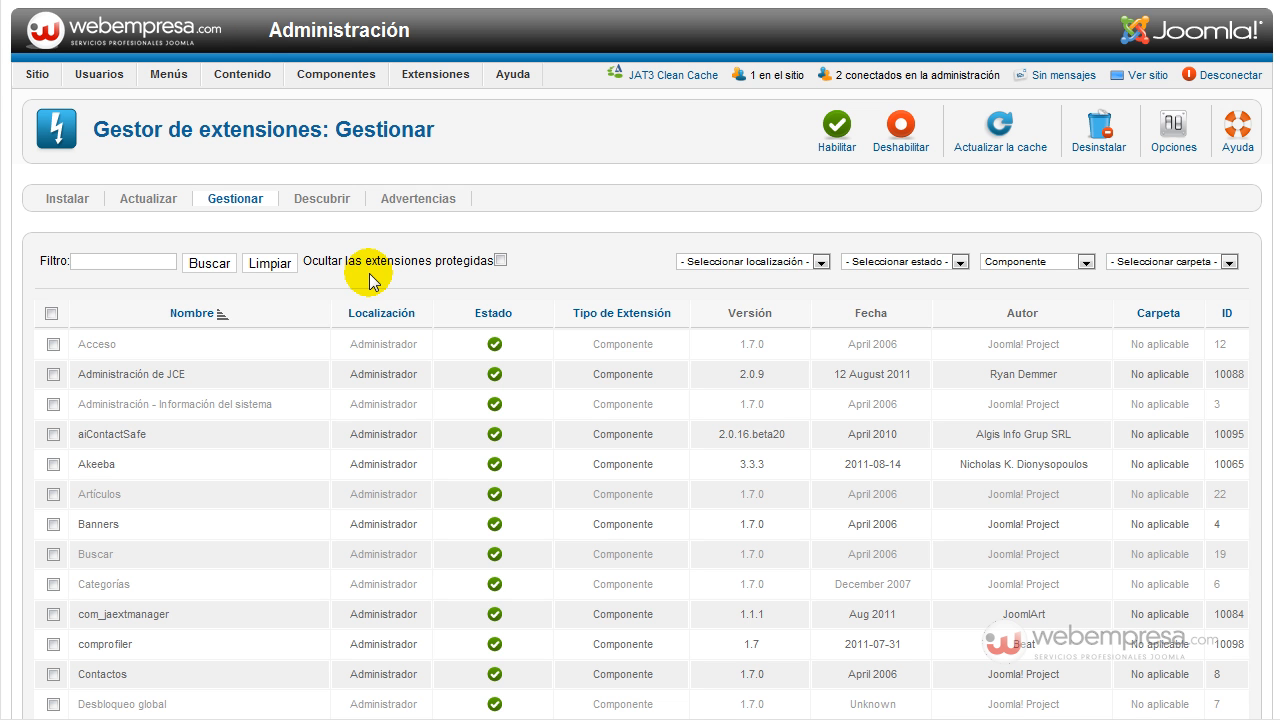
{"action": "left_click", "coordinate": [1036, 266]}
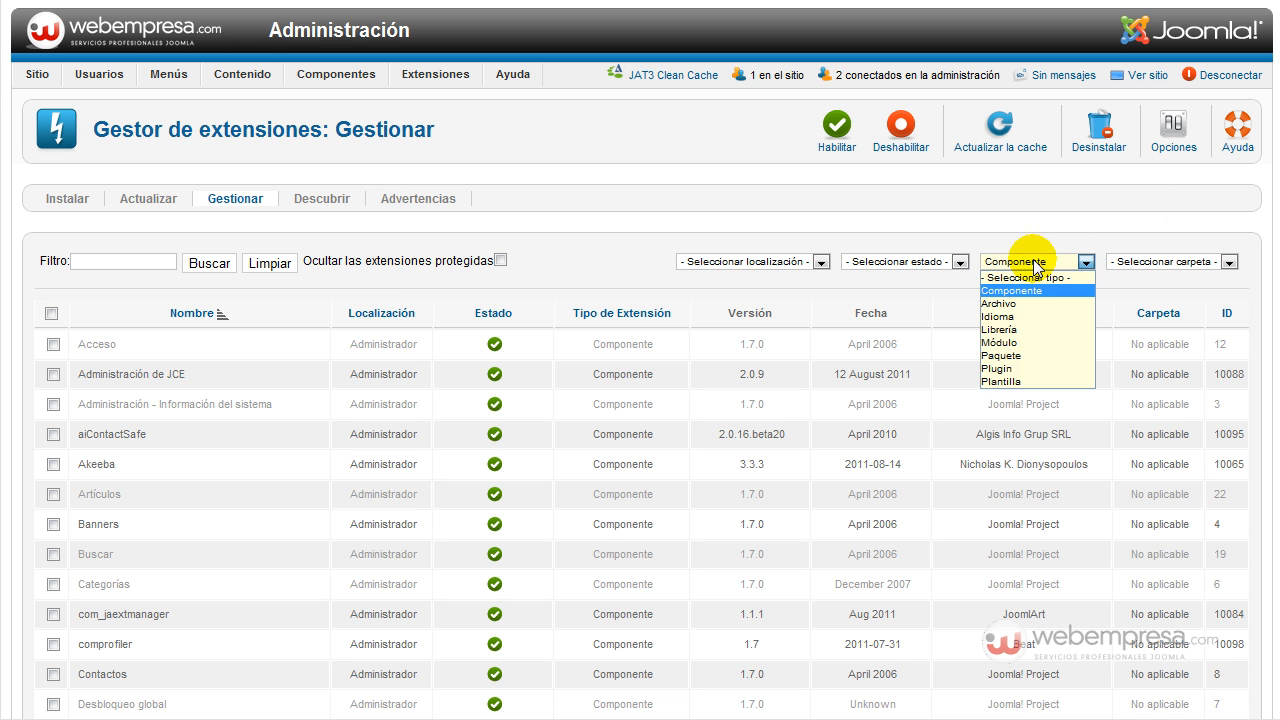
{"action": "left_click", "coordinate": [1035, 342]}
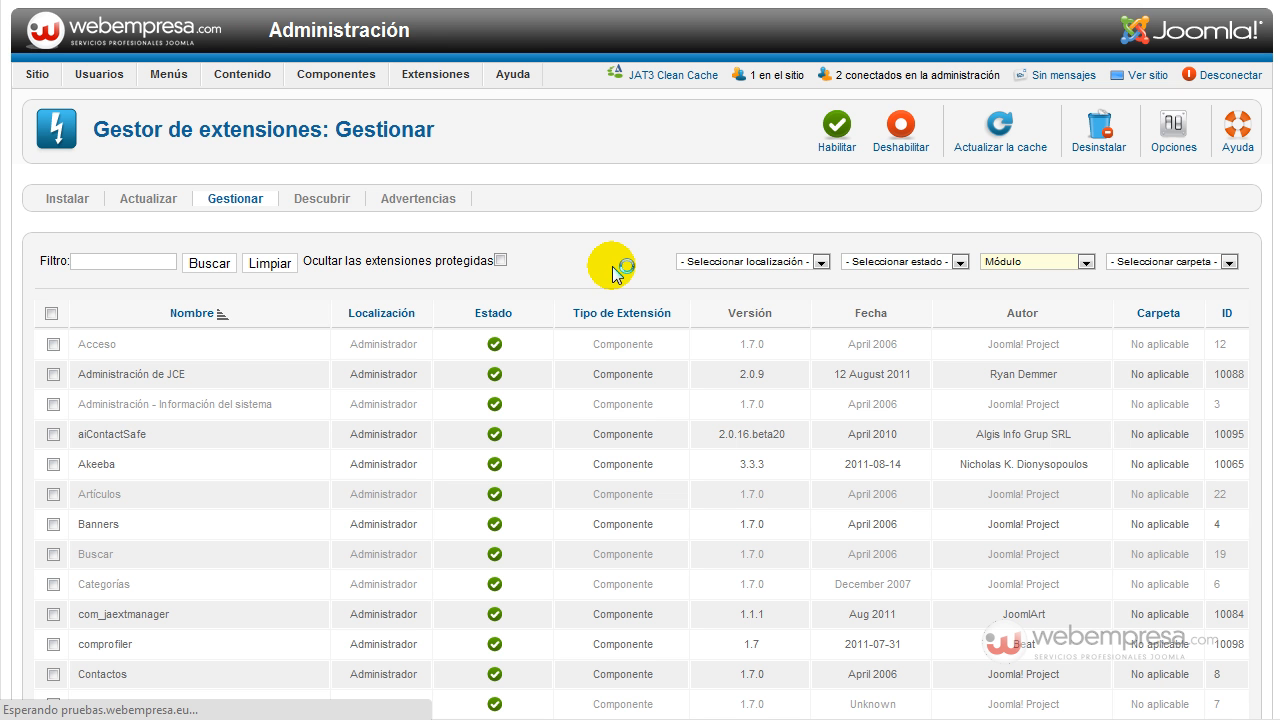
{"action": "scroll", "coordinate": [333, 282], "scroll_direction": "down", "scroll_amount": 5}
{"action": "mouse_move", "coordinate": [122, 250]}
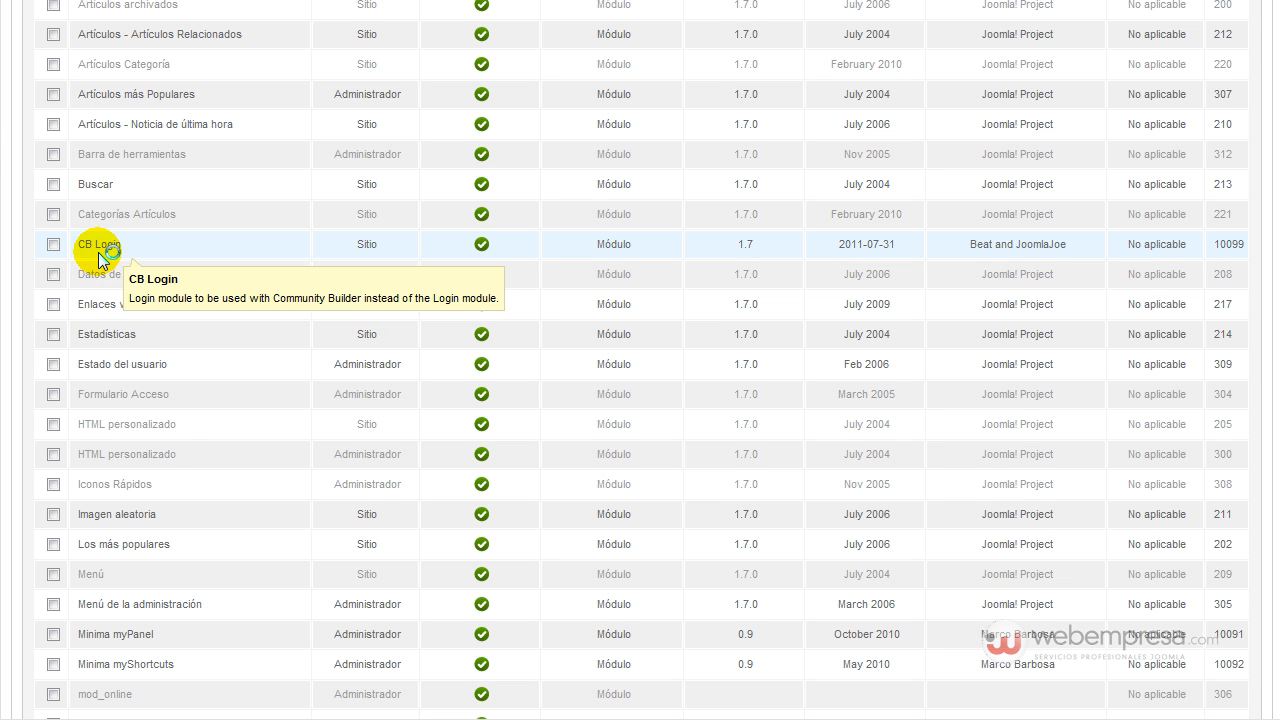
{"action": "scroll", "coordinate": [140, 252], "scroll_direction": "up", "scroll_amount": 4}
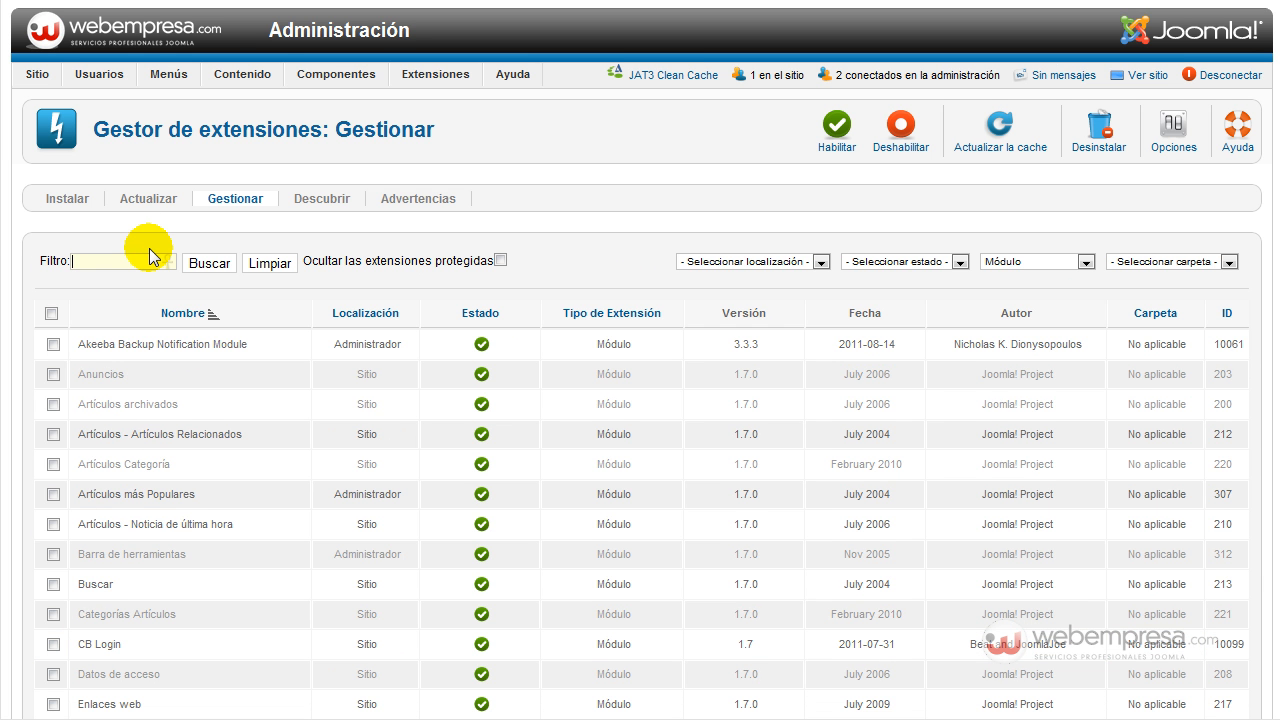
Filter the modules by 'cb', select CB Login, and uninstall it.
{"action": "type", "text": "cb"}
{"action": "key", "text": "Return"}
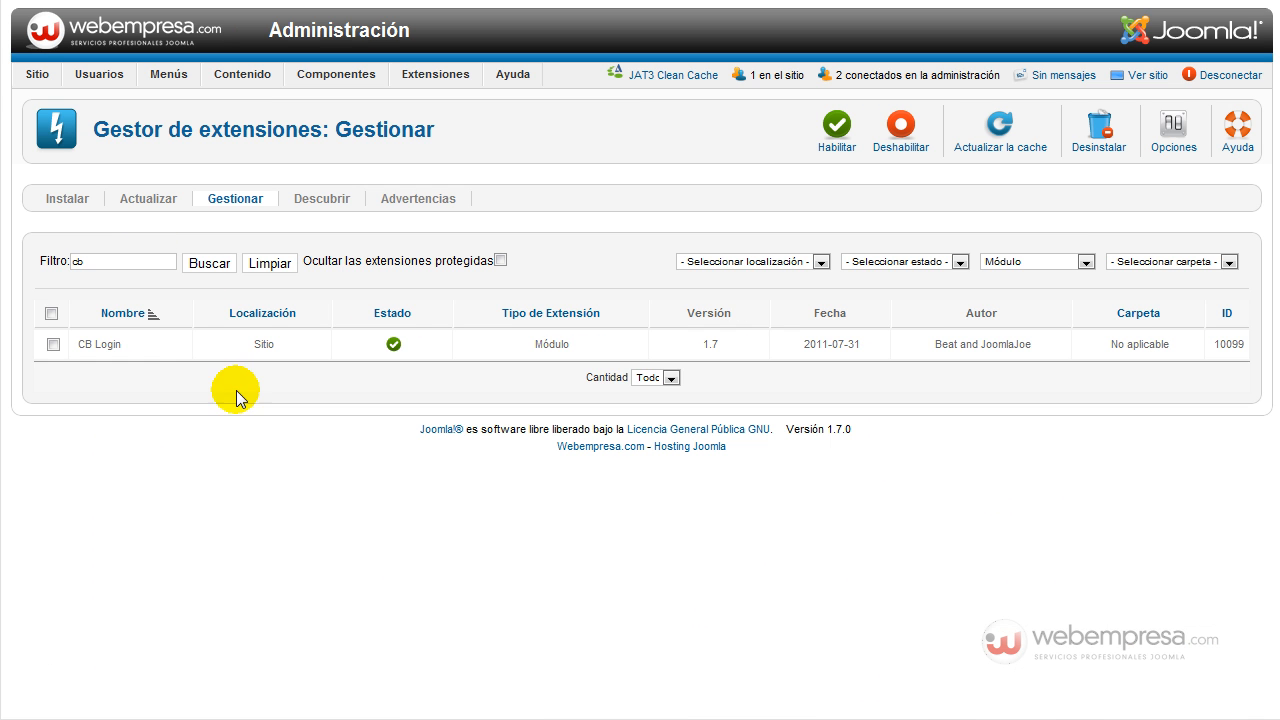
{"action": "left_click", "coordinate": [54, 345]}
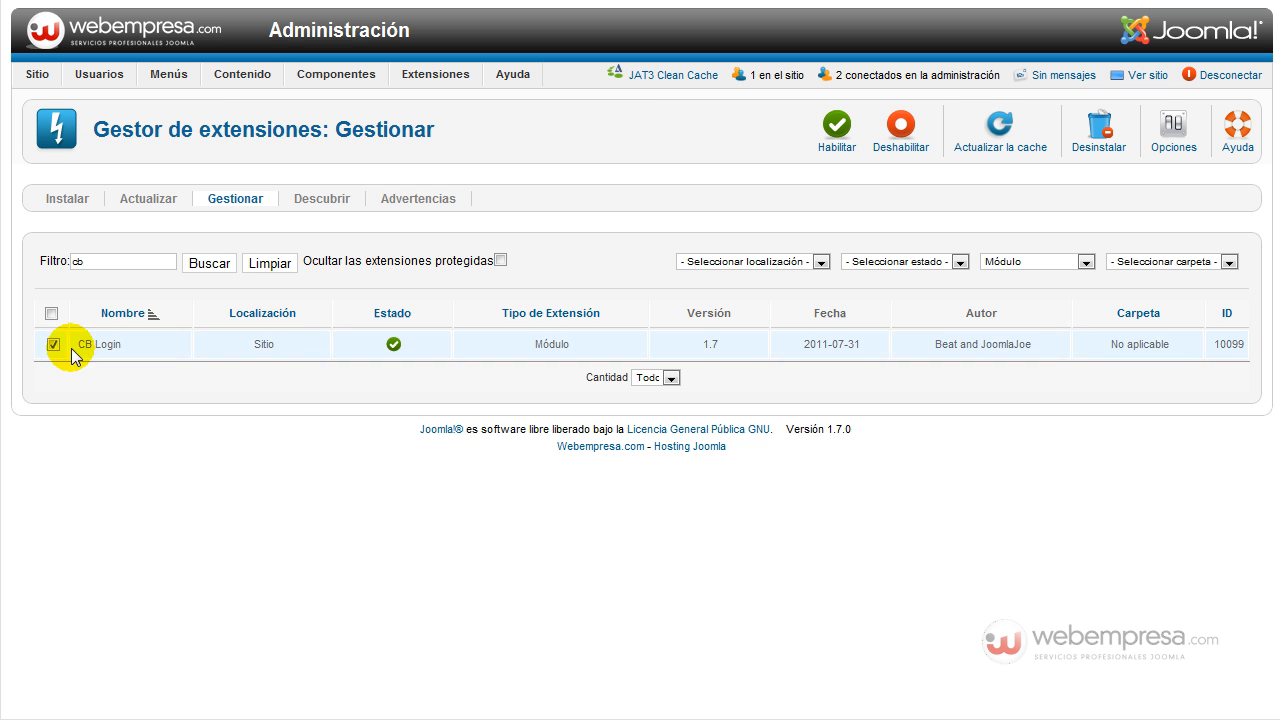
{"action": "left_click", "coordinate": [1100, 130]}
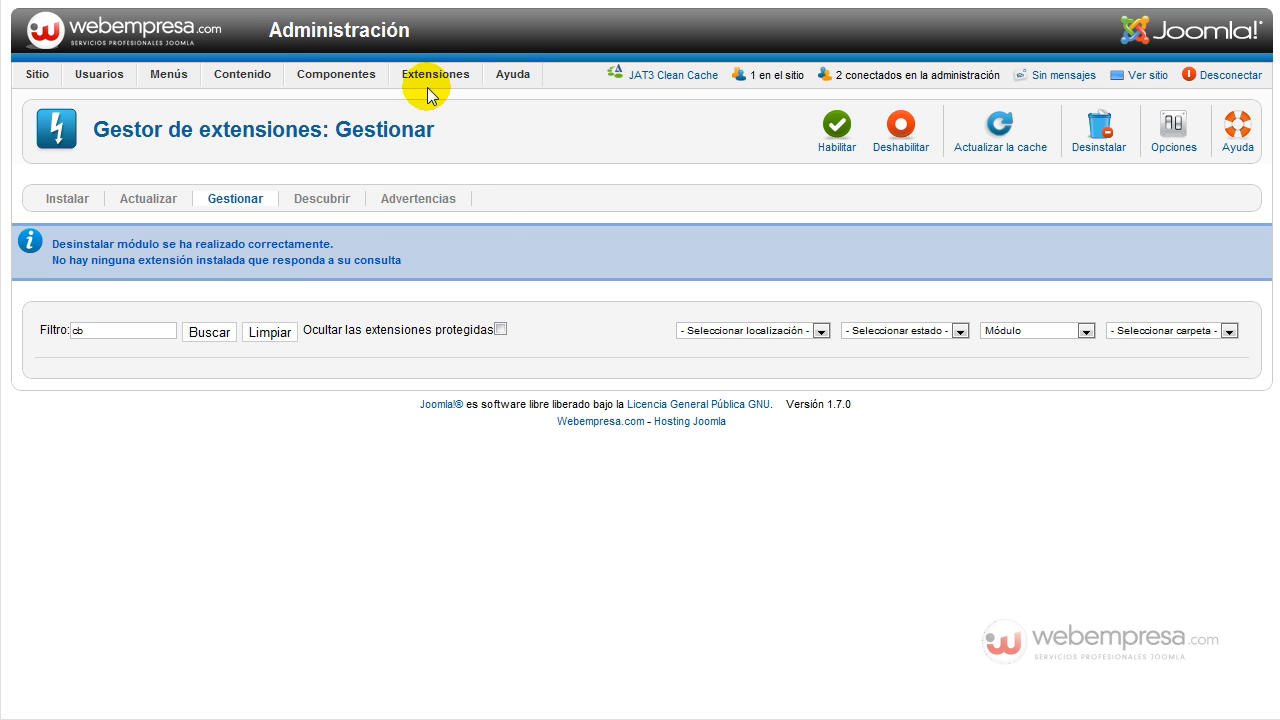
{"action": "mouse_move", "coordinate": [440, 84]}
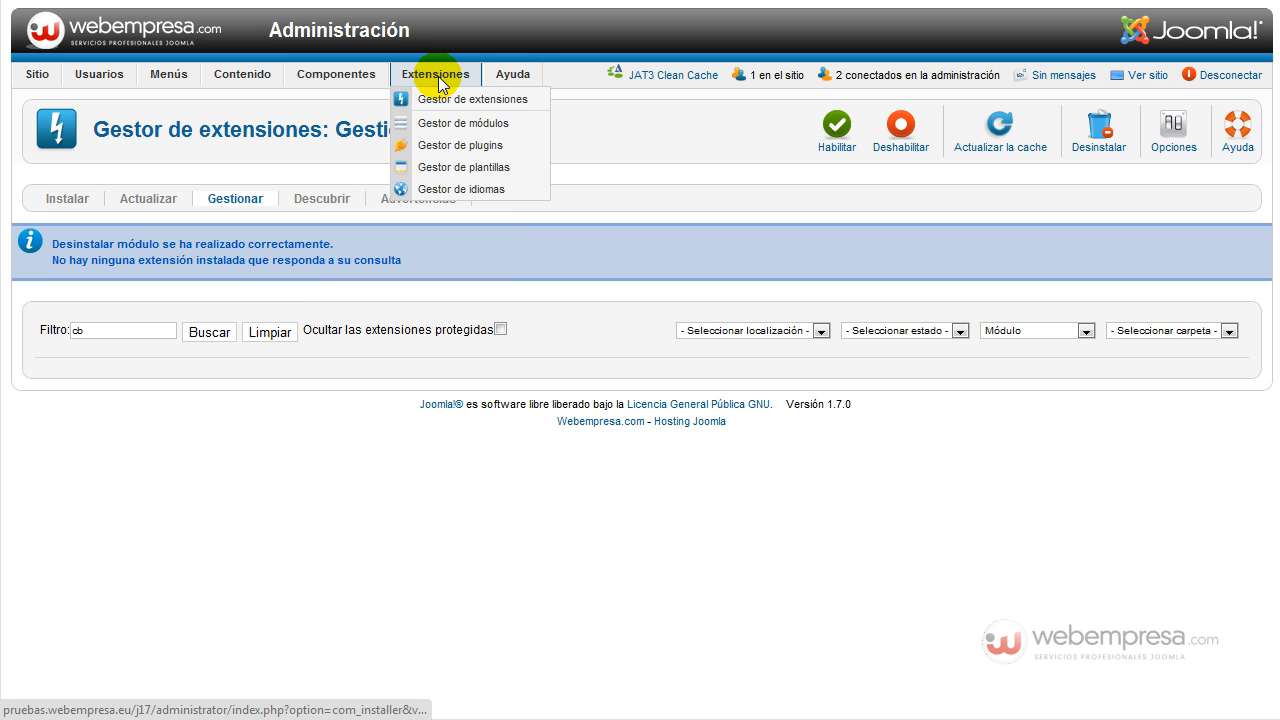
Publish the Datos de acceso module in position-7, then view the site and log out.
{"action": "left_click", "coordinate": [460, 124]}
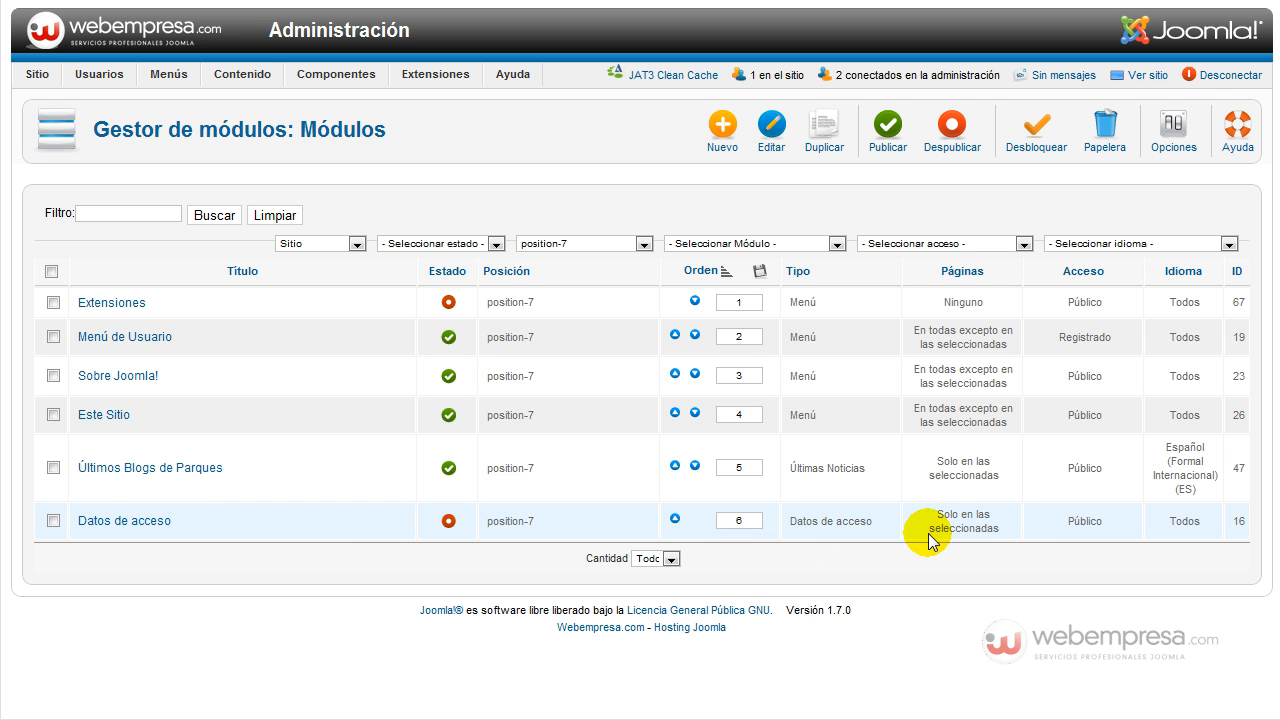
{"action": "left_click", "coordinate": [447, 522]}
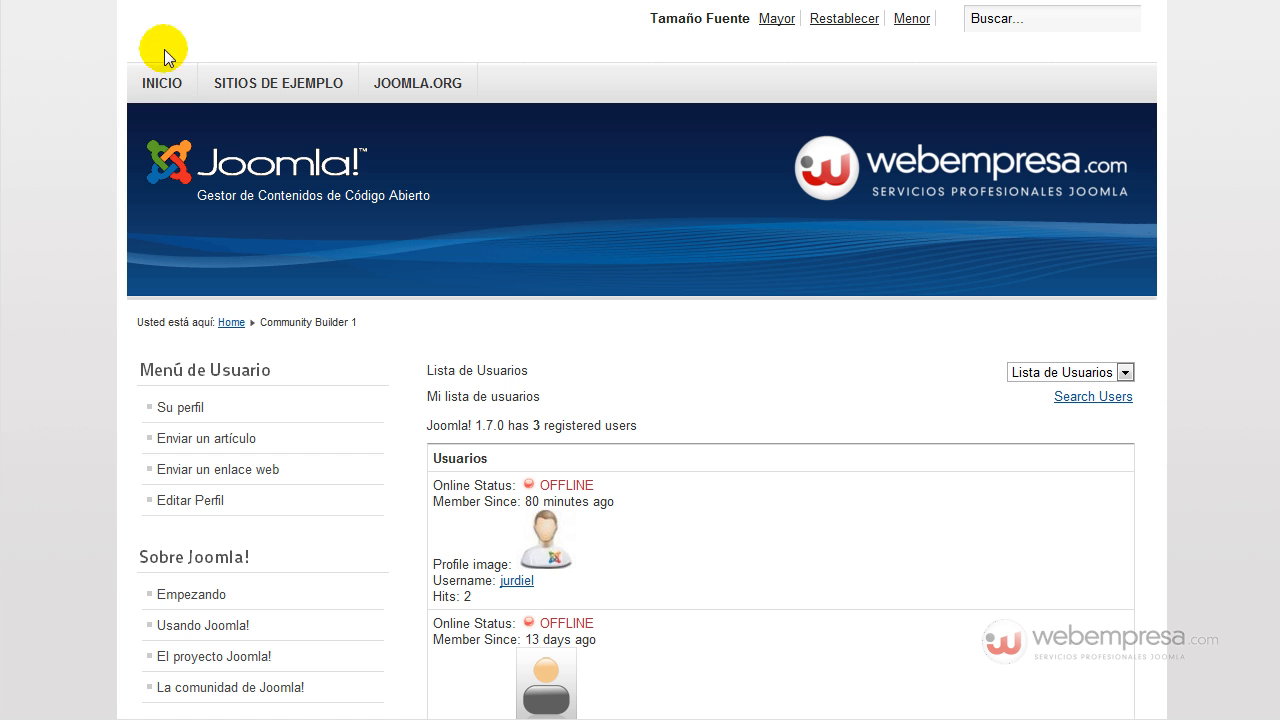
{"action": "left_click", "coordinate": [162, 82]}
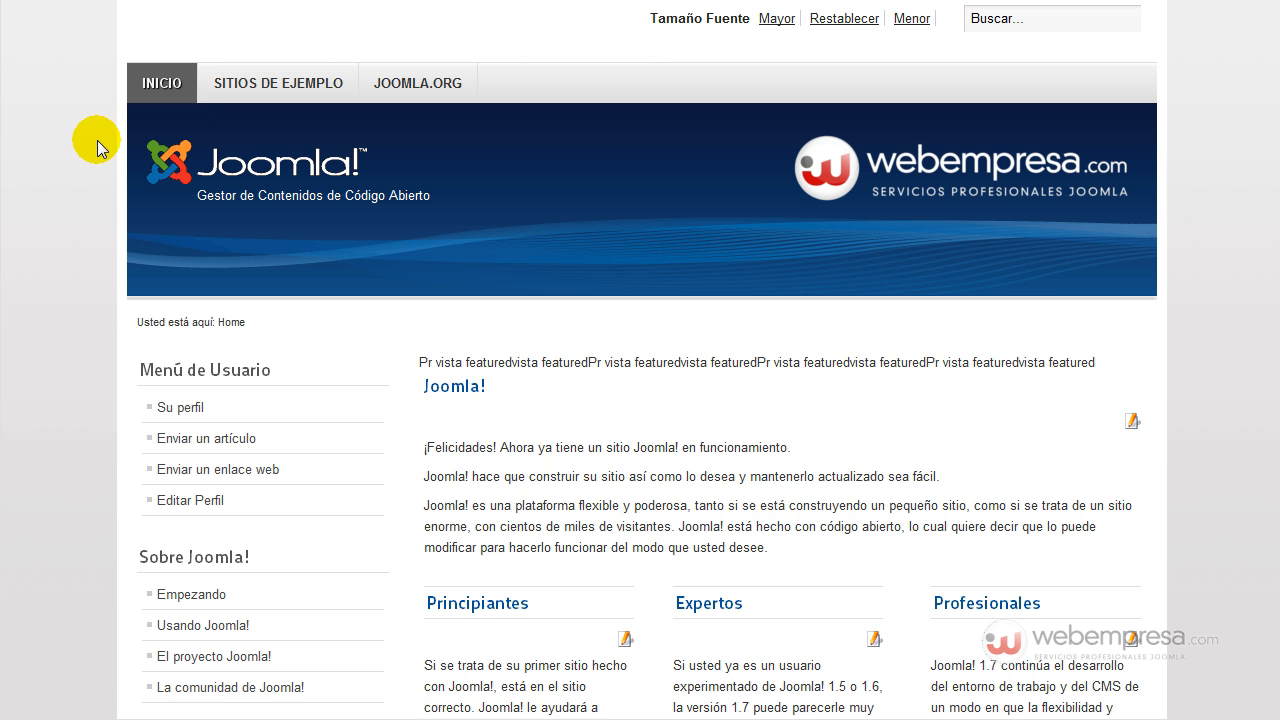
{"action": "scroll", "coordinate": [96, 140], "scroll_direction": "down", "scroll_amount": 5}
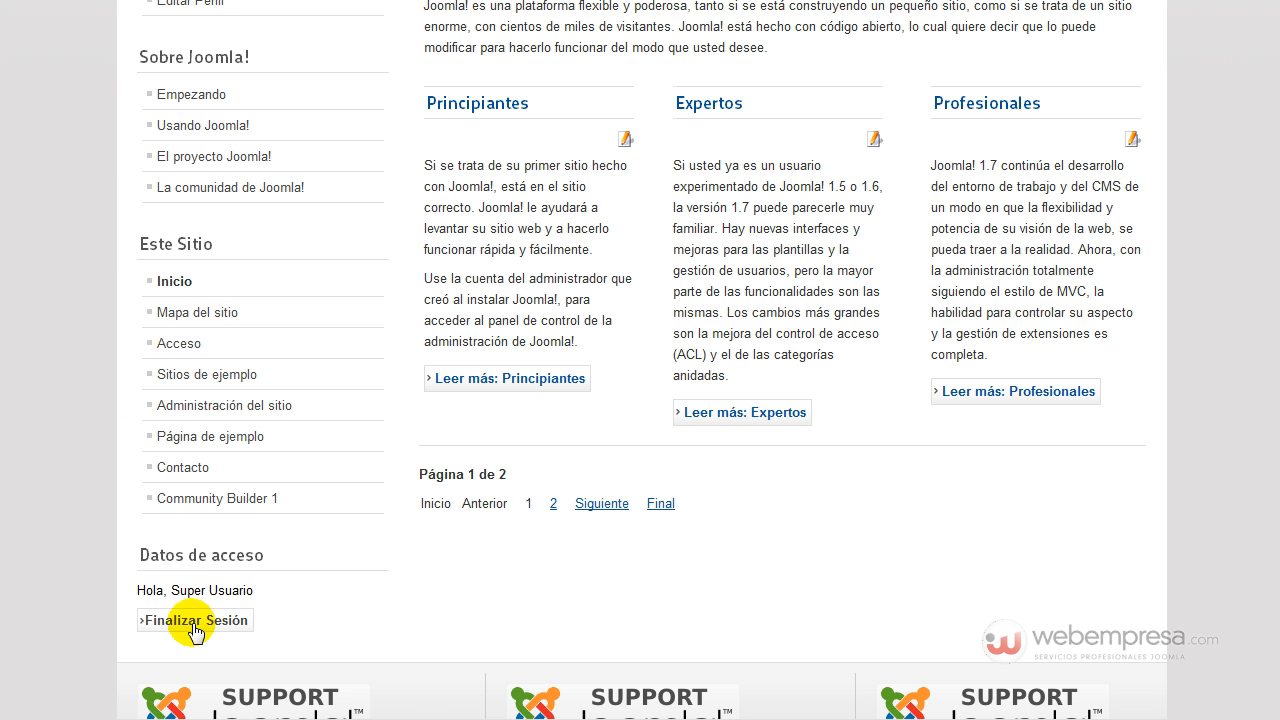
{"action": "left_click", "coordinate": [233, 350]}
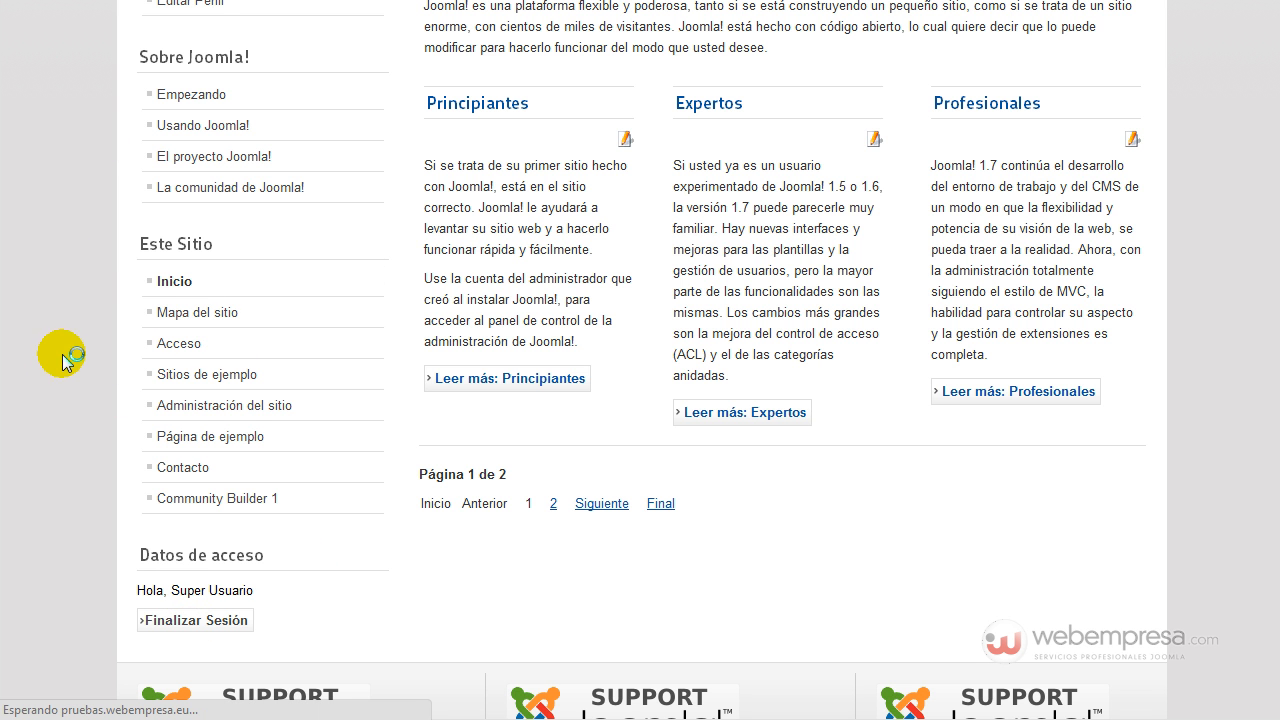
{"action": "scroll", "coordinate": [65, 347], "scroll_direction": "down", "scroll_amount": 5}
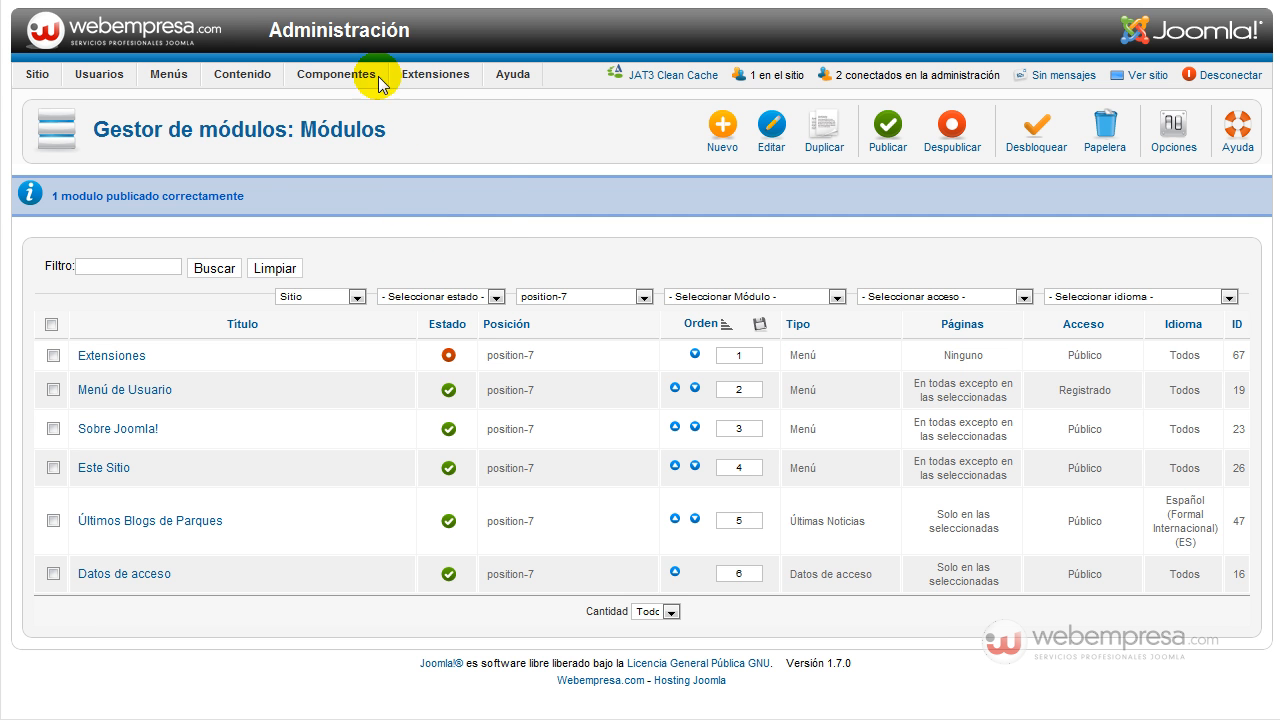
List all installed components in the Extension Manager with the leftover cb filter cleared.
{"action": "mouse_move", "coordinate": [375, 78]}
{"action": "mouse_move", "coordinate": [432, 76]}
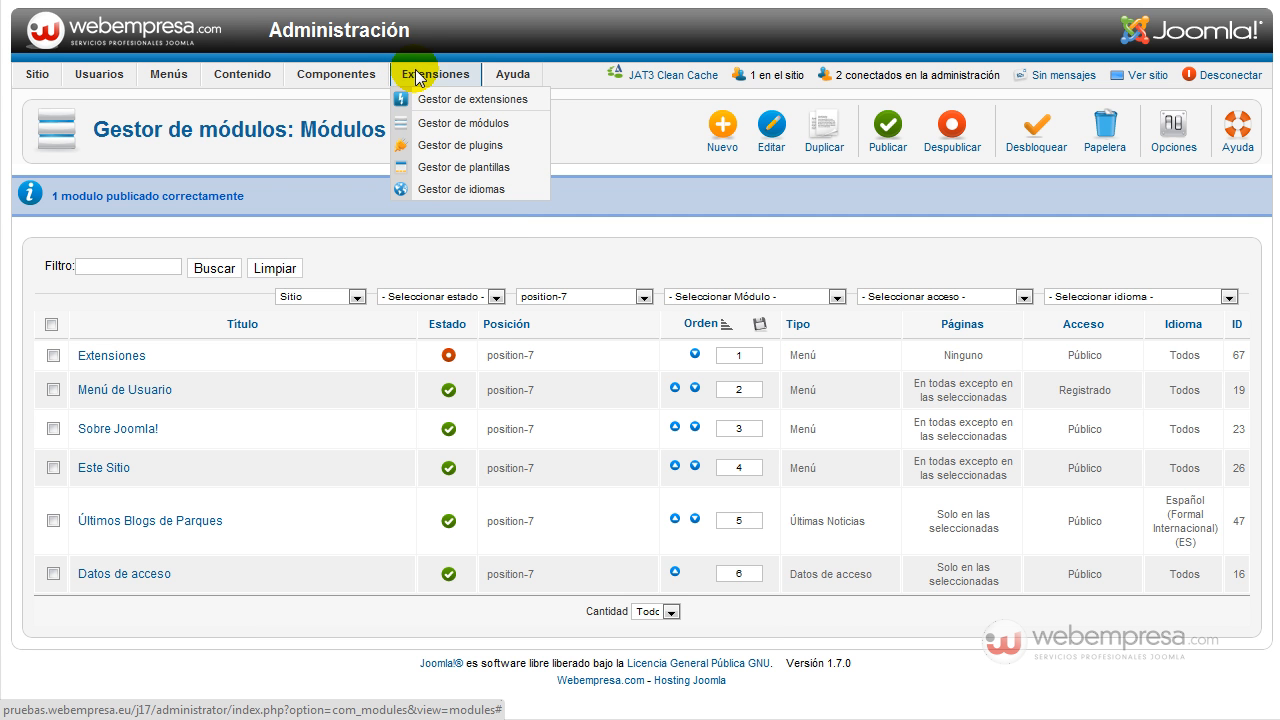
{"action": "left_click", "coordinate": [445, 101]}
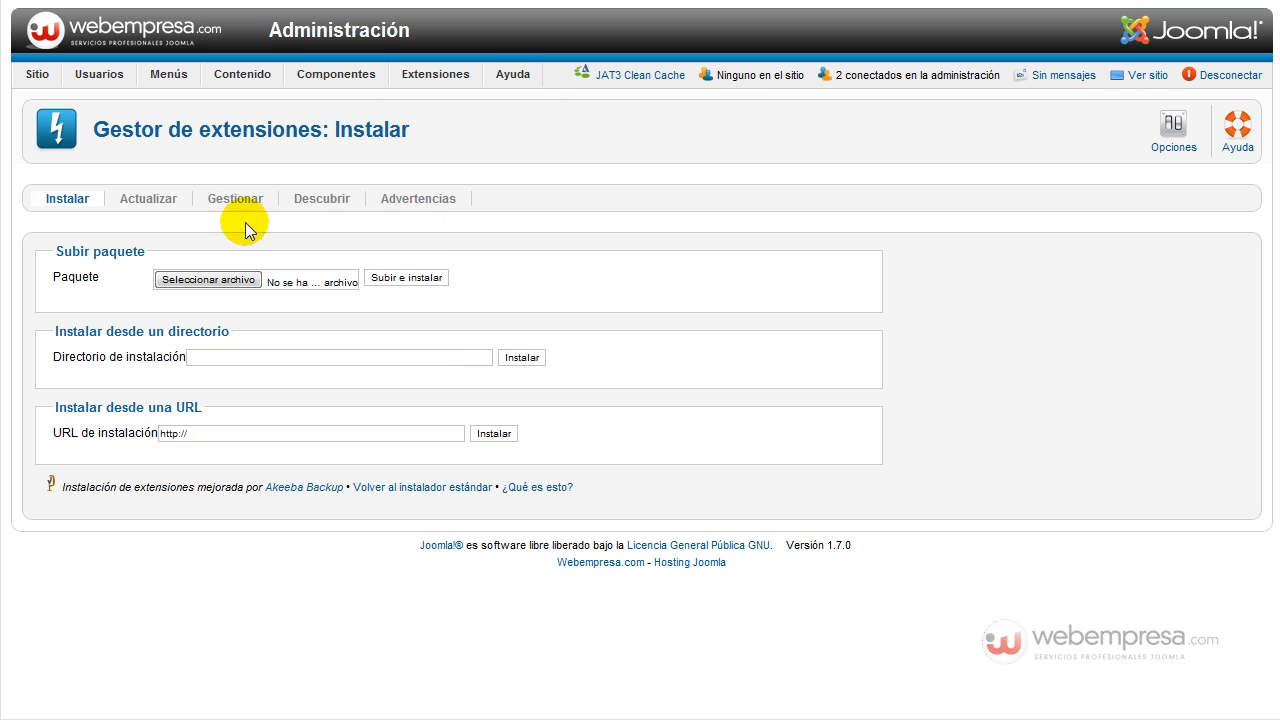
{"action": "left_click", "coordinate": [240, 205]}
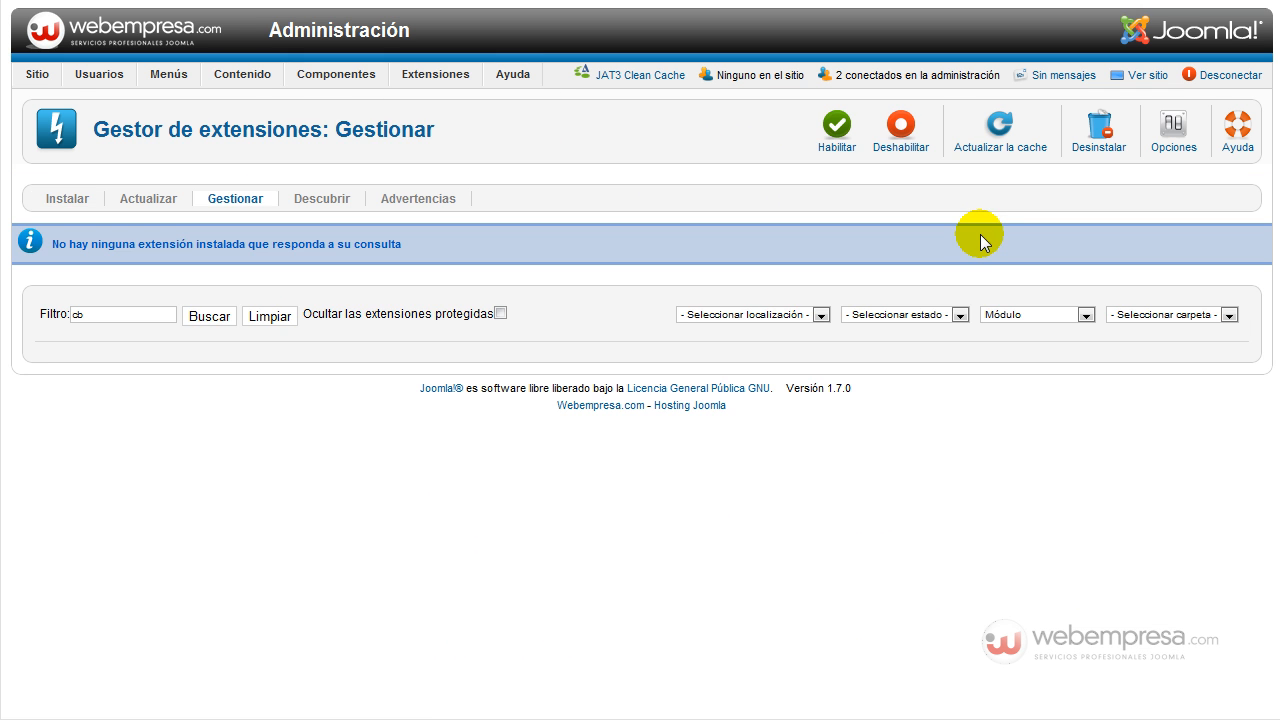
{"action": "left_click", "coordinate": [1000, 314]}
{"action": "left_click", "coordinate": [1012, 343]}
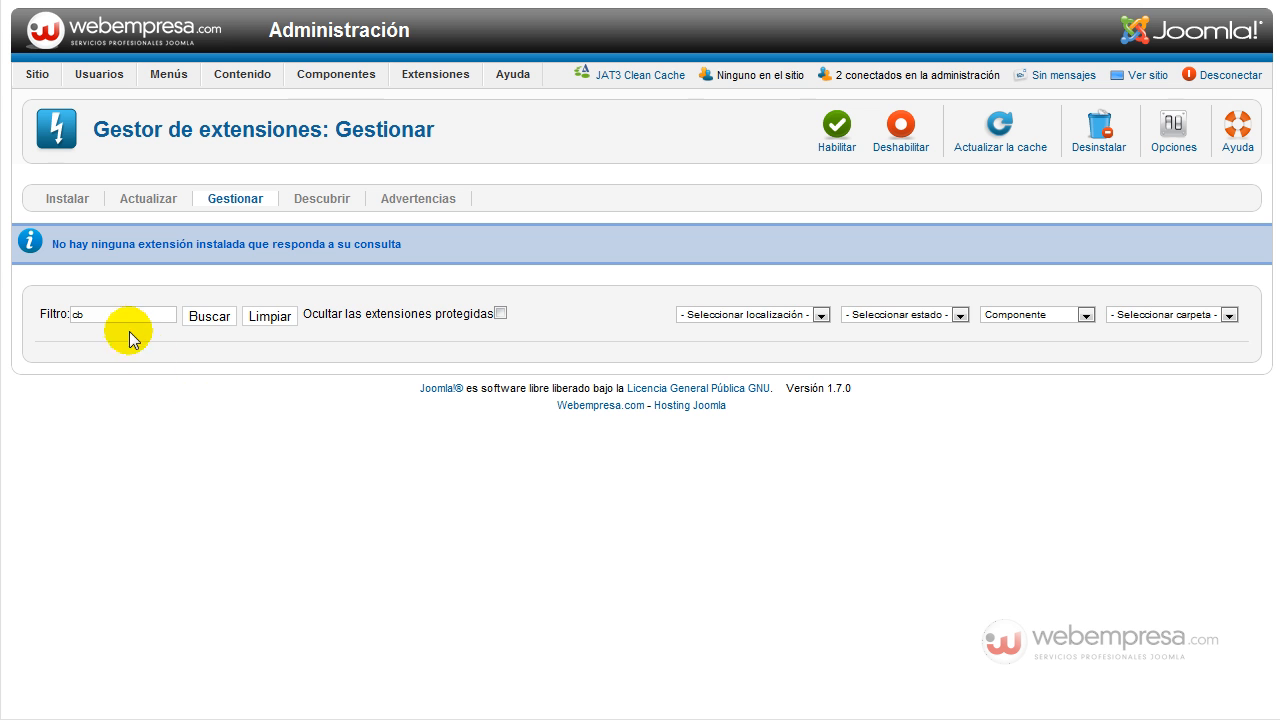
{"action": "double_click", "coordinate": [82, 314]}
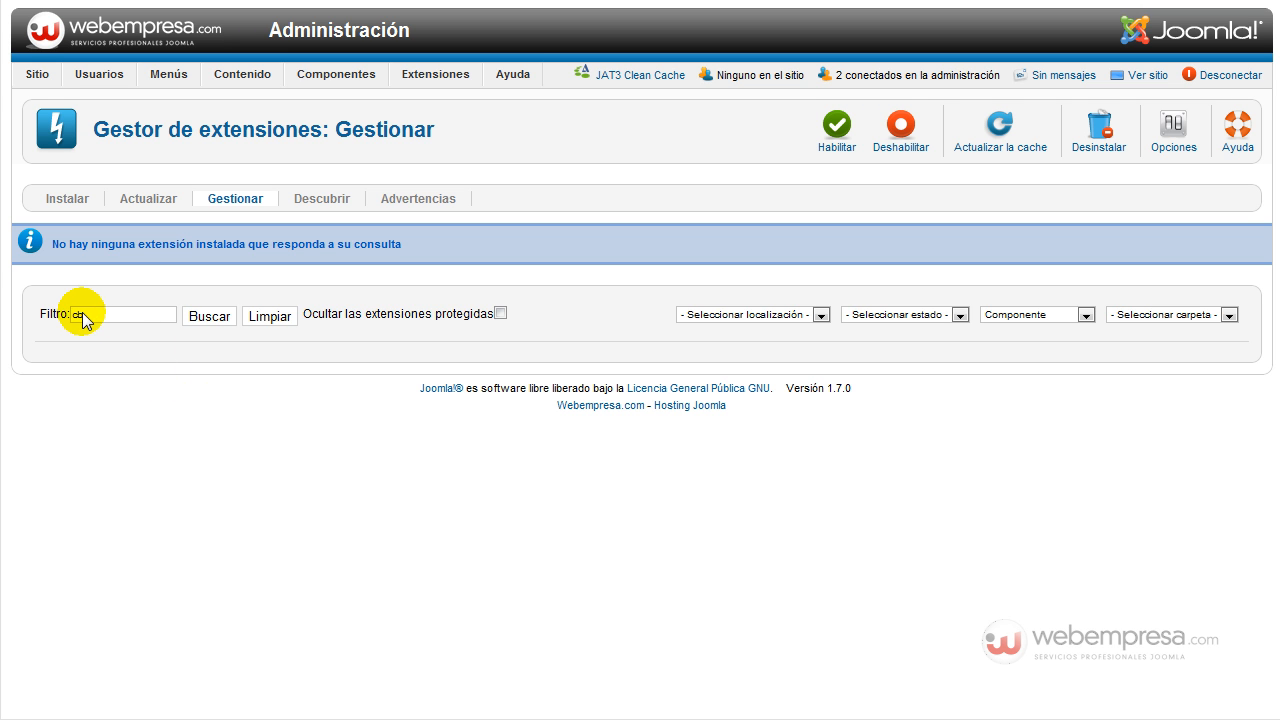
{"action": "double_click", "coordinate": [80, 316]}
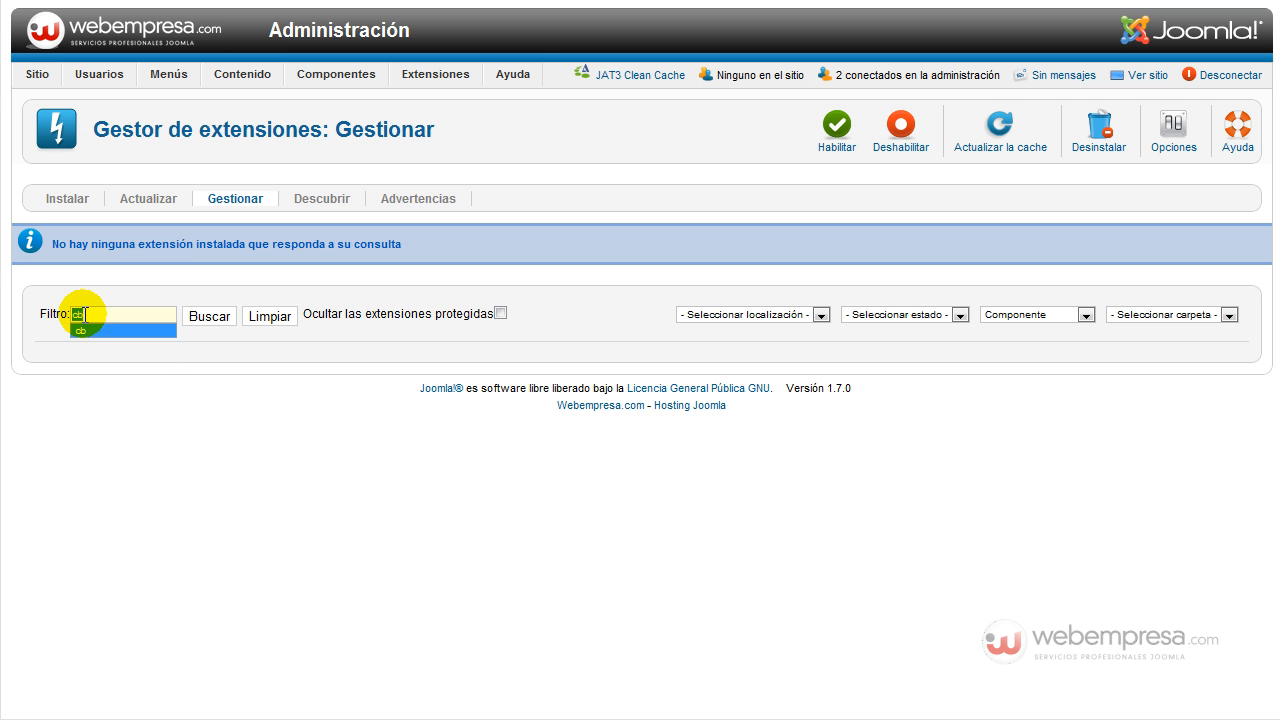
{"action": "key", "text": "BackSpace"}
{"action": "key", "text": "Return"}
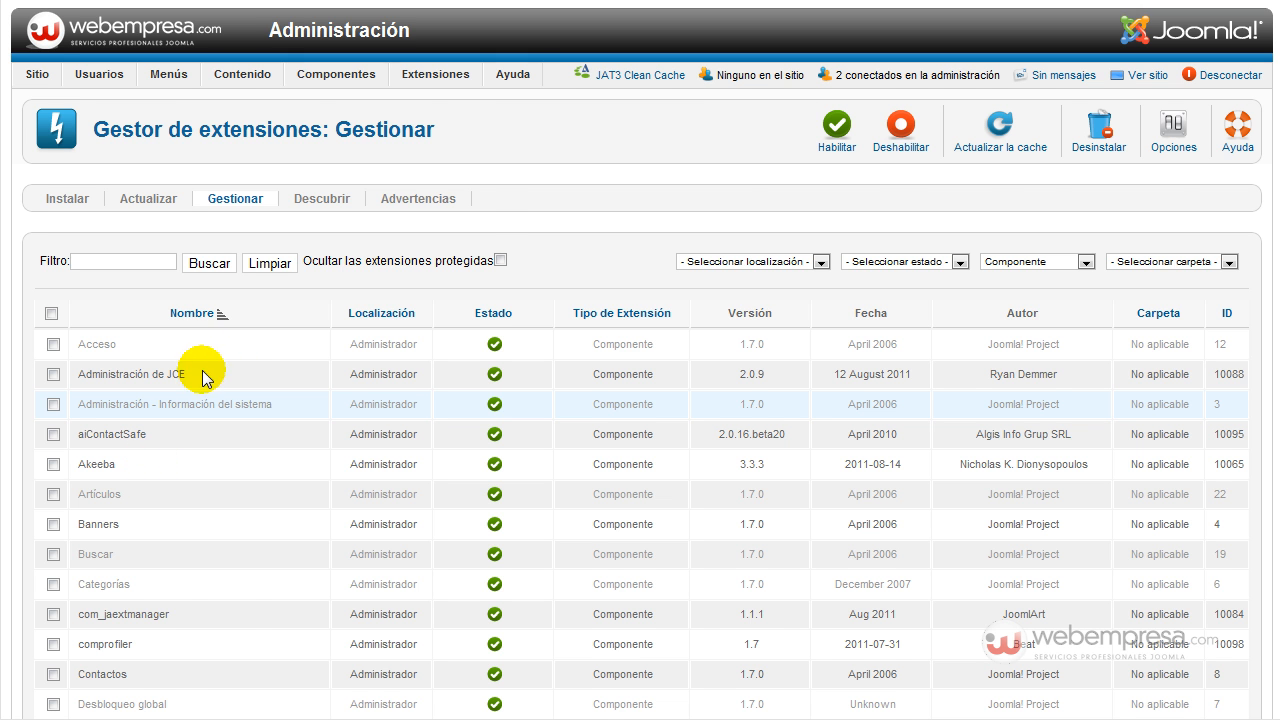
Uninstall the comprofiler (Community Builder) component and confirm the success message.
{"action": "scroll", "coordinate": [205, 363], "scroll_direction": "down", "scroll_amount": 3}
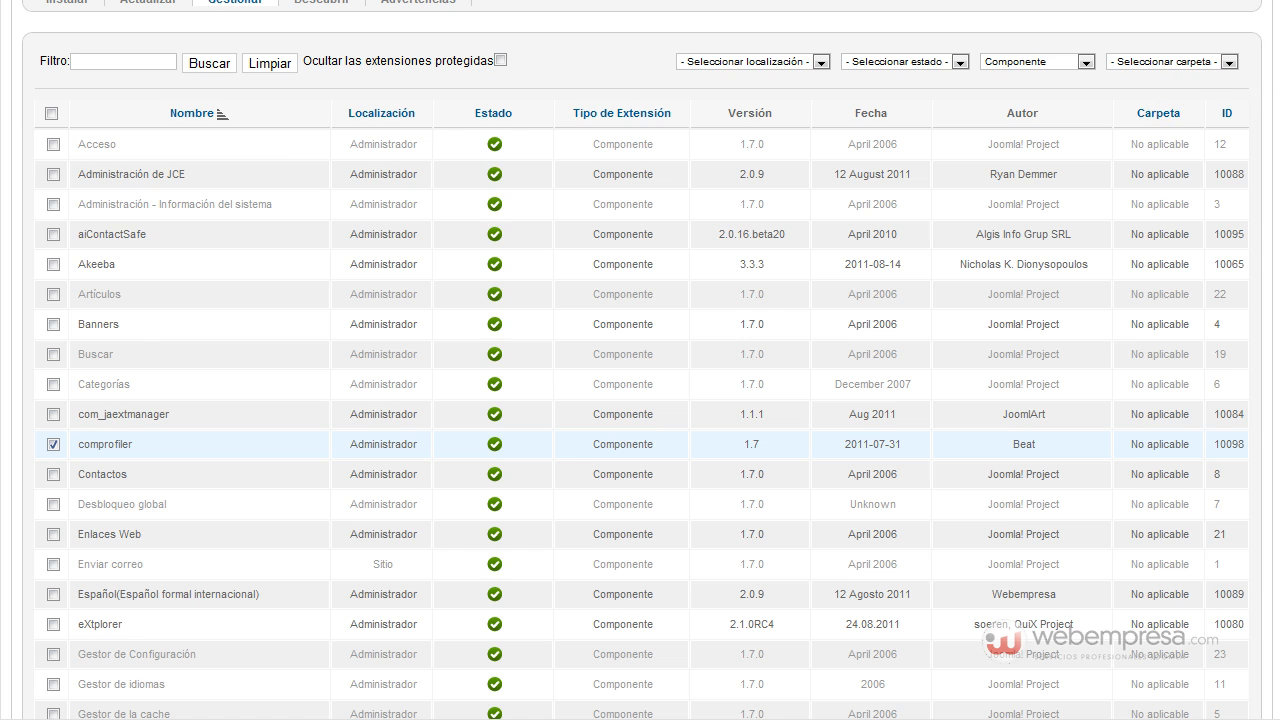
{"action": "scroll", "coordinate": [1262, 60], "scroll_direction": "up", "scroll_amount": 2}
{"action": "scroll", "coordinate": [1086, 150], "scroll_direction": "up", "scroll_amount": 2}
{"action": "left_click", "coordinate": [1097, 127]}
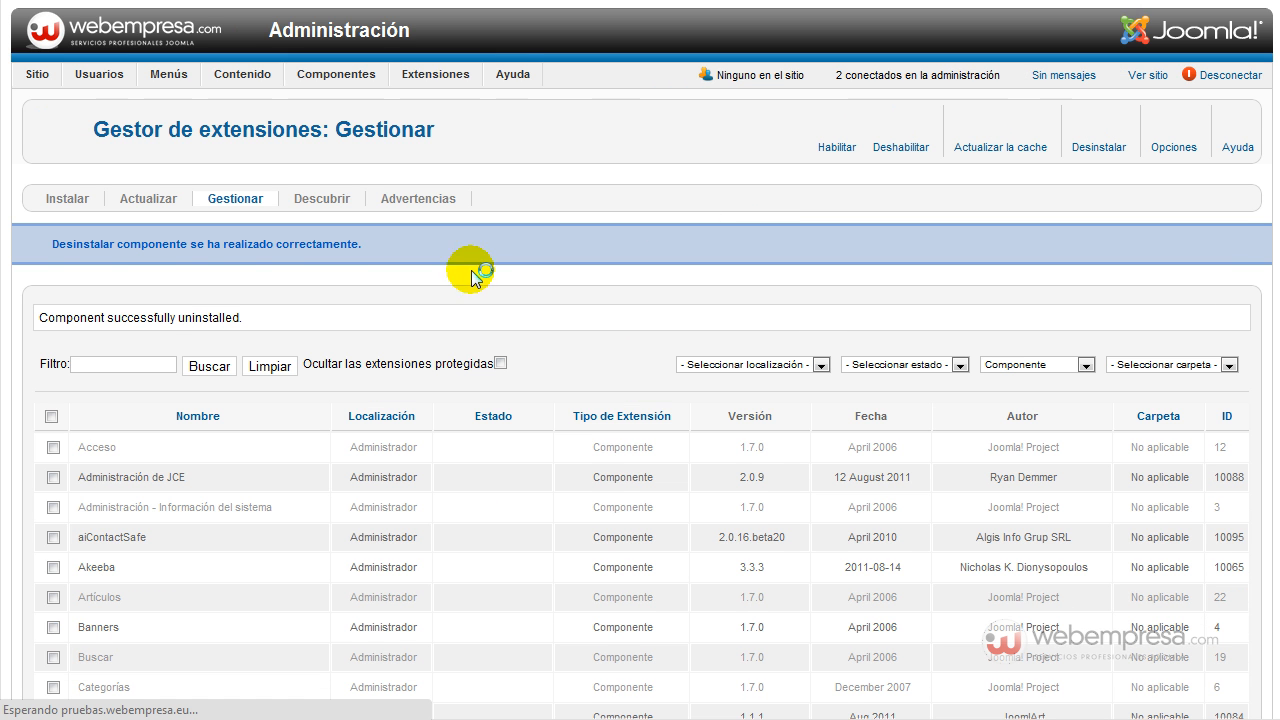
{"action": "scroll", "coordinate": [445, 285], "scroll_direction": "down", "scroll_amount": 5}
{"action": "scroll", "coordinate": [229, 266], "scroll_direction": "down", "scroll_amount": 3}
{"action": "scroll", "coordinate": [223, 262], "scroll_direction": "up", "scroll_amount": 4}
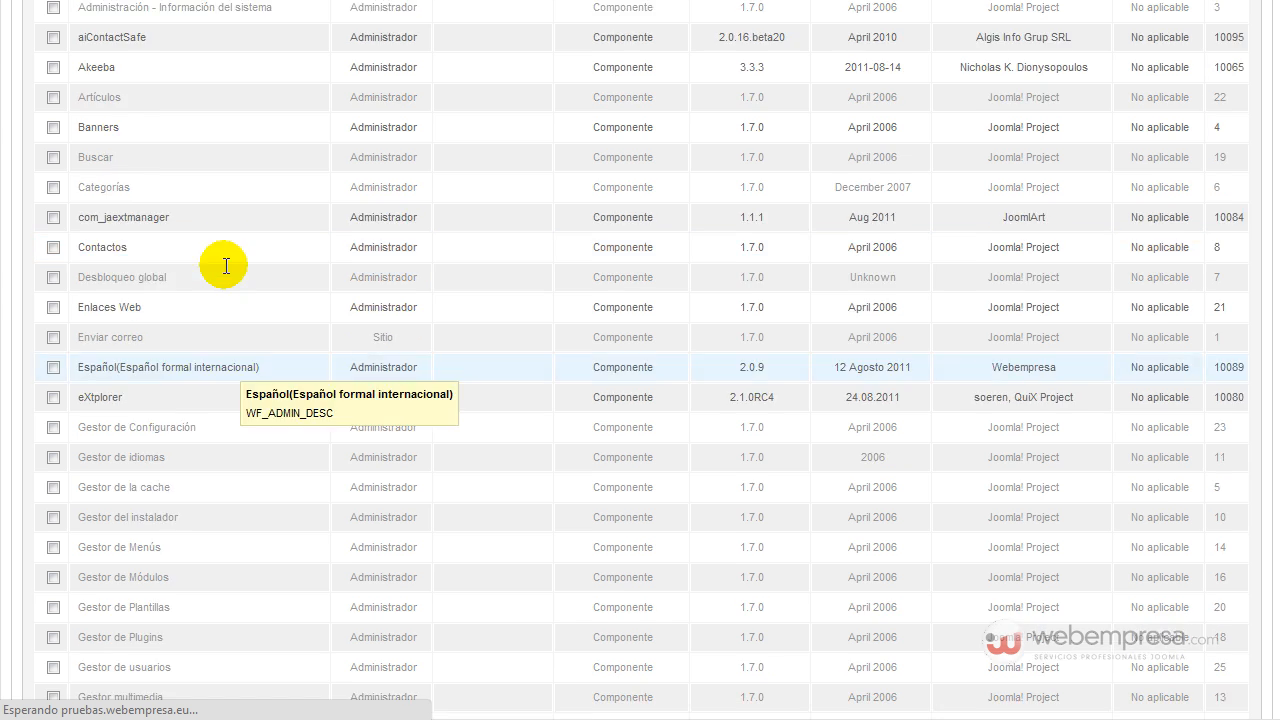
{"action": "scroll", "coordinate": [210, 240], "scroll_direction": "up", "scroll_amount": 2}
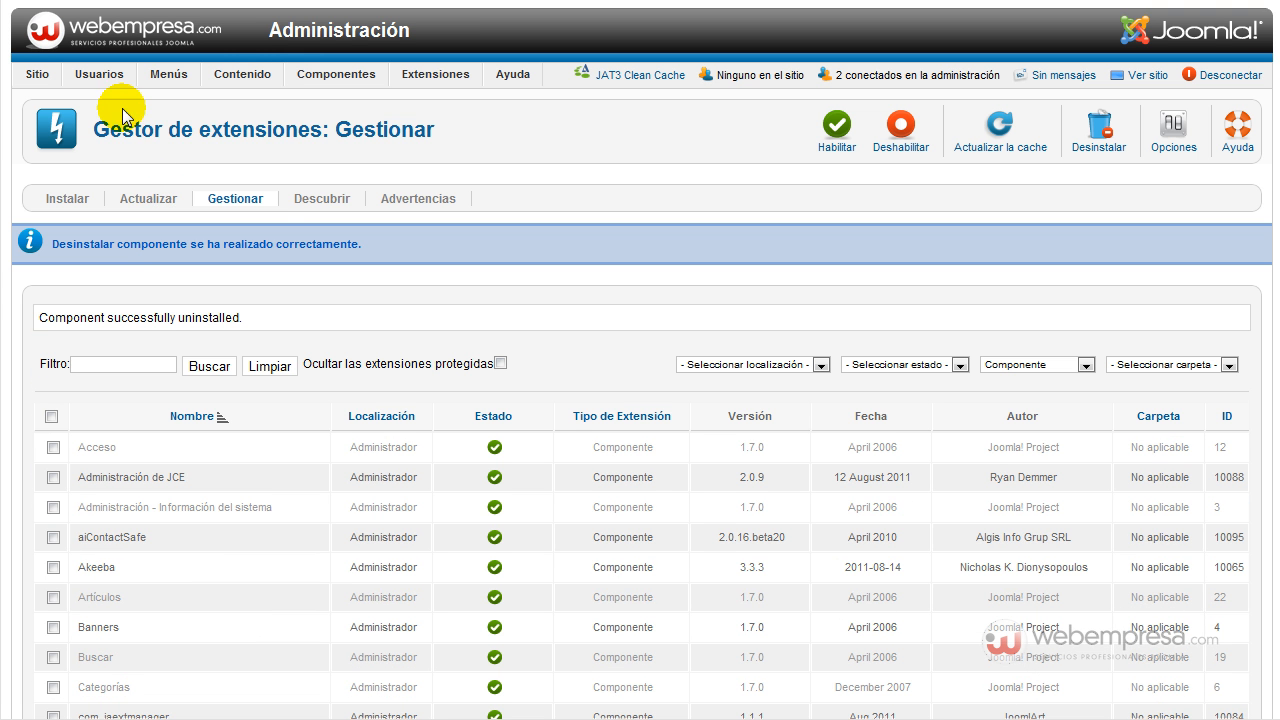
{"action": "mouse_move", "coordinate": [158, 80]}
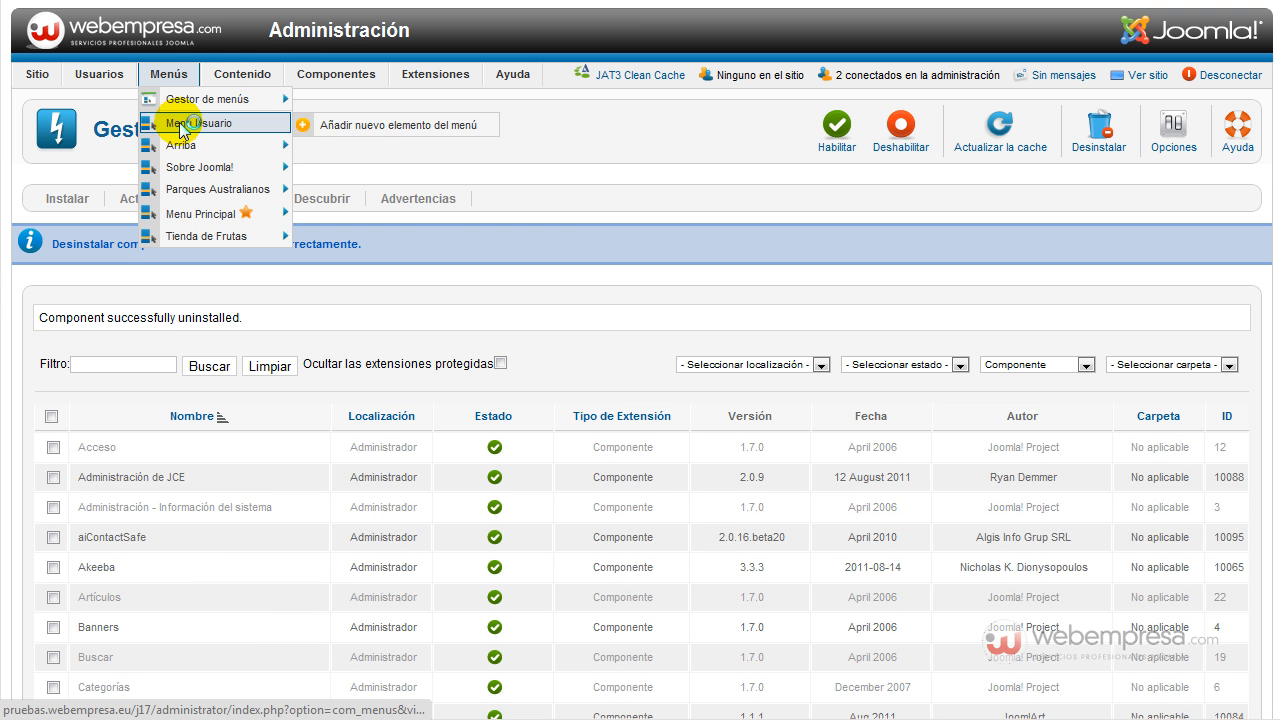
{"action": "left_click", "coordinate": [177, 127]}
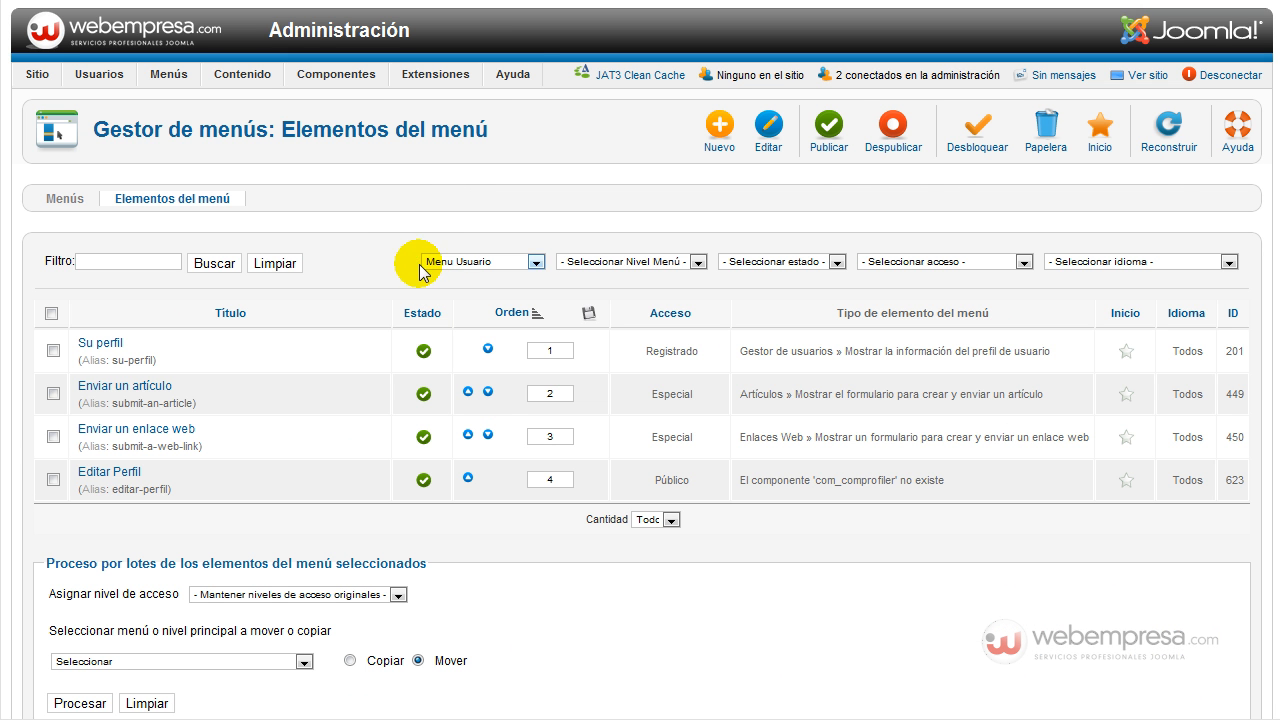
Reload the Menu Usuario items list from the Menús menu.
{"action": "scroll", "coordinate": [347, 266], "scroll_direction": "down", "scroll_amount": 2}
{"action": "scroll", "coordinate": [347, 266], "scroll_direction": "up", "scroll_amount": 2}
{"action": "mouse_move", "coordinate": [192, 78]}
{"action": "left_click", "coordinate": [204, 130]}
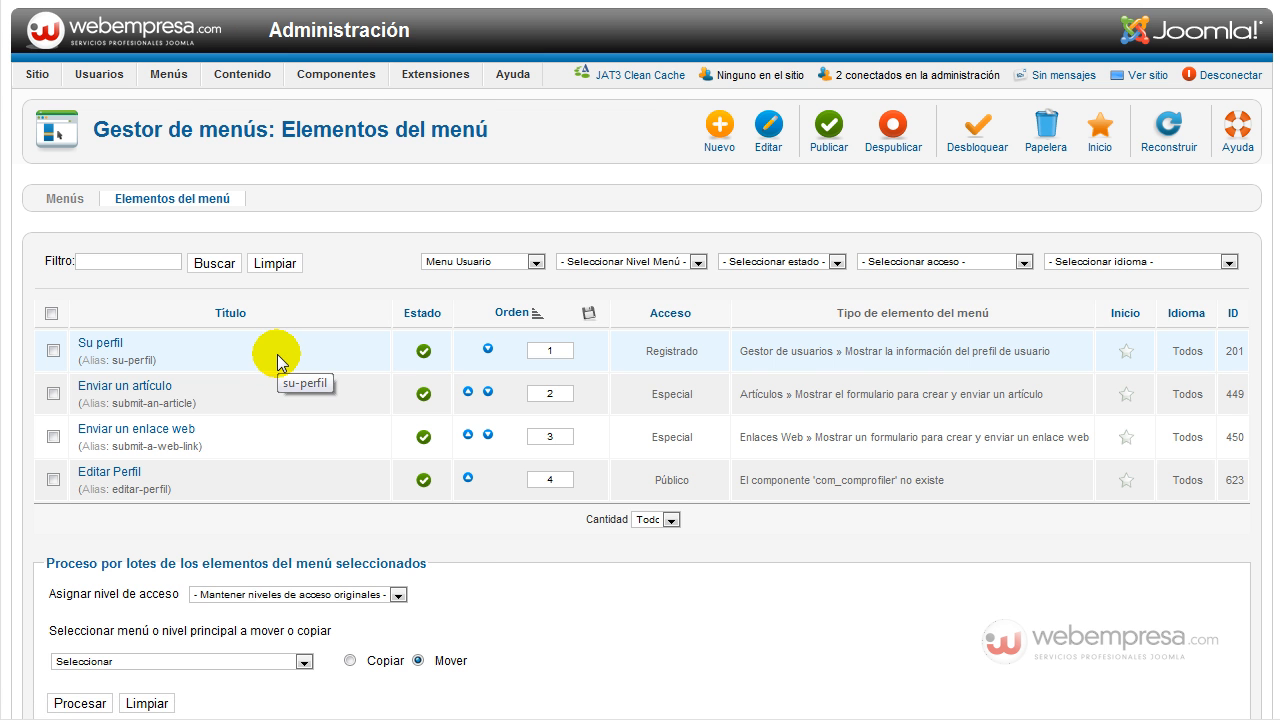
Switch to the Menu Principal items list and scroll down to Community Builder 1.
{"action": "scroll", "coordinate": [277, 353], "scroll_direction": "down", "scroll_amount": 2}
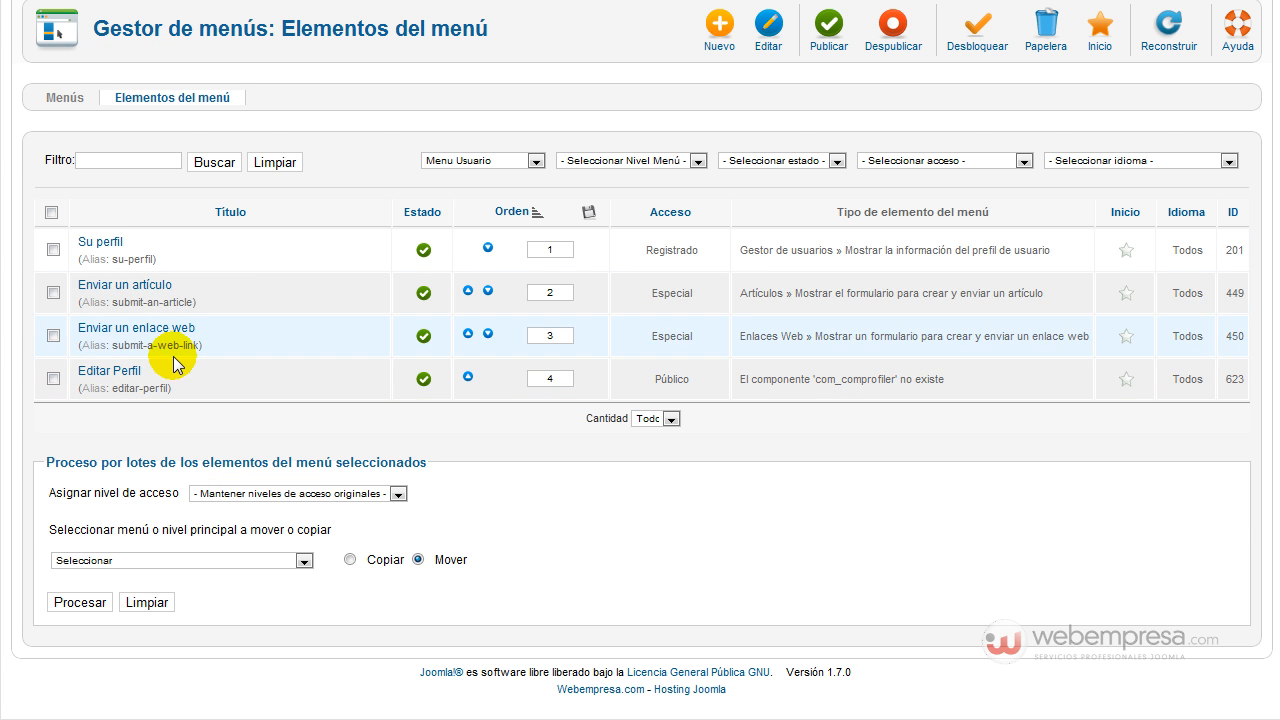
{"action": "scroll", "coordinate": [194, 334], "scroll_direction": "up", "scroll_amount": 2}
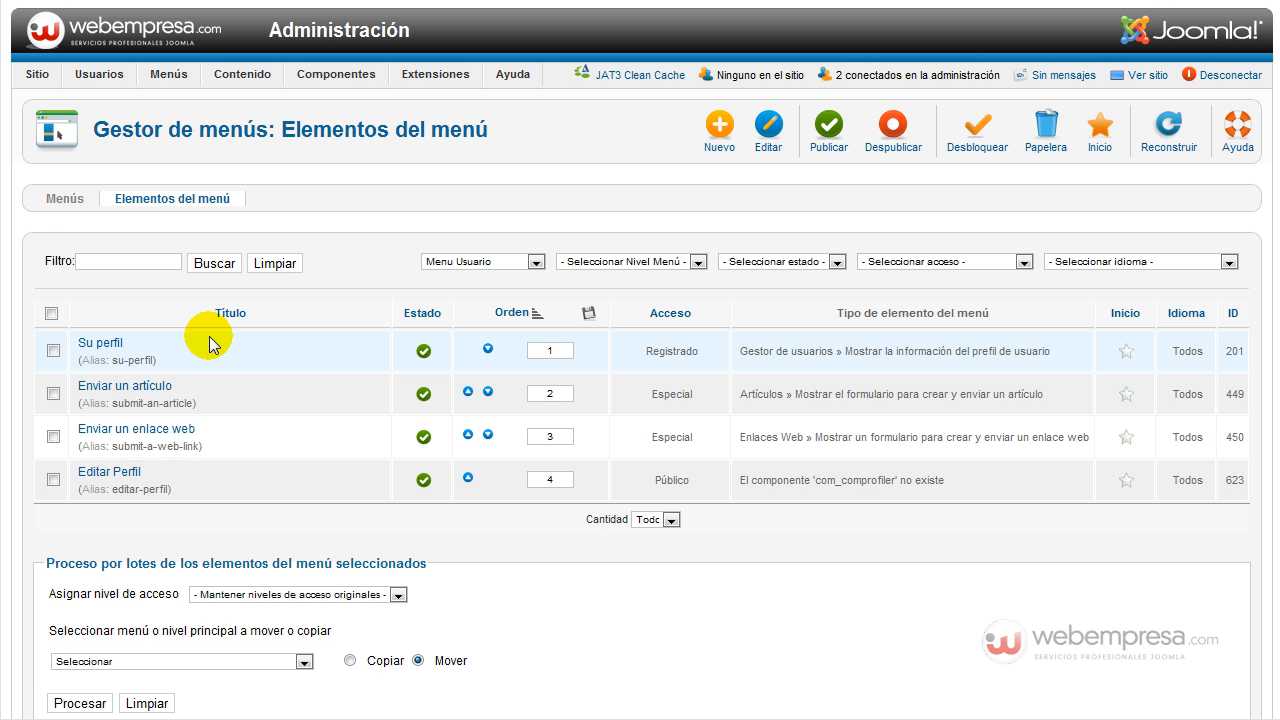
{"action": "mouse_move", "coordinate": [169, 76]}
{"action": "mouse_move", "coordinate": [183, 128]}
{"action": "left_click", "coordinate": [200, 213]}
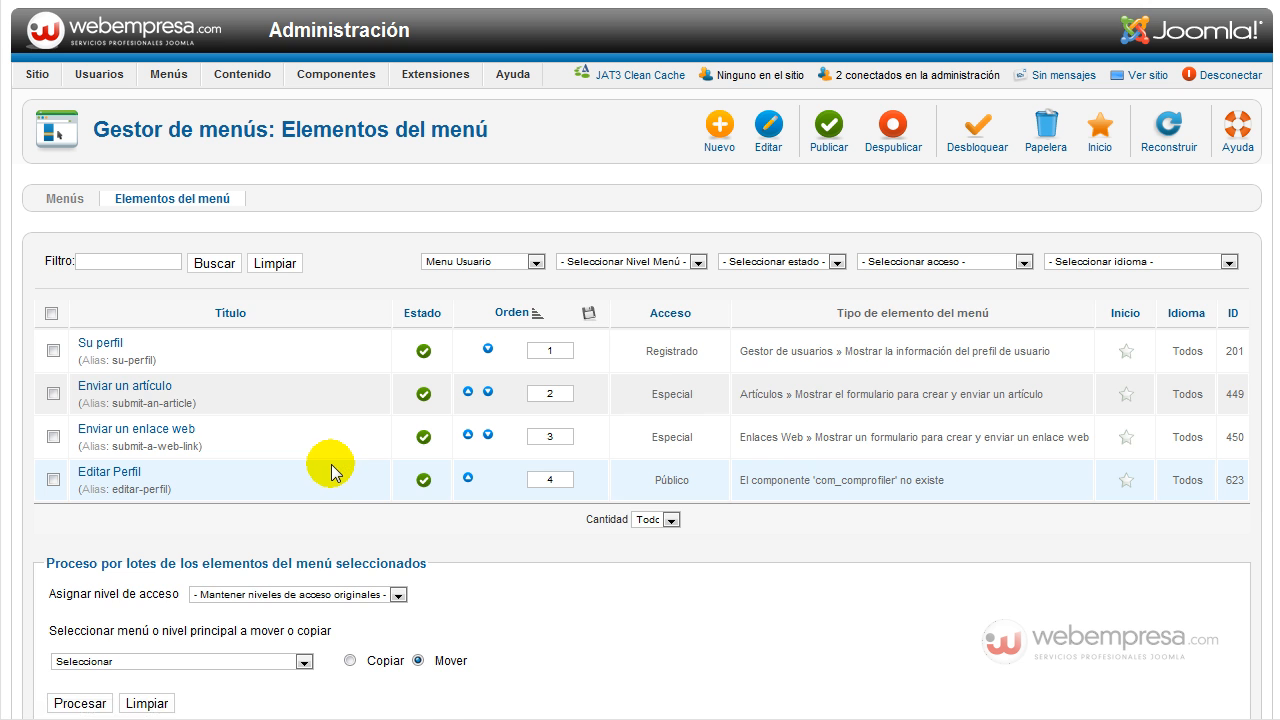
{"action": "scroll", "coordinate": [332, 470], "scroll_direction": "down", "scroll_amount": 6}
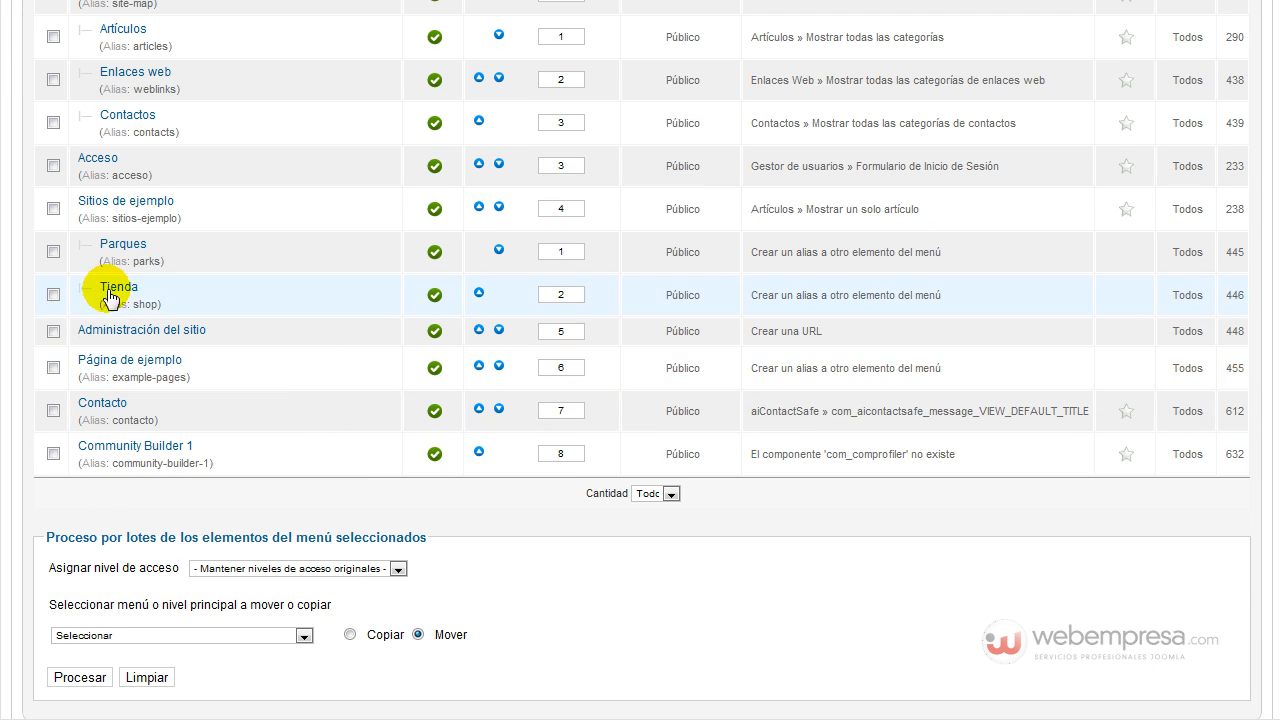
Tick the broken Community Builder 1 item and send it to the Papelera.
{"action": "left_click", "coordinate": [53, 455]}
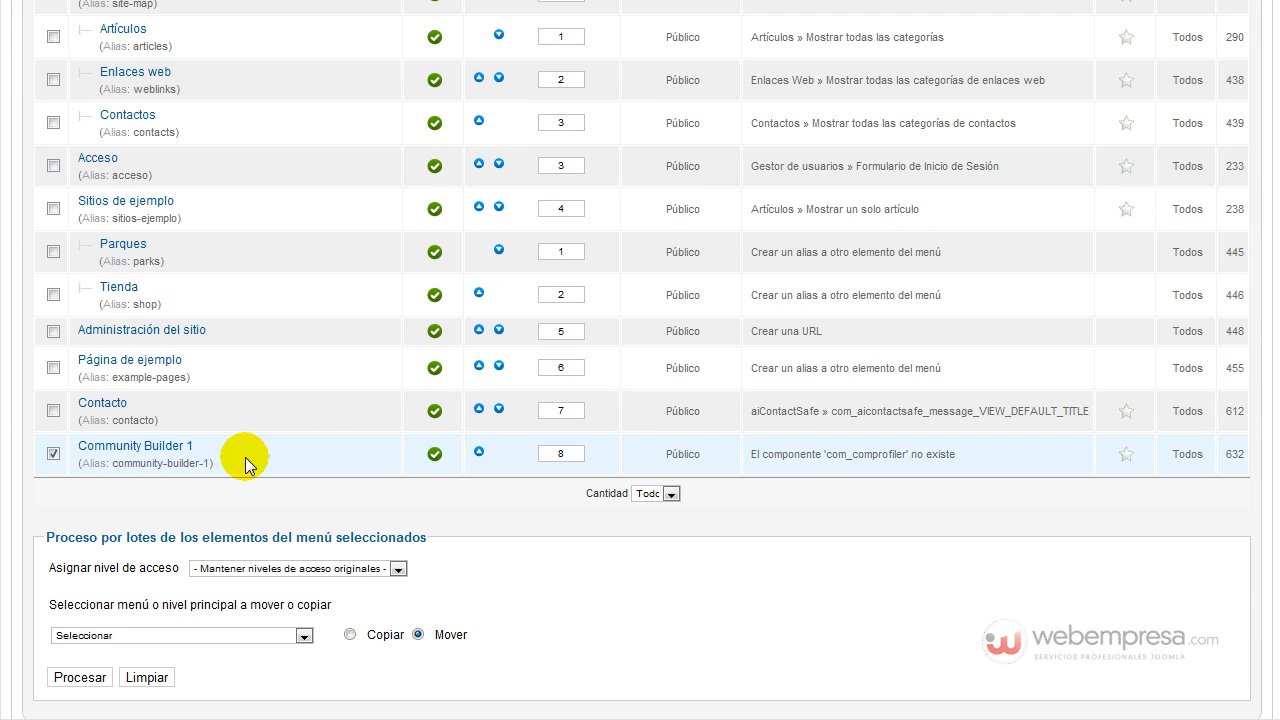
{"action": "scroll", "coordinate": [929, 429], "scroll_direction": "up", "scroll_amount": 7}
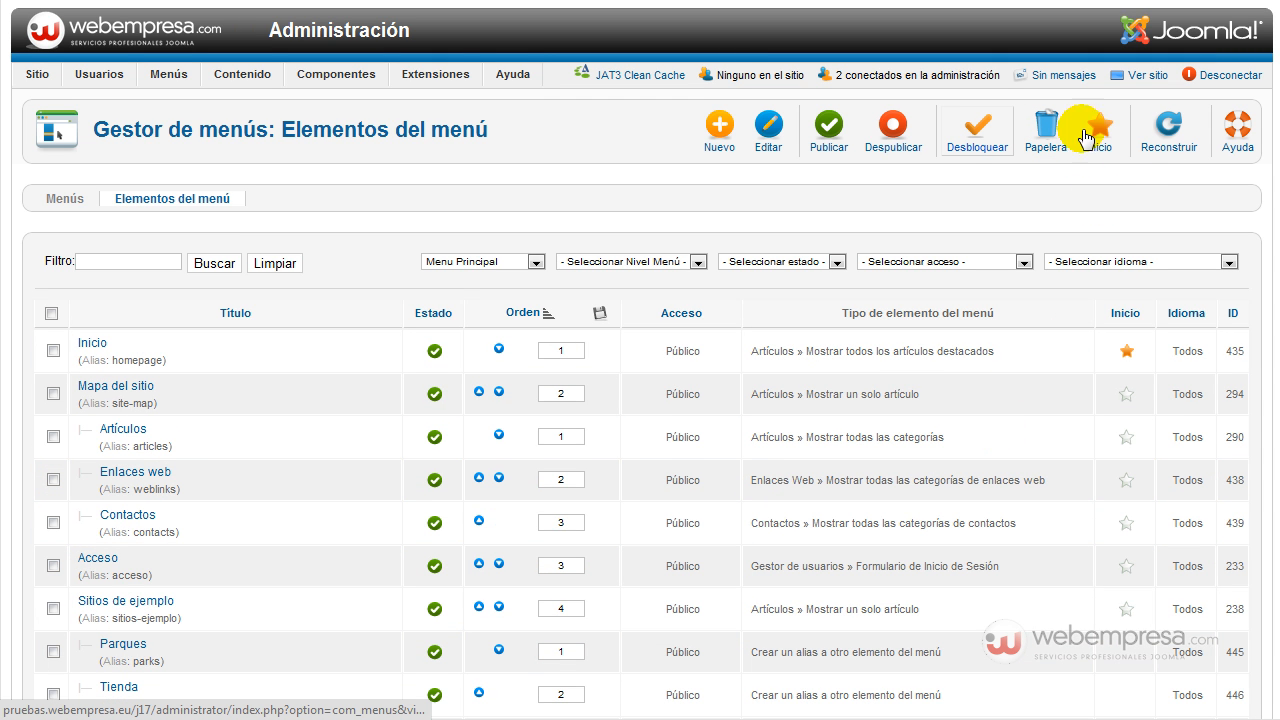
{"action": "left_click", "coordinate": [1043, 130]}
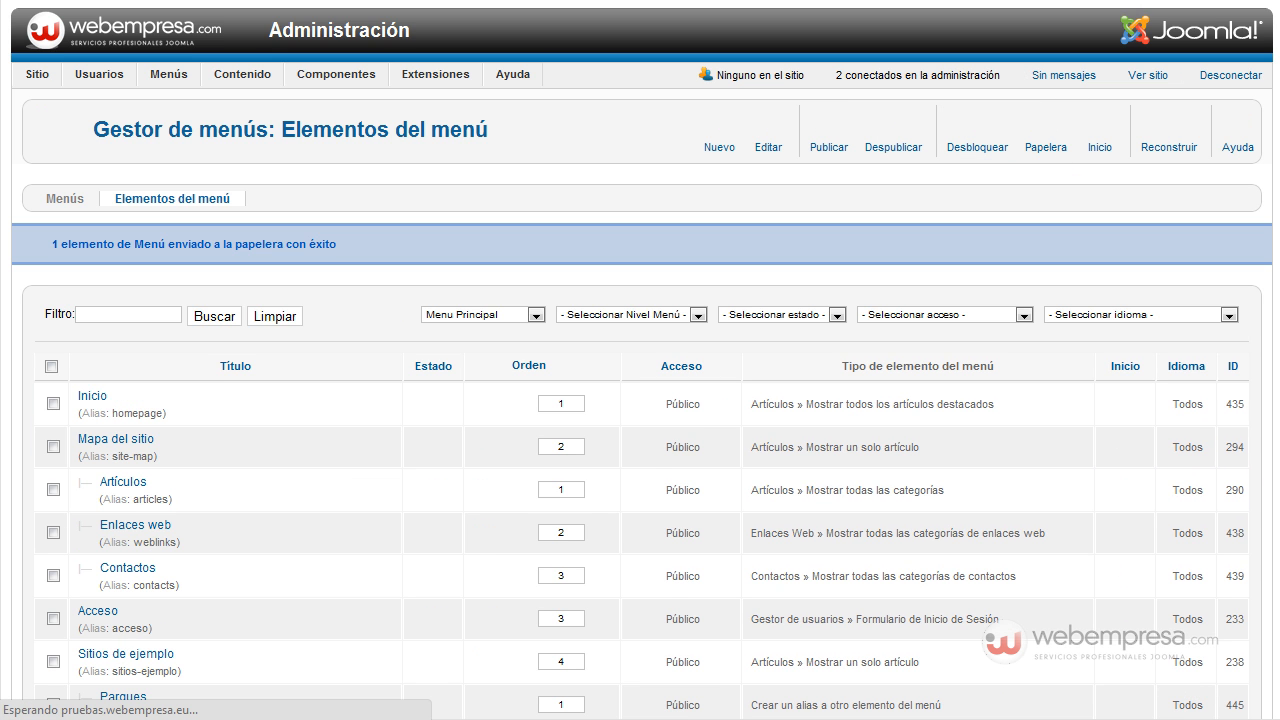
{"action": "scroll", "coordinate": [600, 420], "scroll_direction": "down", "scroll_amount": 4}
{"action": "scroll", "coordinate": [345, 312], "scroll_direction": "up", "scroll_amount": 4}
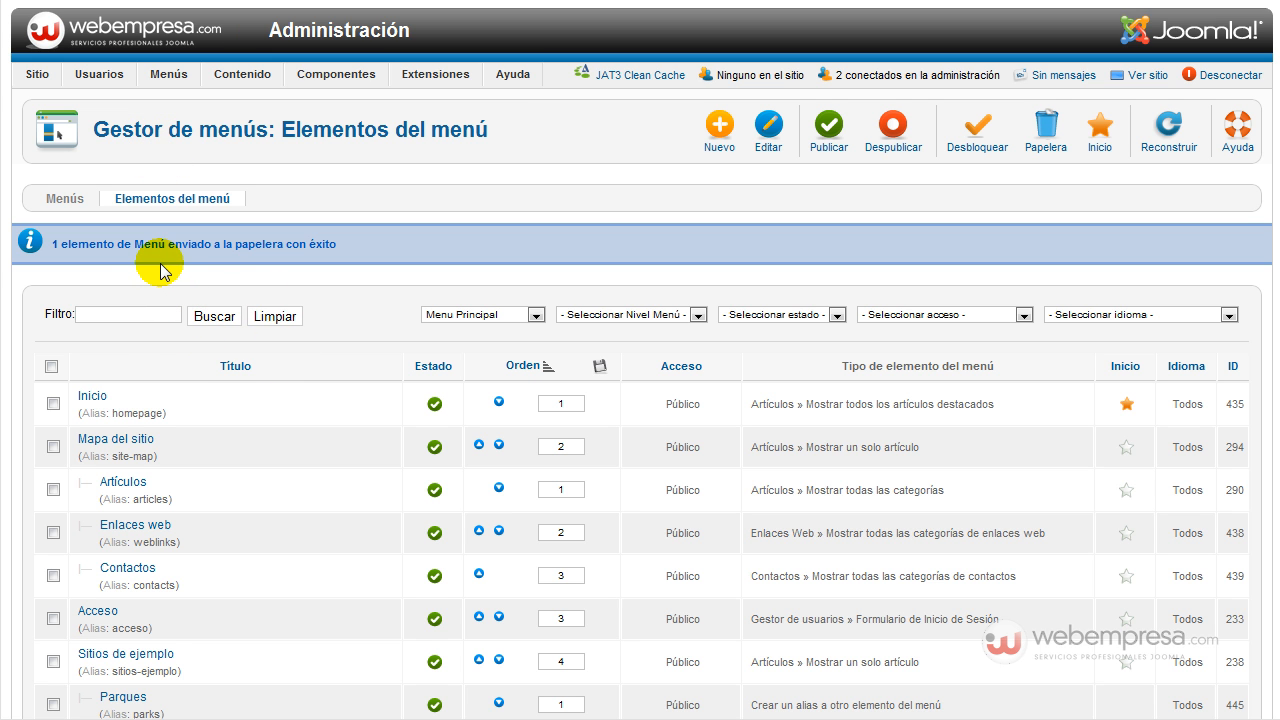
Browse the Menús menu and review the Menu Principal list, now Inicio to Contacto.
{"action": "mouse_move", "coordinate": [114, 76]}
{"action": "mouse_move", "coordinate": [146, 131]}
{"action": "mouse_move", "coordinate": [141, 103]}
{"action": "mouse_move", "coordinate": [165, 80]}
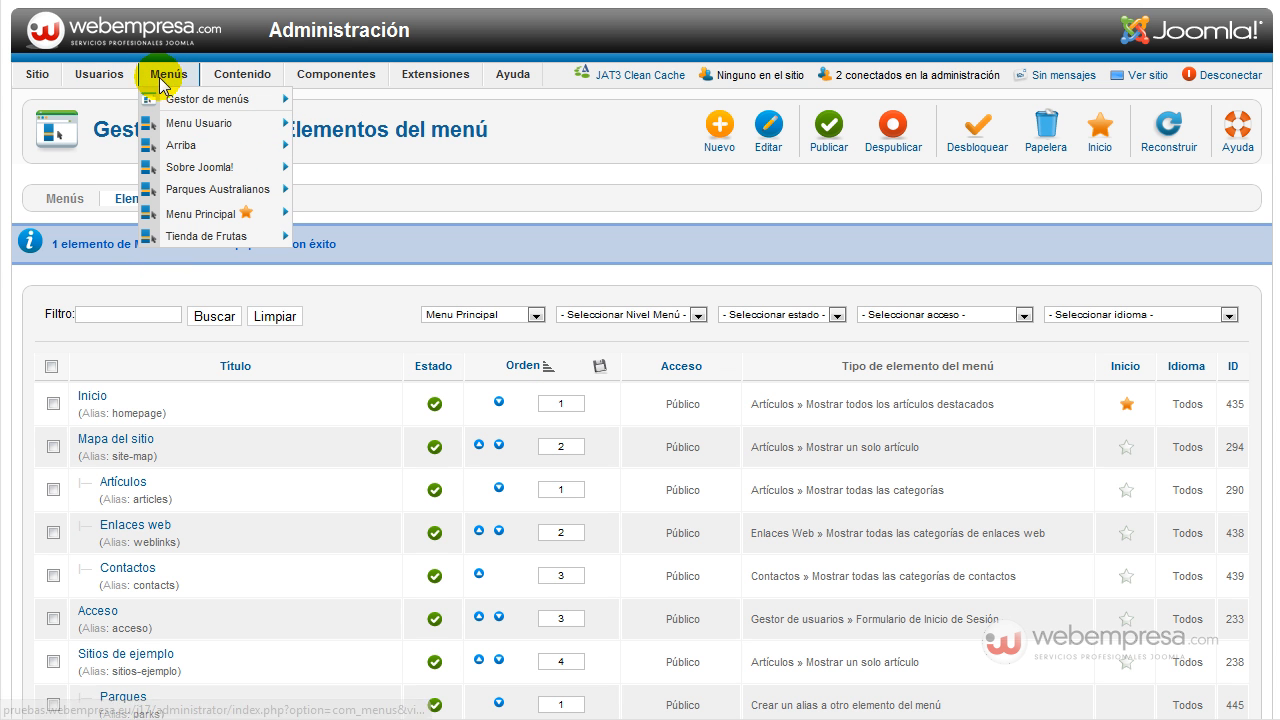
{"action": "mouse_move", "coordinate": [42, 76]}
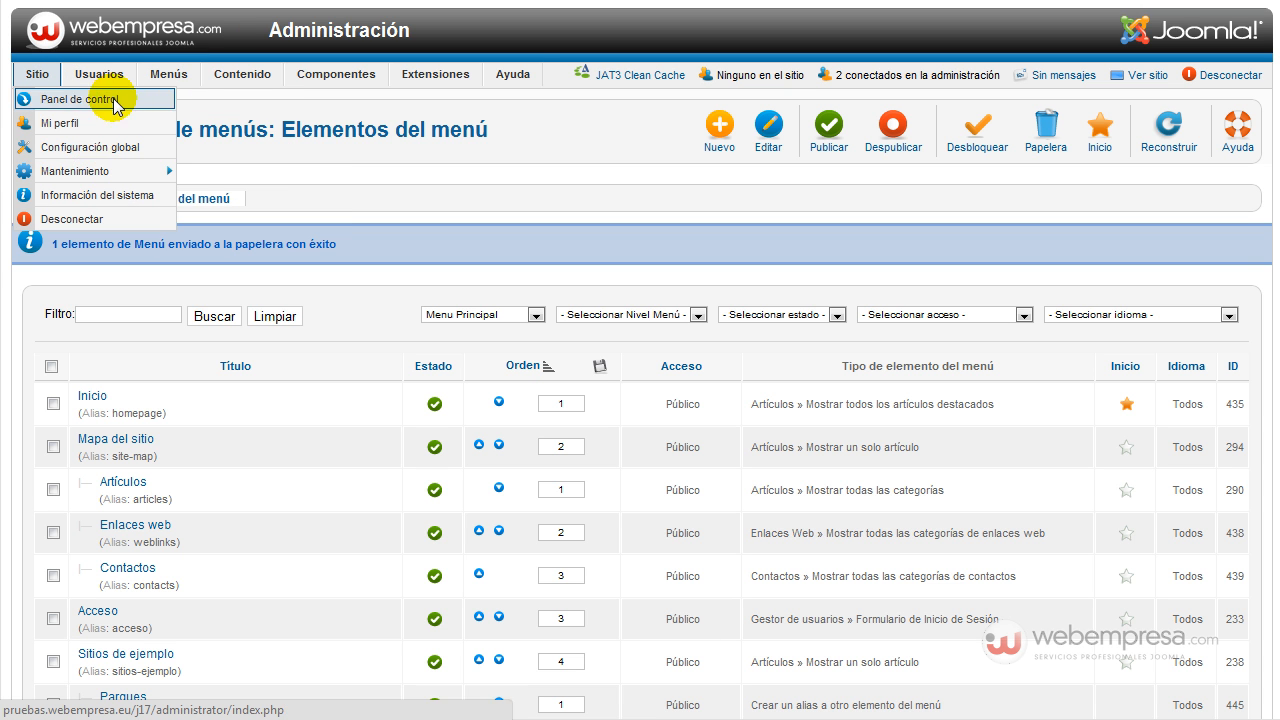
{"action": "mouse_move", "coordinate": [147, 100]}
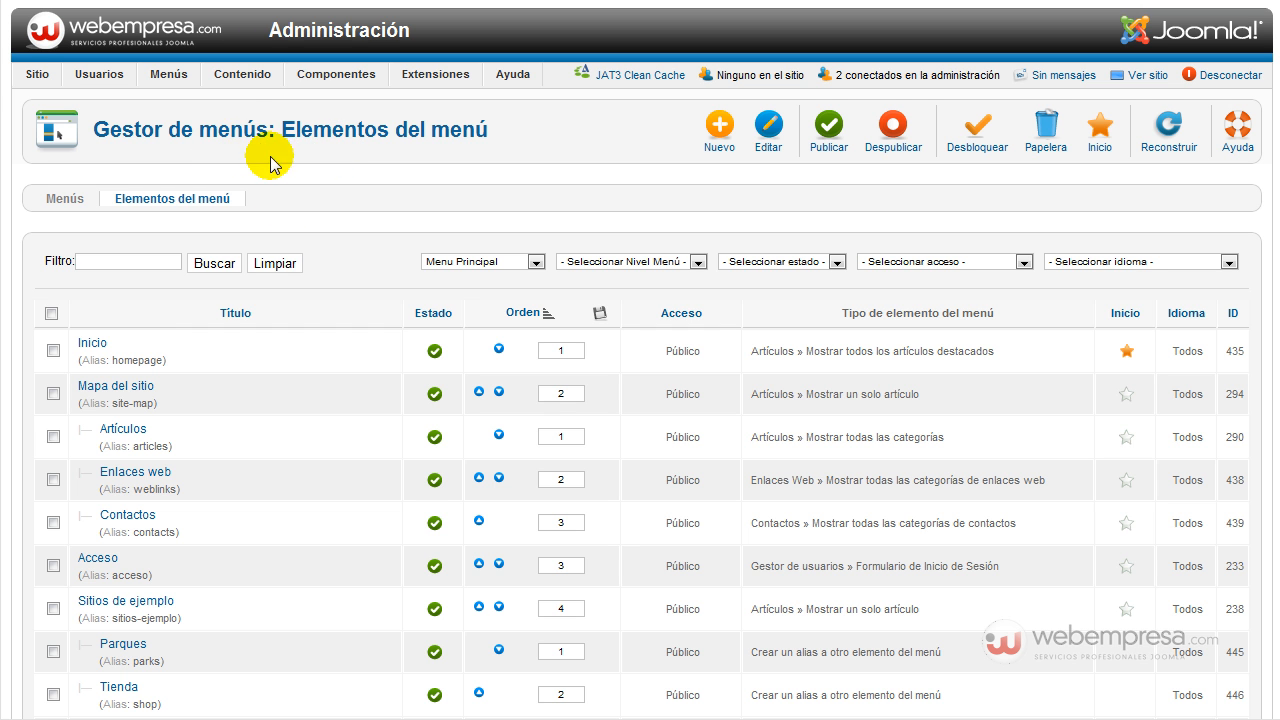
{"action": "mouse_move", "coordinate": [169, 74]}
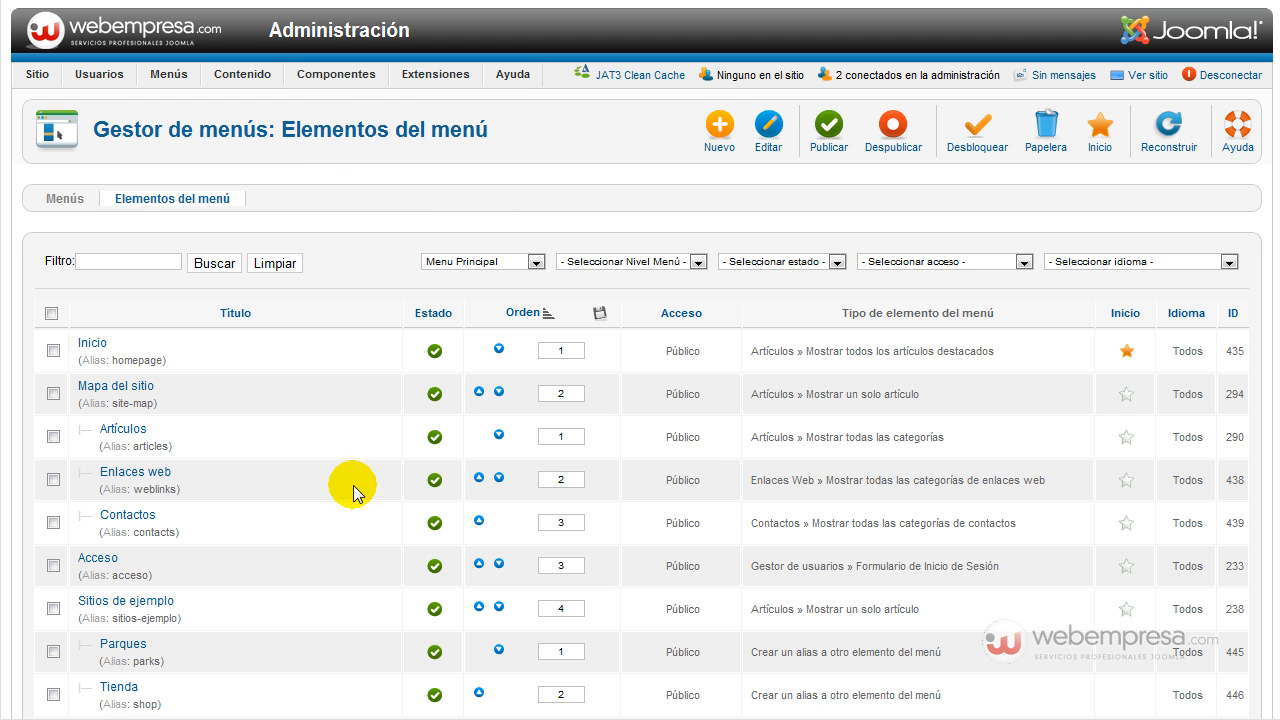
{"action": "scroll", "coordinate": [315, 390], "scroll_direction": "down", "scroll_amount": 5}
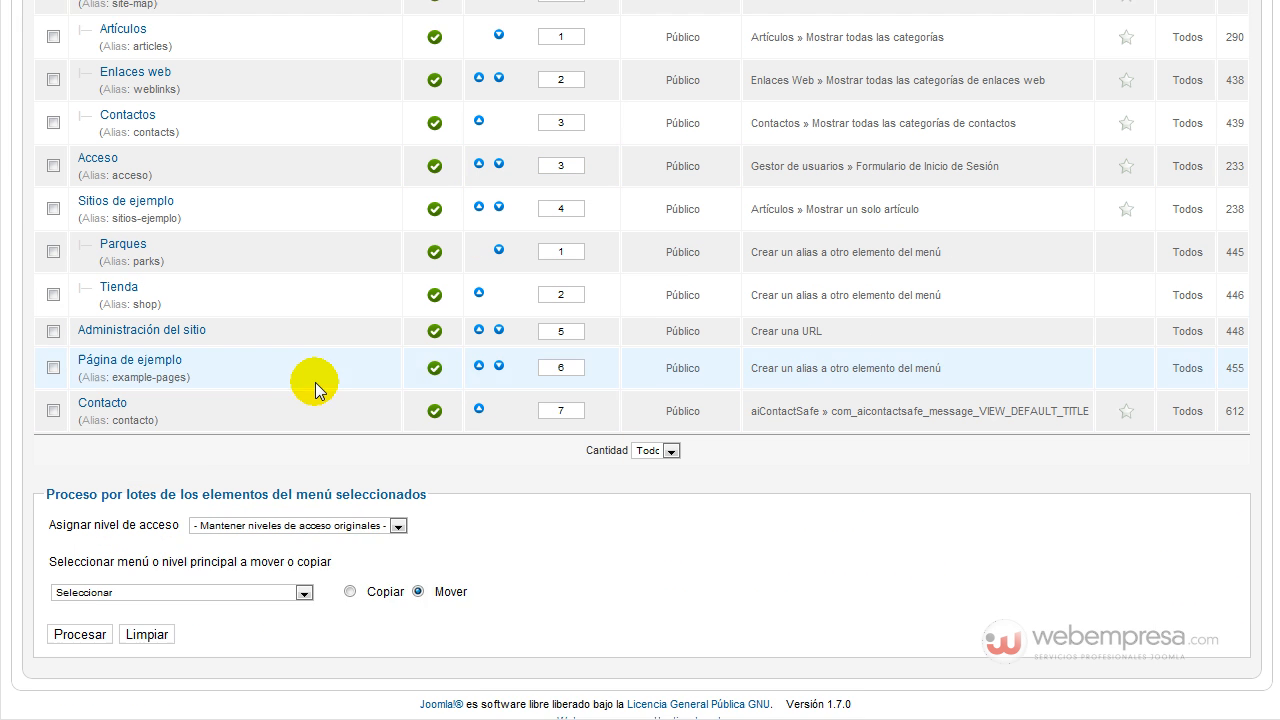
{"action": "scroll", "coordinate": [160, 355], "scroll_direction": "up", "scroll_amount": 5}
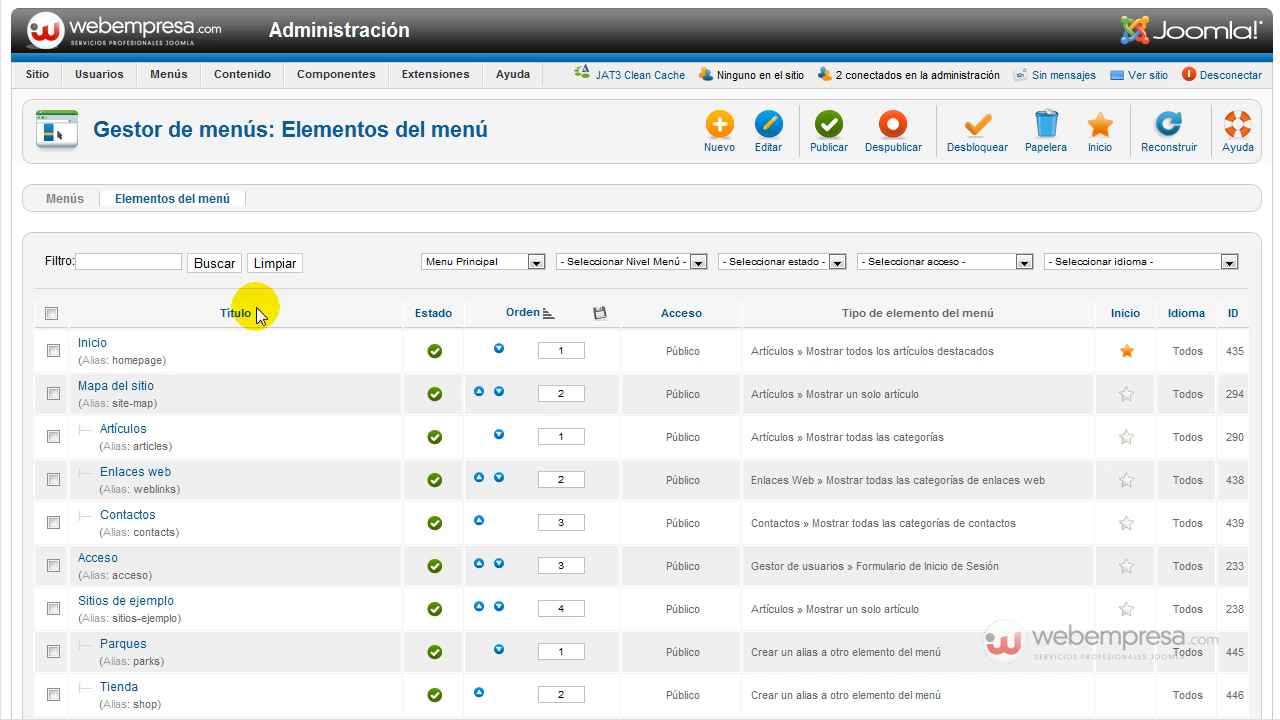
Filter to Movido a la papelera, delete both Community Builder items, then return to the control panel.
{"action": "left_click", "coordinate": [771, 262]}
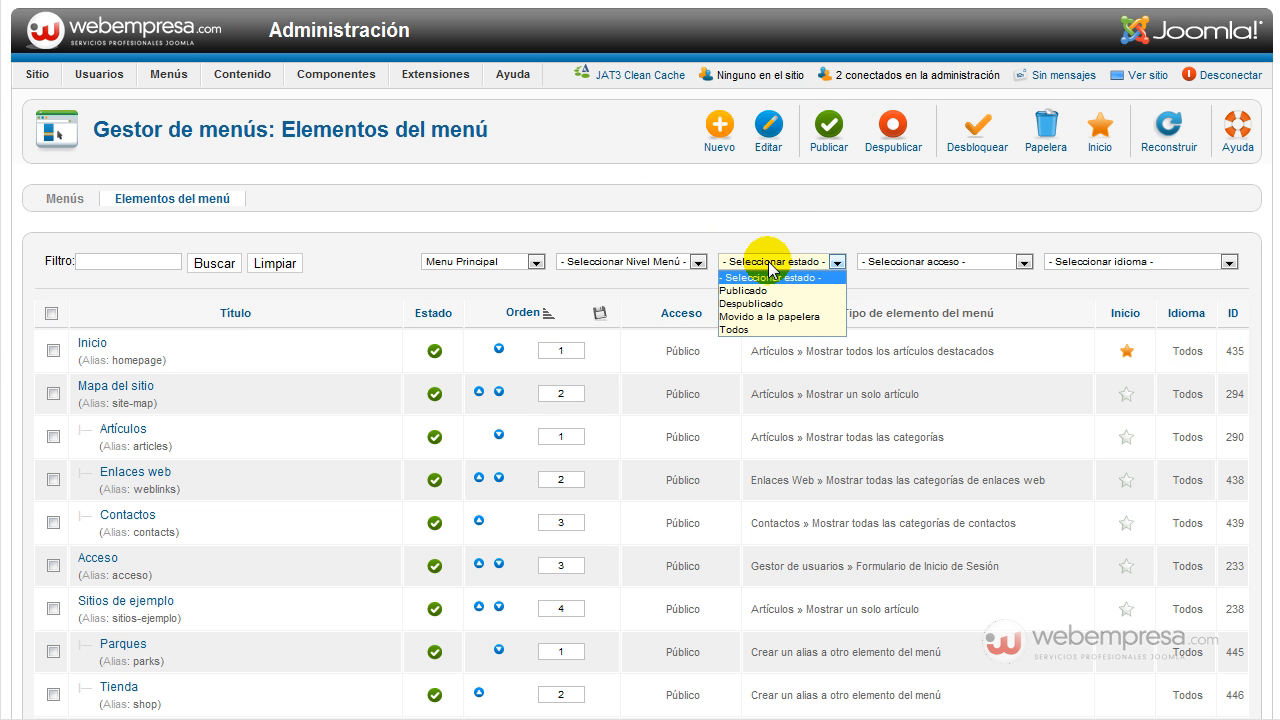
{"action": "left_click", "coordinate": [800, 317]}
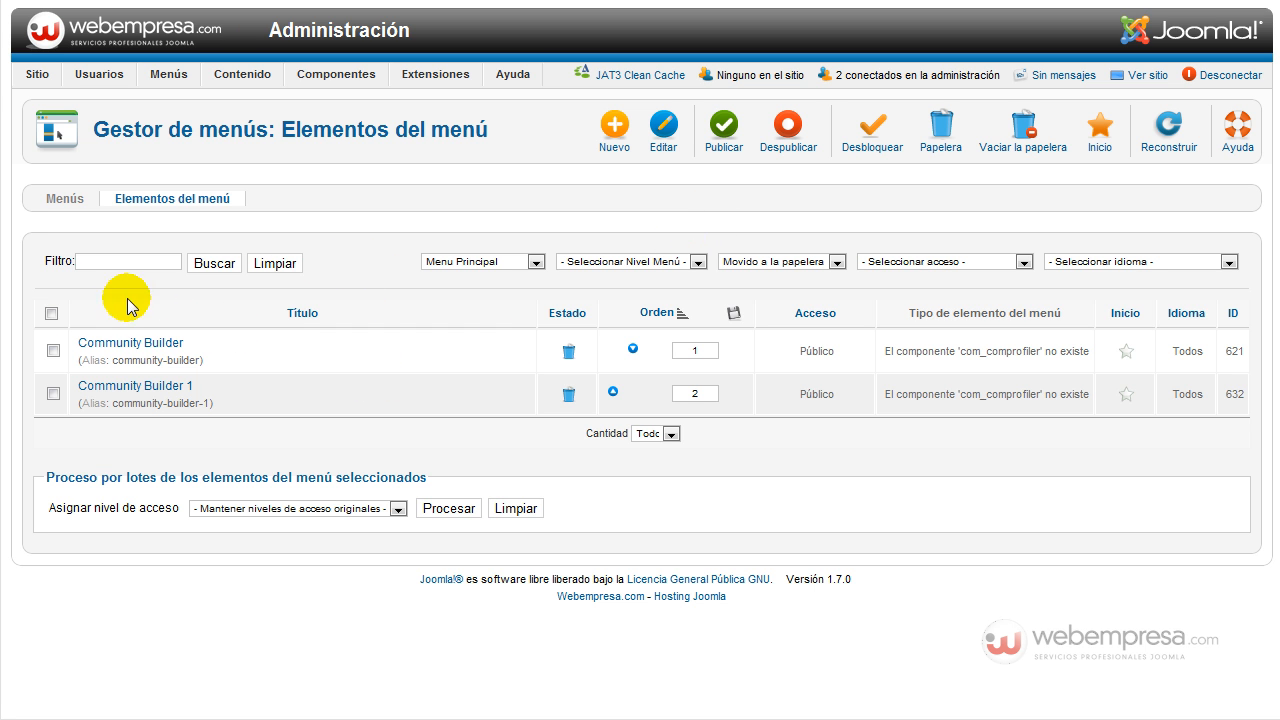
{"action": "left_click", "coordinate": [51, 314]}
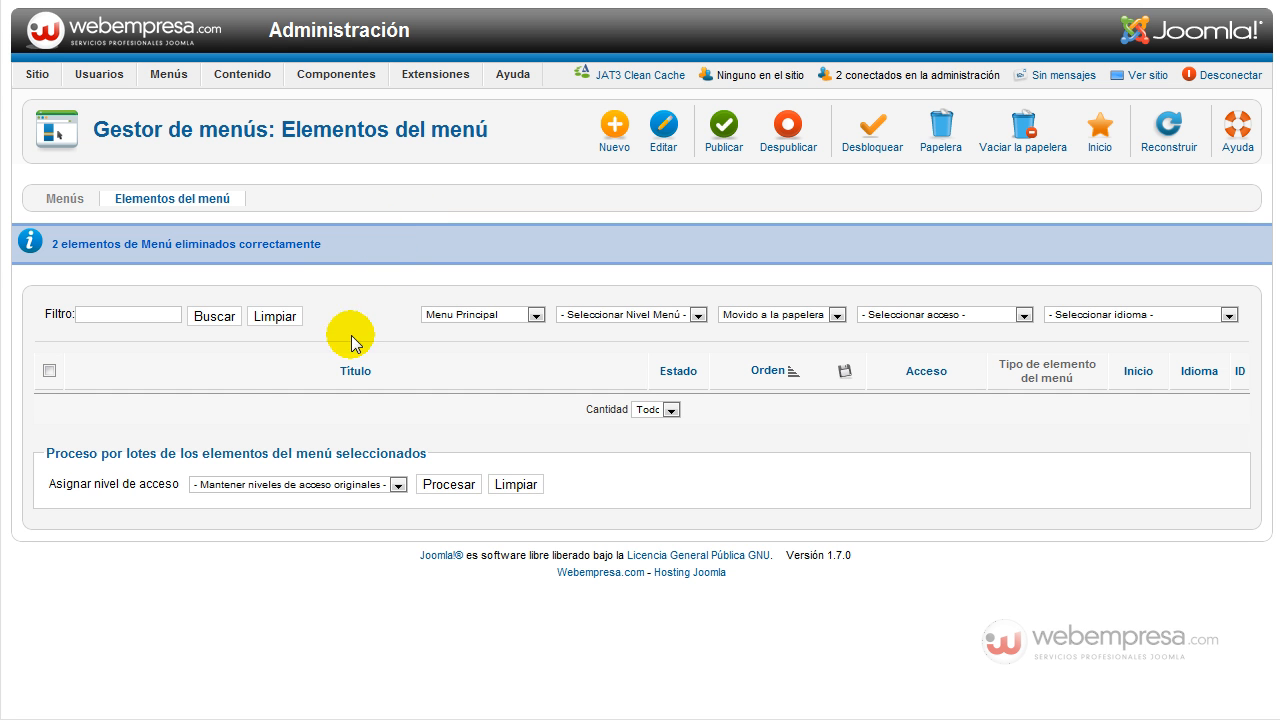
{"action": "mouse_move", "coordinate": [35, 77]}
{"action": "left_click", "coordinate": [50, 97]}
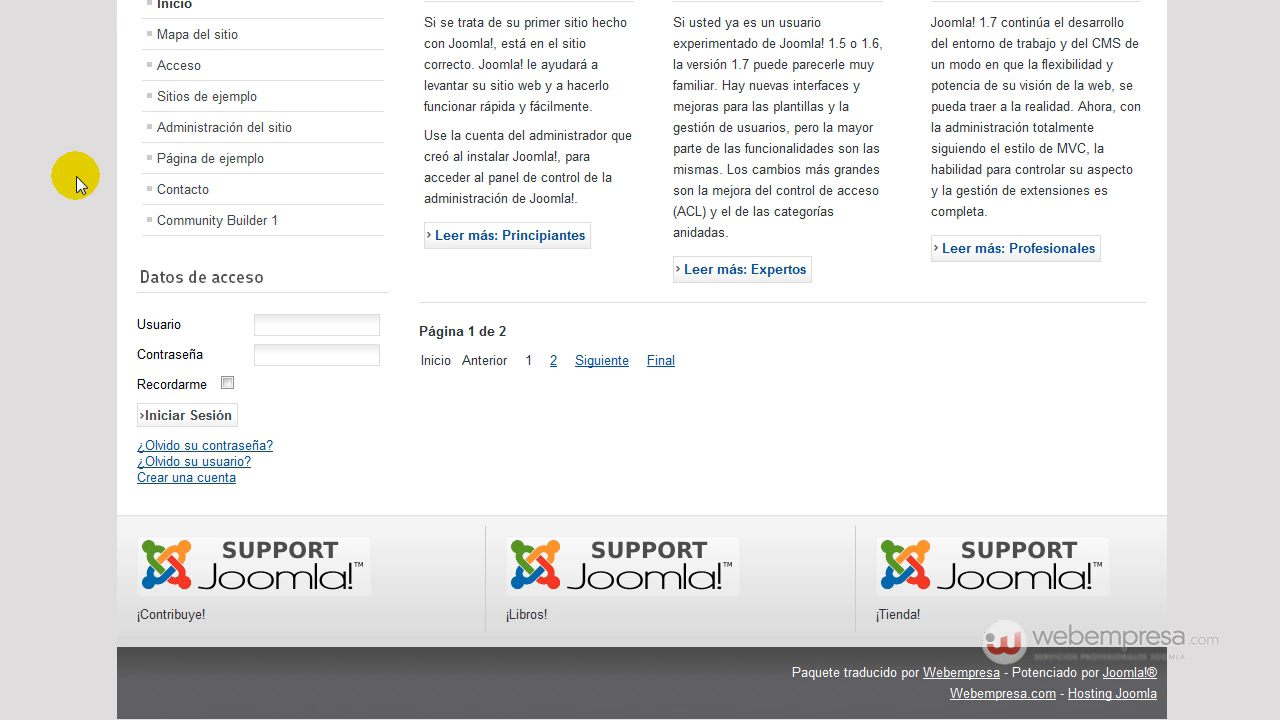
Check the Componentes menu to confirm Community Builder is no longer installed.
{"action": "scroll", "coordinate": [60, 180], "scroll_direction": "up", "scroll_amount": 7}
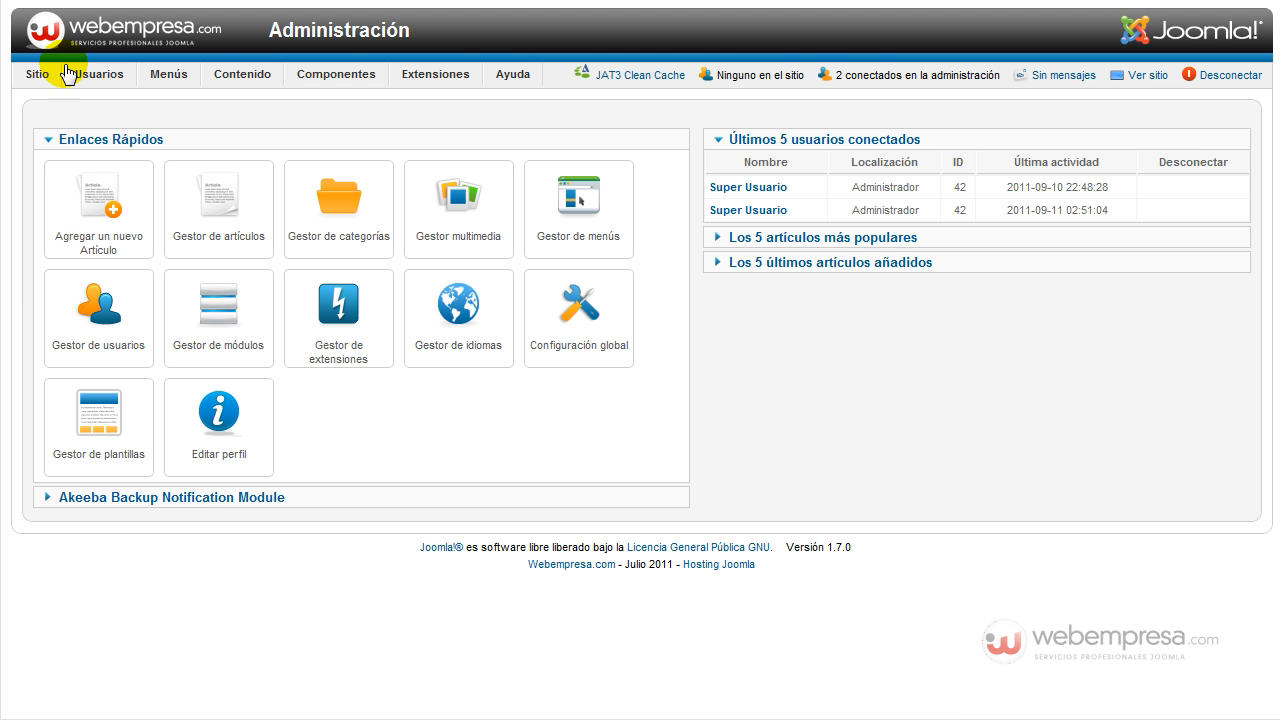
{"action": "mouse_move", "coordinate": [334, 79]}
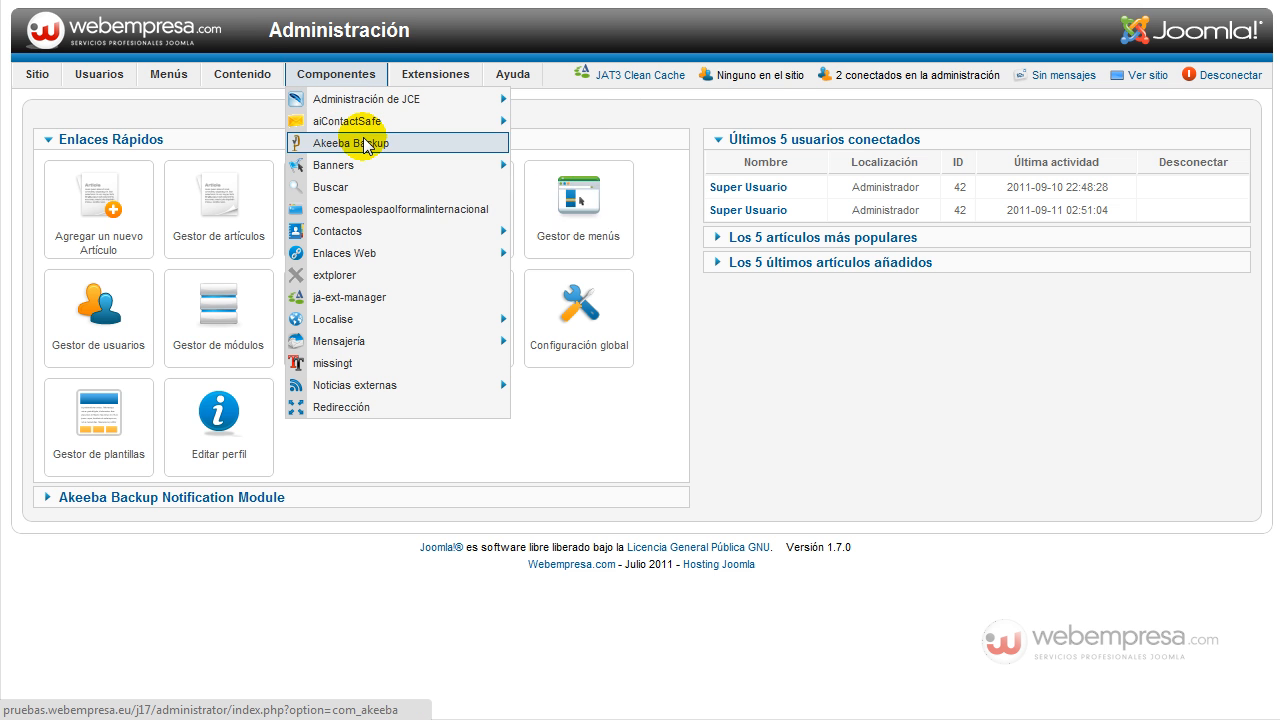
Leave the administration for the Joomlapolis home page promoting Community Builder.
{"action": "mouse_move", "coordinate": [393, 168]}
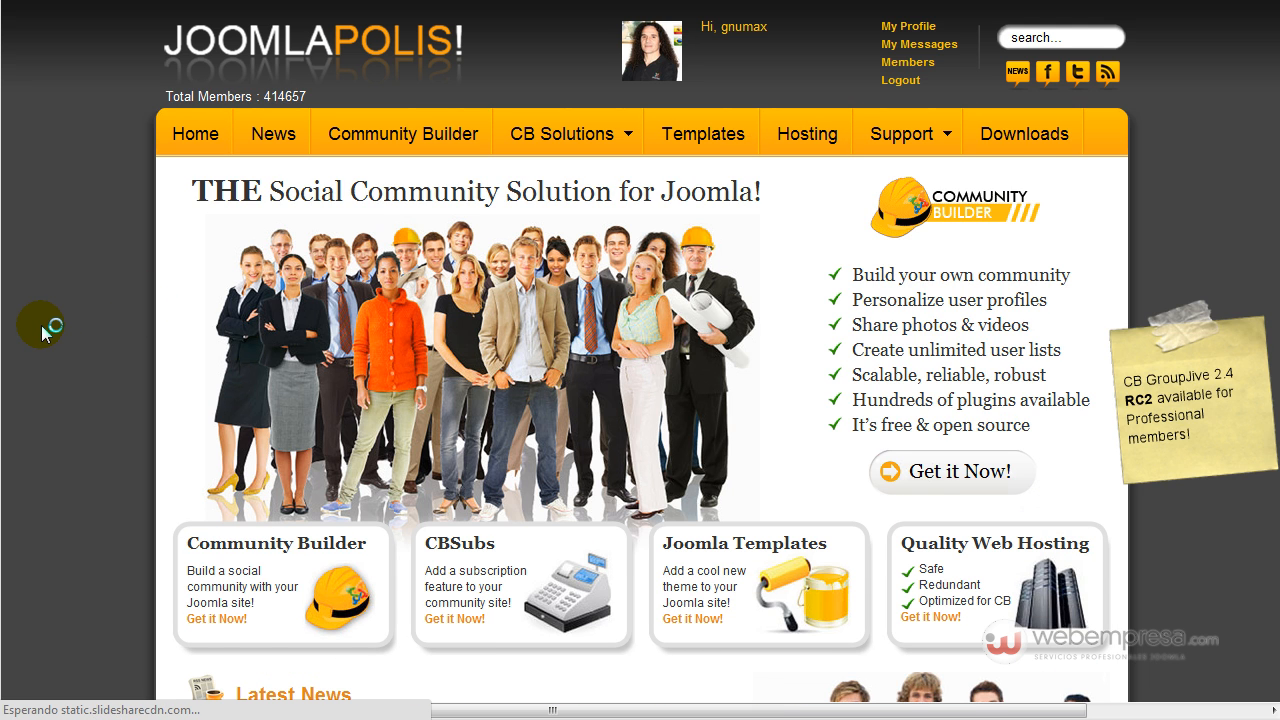
{"action": "scroll", "coordinate": [43, 333], "scroll_direction": "down", "scroll_amount": 3}
{"action": "scroll", "coordinate": [43, 333], "scroll_direction": "down", "scroll_amount": 15}
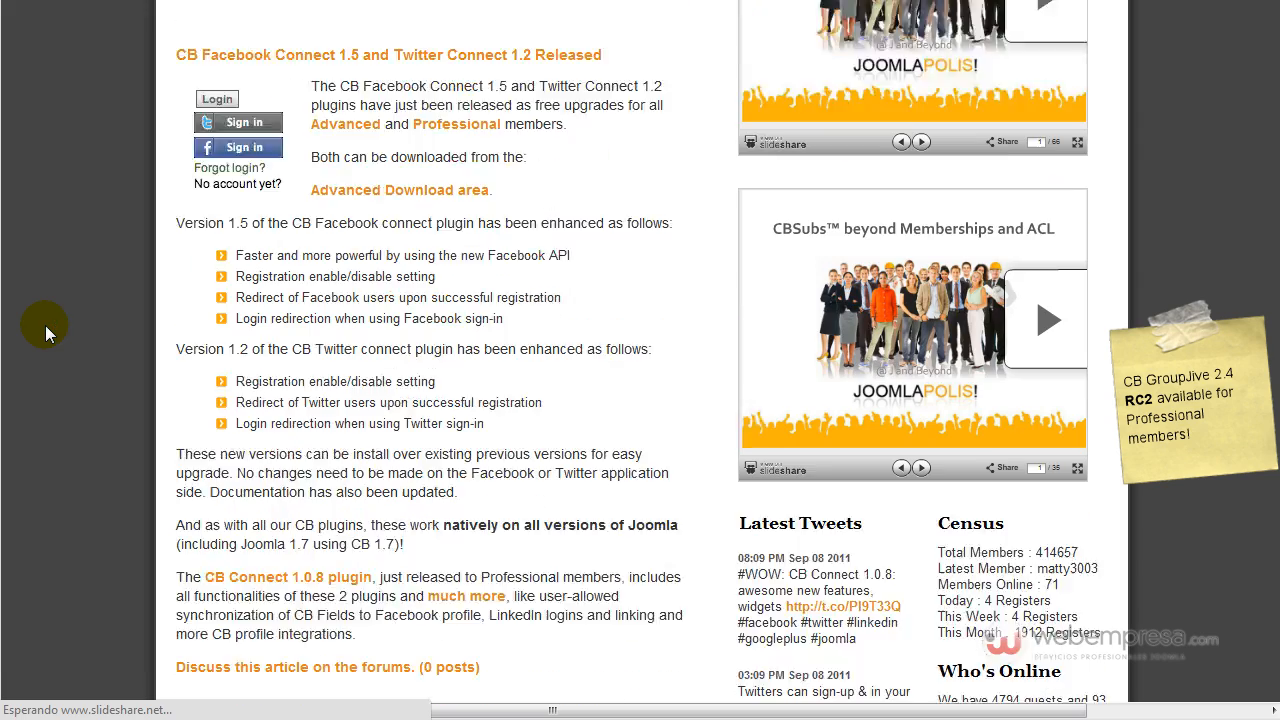
{"action": "scroll", "coordinate": [48, 325], "scroll_direction": "down", "scroll_amount": 12}
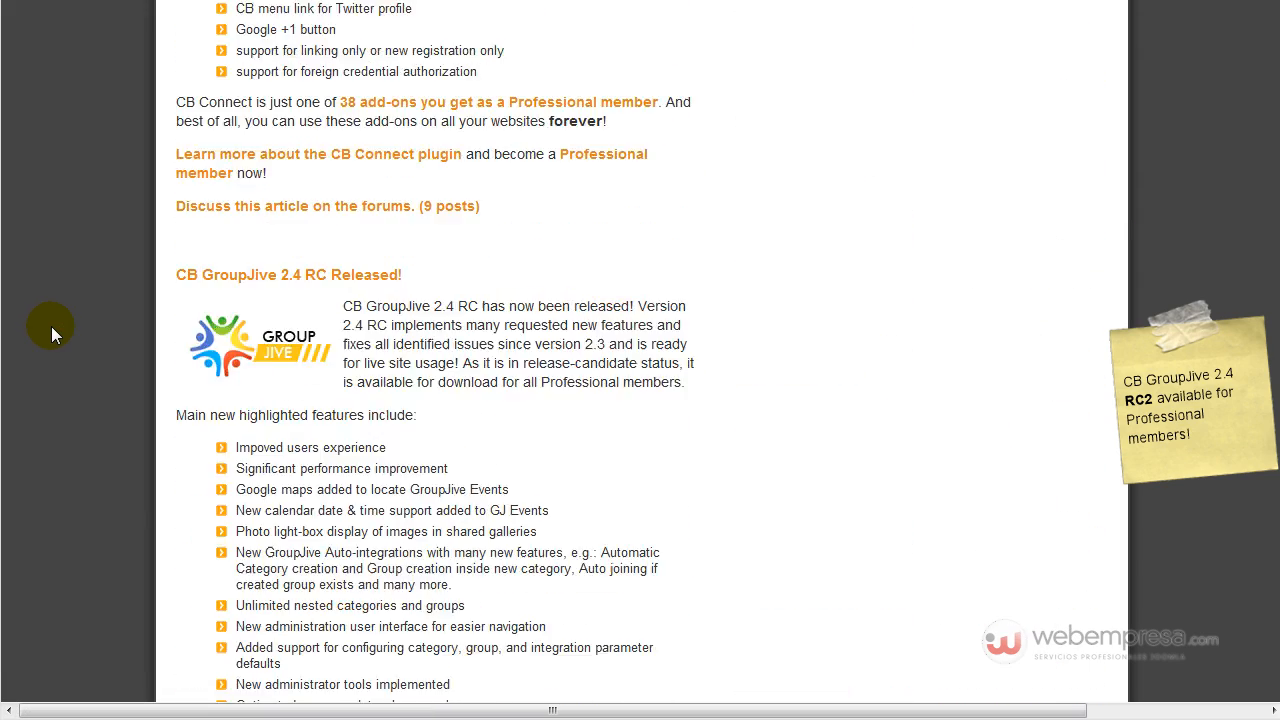
{"action": "scroll", "coordinate": [52, 326], "scroll_direction": "down", "scroll_amount": 12}
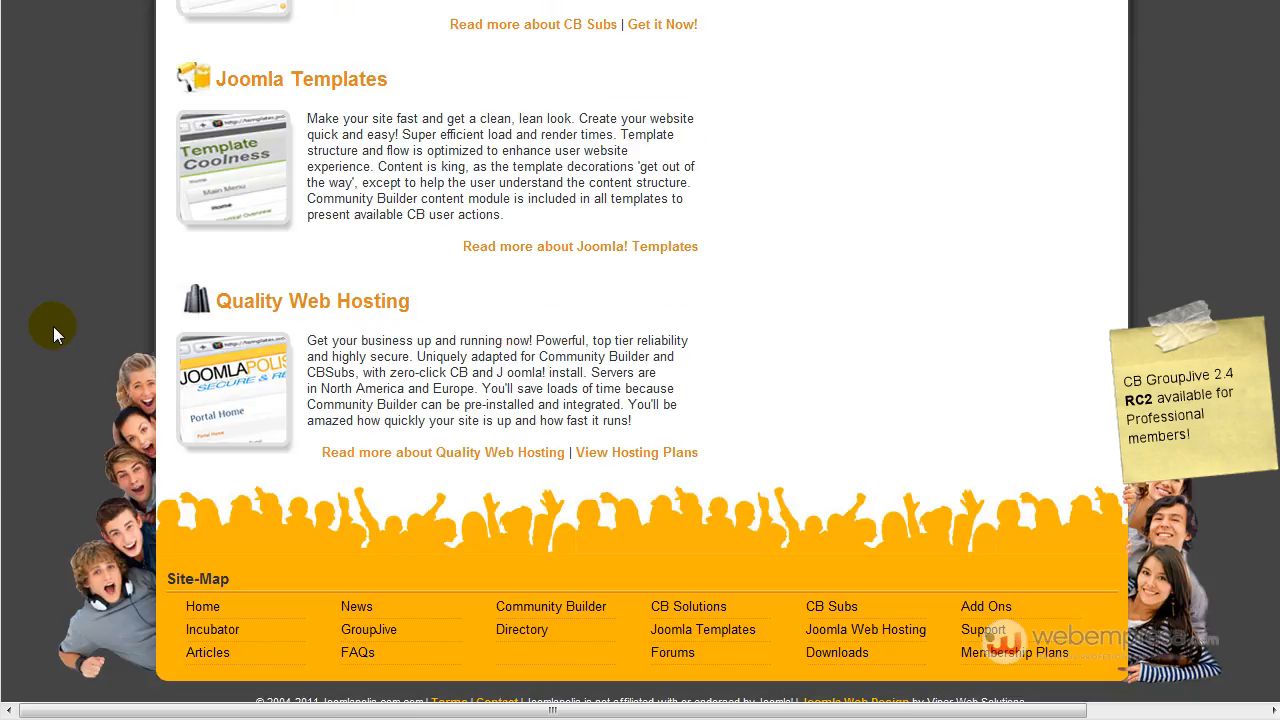
{"action": "scroll", "coordinate": [53, 326], "scroll_direction": "up", "scroll_amount": 20}
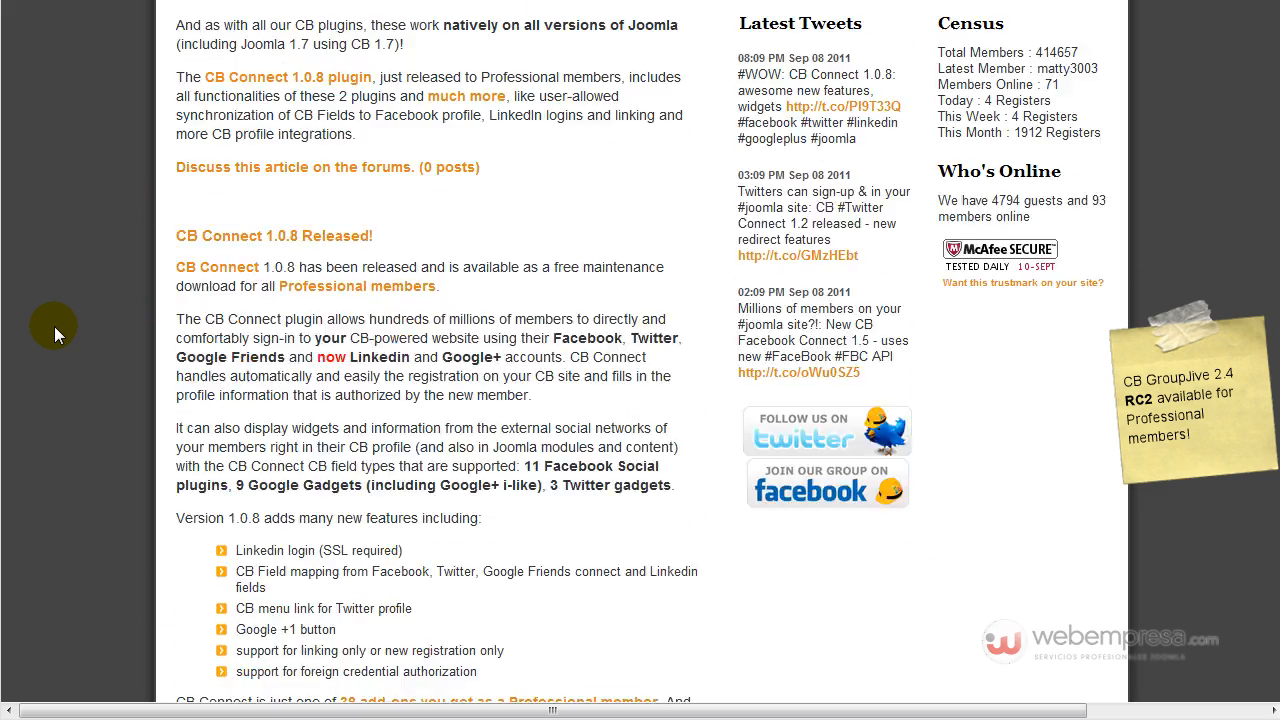
{"action": "scroll", "coordinate": [56, 326], "scroll_direction": "up", "scroll_amount": 15}
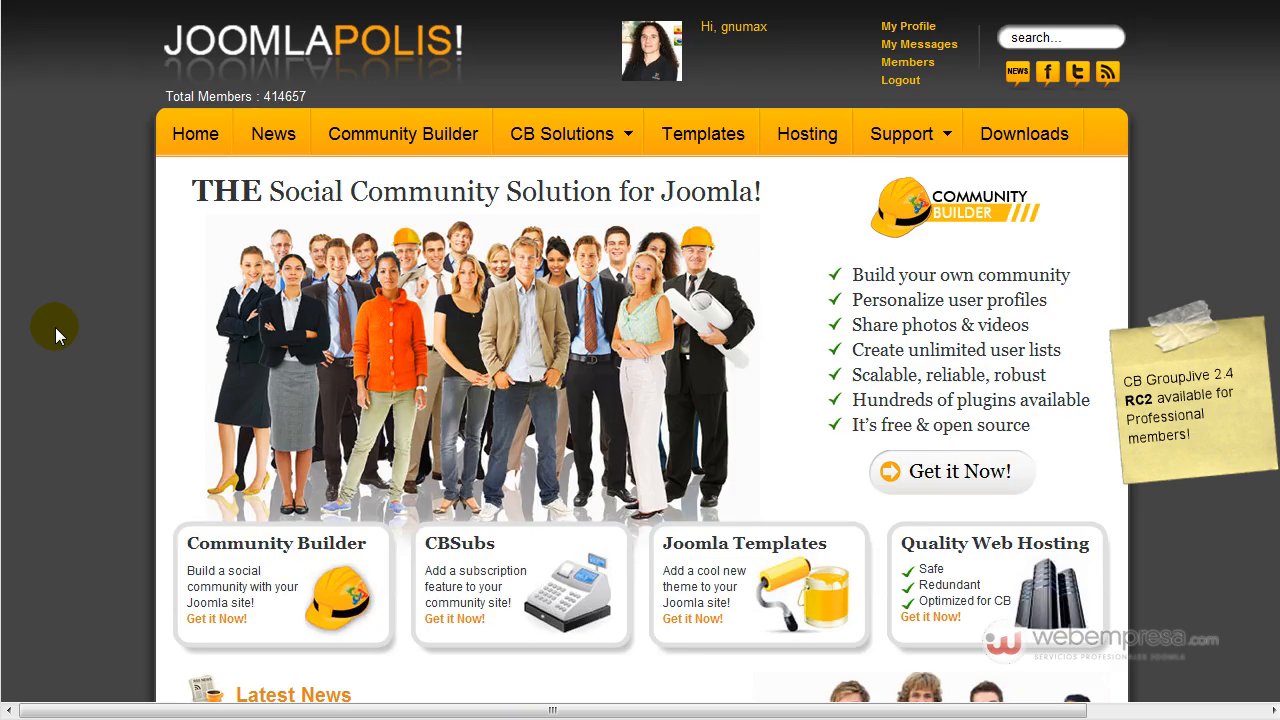